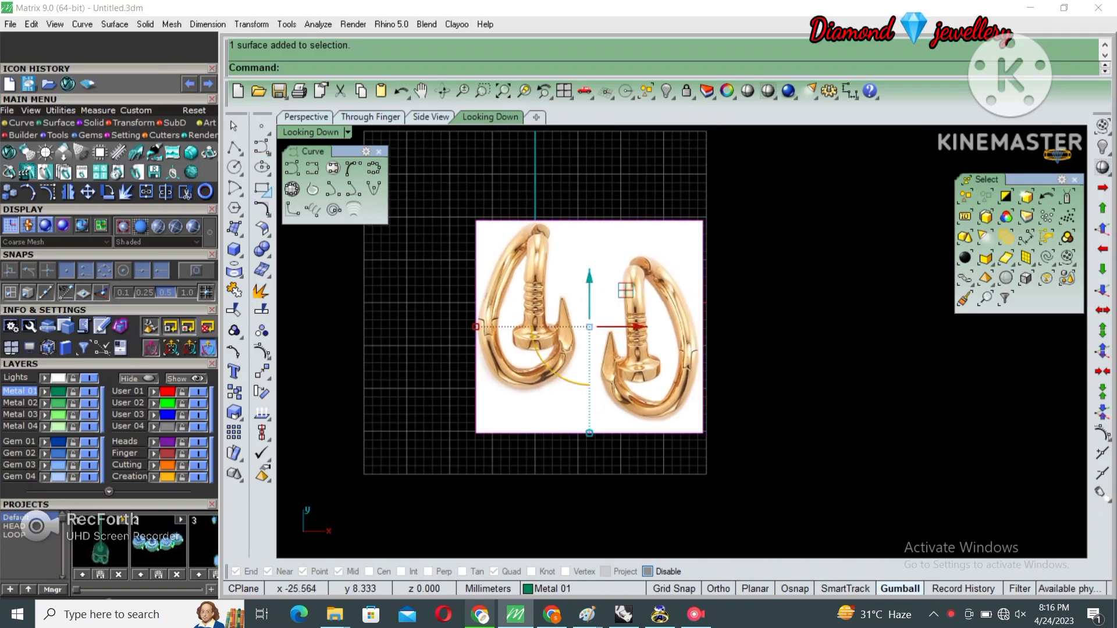
- Draw a 20 mm square centred on the origin with Rectangle (Center)
drag(263, 189, 304, 195)
text(0)
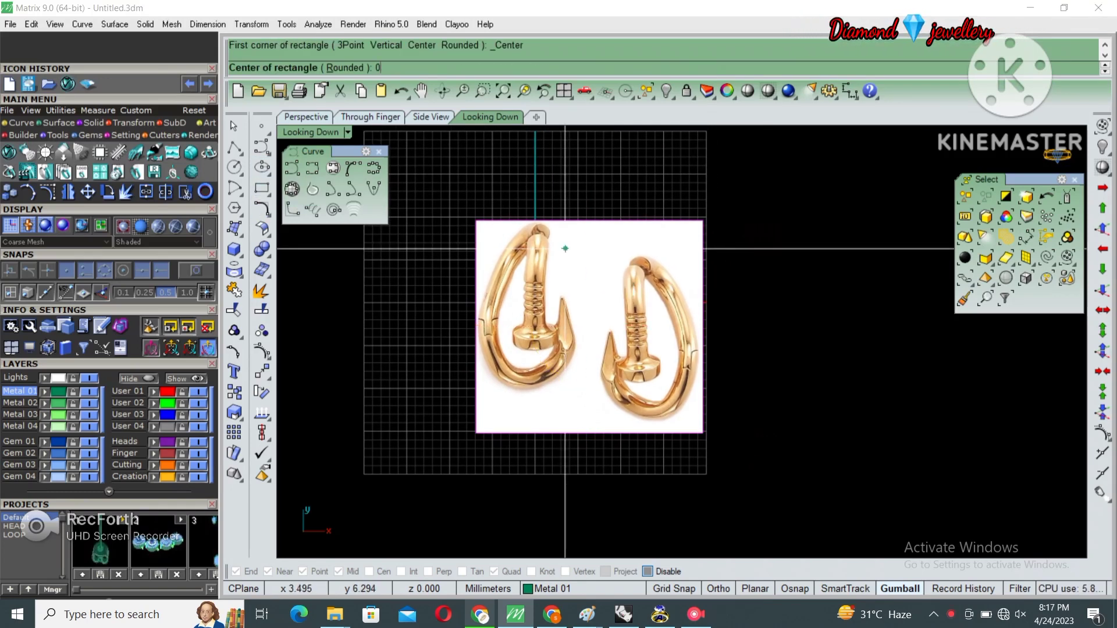
key(Return)
text(20)
key(Return)
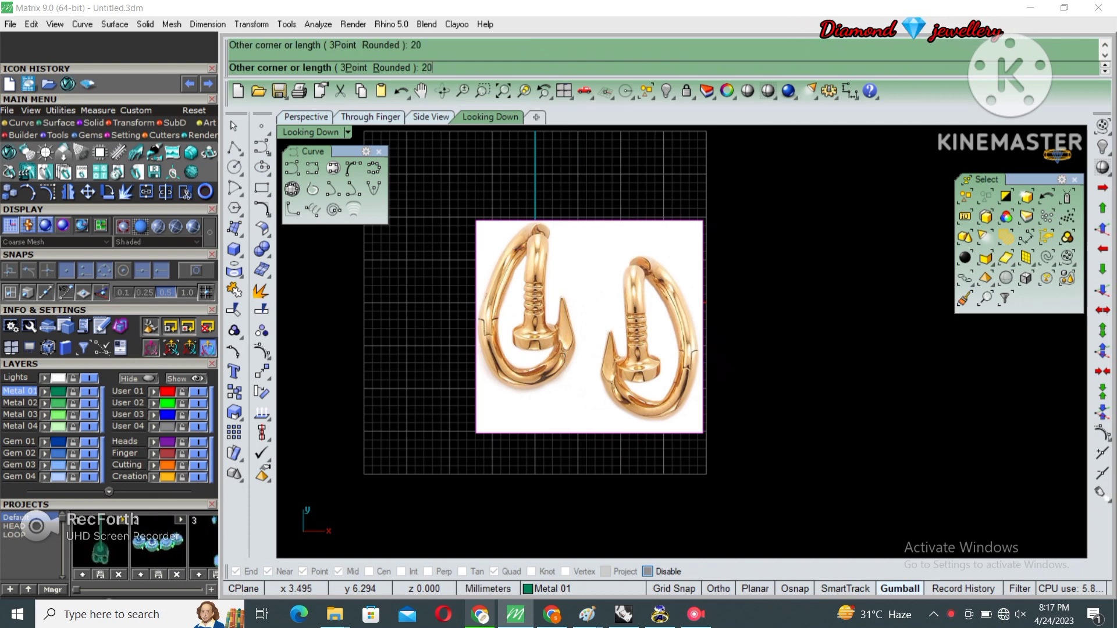
key(Return)
- Make Metal 04 the current layer
click(563, 275)
mouse_move(564, 326)
right_down()
mouse_move(593, 333)
mouse_move(565, 308)
mouse_move(566, 330)
right_up()
key(Escape)
click(19, 426)
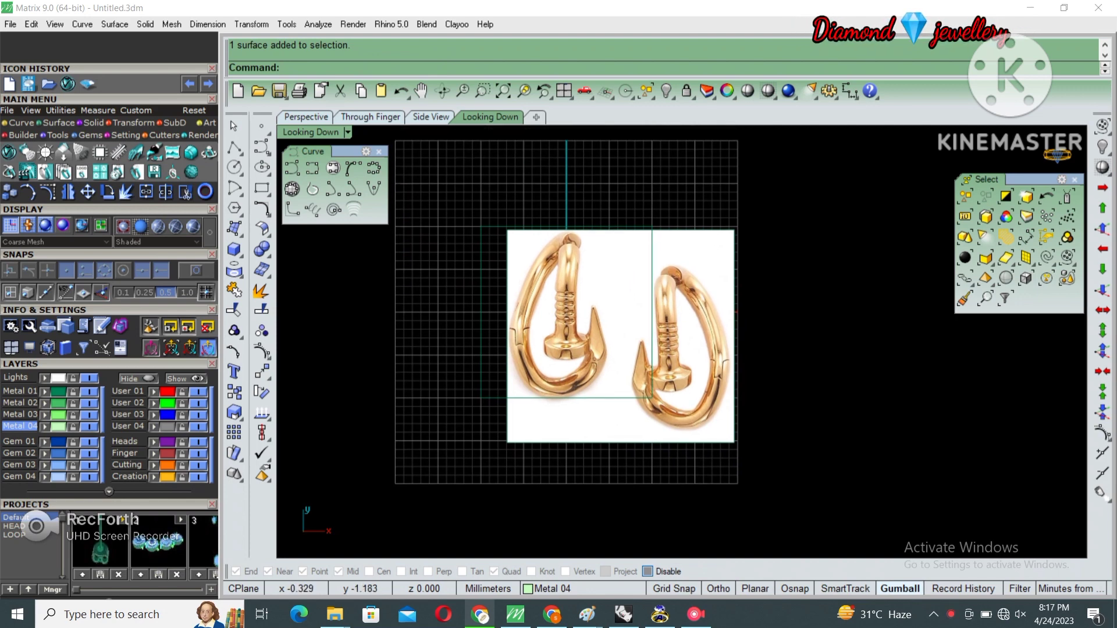
- Rotate the reference picture 90° about the origin so the hoops lie sideways
click(657, 300)
right_drag(657, 300, 648, 324)
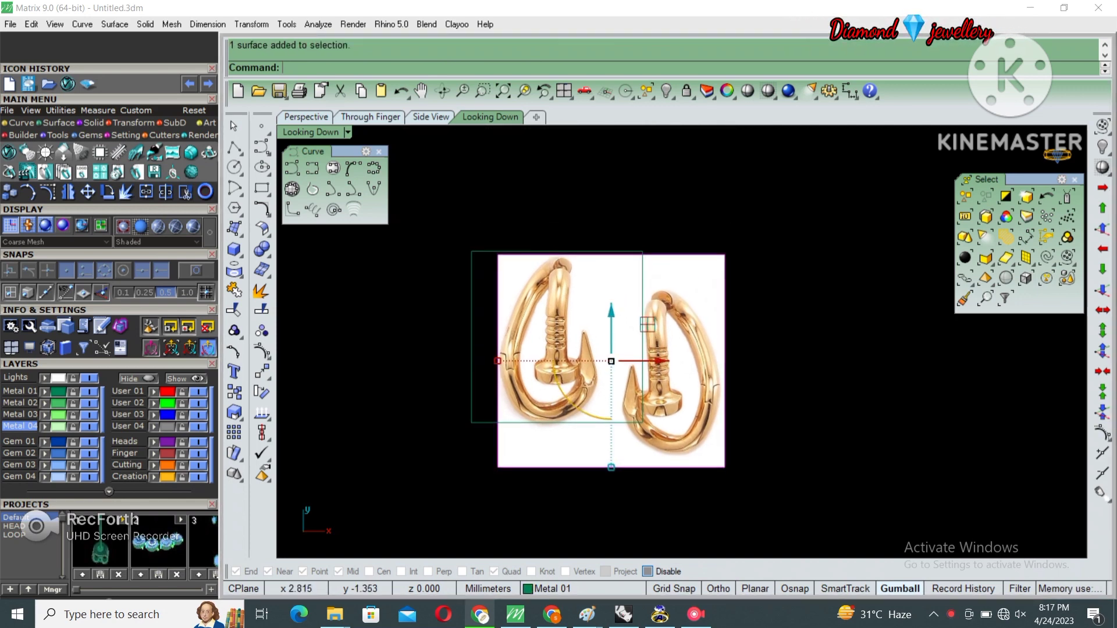
text(0)
key(Return)
click(557, 254)
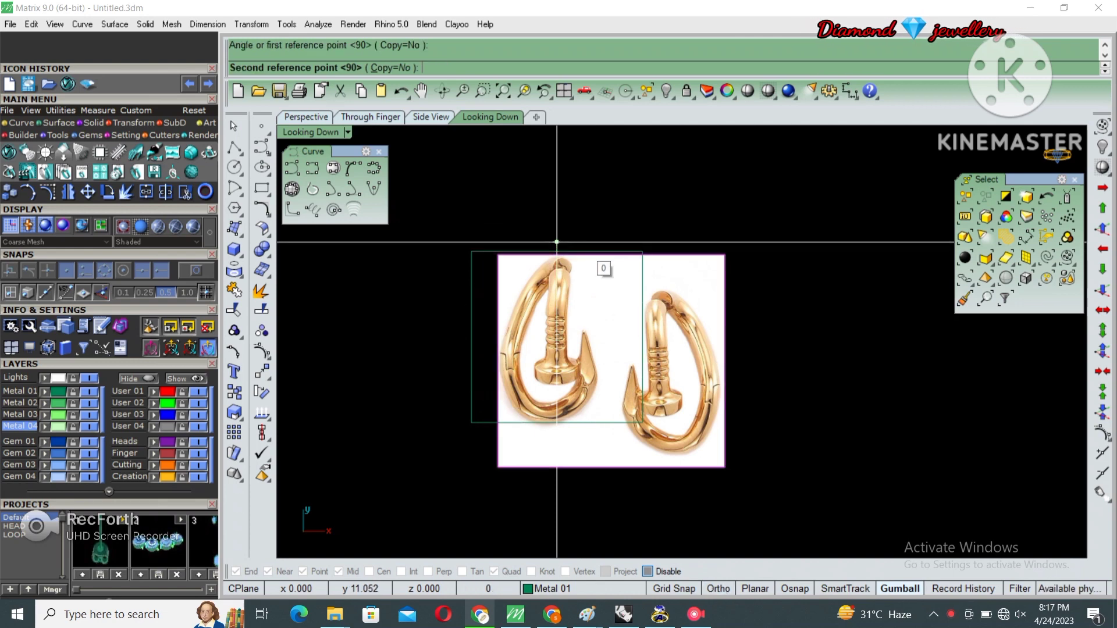
click(651, 337)
scroll(566, 455, up, 1)
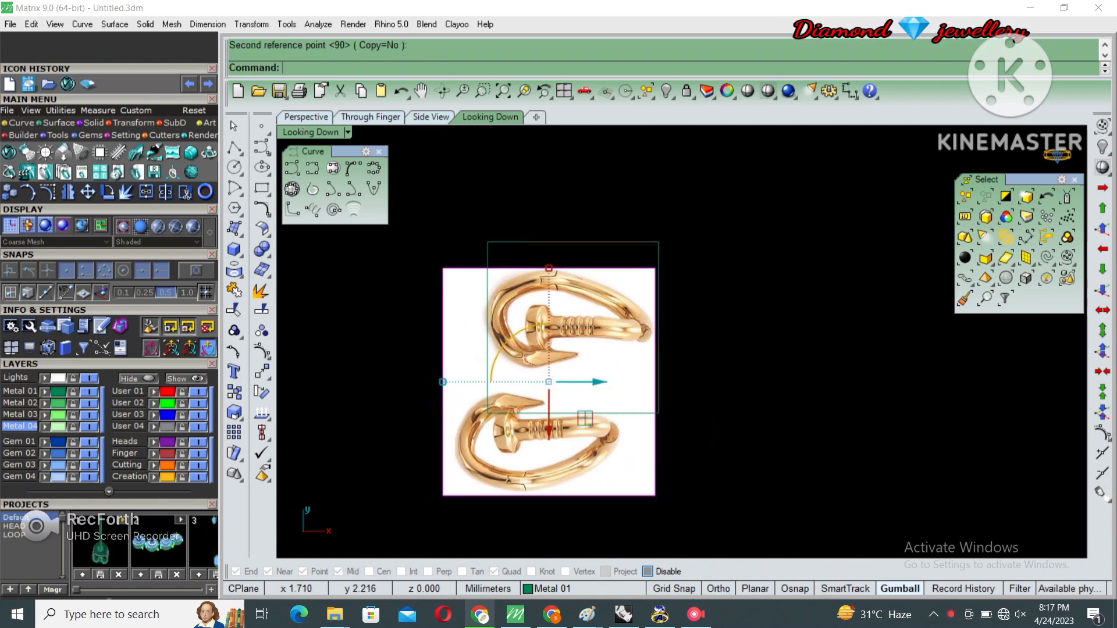
scroll(566, 454, up, 3)
scroll(566, 455, up, 1)
- Move the reference picture slightly to the right
text(m)
key(Return)
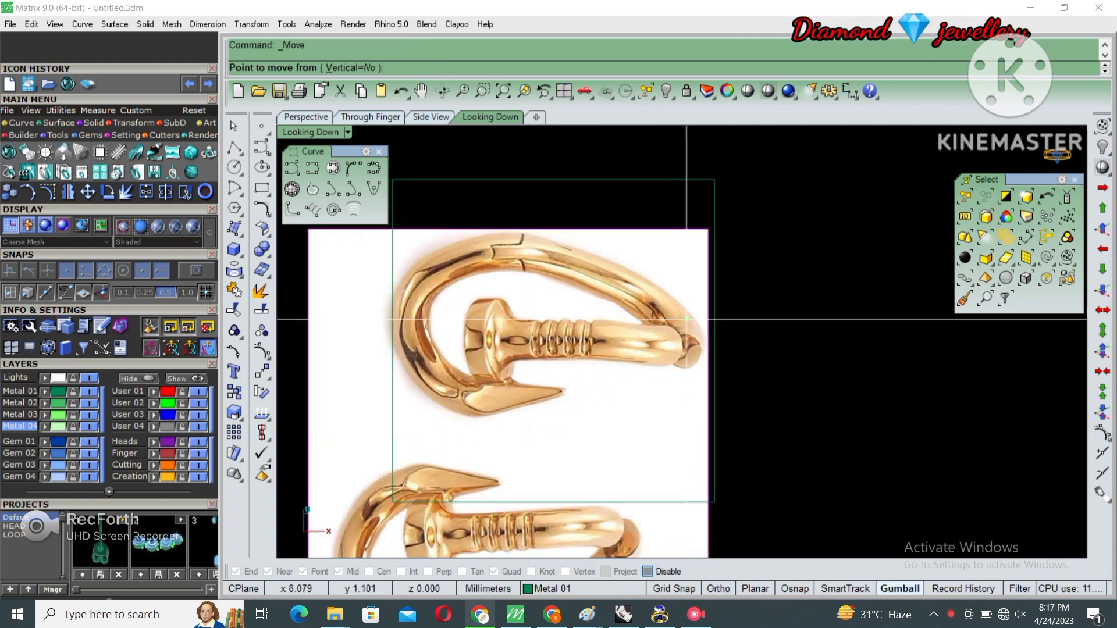
click(546, 480)
click(551, 480)
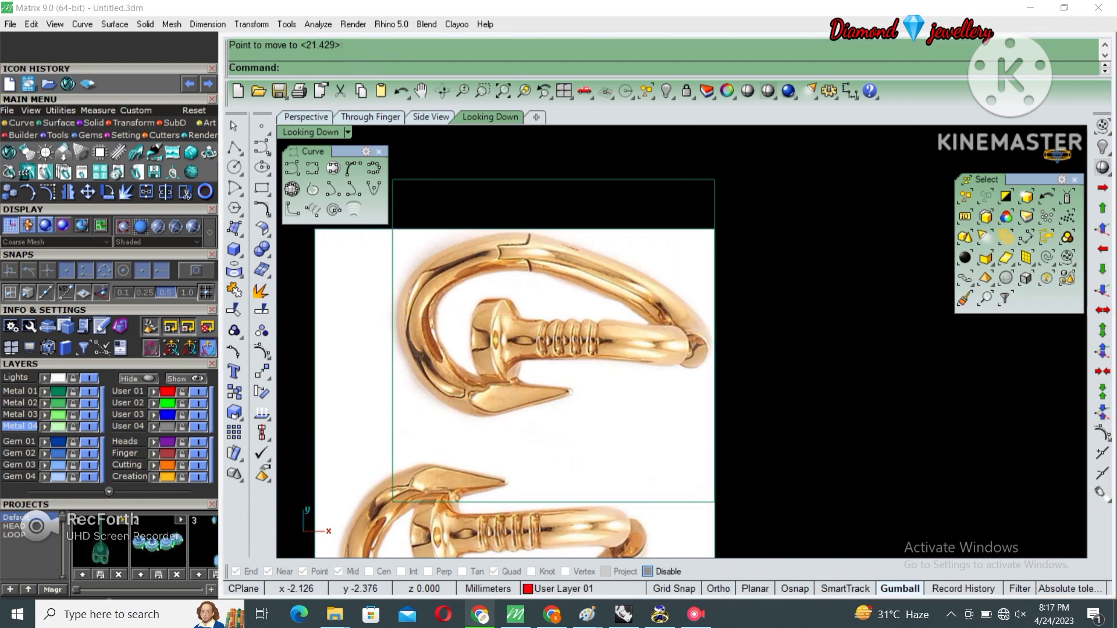
- Start an interpolated curve at the nail tip, Ortho off, and trace up the hoop's left side
click(312, 169)
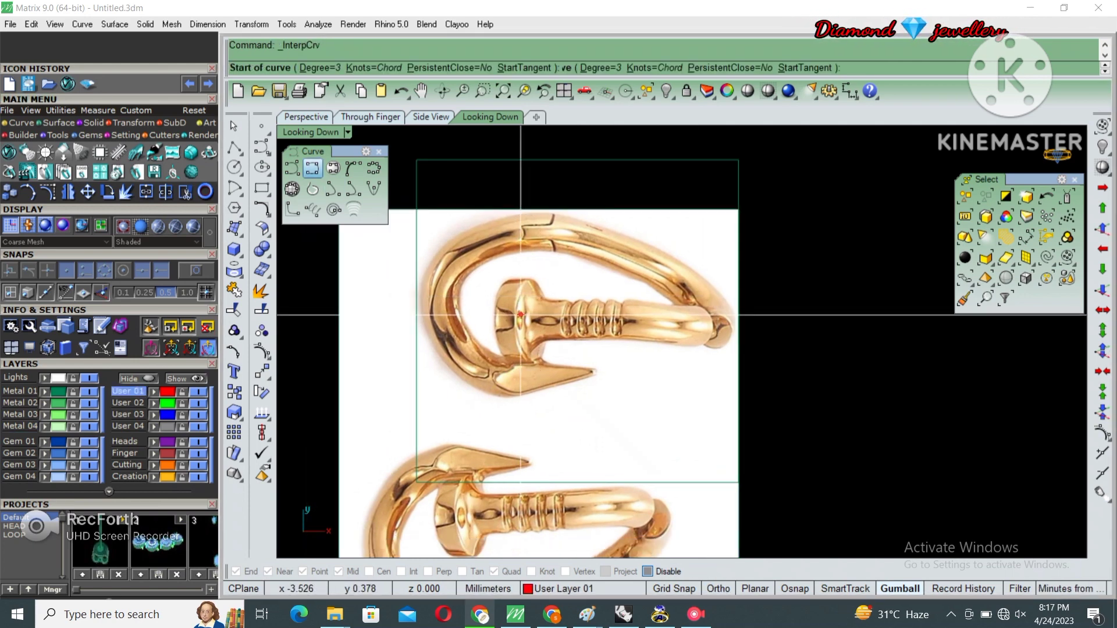
scroll(403, 308, up, 2)
click(634, 386)
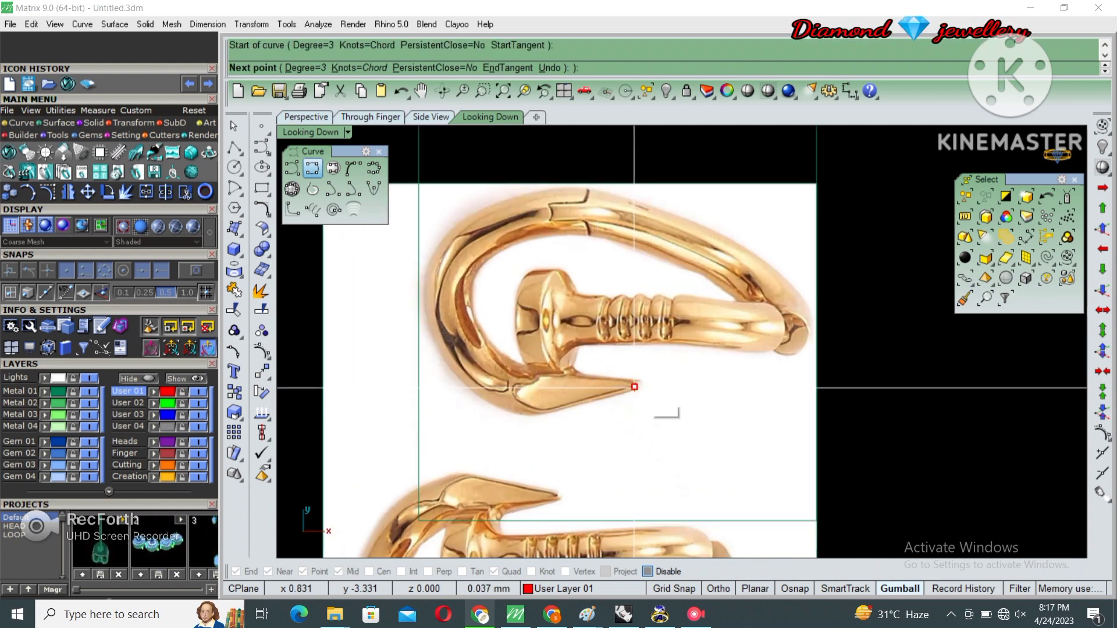
key(F8)
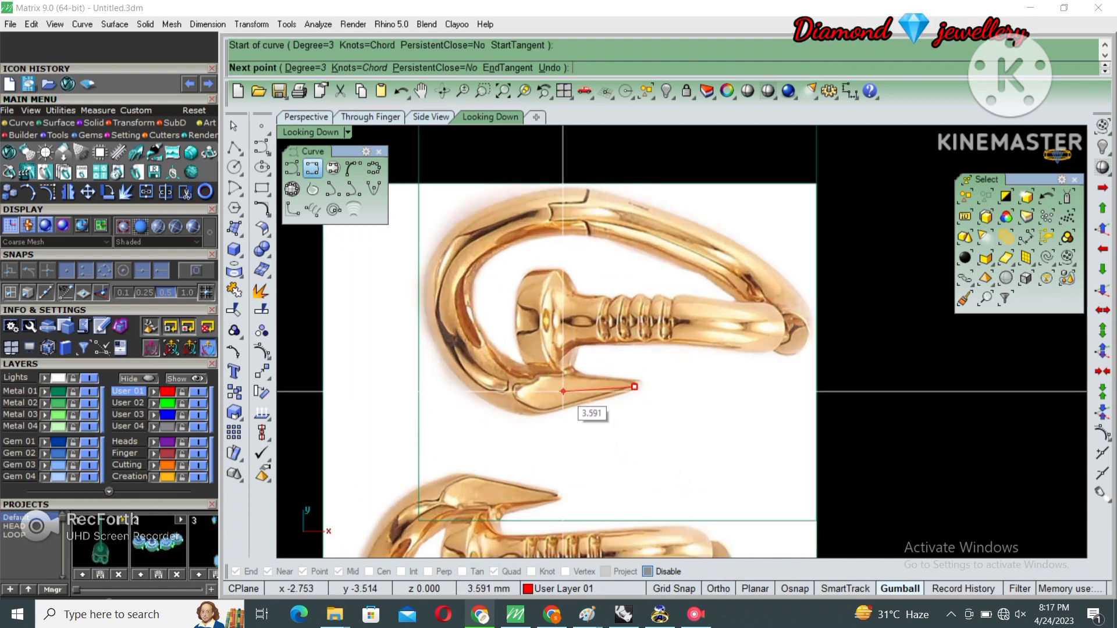
click(562, 392)
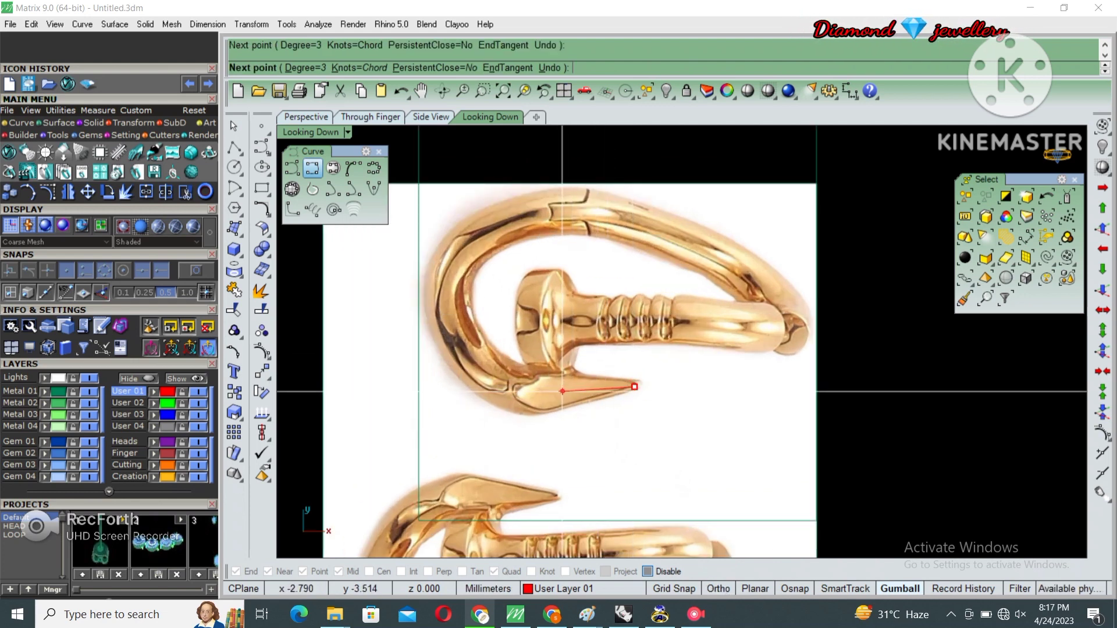
click(492, 381)
click(456, 345)
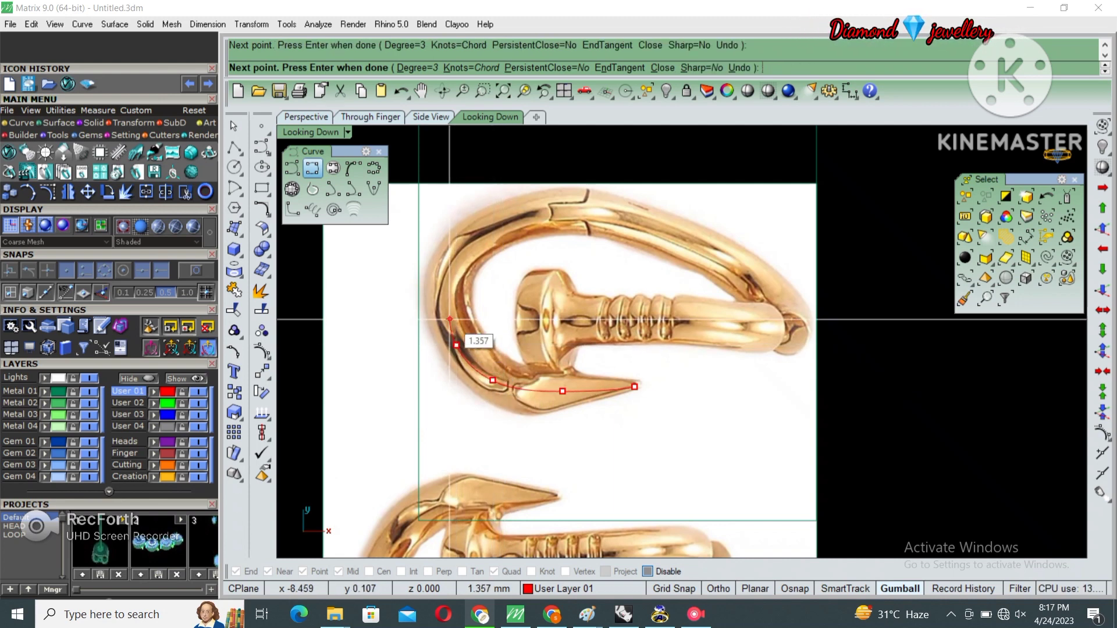
click(450, 286)
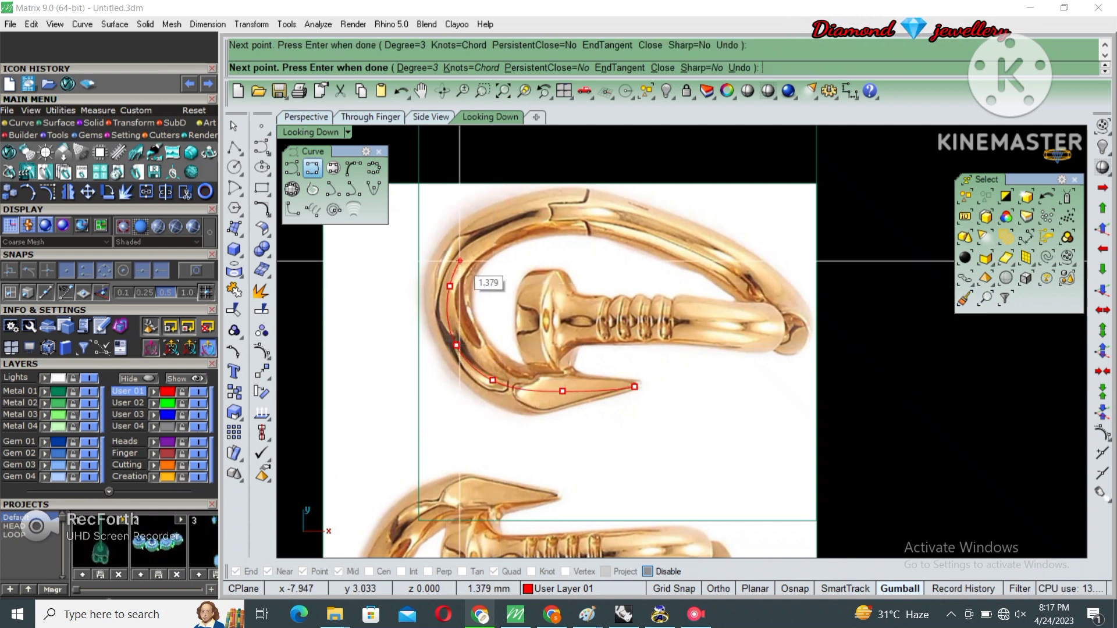
click(483, 232)
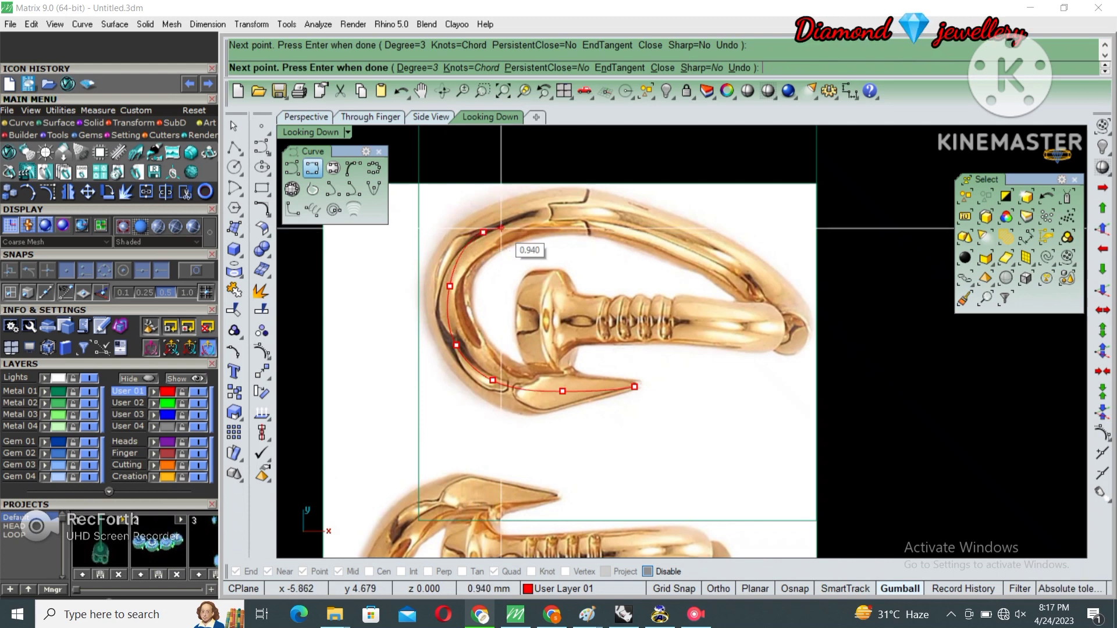
- Continue the curve over the hoop's top, around its right end and back along the shaft
click(590, 210)
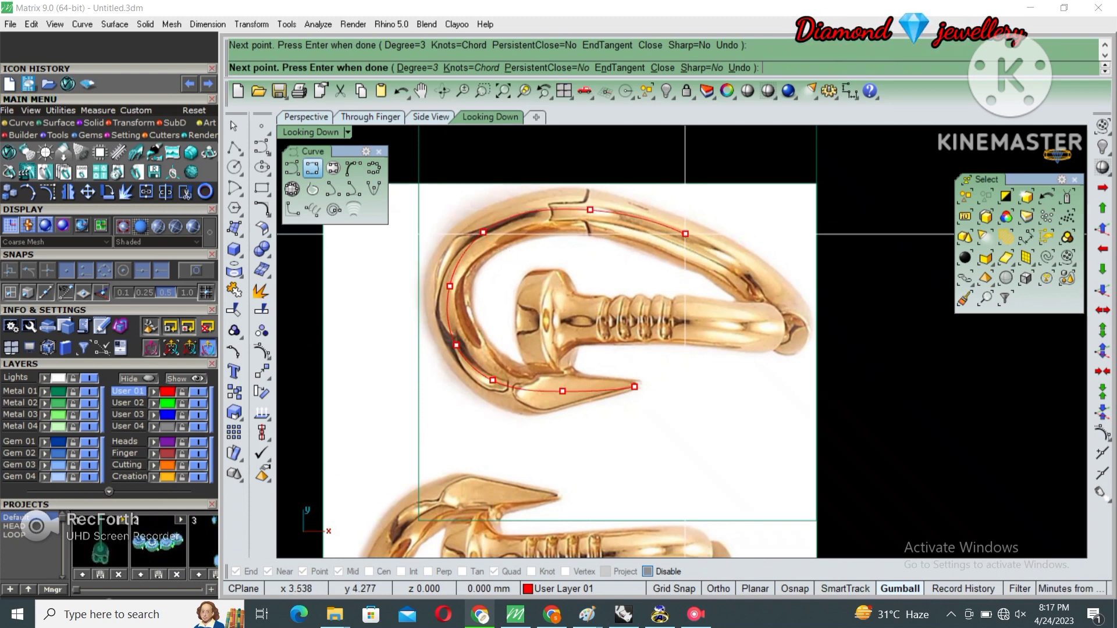
click(685, 234)
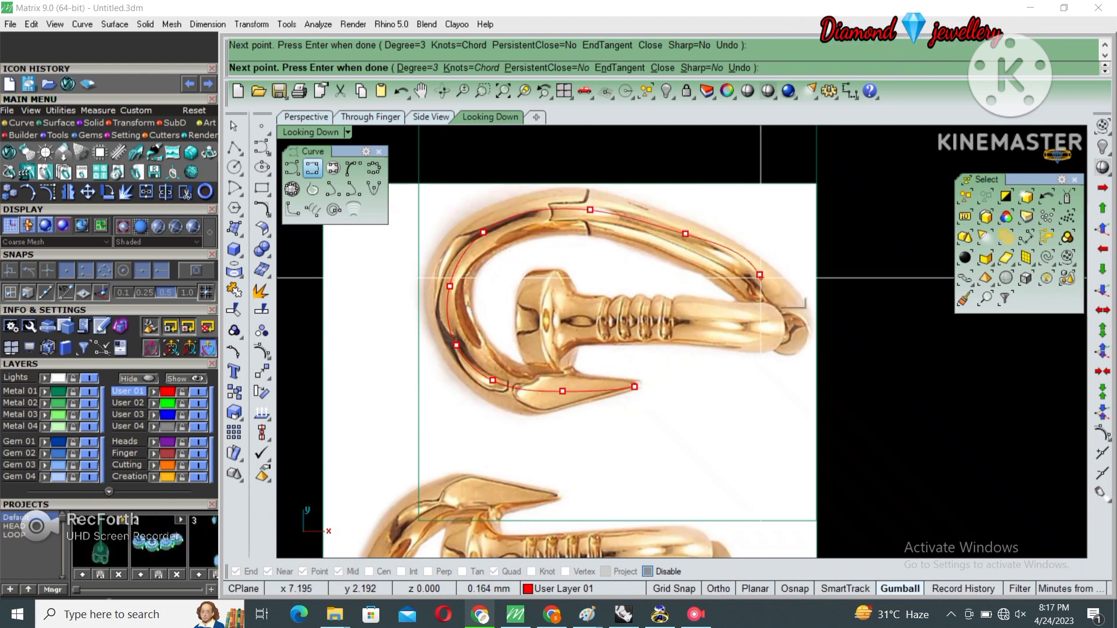
click(760, 274)
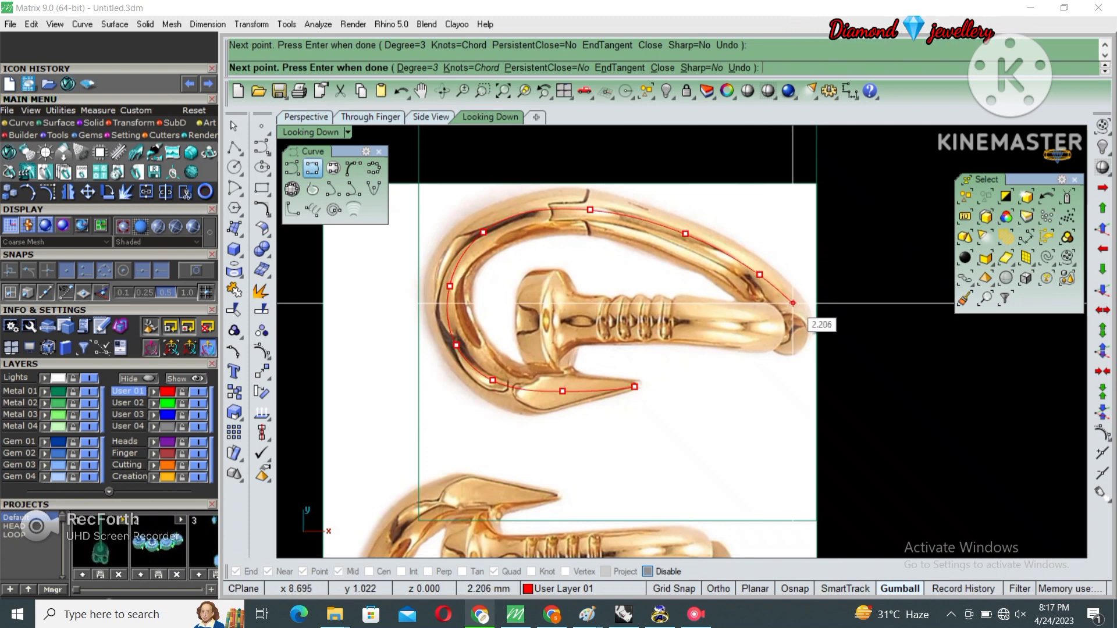
click(792, 302)
click(795, 319)
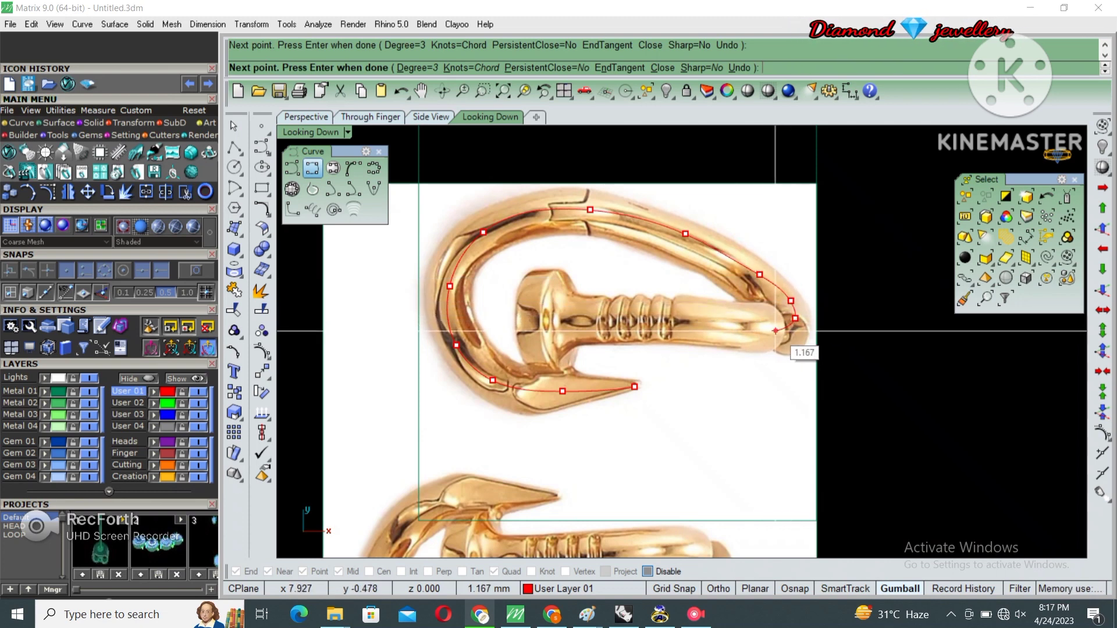
shift+click(732, 332)
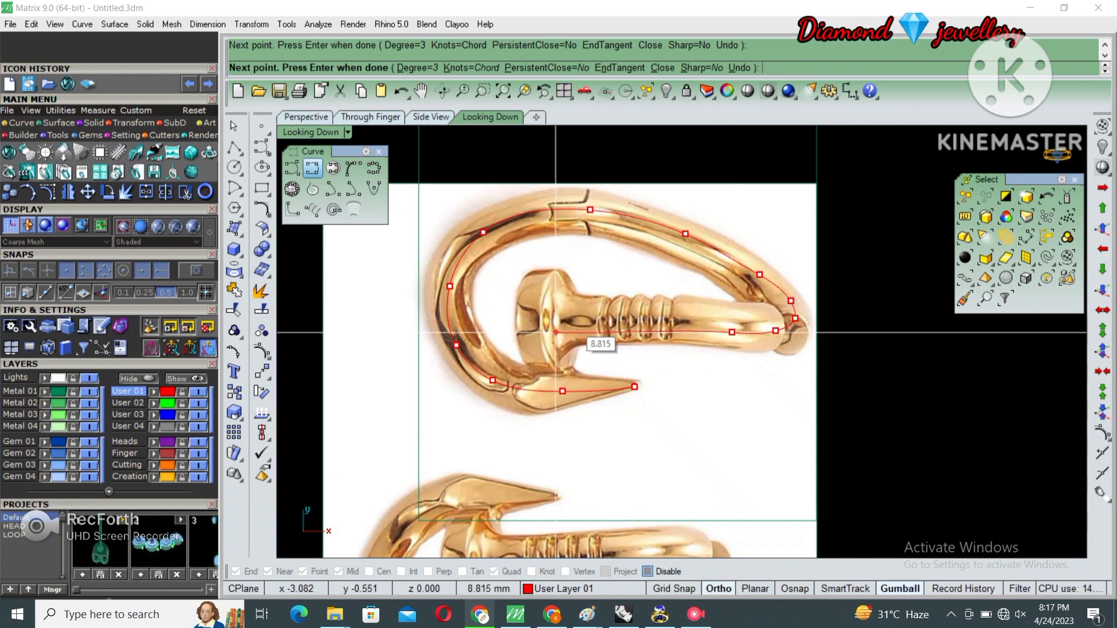
shift+click(633, 332)
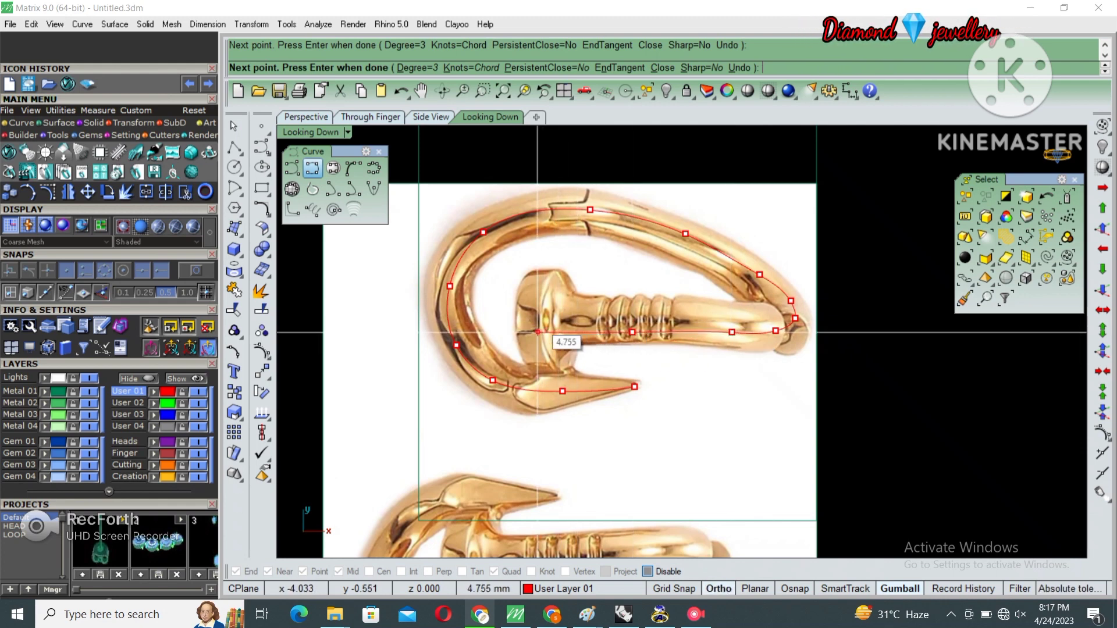
key(Return)
scroll(585, 297, down, 3)
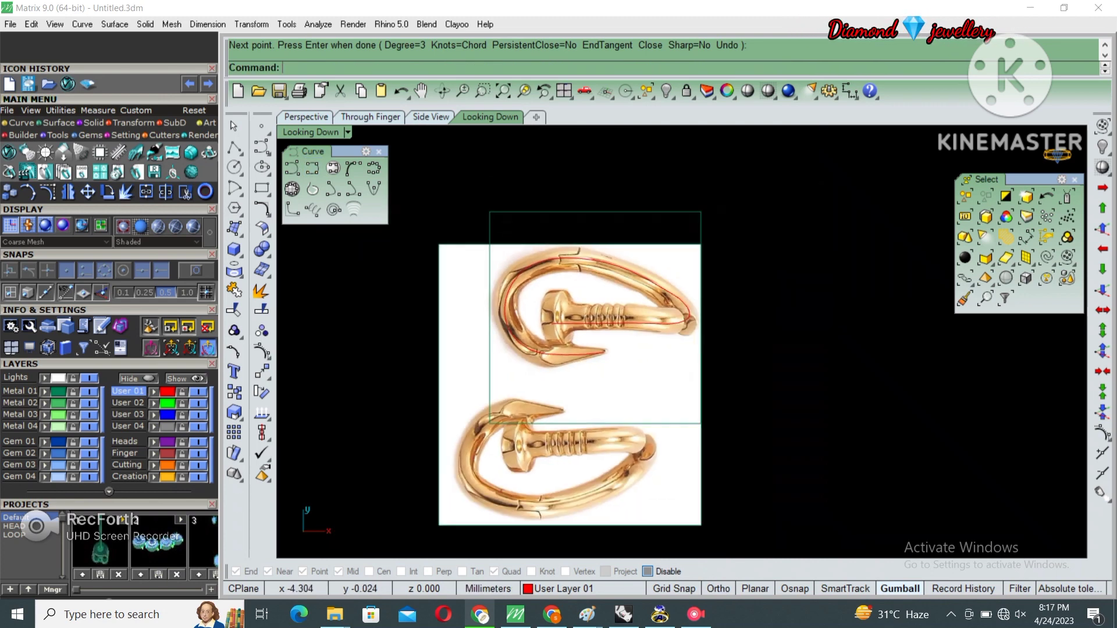
click(612, 405)
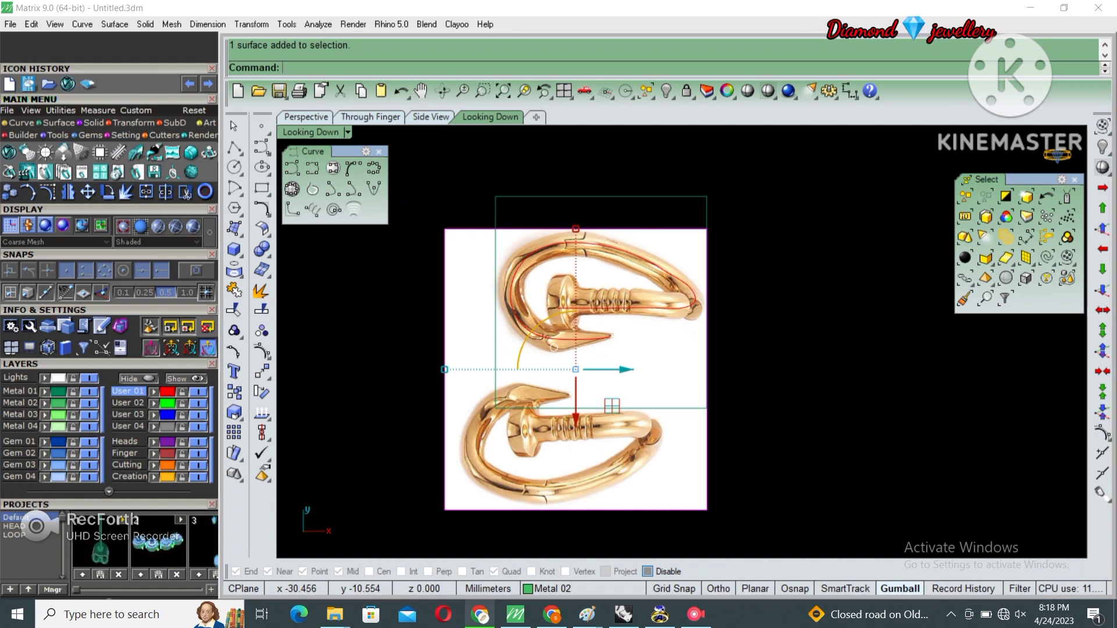
- Hide the reference picture and zoom in on the traced curve, checking its control points
key(Delete)
scroll(757, 151, up, 1)
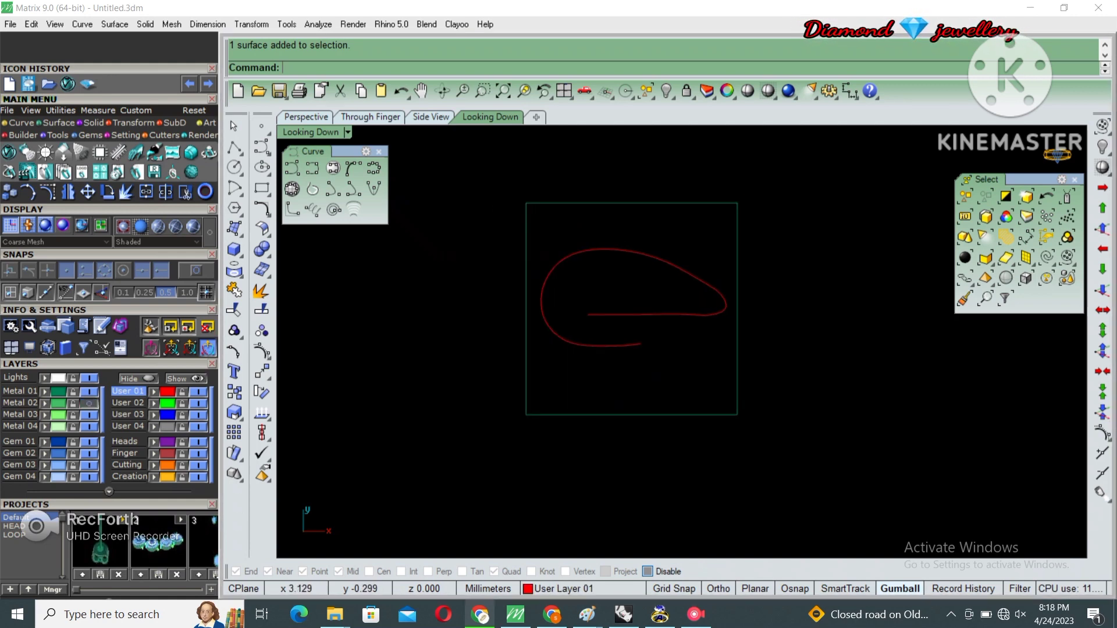
scroll(757, 152, up, 1)
right_drag(640, 314, 675, 305)
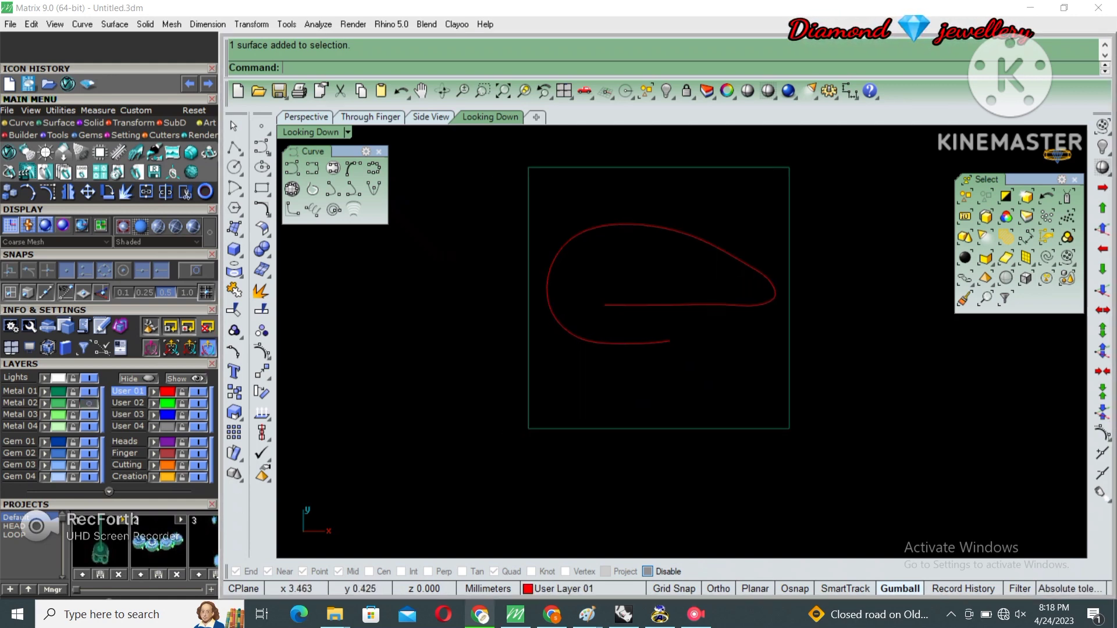
scroll(640, 302, up, 2)
key(F7)
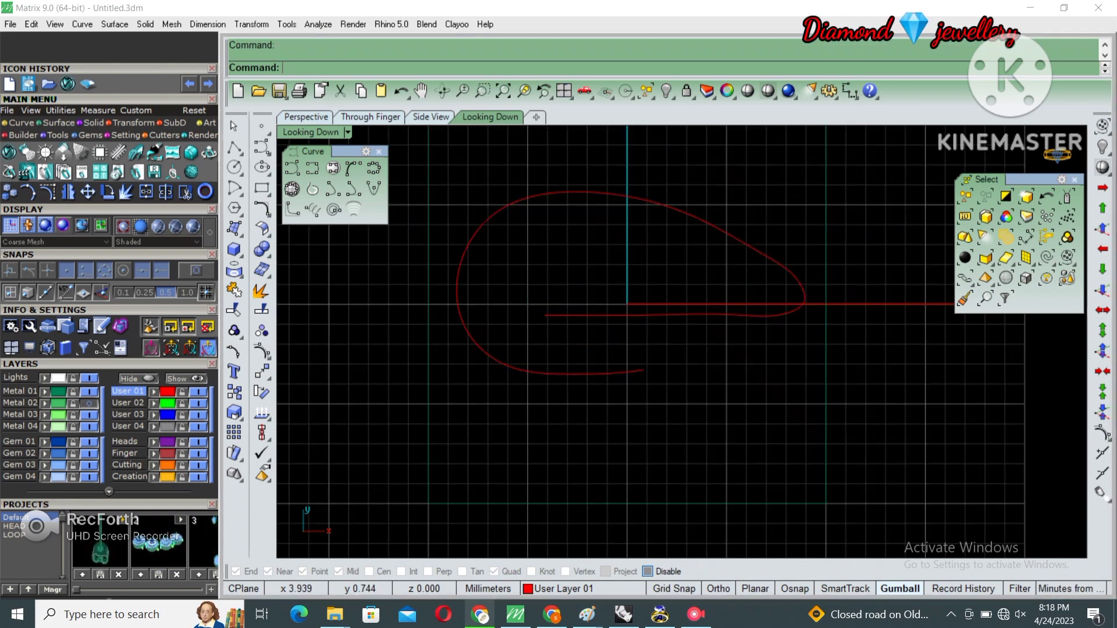
click(582, 315)
right_drag(600, 279, 619, 275)
key(F10)
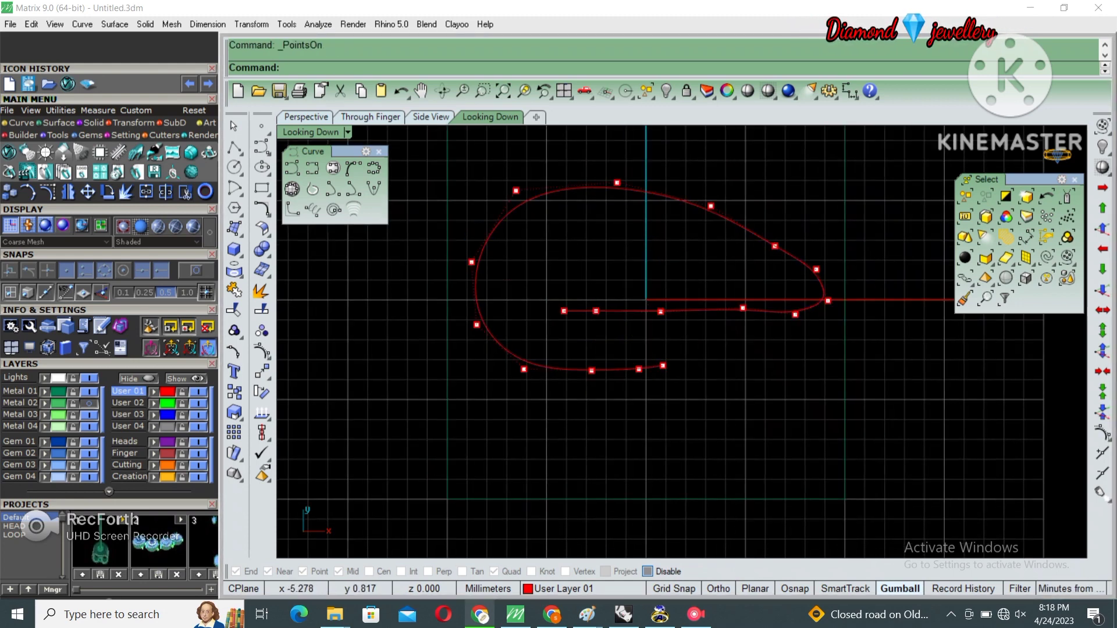
click(627, 300)
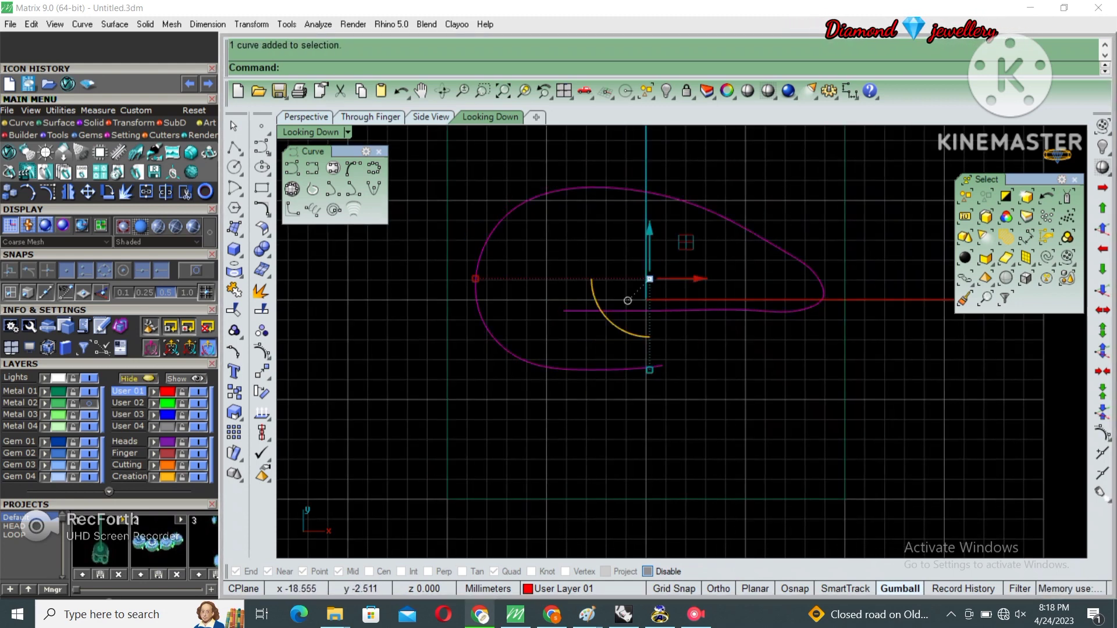
- Bring the reference photo back, move it onto the curves, then hide it again
click(262, 392)
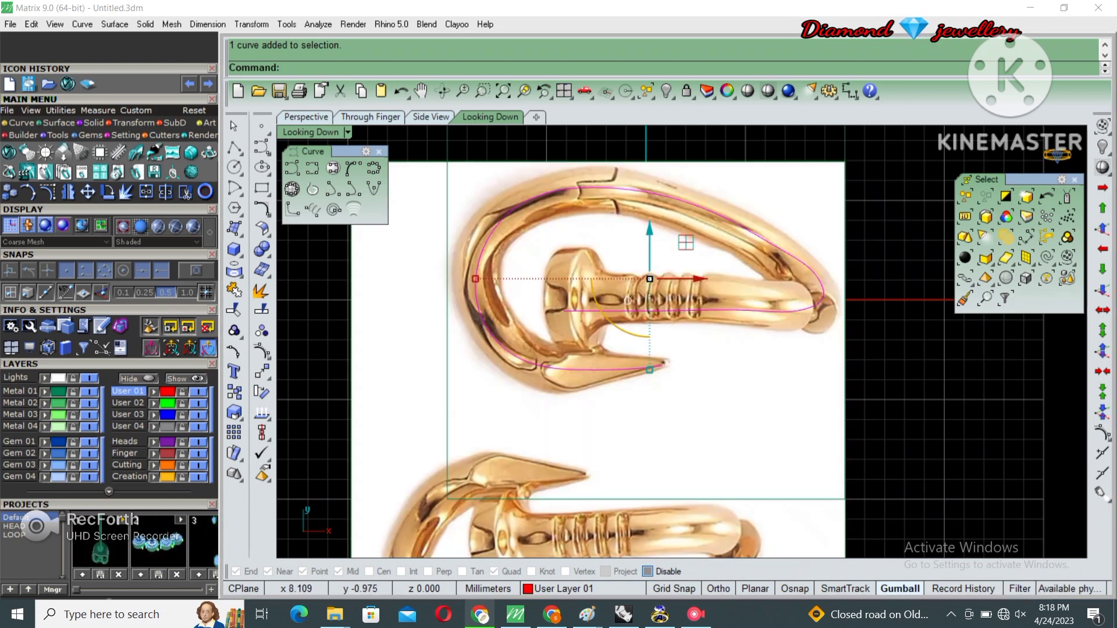
click(634, 391)
text(m)
key(Return)
click(586, 412)
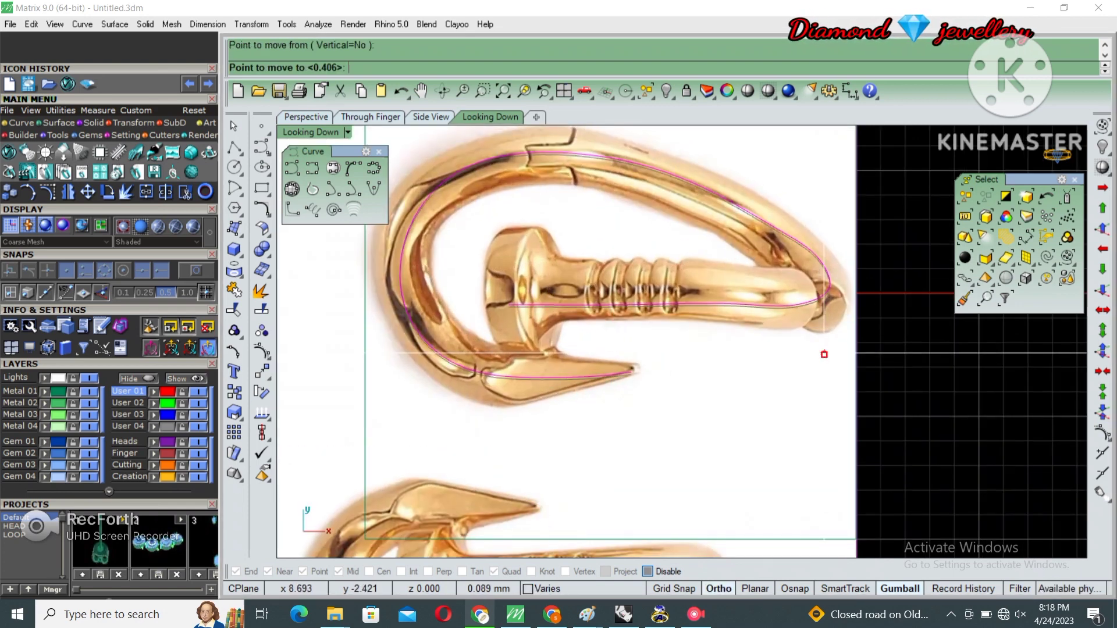
click(824, 349)
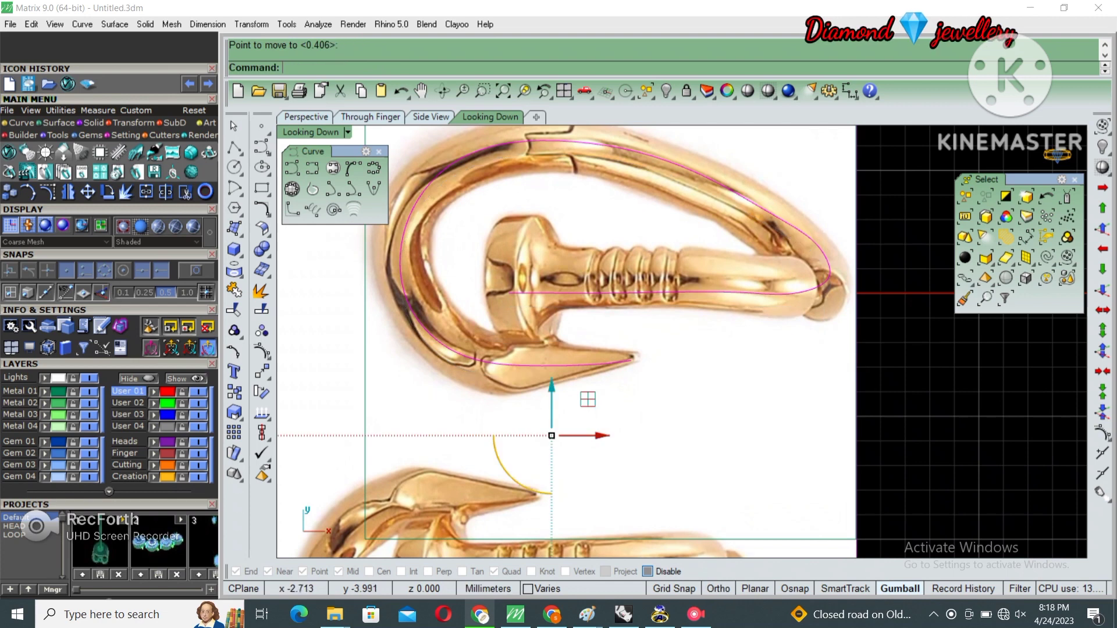
key(Delete)
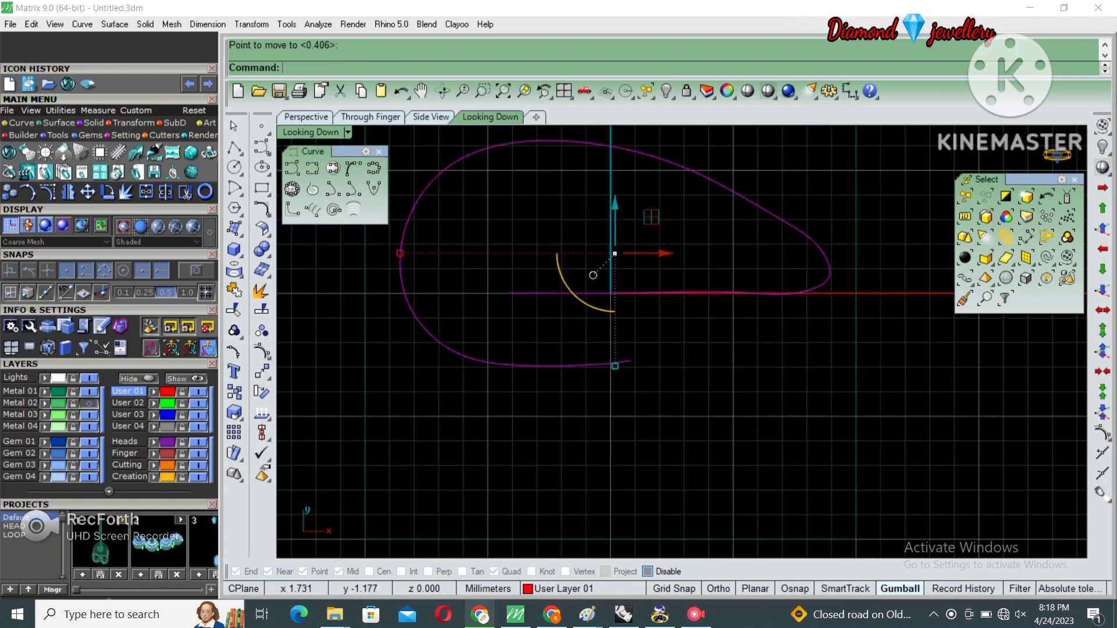
scroll(780, 303, up, 2)
- Show the curve's control points and pull a point on the hoop's right outward
key(F10)
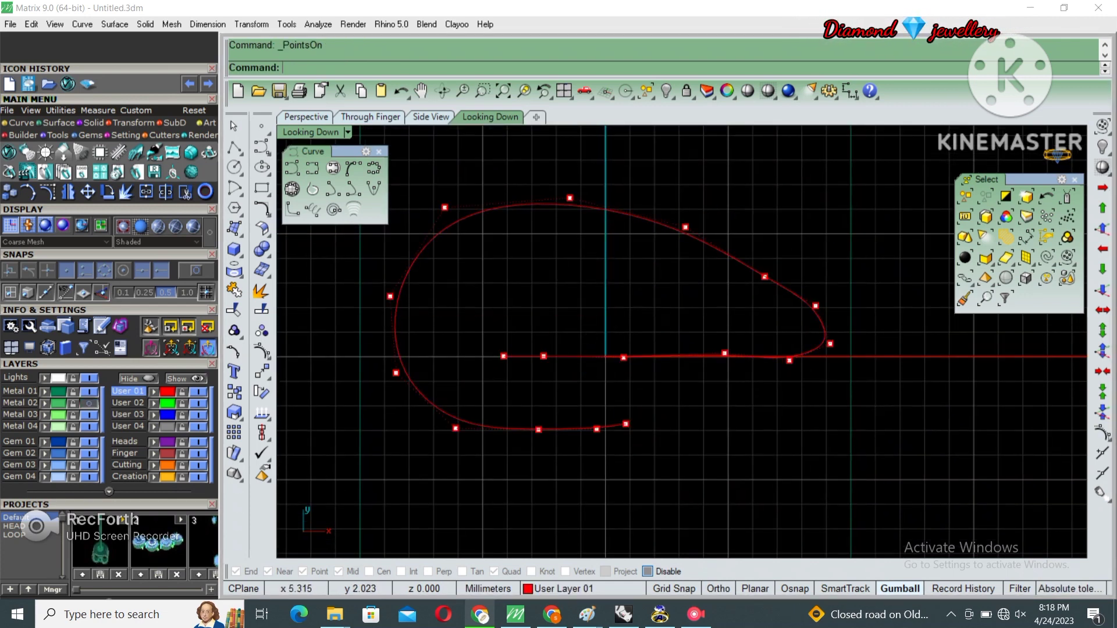
scroll(780, 303, up, 2)
click(759, 298)
scroll(738, 321, up, 2)
text(m)
key(Return)
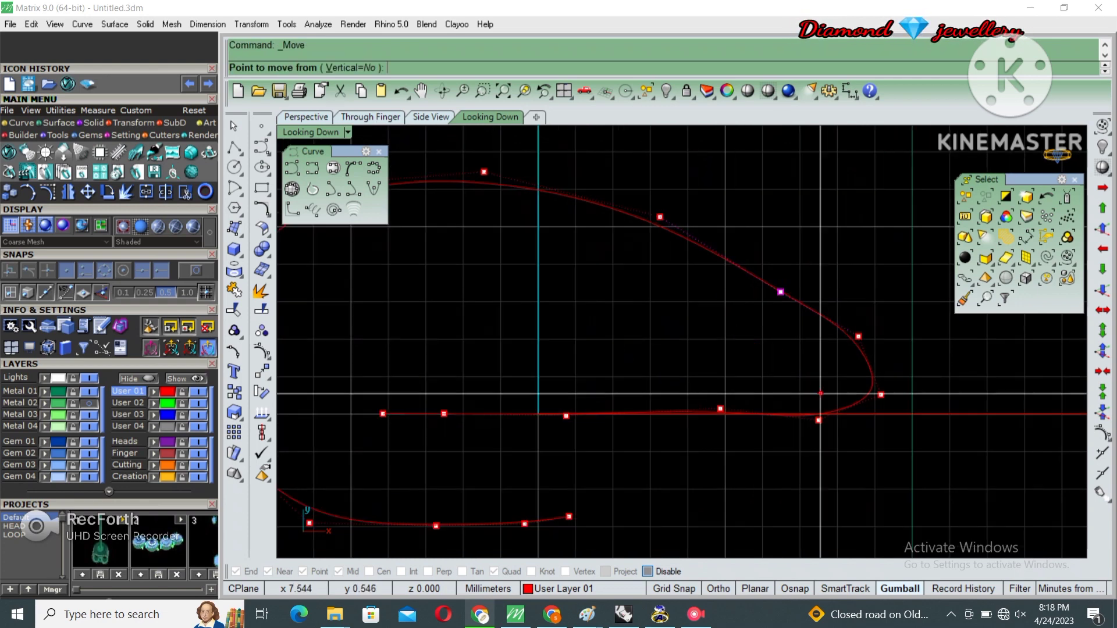
click(820, 392)
click(820, 392)
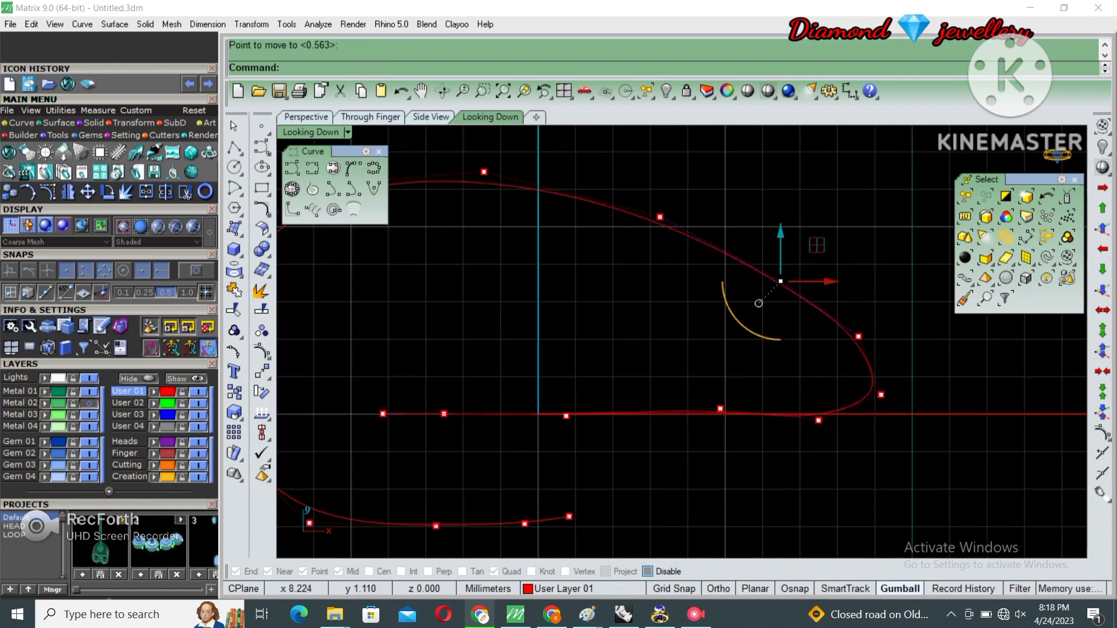
drag(759, 303, 837, 371)
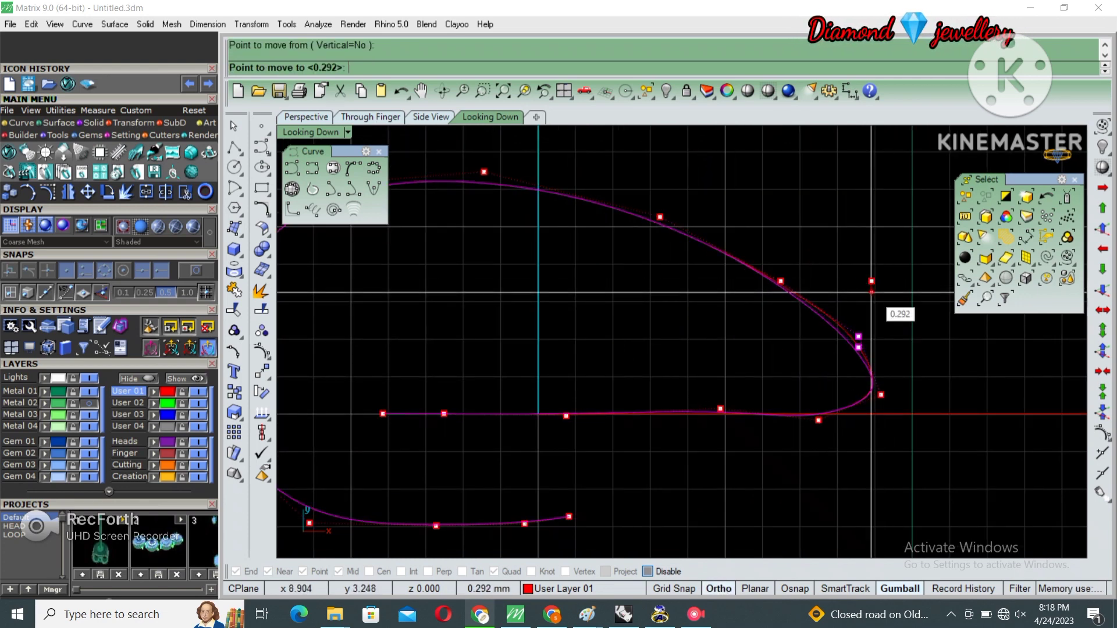
- Nudge the tip control point and a shaft control point slightly down
click(881, 394)
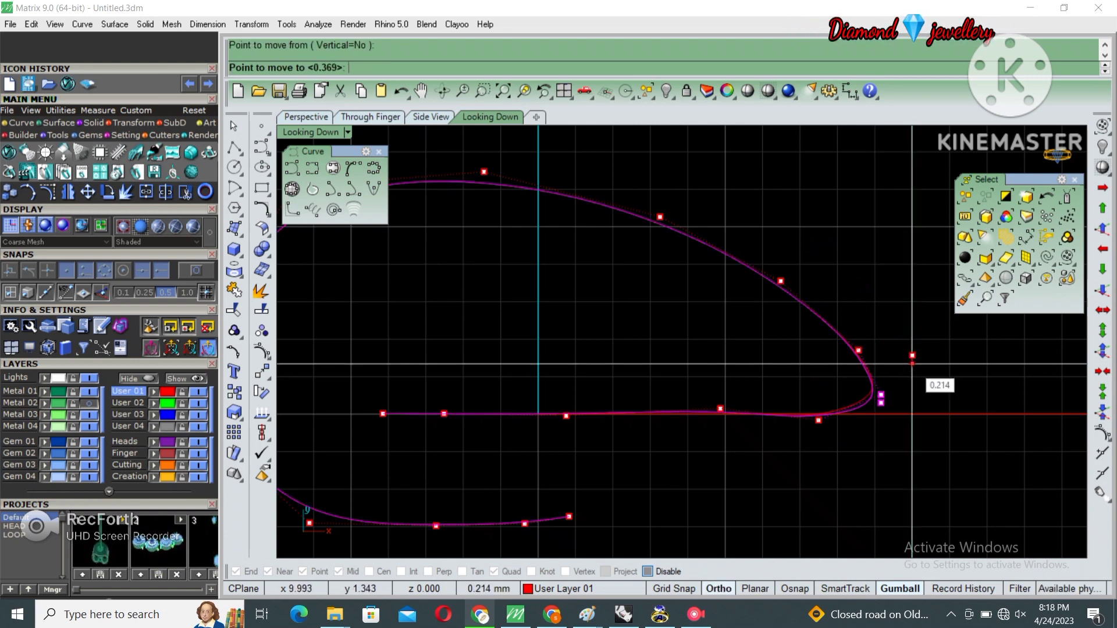
mouse_move(859, 416)
mouse_down()
mouse_move(859, 426)
mouse_move(815, 419)
mouse_up()
click(818, 420)
scroll(836, 412, up, 4)
drag(632, 345, 705, 439)
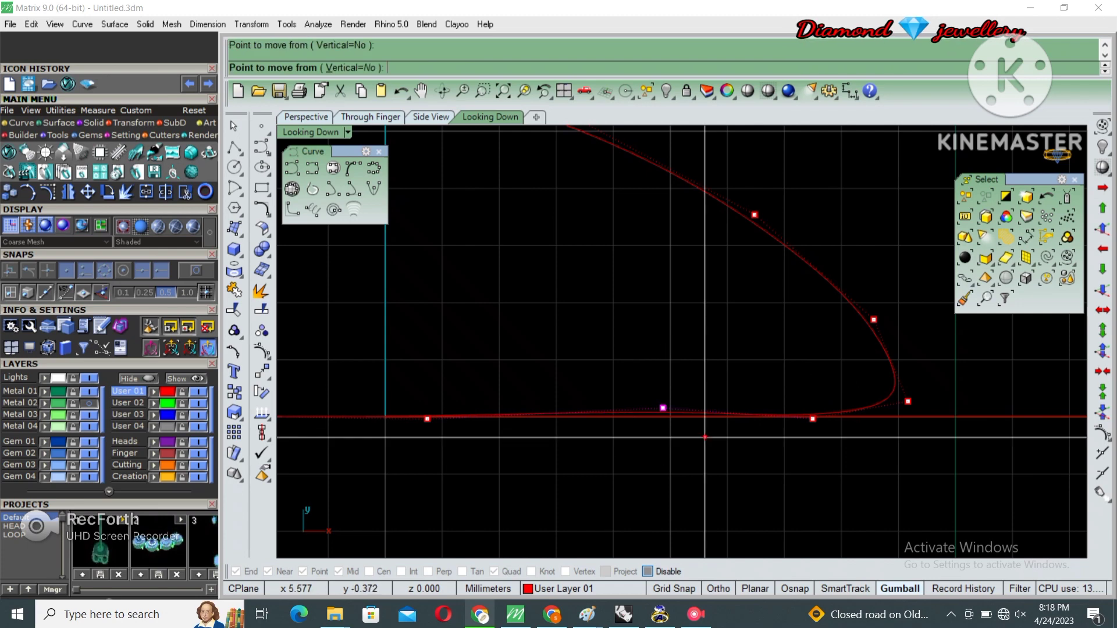
drag(663, 408, 662, 418)
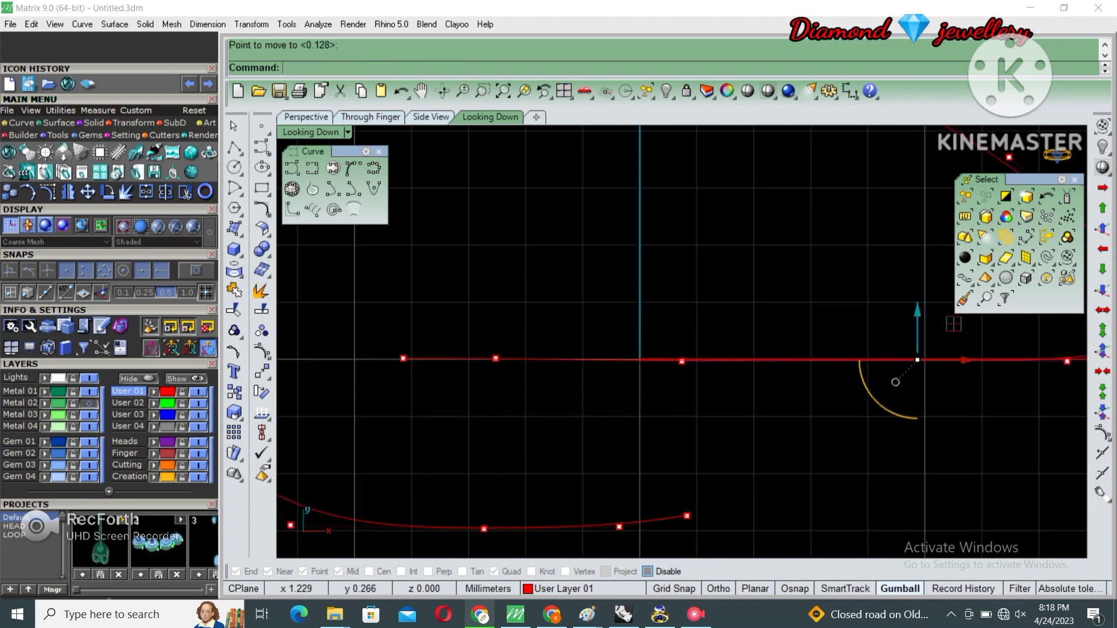
- Move the curve's open-end control point slightly lower
scroll(682, 342, down, 5)
scroll(828, 372, down, 2)
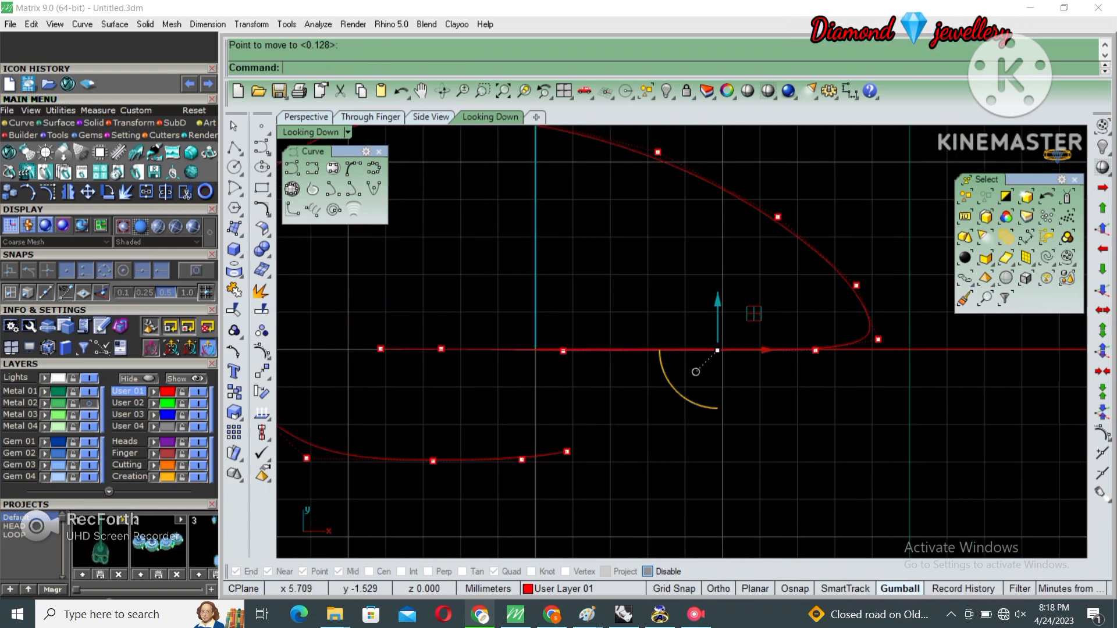
scroll(750, 312, down, 2)
scroll(751, 312, down, 2)
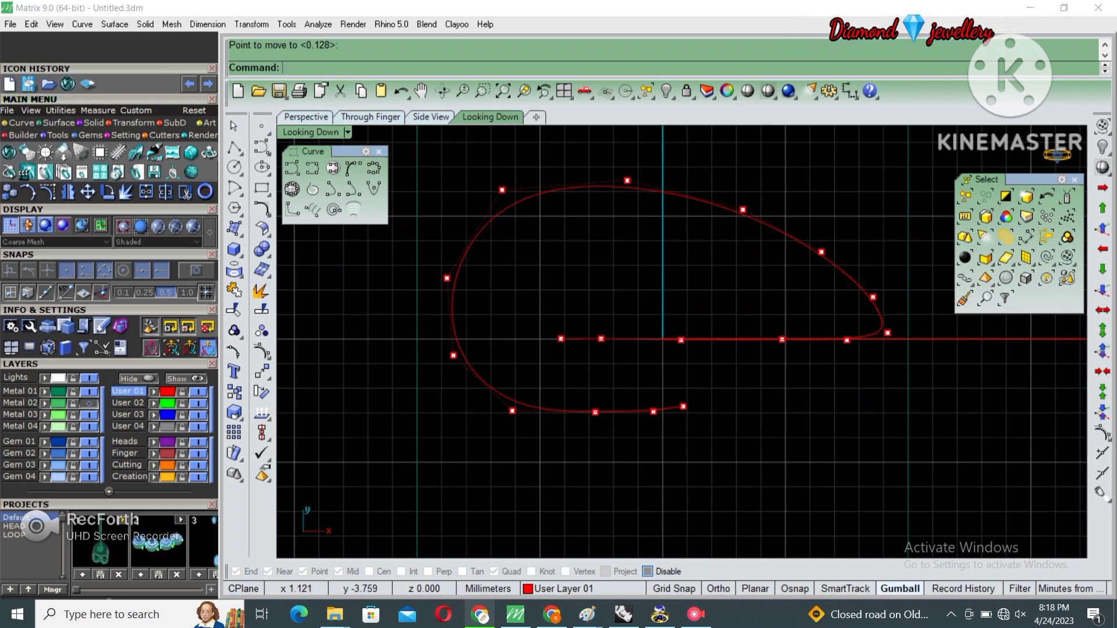
drag(652, 393, 710, 433)
scroll(698, 378, up, 3)
key(Return)
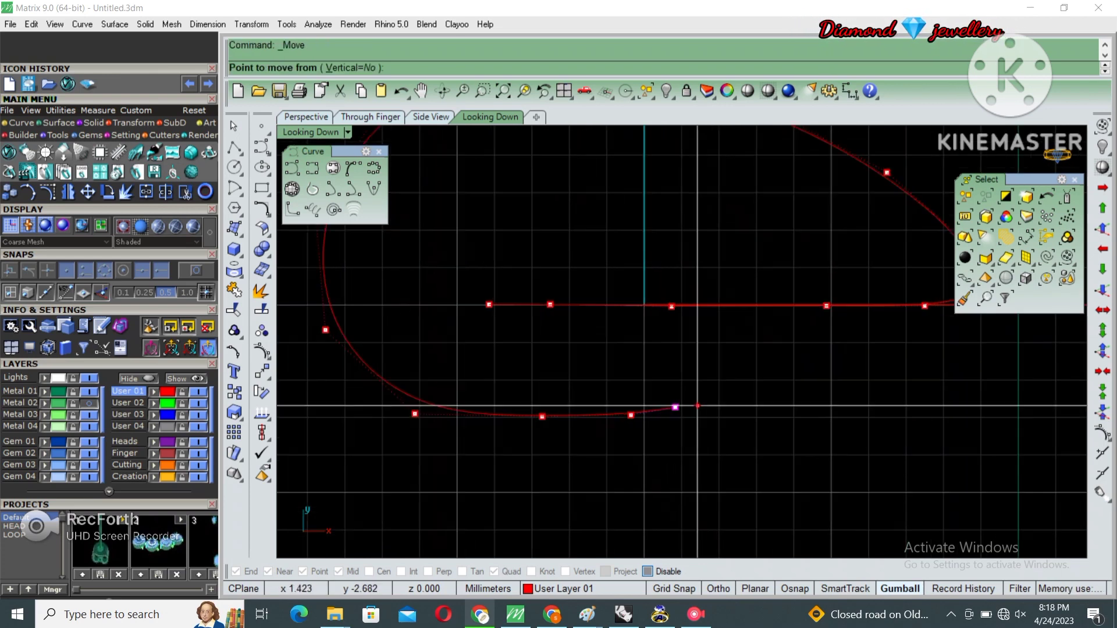
click(703, 372)
click(704, 376)
- Lower the two control points near the curve's open end slightly
drag(586, 386, 723, 479)
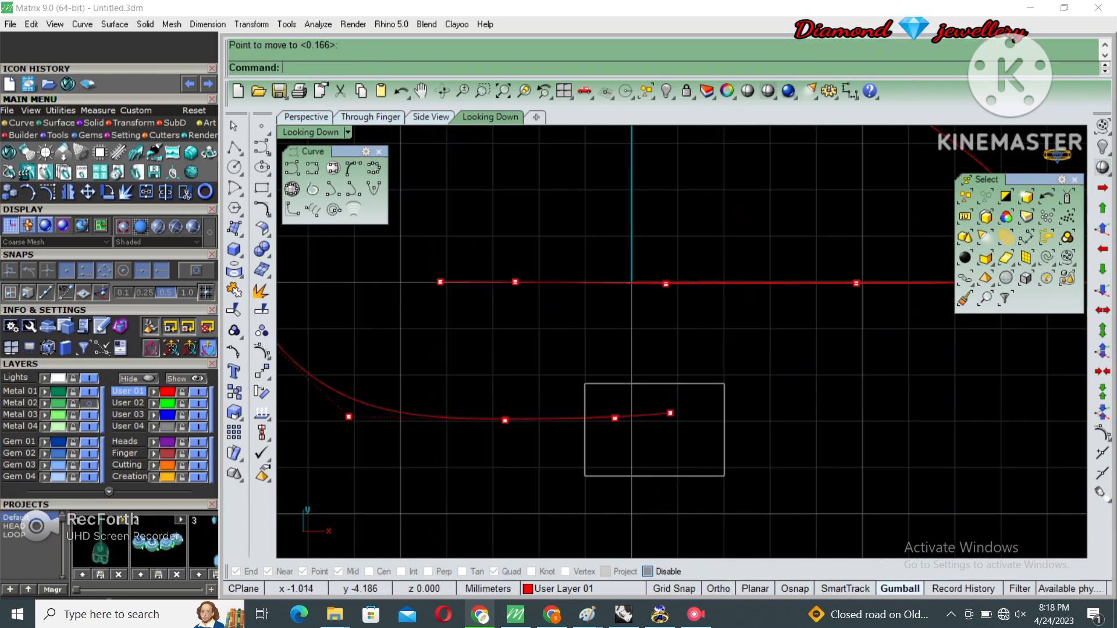
key(Return)
click(748, 406)
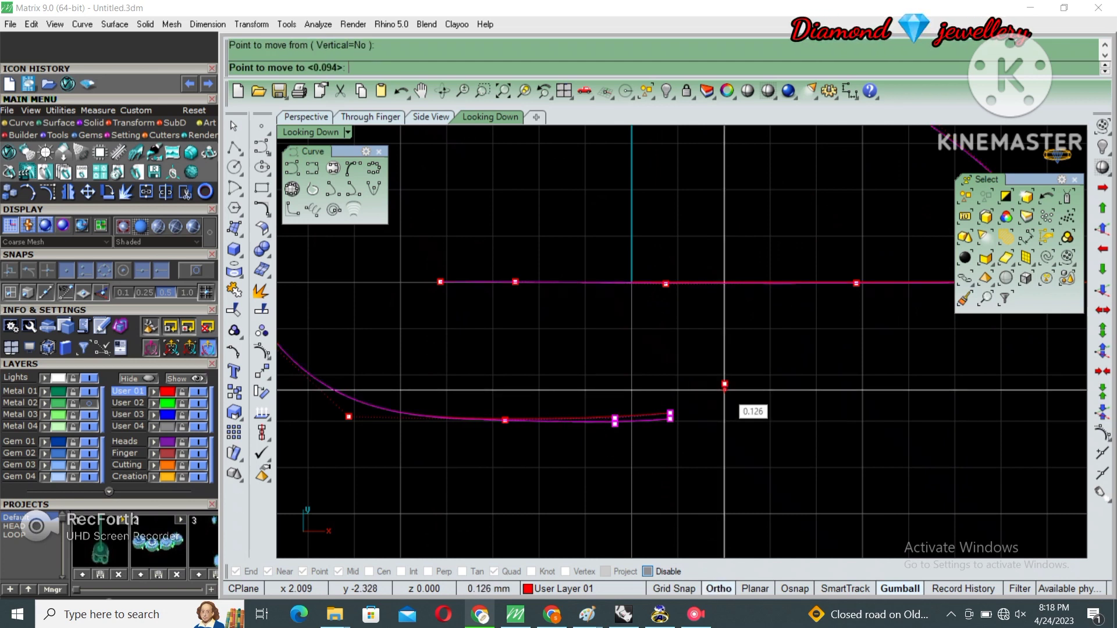
click(748, 412)
- Lower the curve's end point a little further, then deselect the curve
drag(684, 404, 644, 444)
scroll(667, 445, up, 3)
key(Return)
click(714, 362)
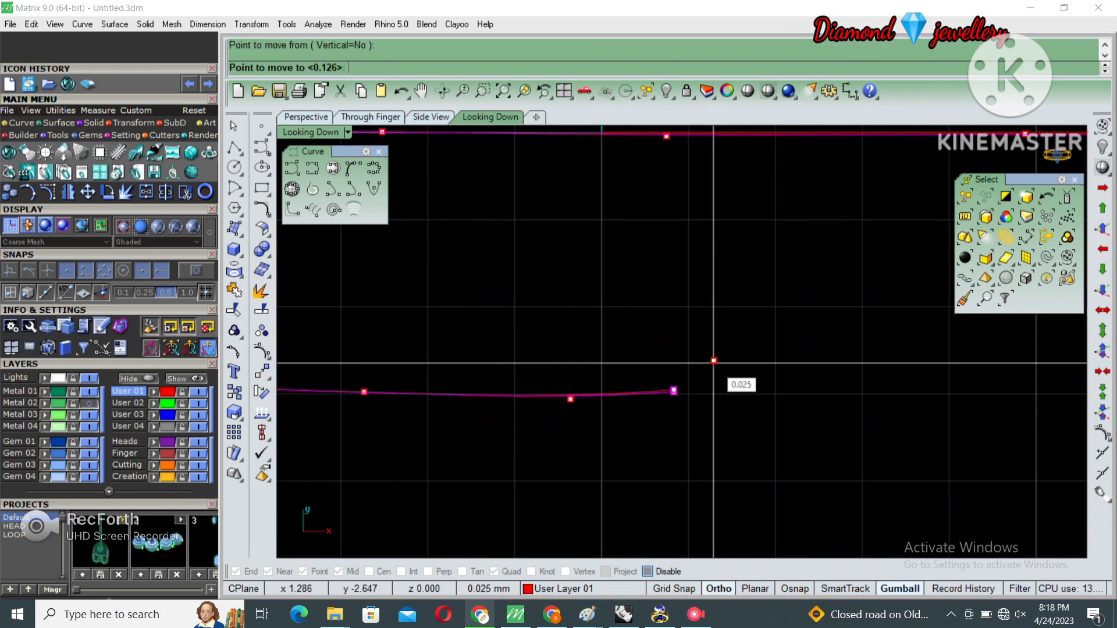
click(714, 365)
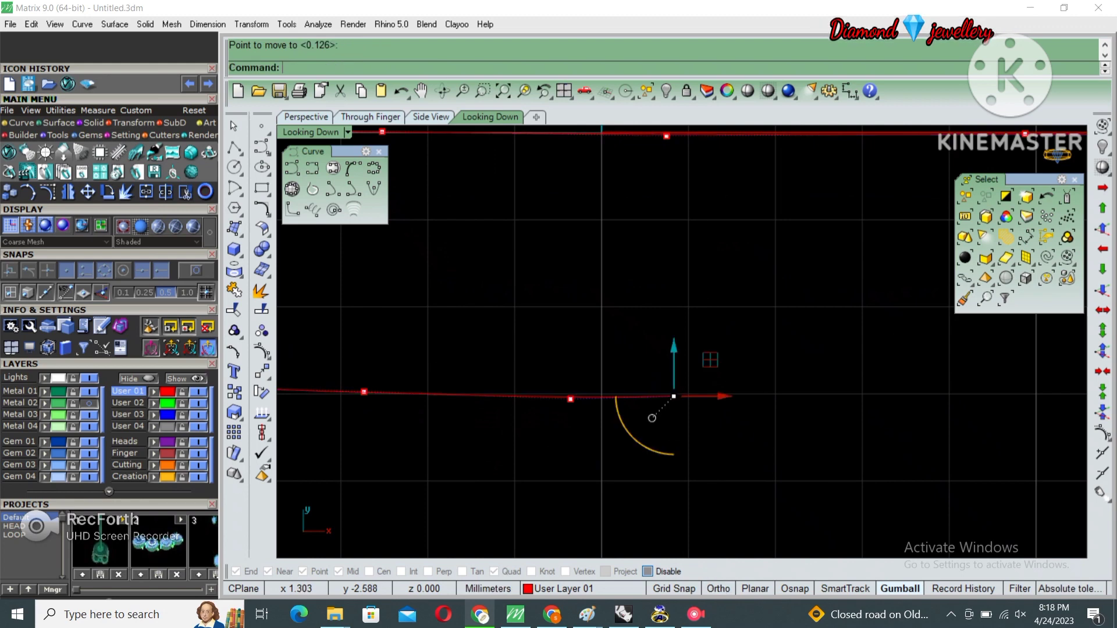
scroll(721, 349, down, 3)
scroll(725, 342, down, 2)
key(Escape)
scroll(725, 341, down, 2)
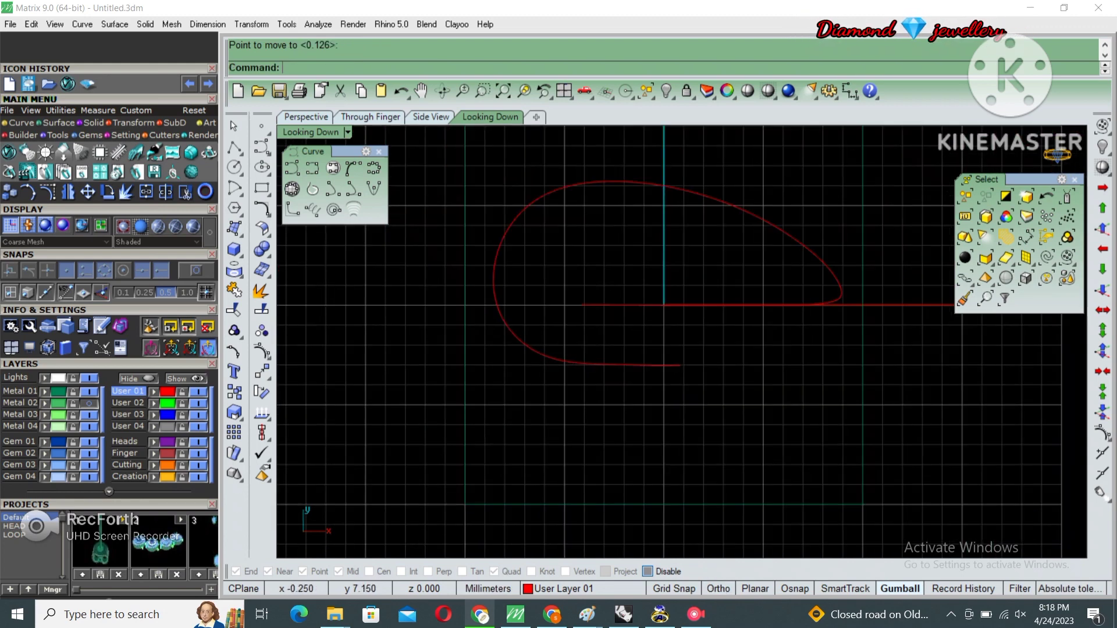
- Reposition the loop's upper-left control point
click(632, 185)
scroll(640, 303, up, 1)
key(F10)
click(565, 225)
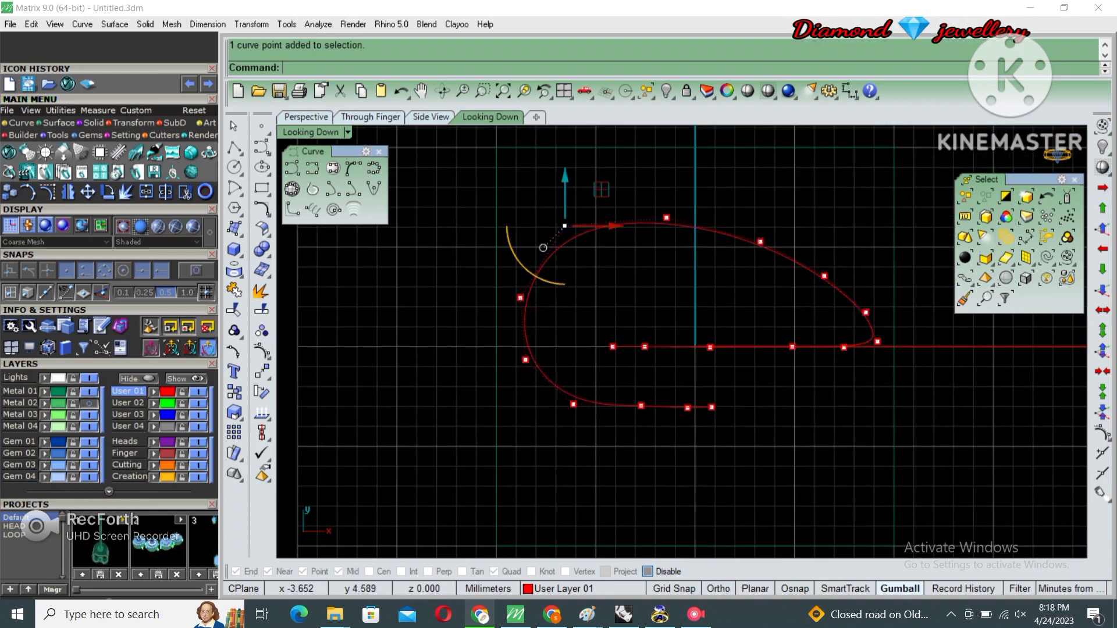
scroll(557, 349, up, 1)
click(649, 235)
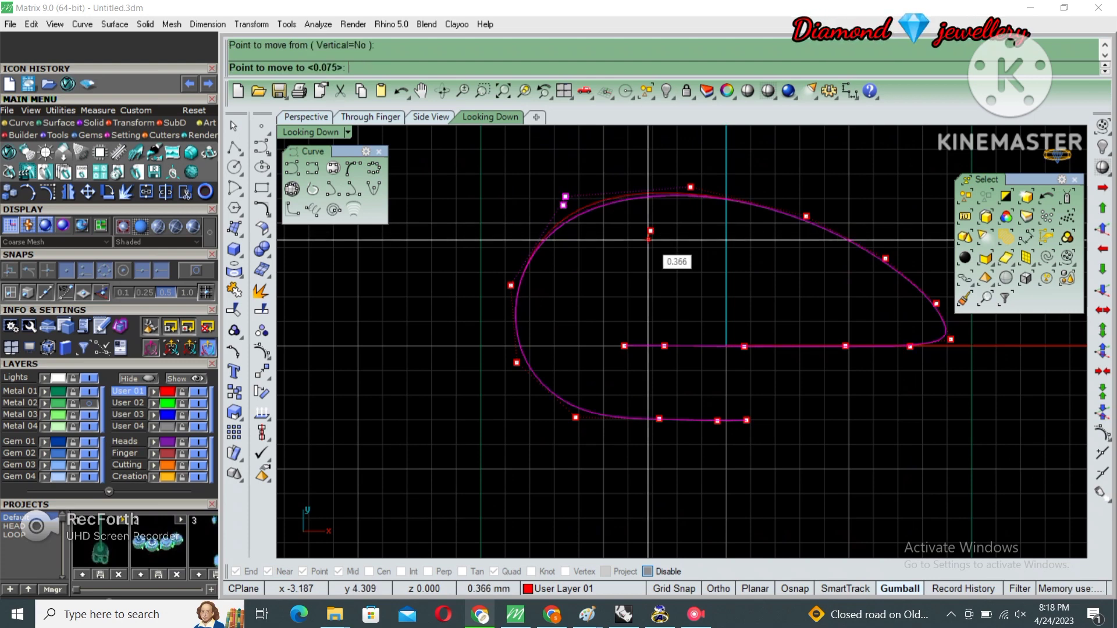
click(649, 235)
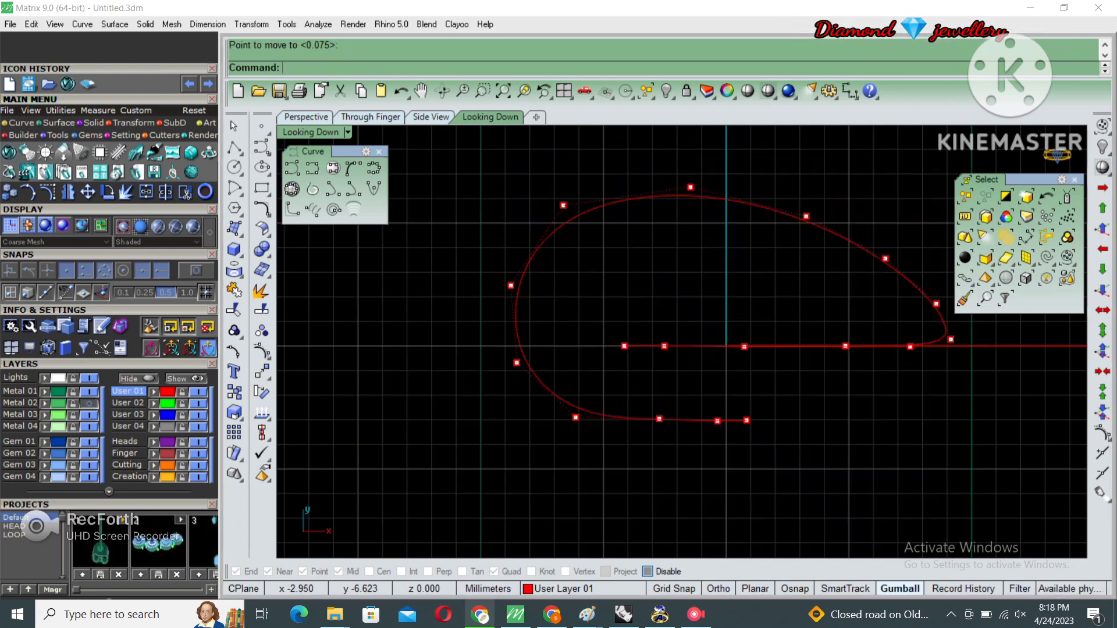
right_drag(640, 349, 670, 316)
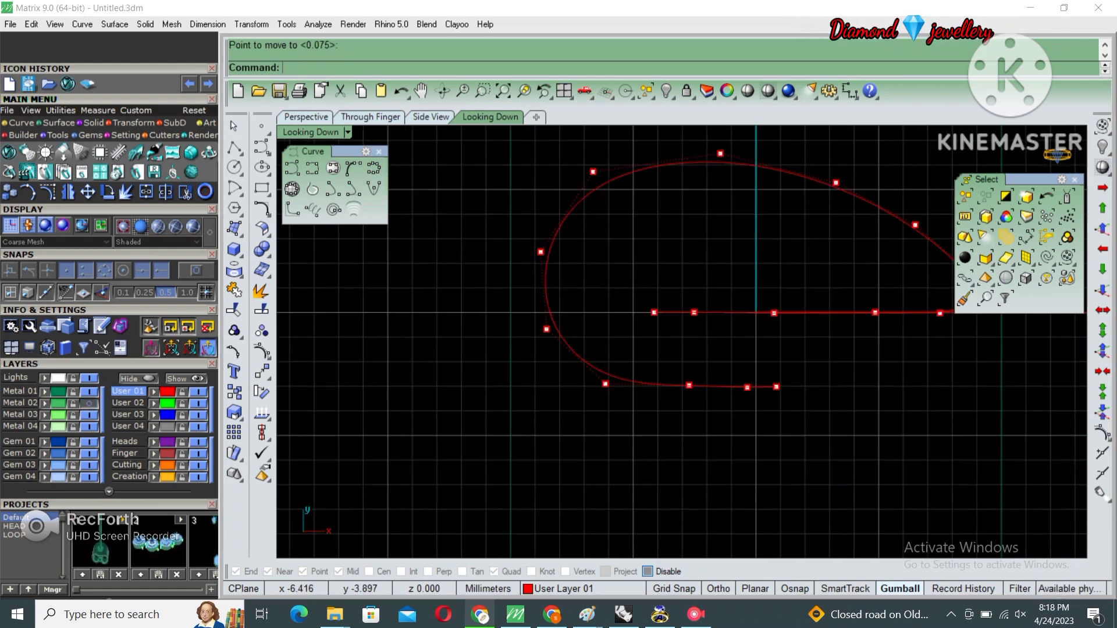
- Move the control points on the loop's left side into place and redisplay the curve's points
drag(486, 400, 543, 219)
scroll(512, 326, up, 2)
scroll(512, 326, up, 2)
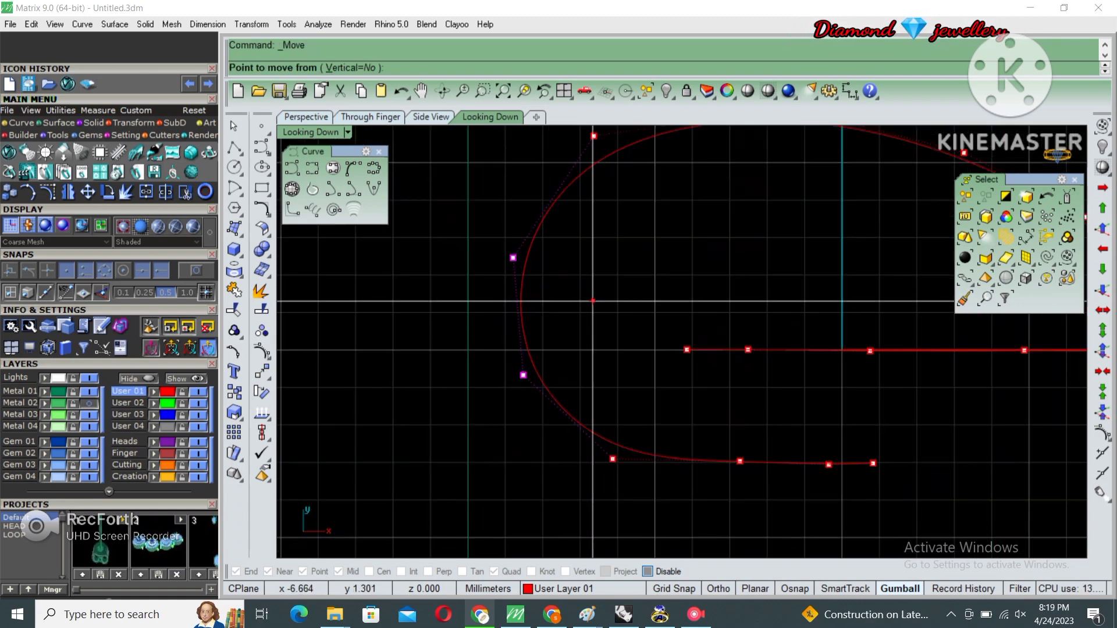
click(499, 331)
scroll(499, 332, down, 2)
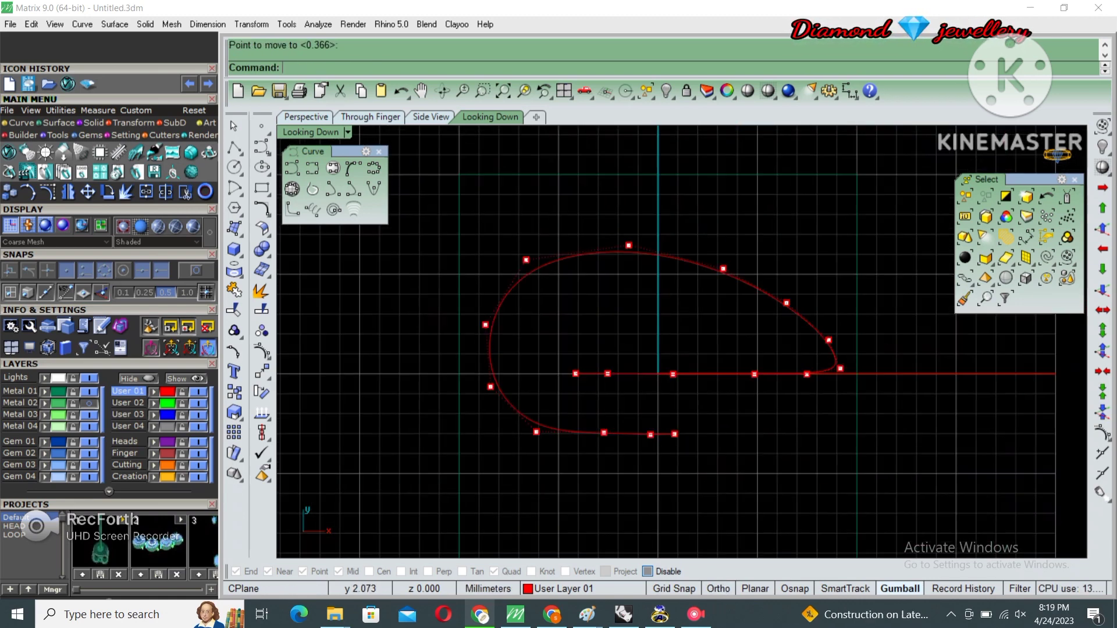
scroll(706, 362, down, 1)
click(706, 371)
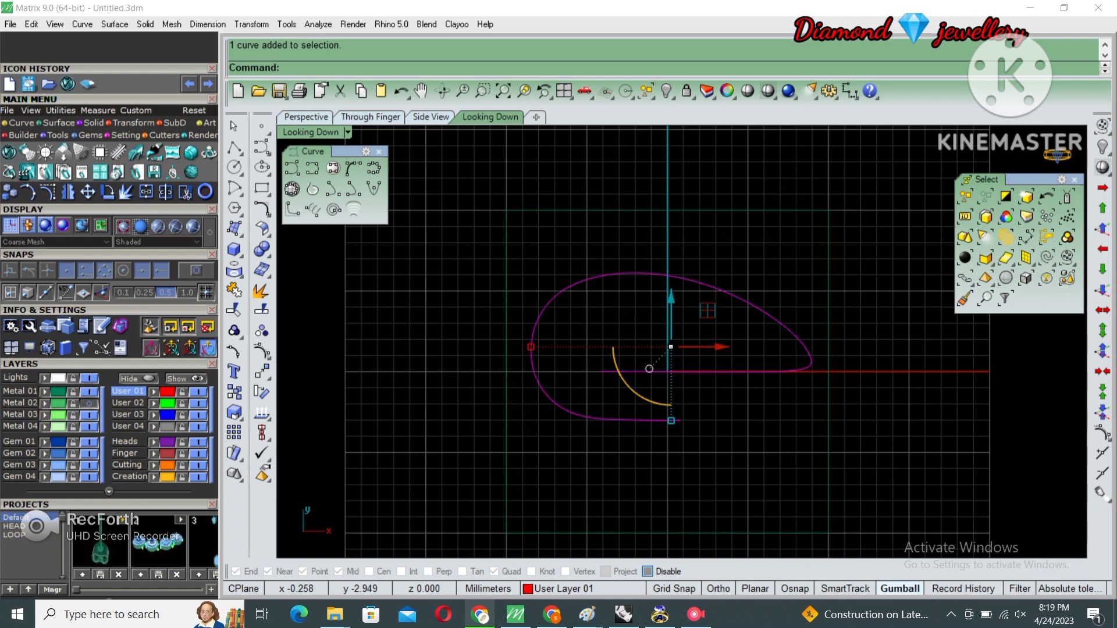
right_drag(708, 311, 651, 276)
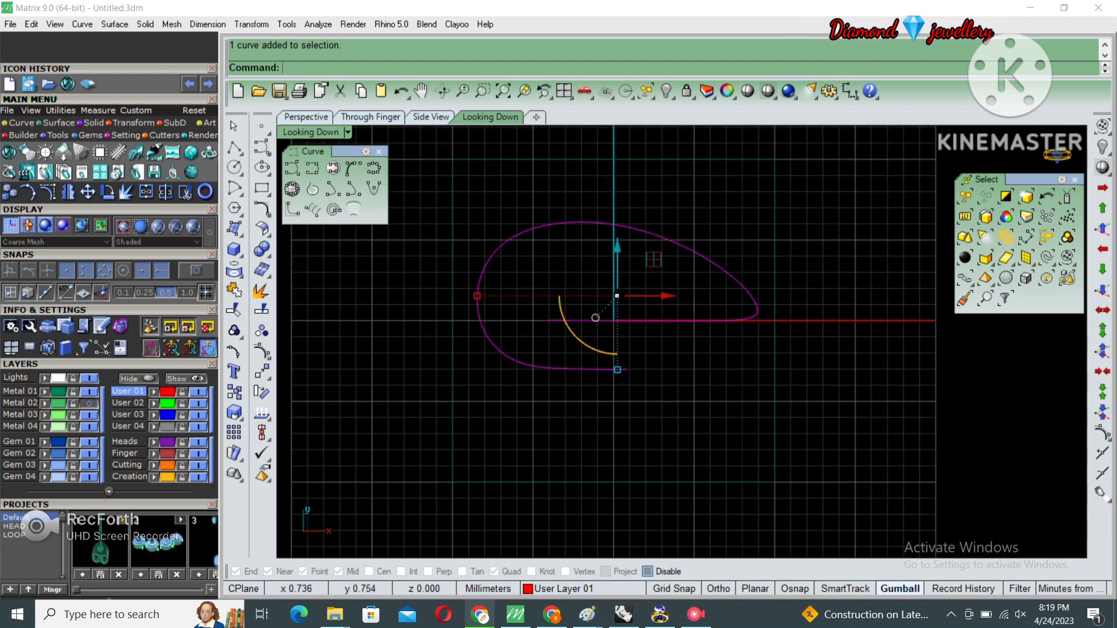
key(F10)
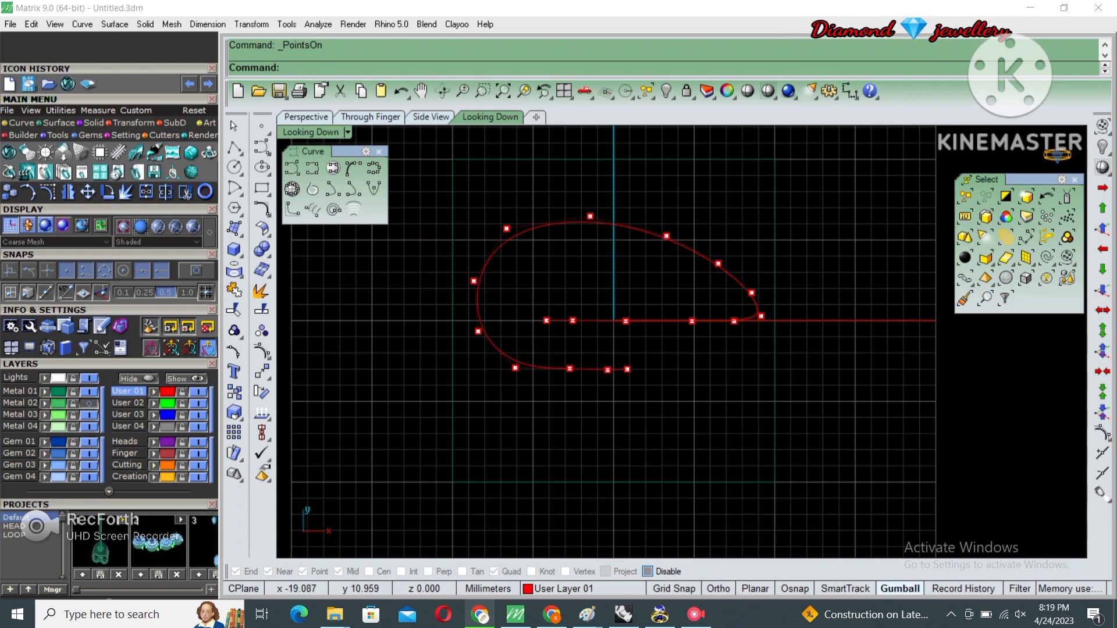
- Move four control points on the curve's right part straight down below the construction plane
key(ctrl+m)
scroll(478, 232, up, 2)
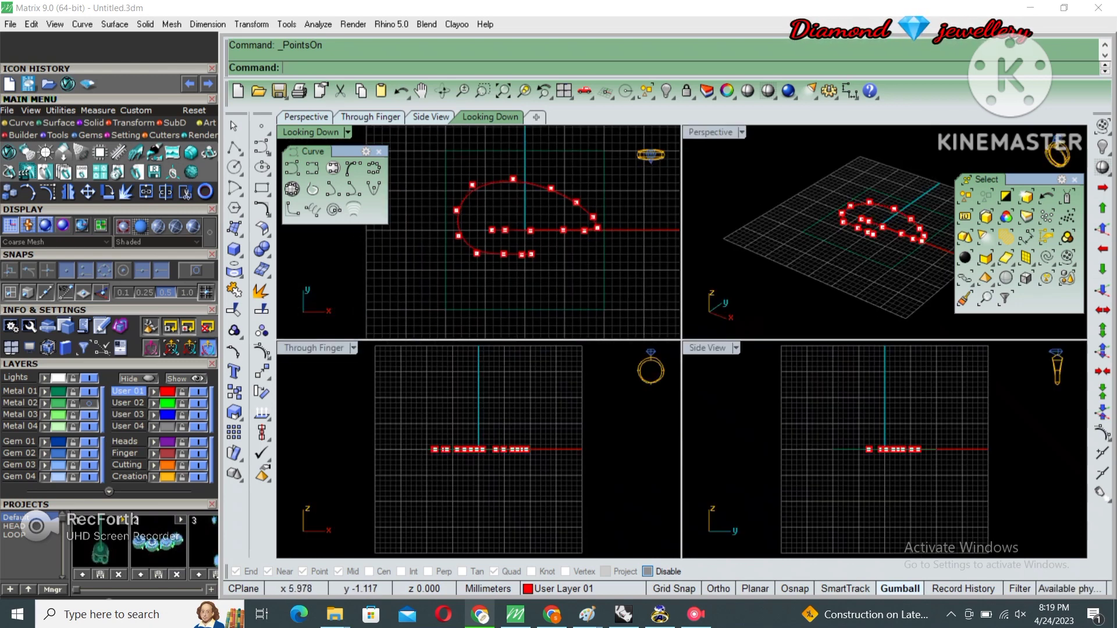
scroll(478, 232, up, 2)
drag(546, 164, 591, 202)
scroll(631, 230, up, 1)
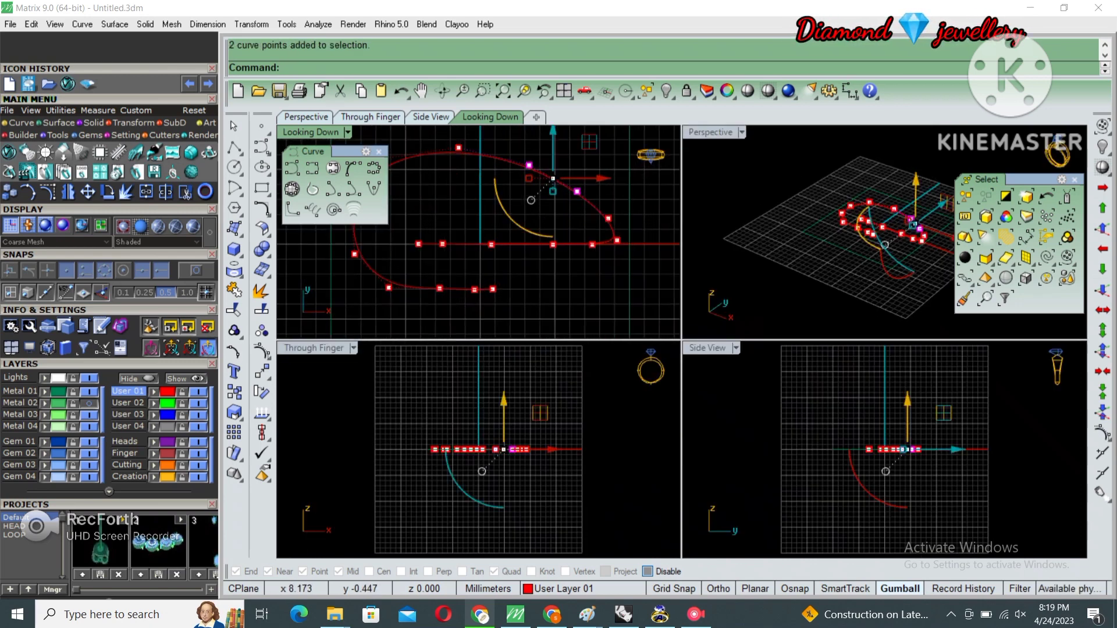
shift+drag(628, 269, 629, 270)
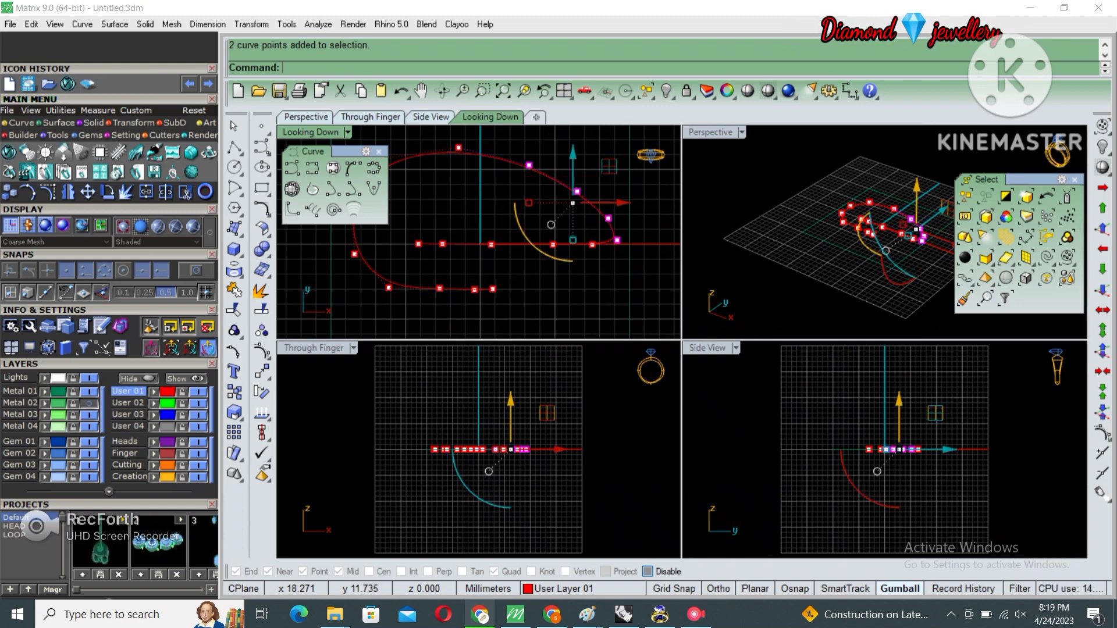
text(move)
key(Return)
click(566, 399)
key(F8)
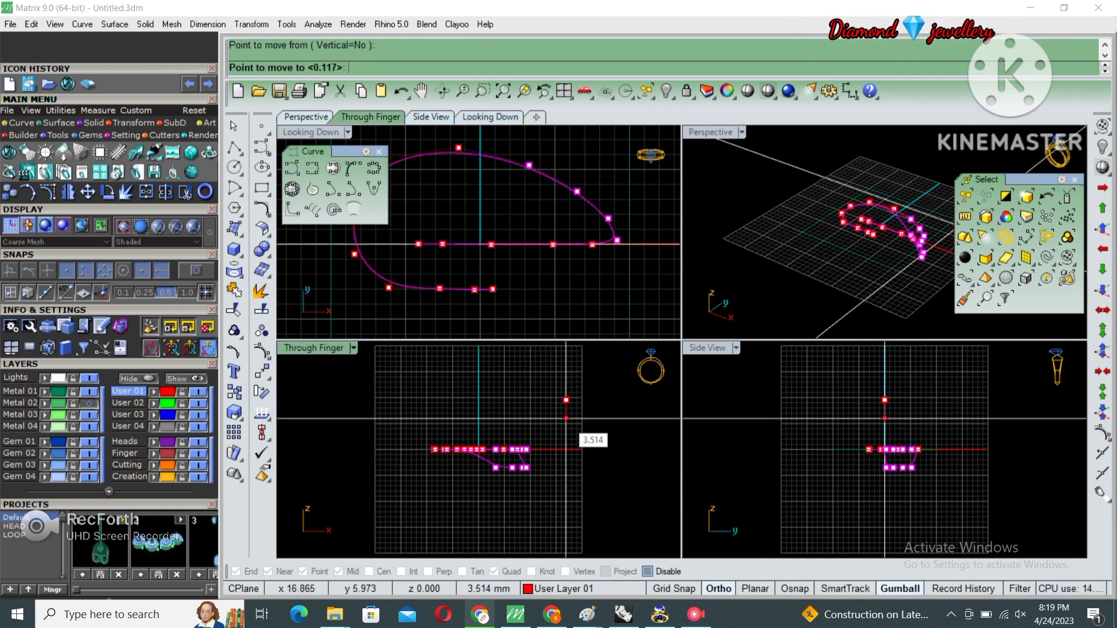
click(567, 431)
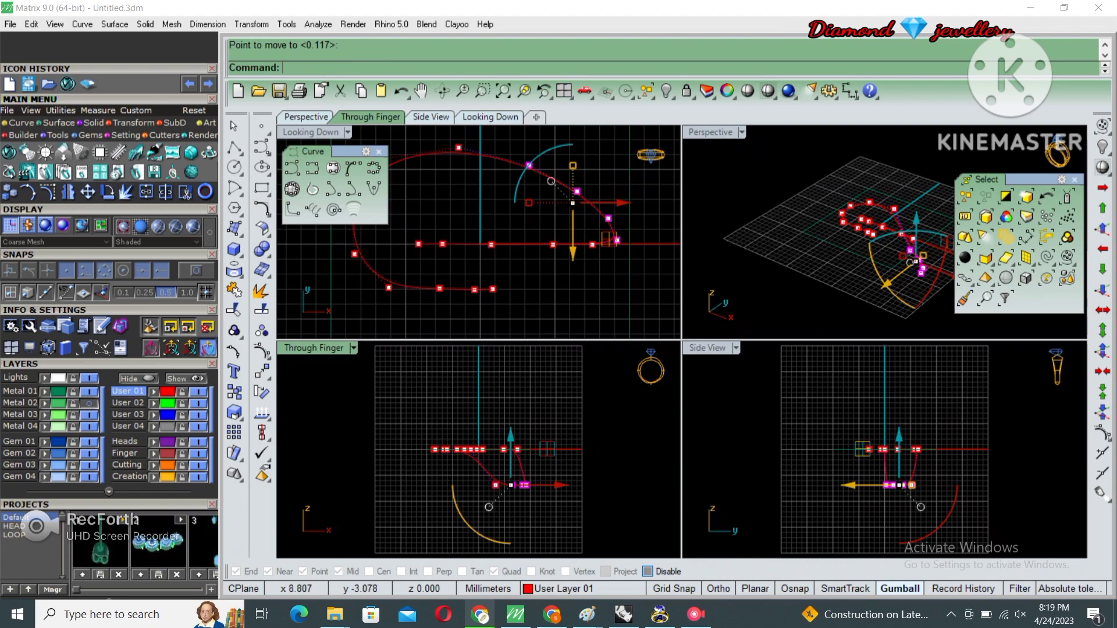
- In the maximised Perspective view, drag the curve's tip point down and hide the grid
click(306, 116)
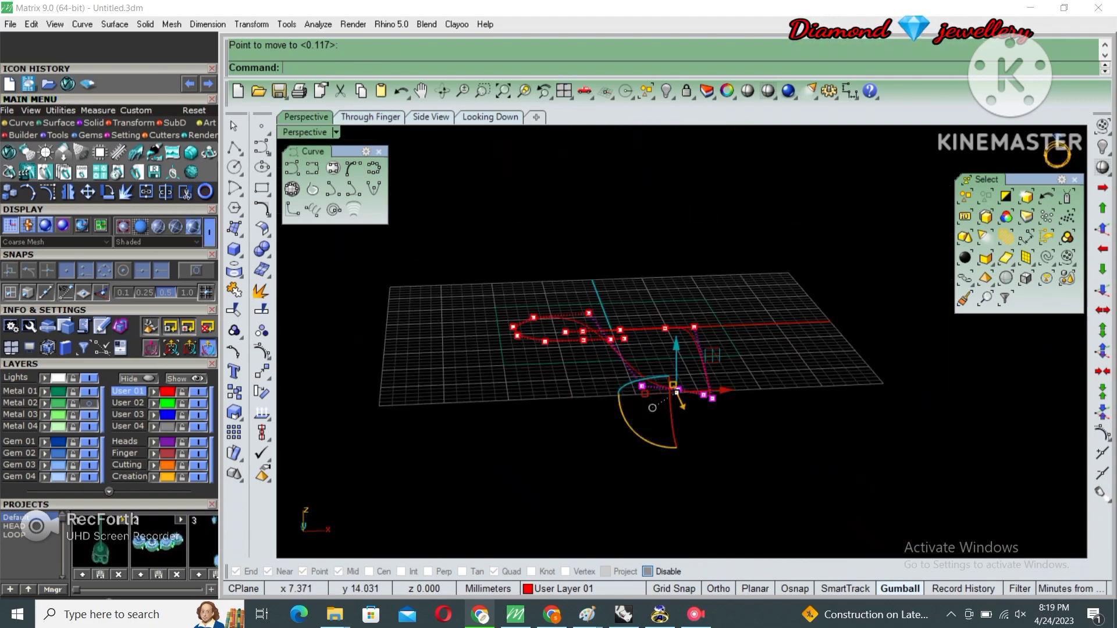
mouse_move(681, 349)
right_down()
mouse_move(774, 326)
mouse_move(815, 349)
right_up()
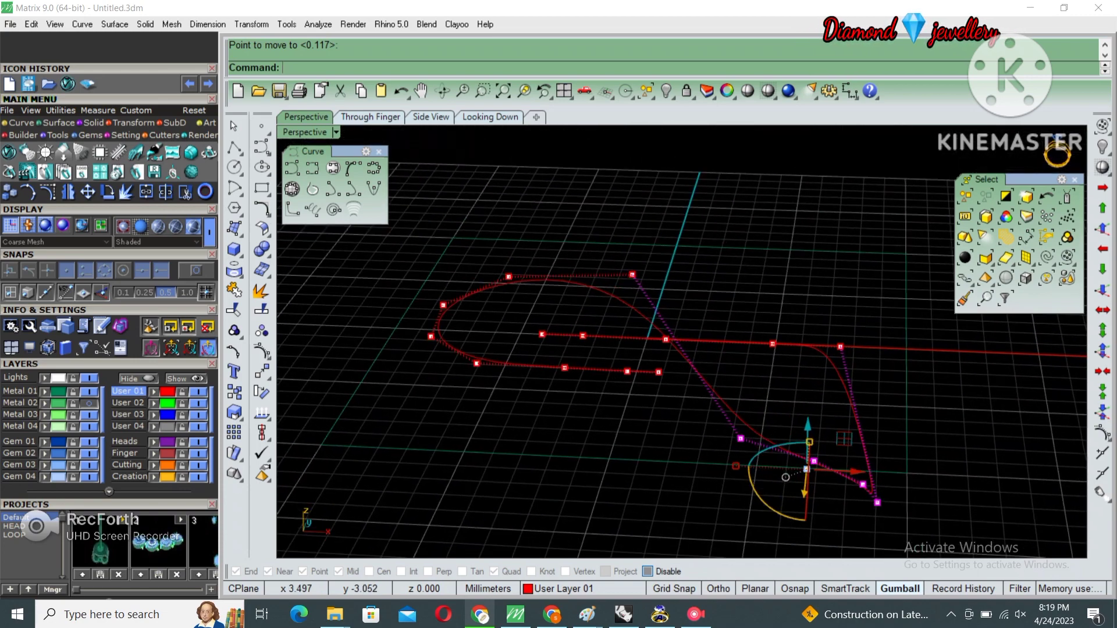
right_drag(815, 349, 838, 326)
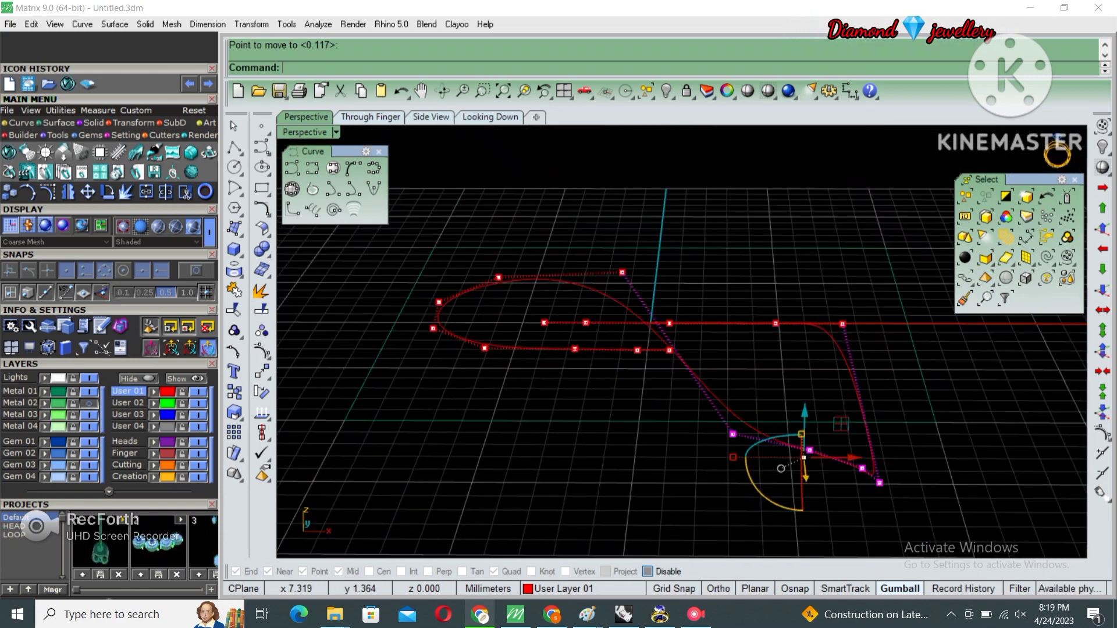
click(842, 324)
drag(821, 352, 820, 385)
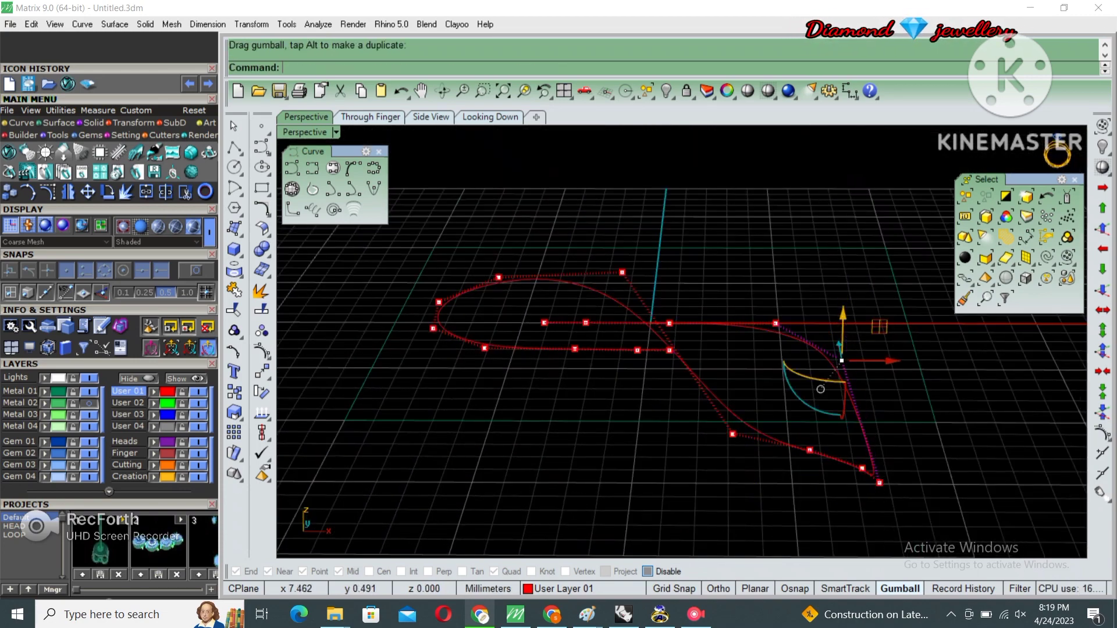
key(F7)
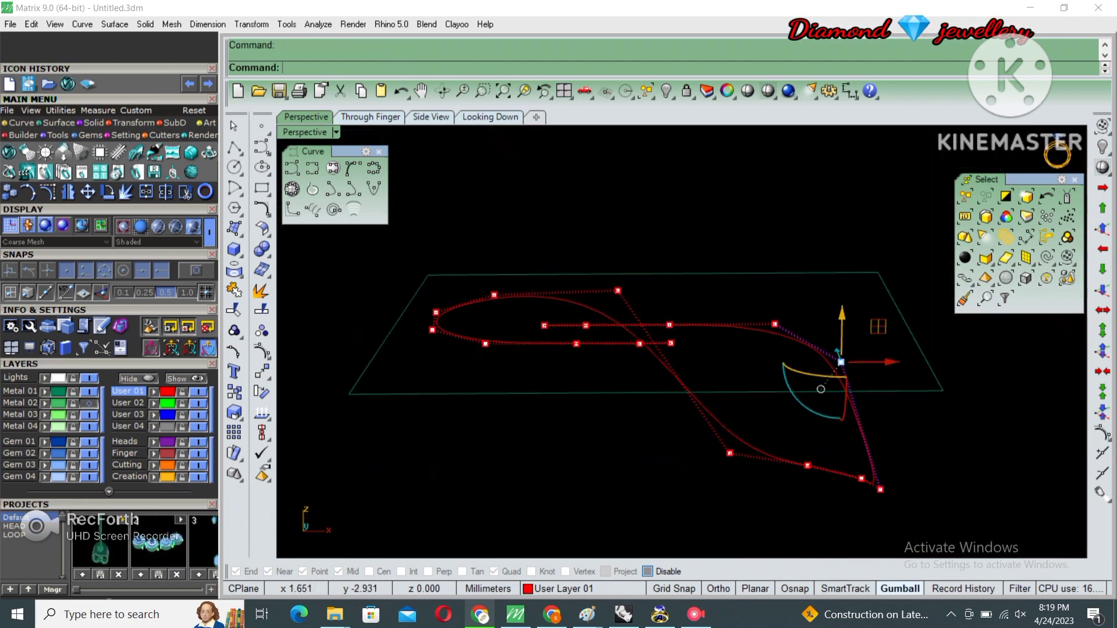
mouse_move(820, 385)
right_down()
mouse_move(898, 395)
mouse_move(892, 366)
right_up()
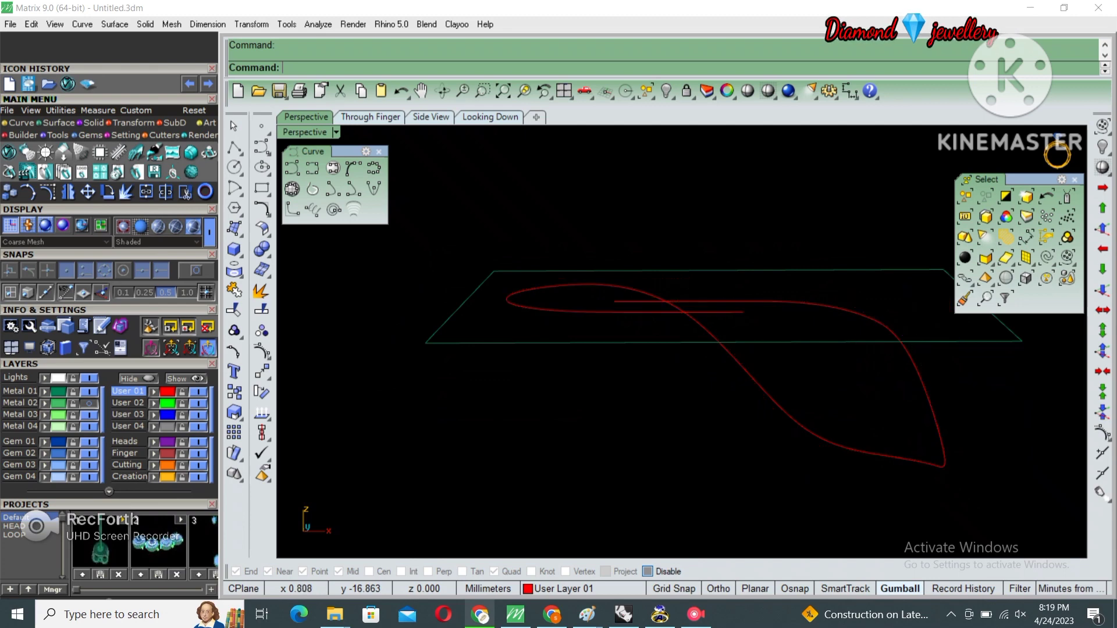
click(704, 408)
- Maximize the Through Finger view and show the hoop curve's control points
key(ctrl+m)
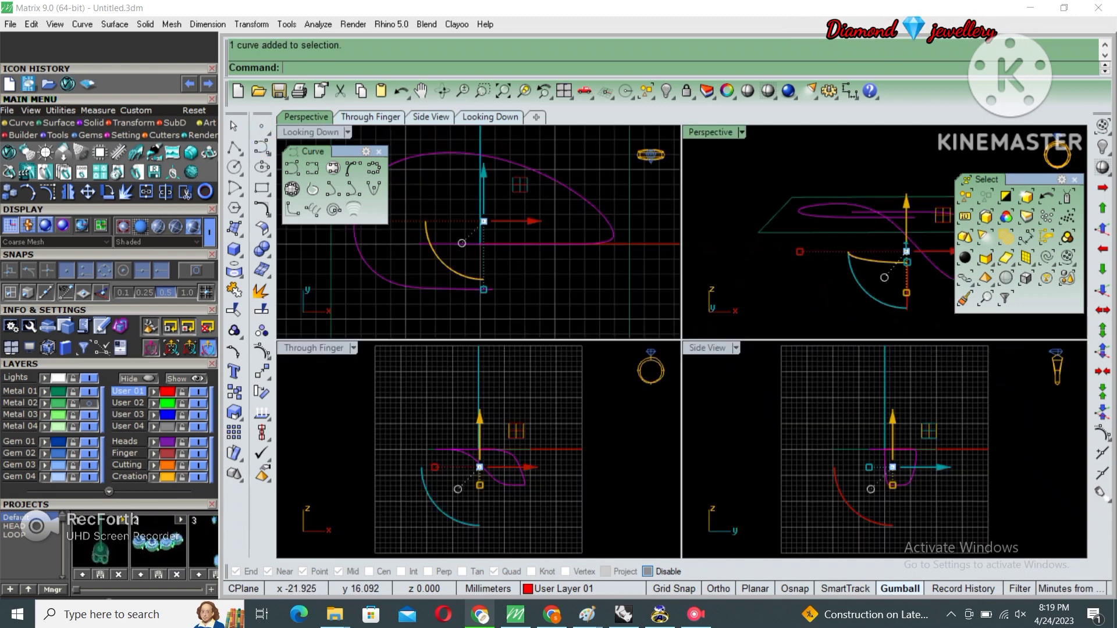
double_click(314, 348)
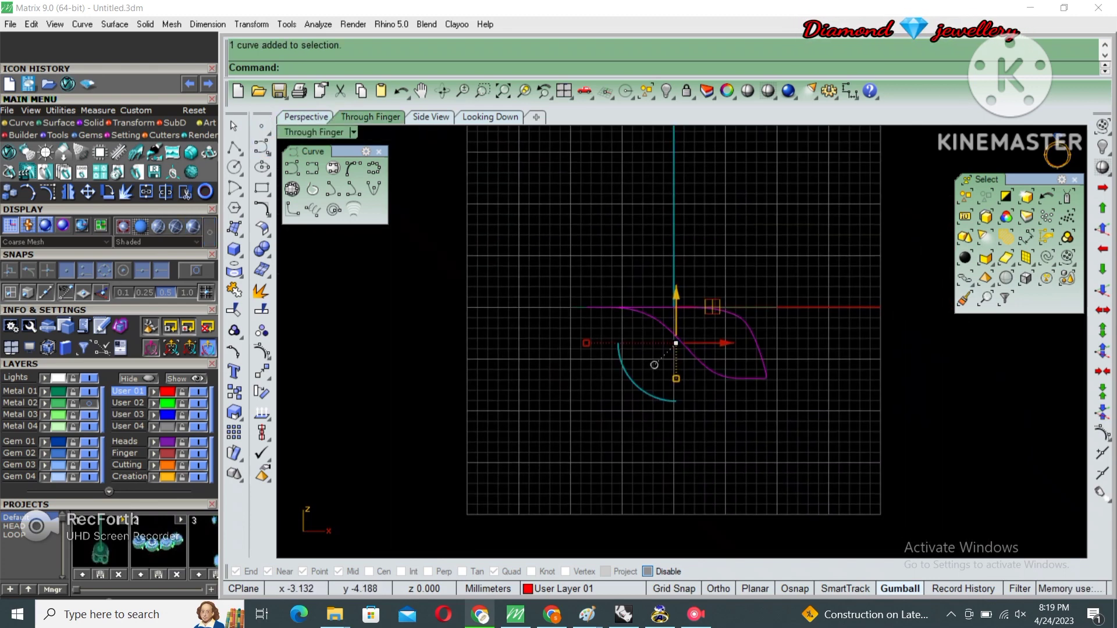
key(F10)
scroll(654, 365, up, 3)
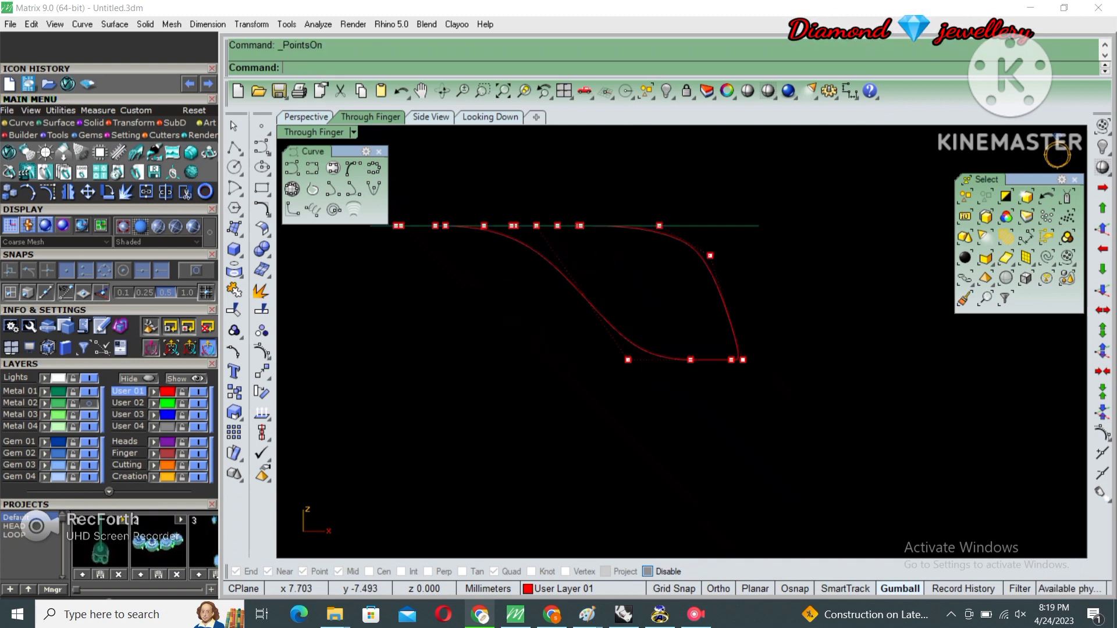
- Drag the curve's bottom control points down to deepen and round the lower bend
drag(658, 343, 691, 414)
drag(690, 360, 673, 395)
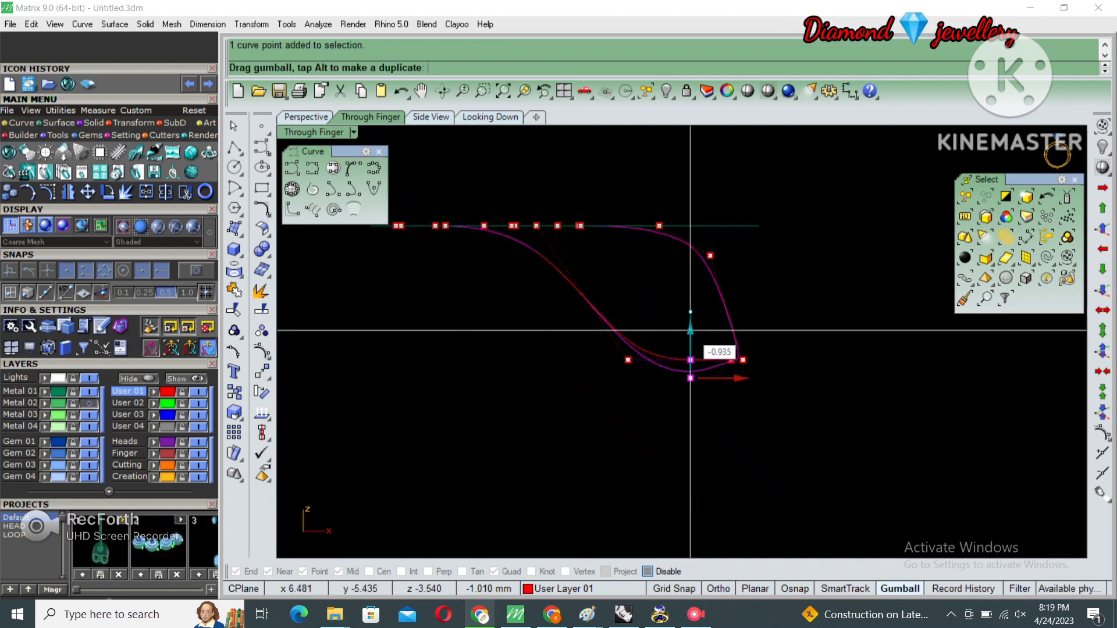
mouse_move(720, 428)
mouse_down()
mouse_move(737, 344)
mouse_move(735, 389)
mouse_up()
right_drag(686, 387, 828, 430)
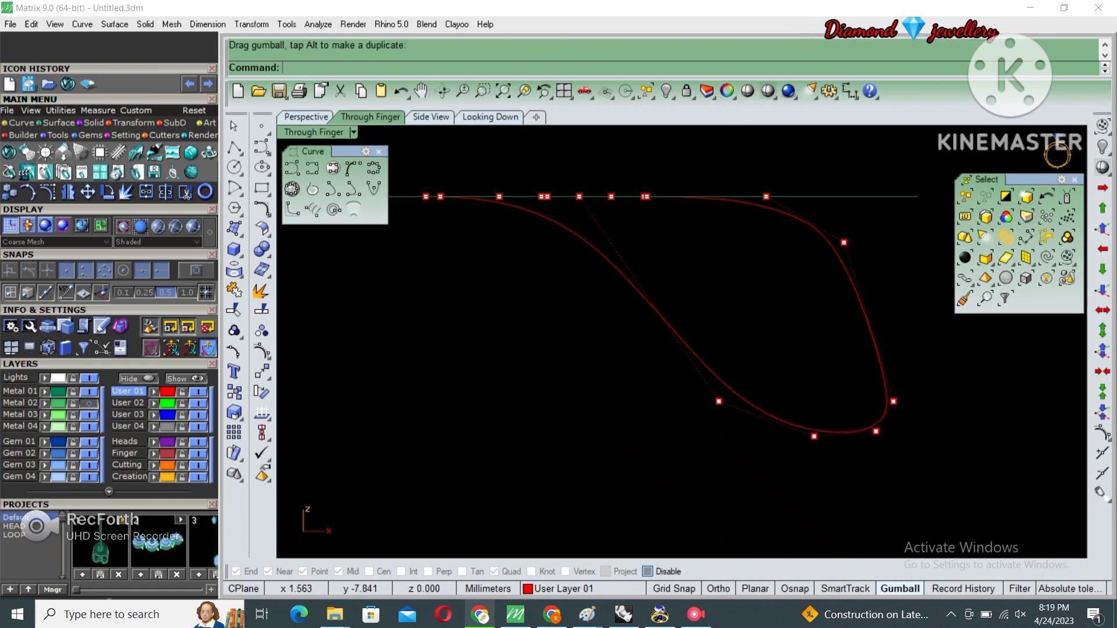
scroll(652, 321, down, 2)
click(655, 331)
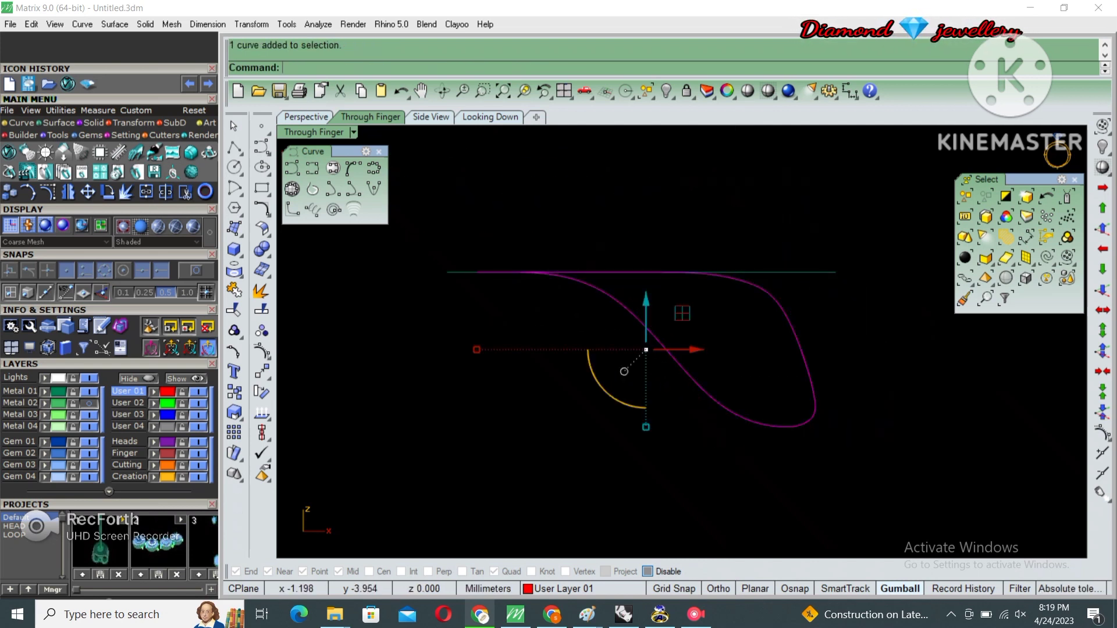
click(262, 352)
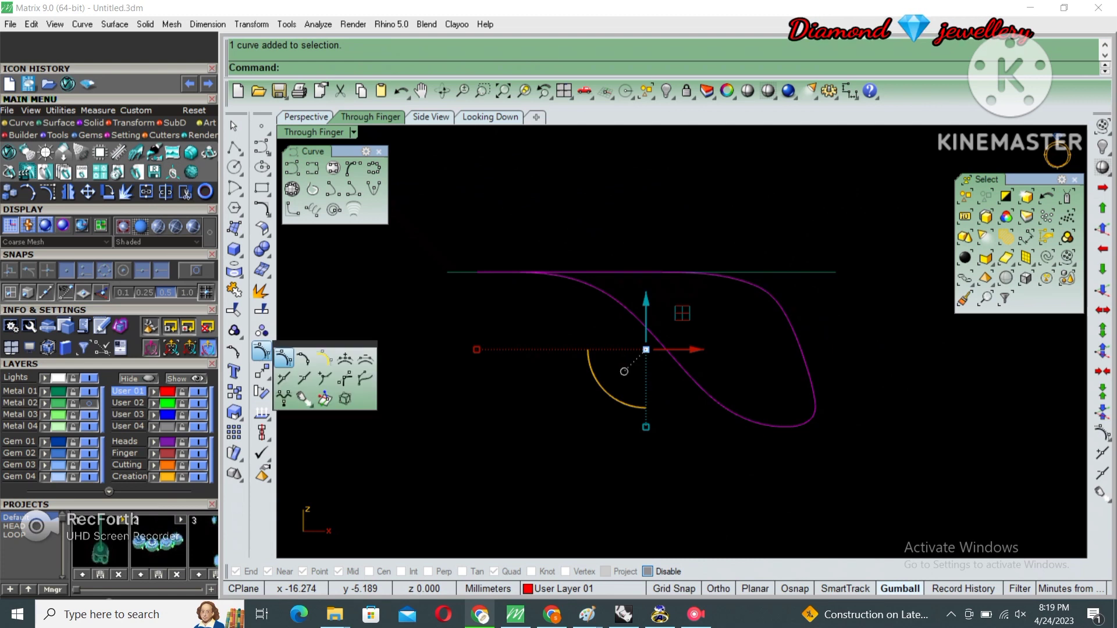
- Float the Point Edit toolbar, insert a knot, and lower the middle and bottom control points
drag(326, 344, 326, 361)
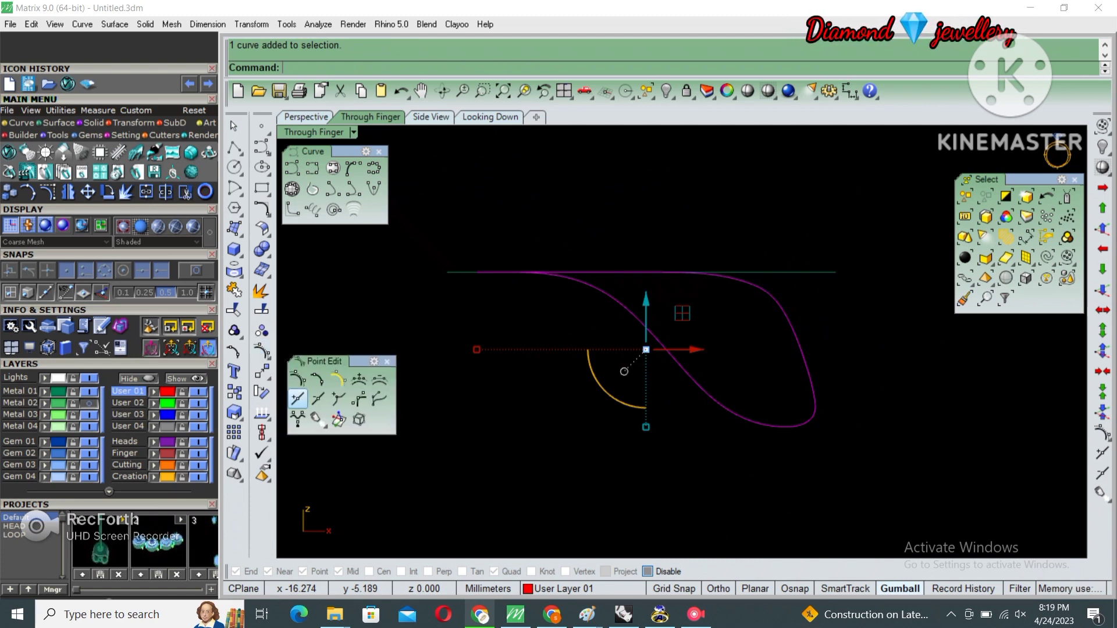
click(298, 399)
key(Return)
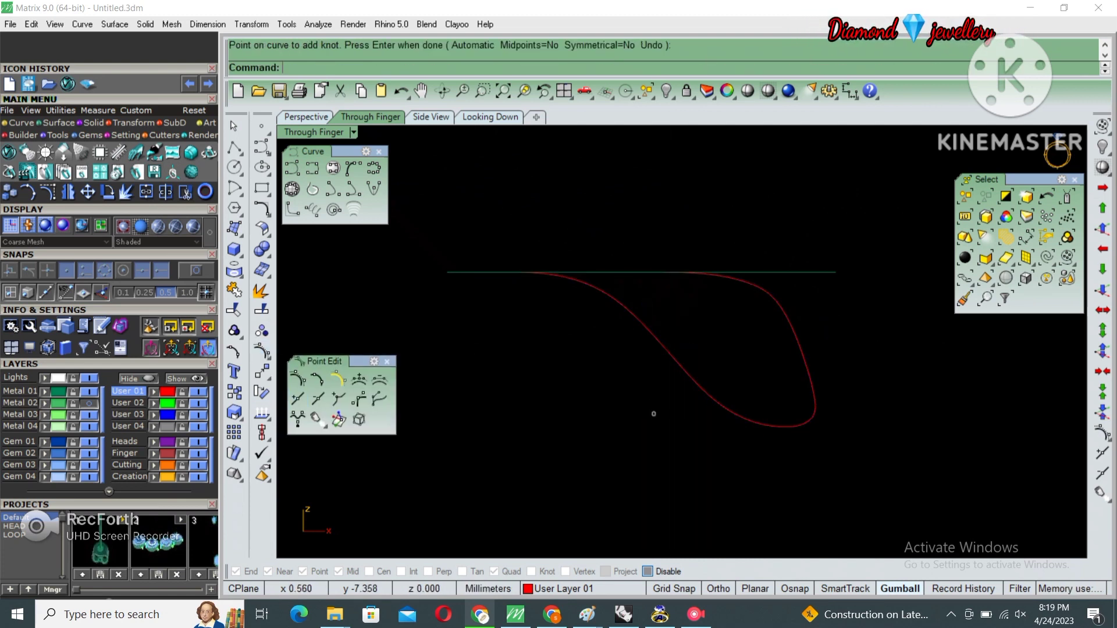
click(691, 358)
key(F10)
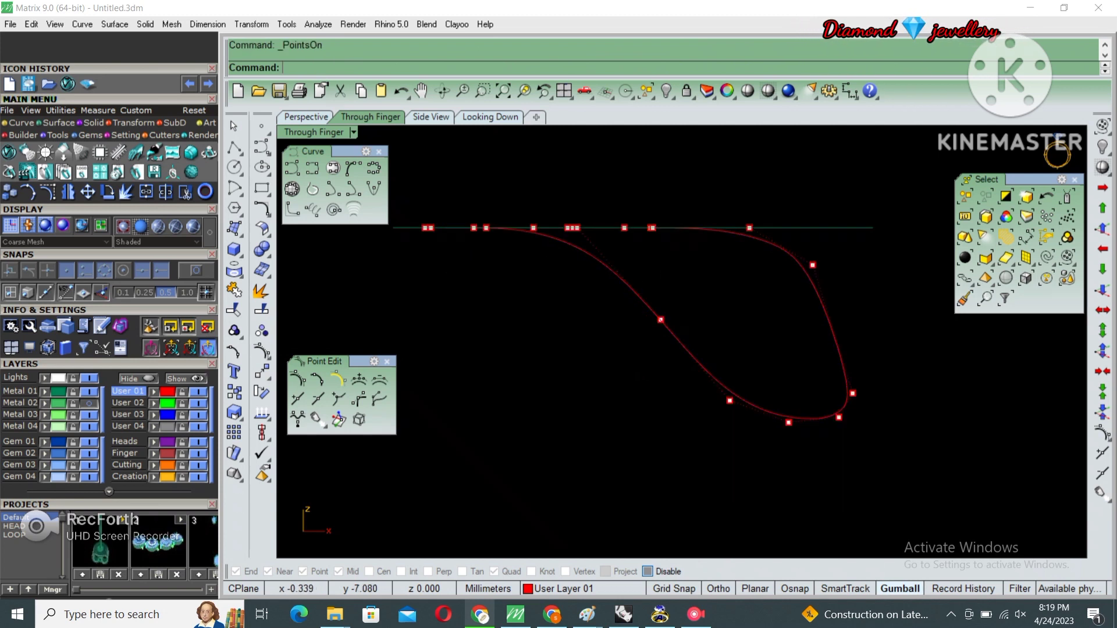
drag(661, 285, 661, 319)
click(730, 401)
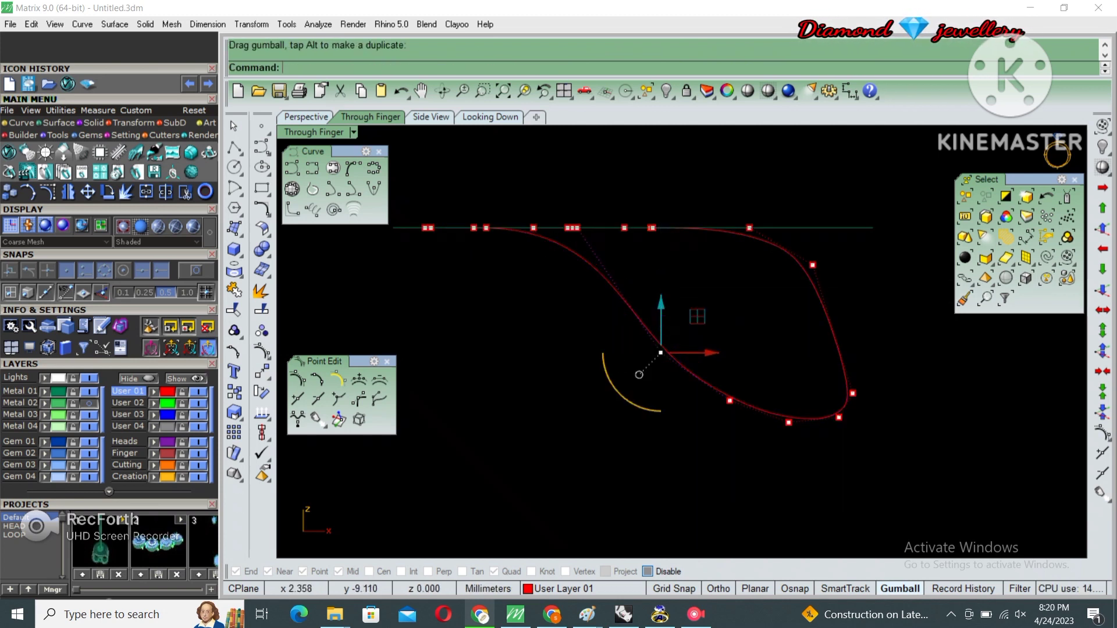
mouse_move(729, 401)
mouse_down()
mouse_move(729, 423)
mouse_move(789, 445)
mouse_up()
click(788, 422)
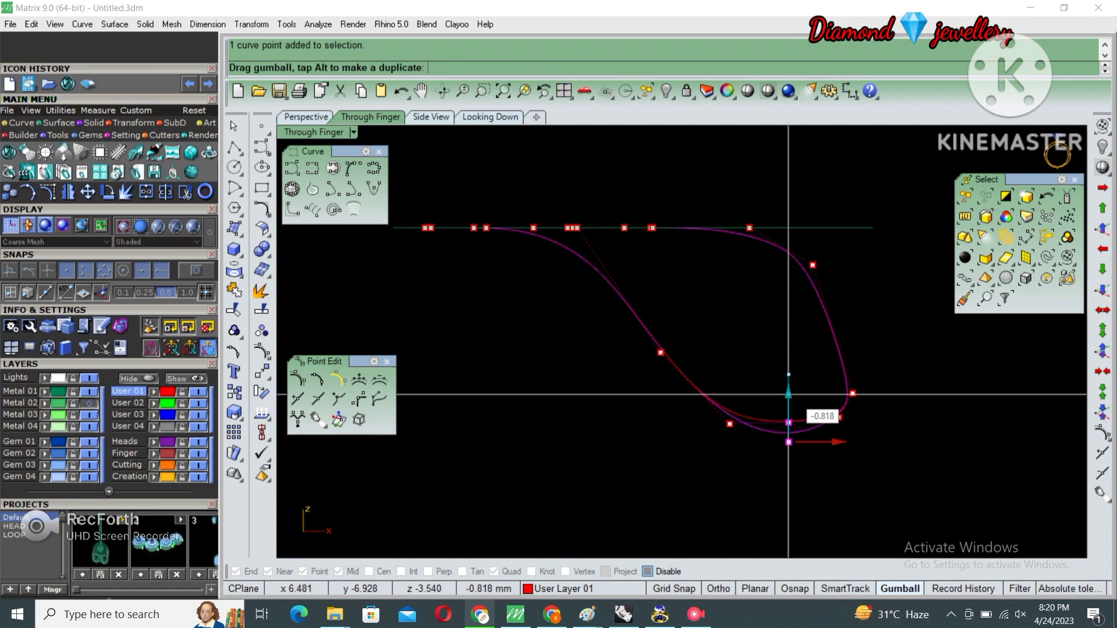
drag(856, 458, 856, 457)
drag(838, 417, 838, 436)
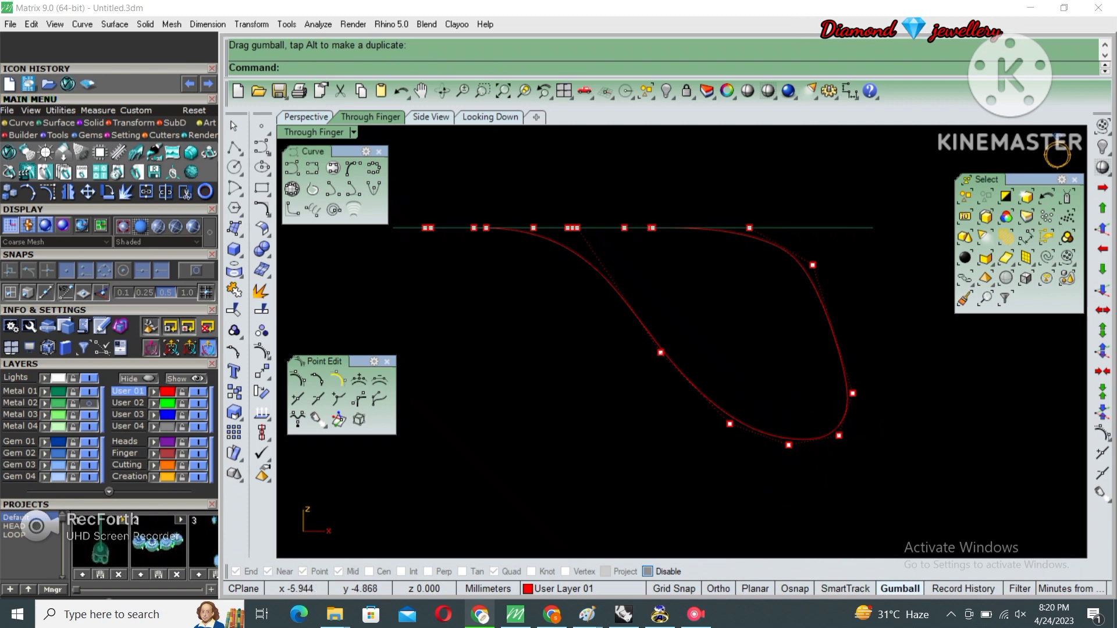
- Add a knot on the curve's right side and lower the upper-right point to soften it
click(298, 398)
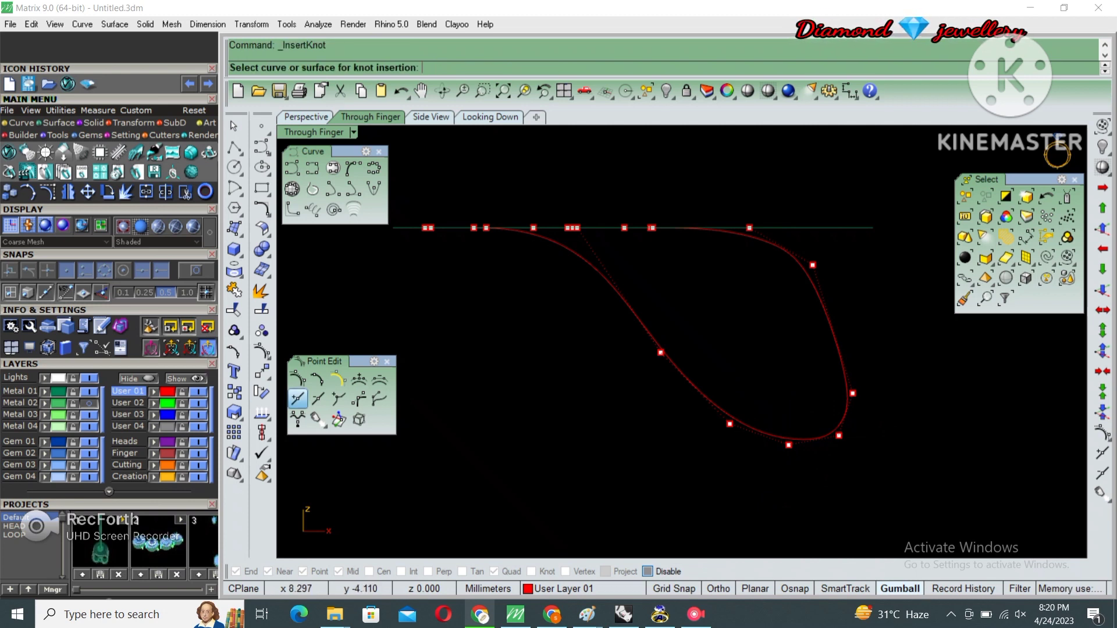
click(837, 341)
key(Return)
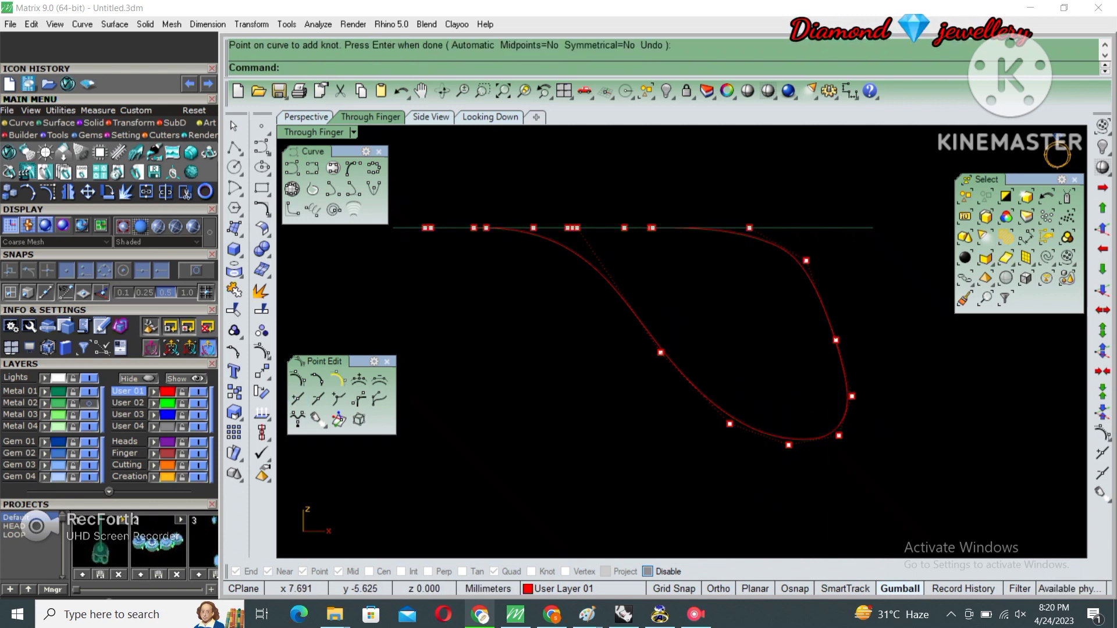
click(836, 340)
click(806, 261)
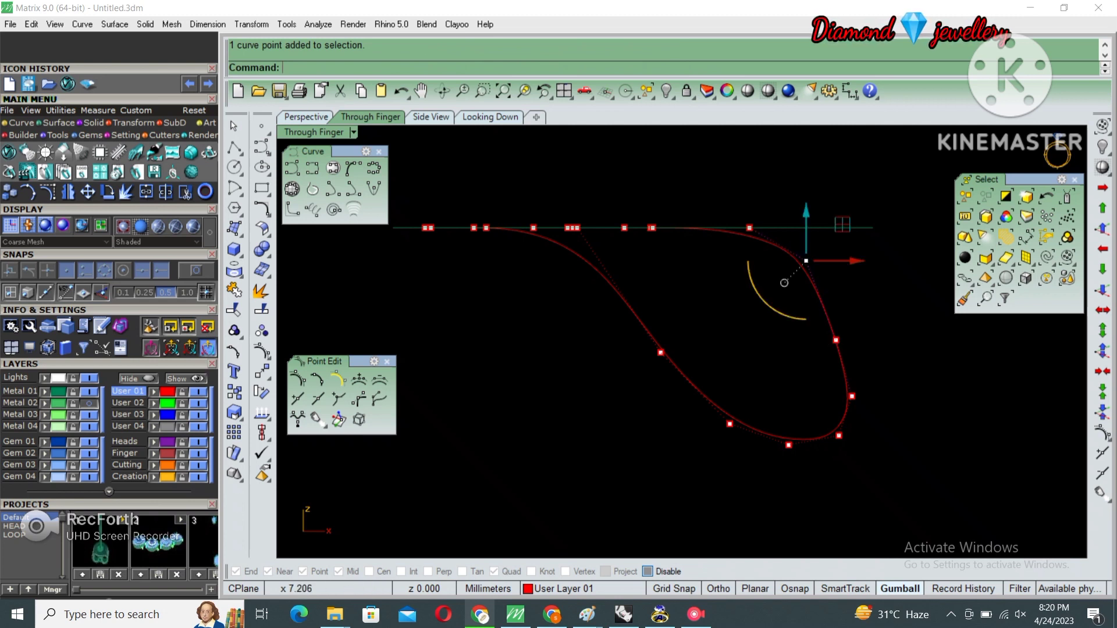
drag(806, 212, 806, 232)
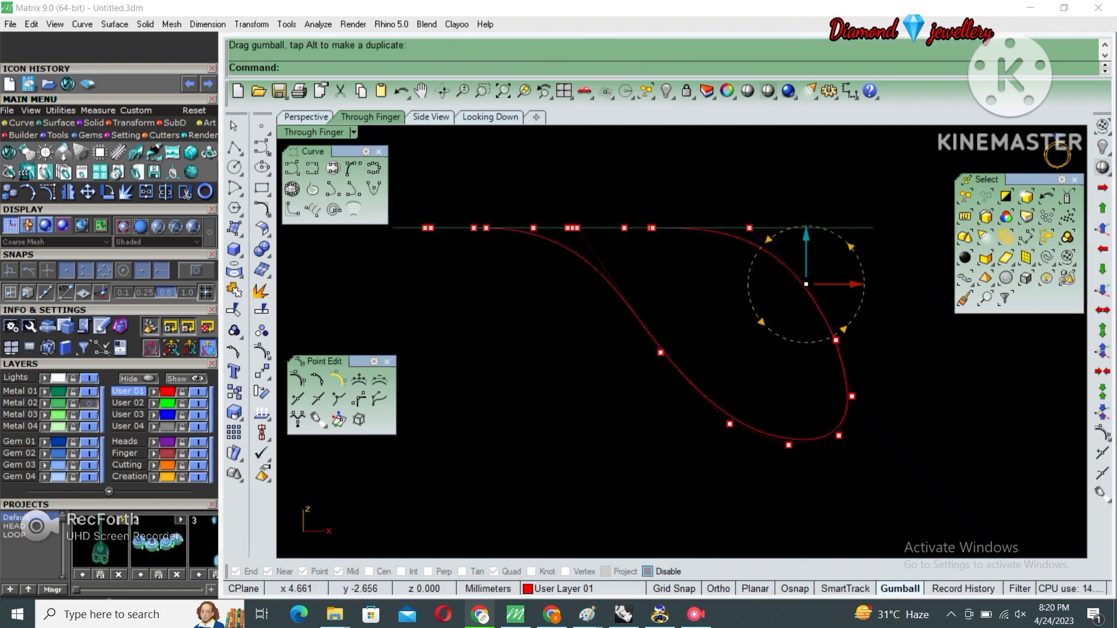
- Push the middle and bottom points into a smooth S-bend, then show all four views
key(Escape)
scroll(944, 264, down, 2)
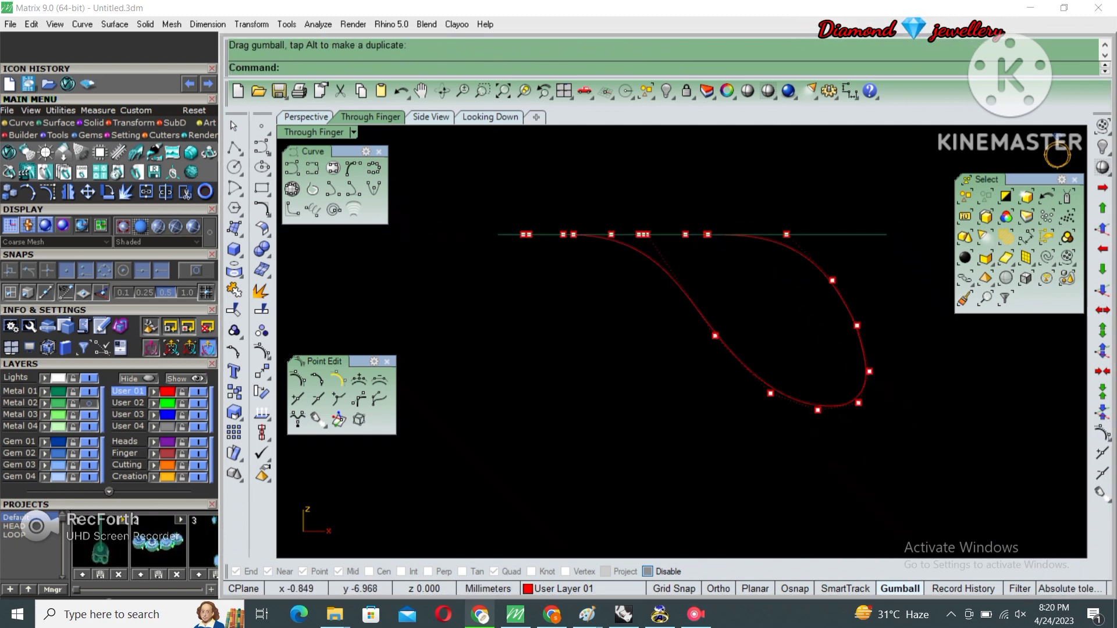
click(715, 336)
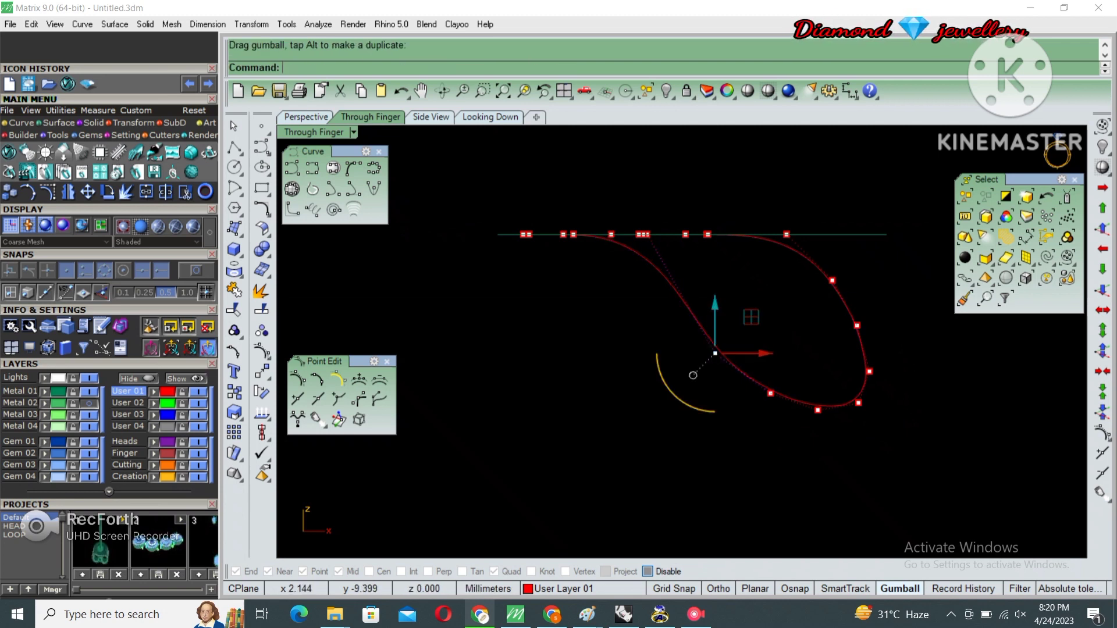
drag(715, 335, 770, 356)
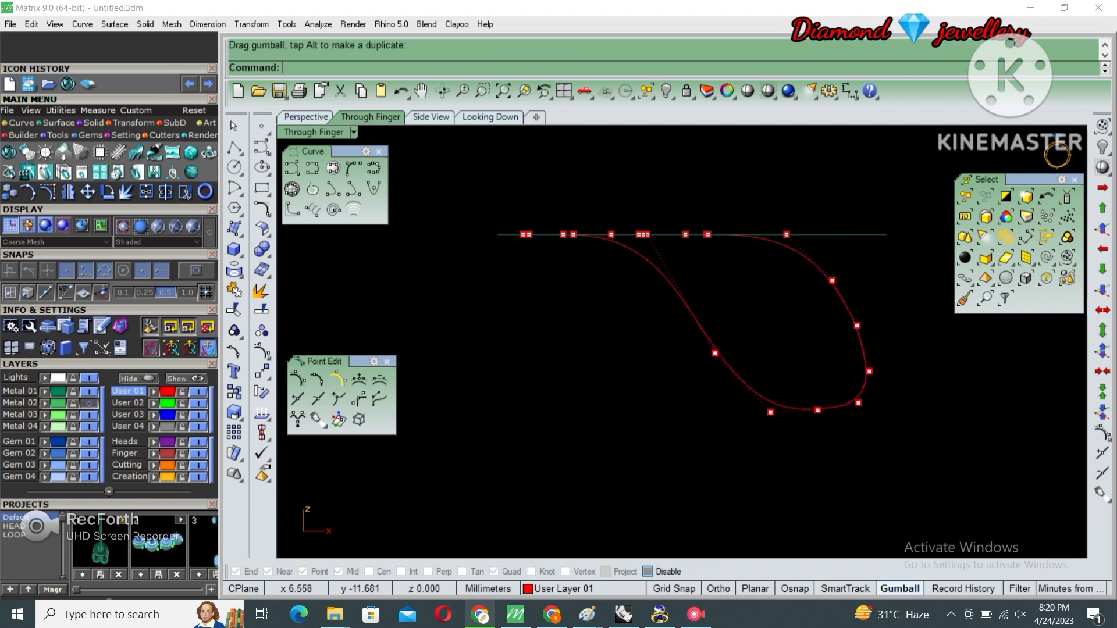
click(817, 410)
drag(817, 411, 823, 387)
scroll(823, 386, down, 2)
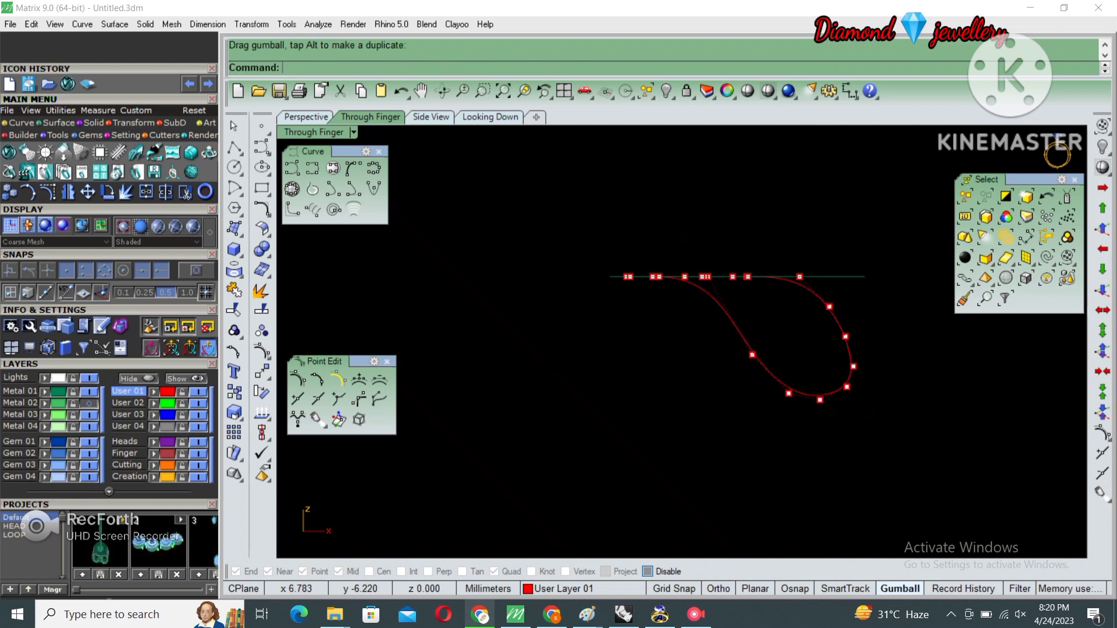
drag(895, 327, 845, 361)
key(ctrl+m)
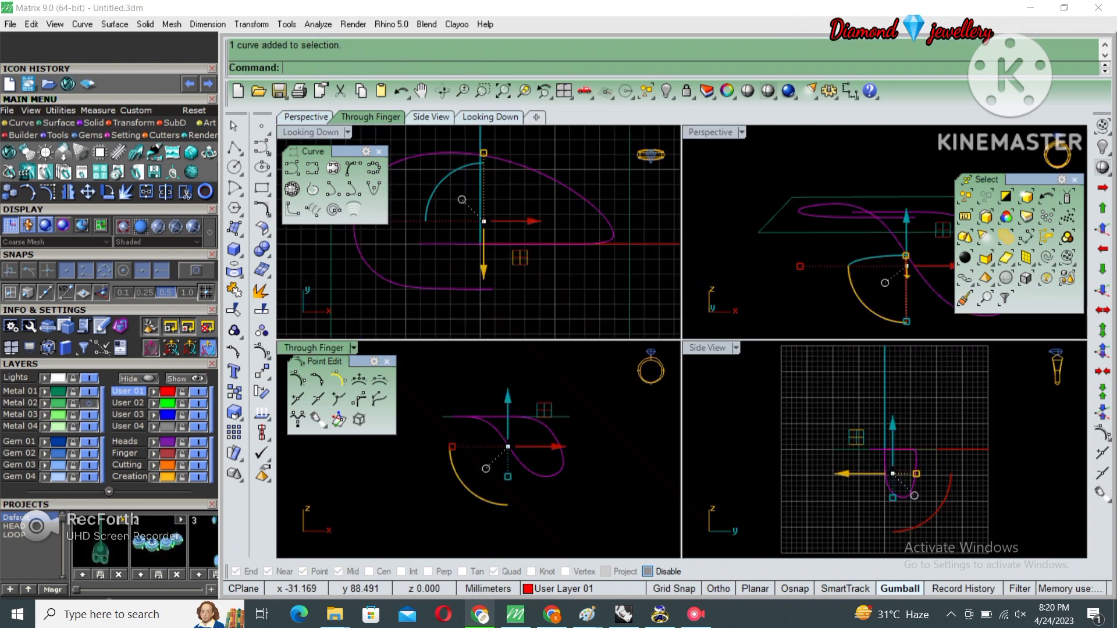
- Maximize the perspective view, make a trial pipe along the curve, and undo it
click(306, 117)
mouse_move(582, 349)
right_down()
mouse_move(757, 379)
mouse_move(791, 477)
right_up()
key(Return)
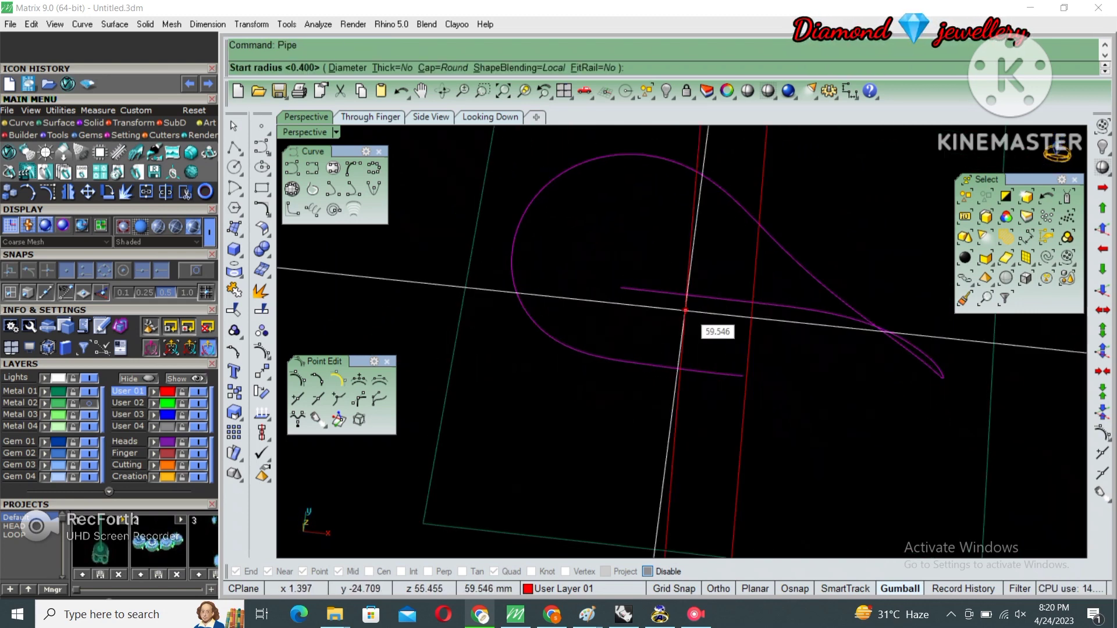
text(.55)
key(Return)
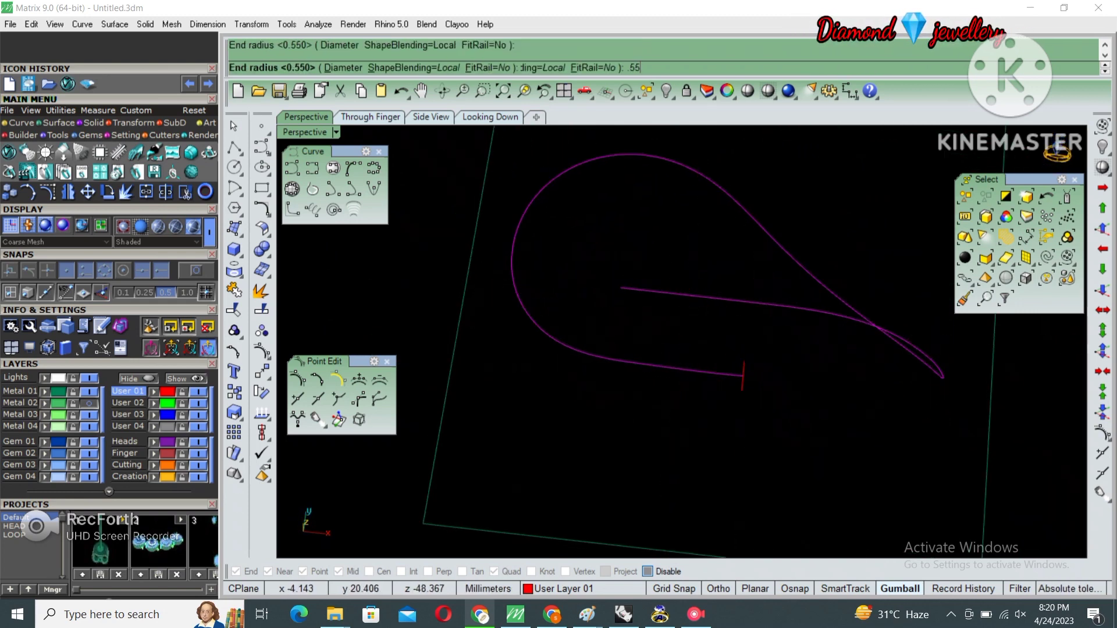
key(Return)
key(Return)
key(ctrl+z)
- Pipe the loop curve with flat end caps and 1.1 radius at both ends
key(Return)
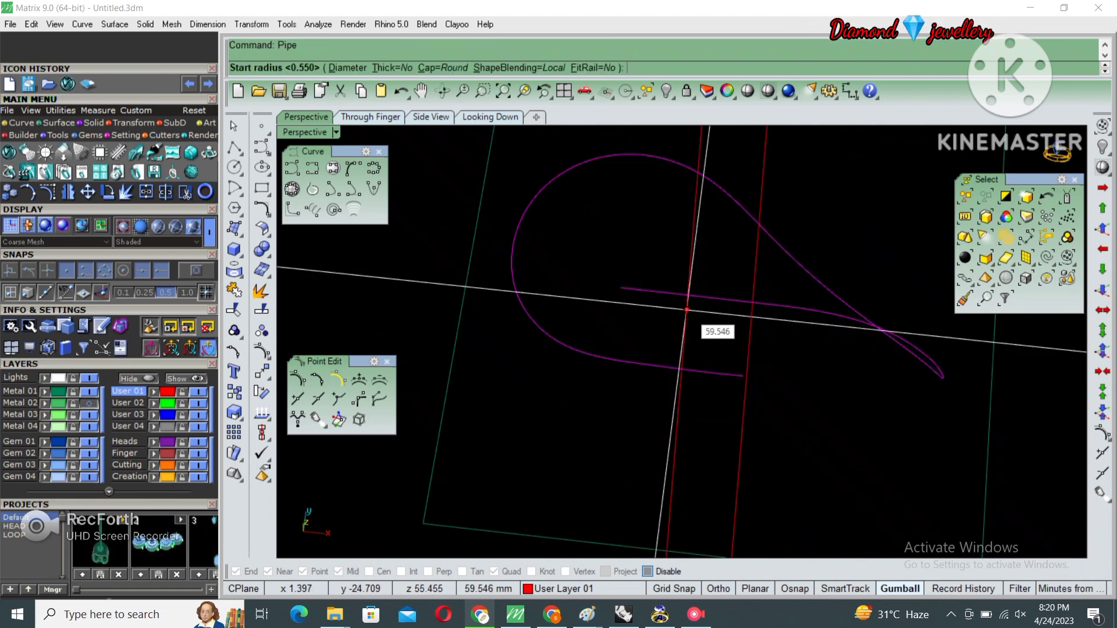
text(Cap)
key(Return)
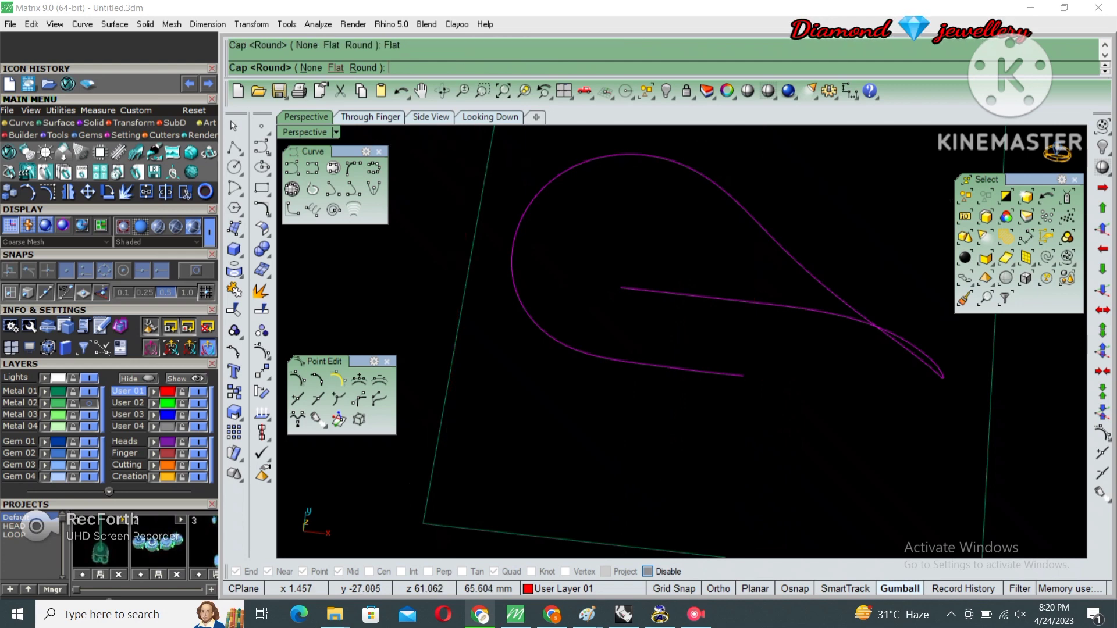
click(336, 67)
text(1.1)
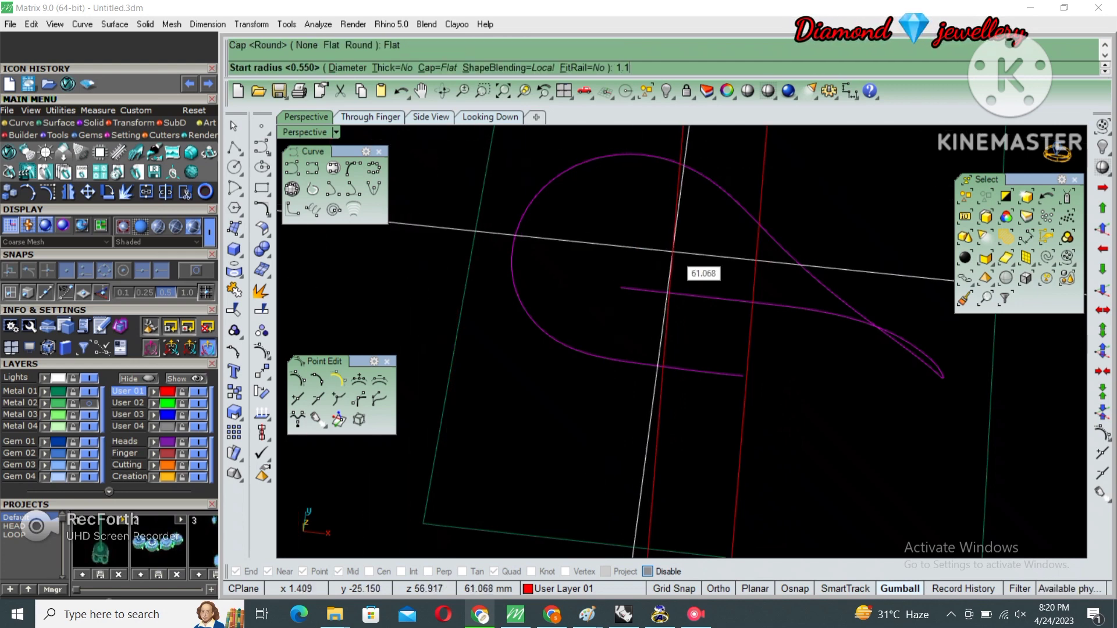
key(Return)
key(Return)
key(Return)
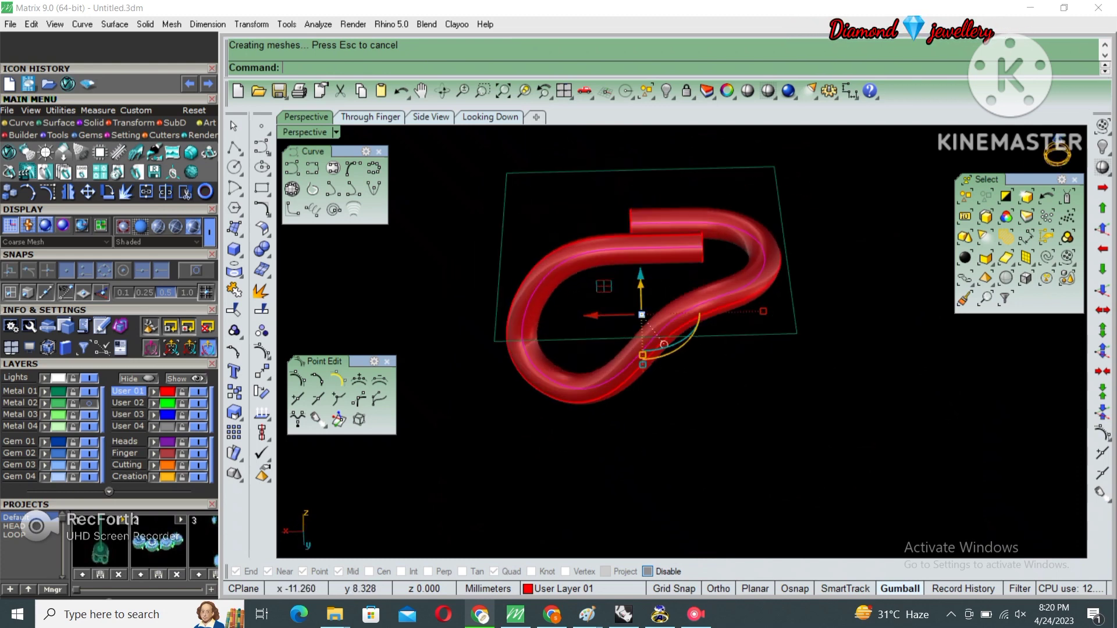
- In the enlarged Through Finger view, draw a 5 mm square centred at the origin
mouse_move(687, 280)
right_down()
mouse_move(604, 273)
mouse_move(657, 274)
right_up()
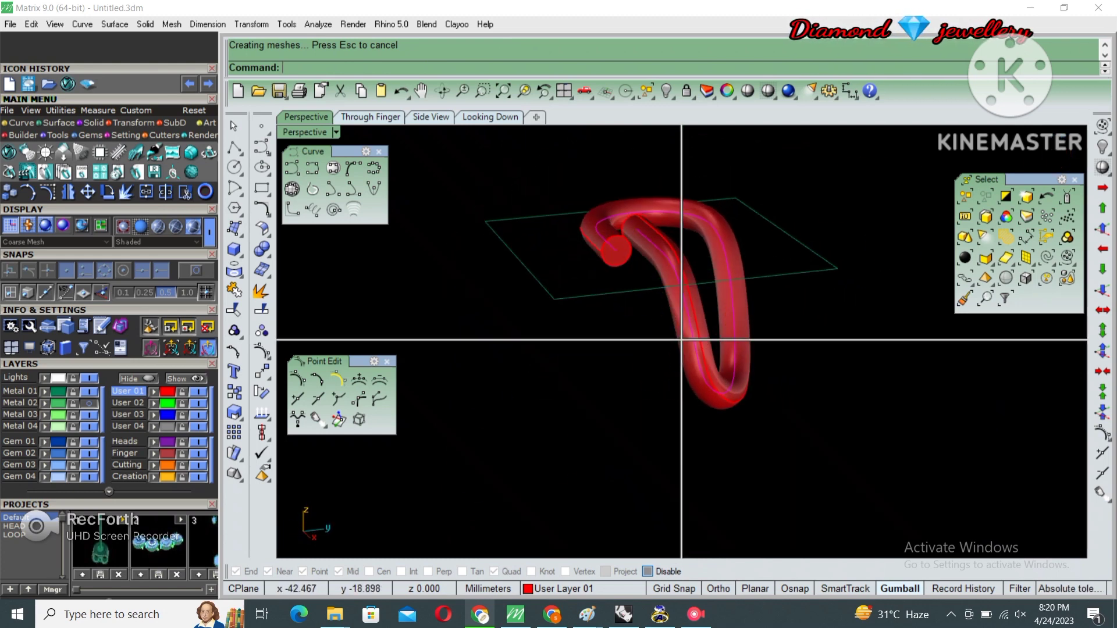
key(ctrl+m)
click(371, 116)
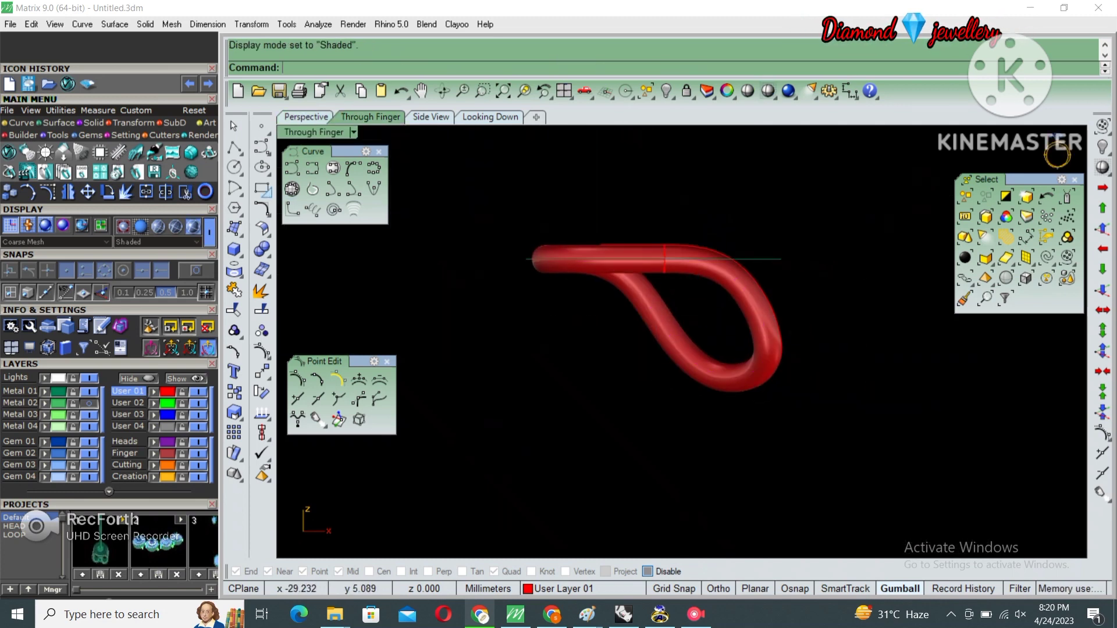
click(267, 194)
click(304, 194)
text(0)
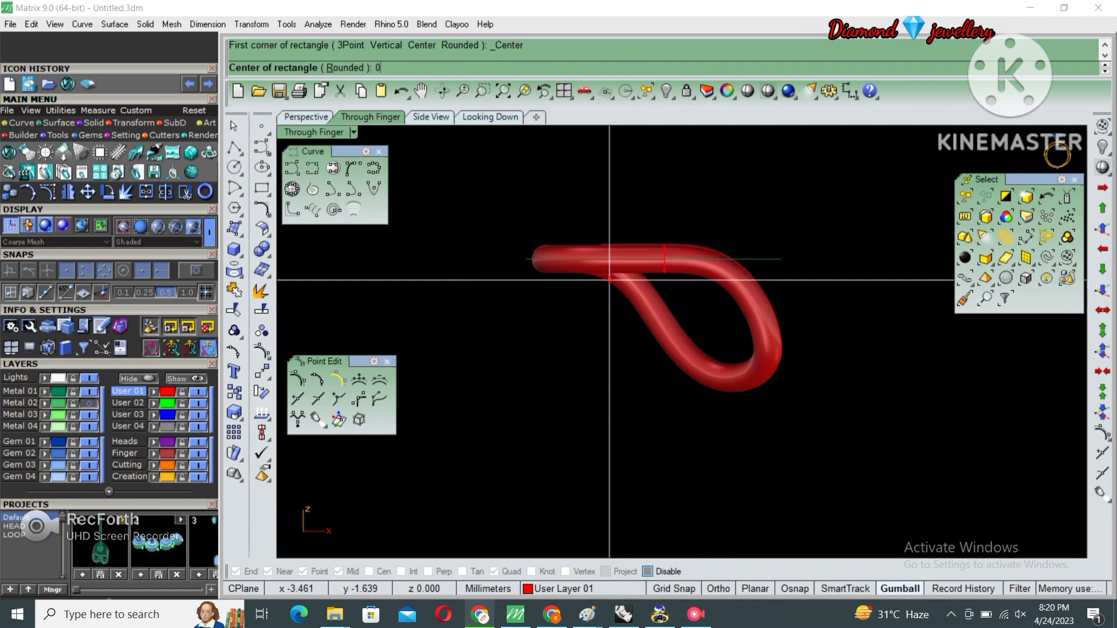
key(Return)
text(5)
key(Return)
key(Return)
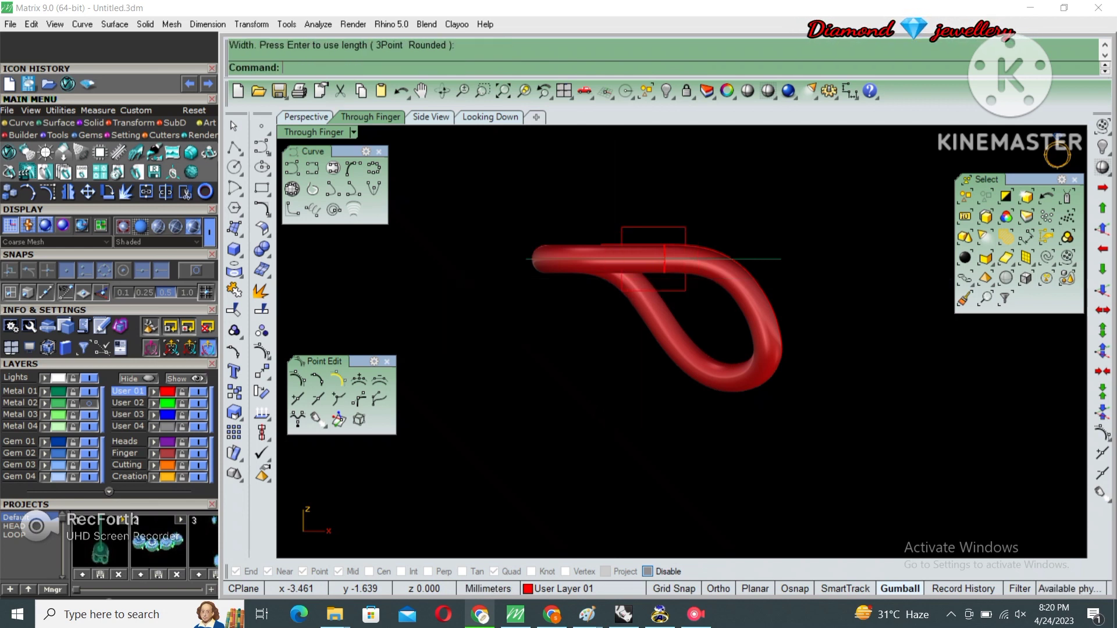
- Move the square onto the right side of the tube's loop and select the tube
click(621, 280)
scroll(640, 274, up, 3)
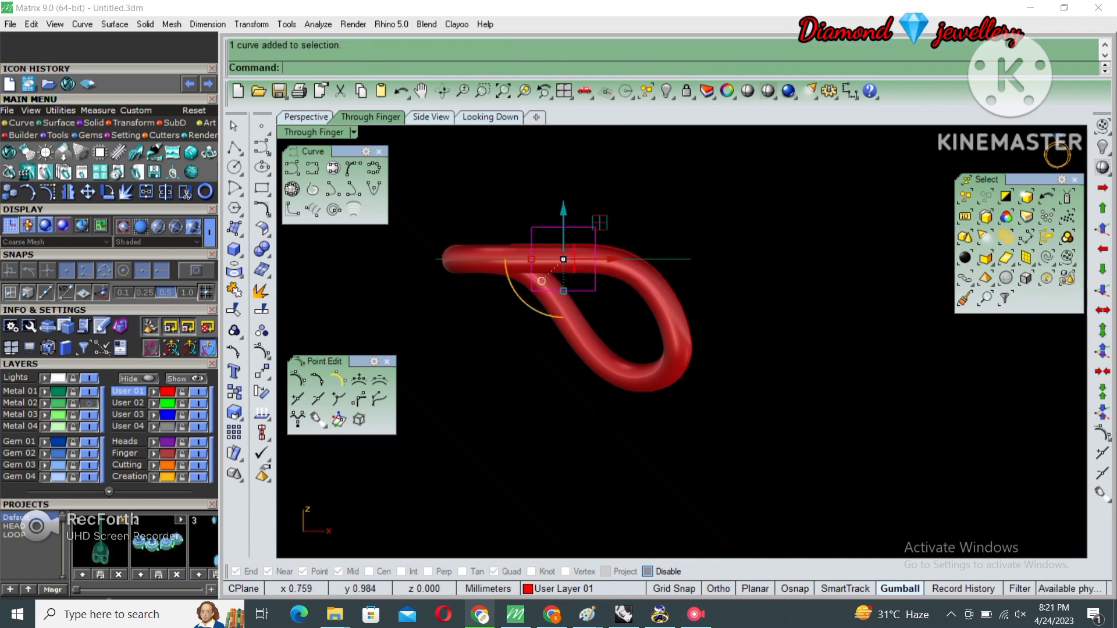
click(586, 282)
click(741, 386)
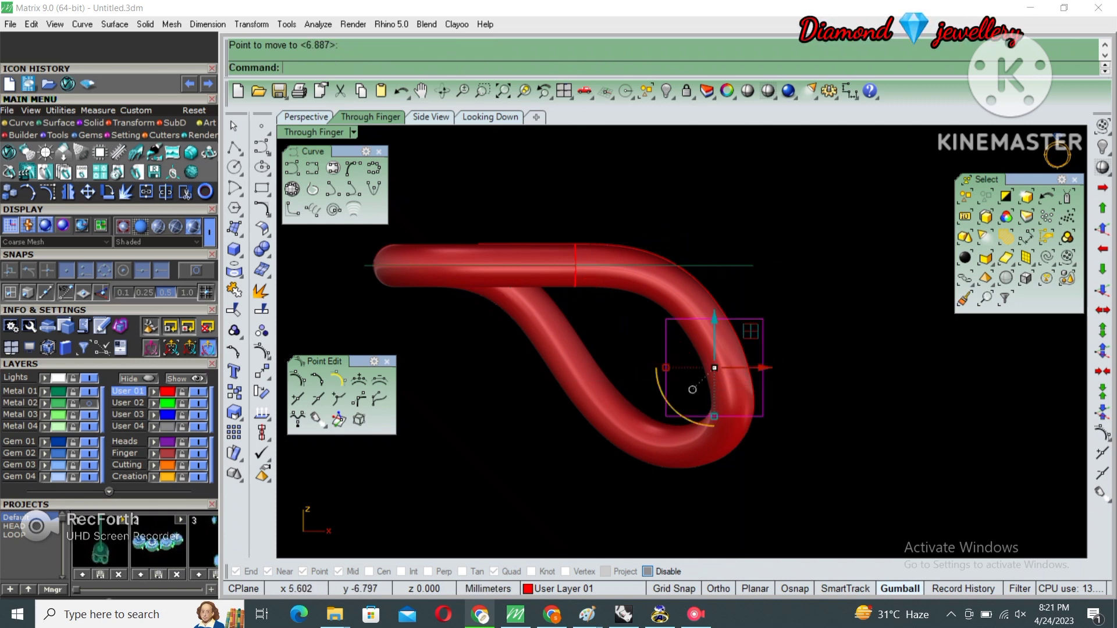
right_drag(748, 333, 803, 297)
click(596, 344)
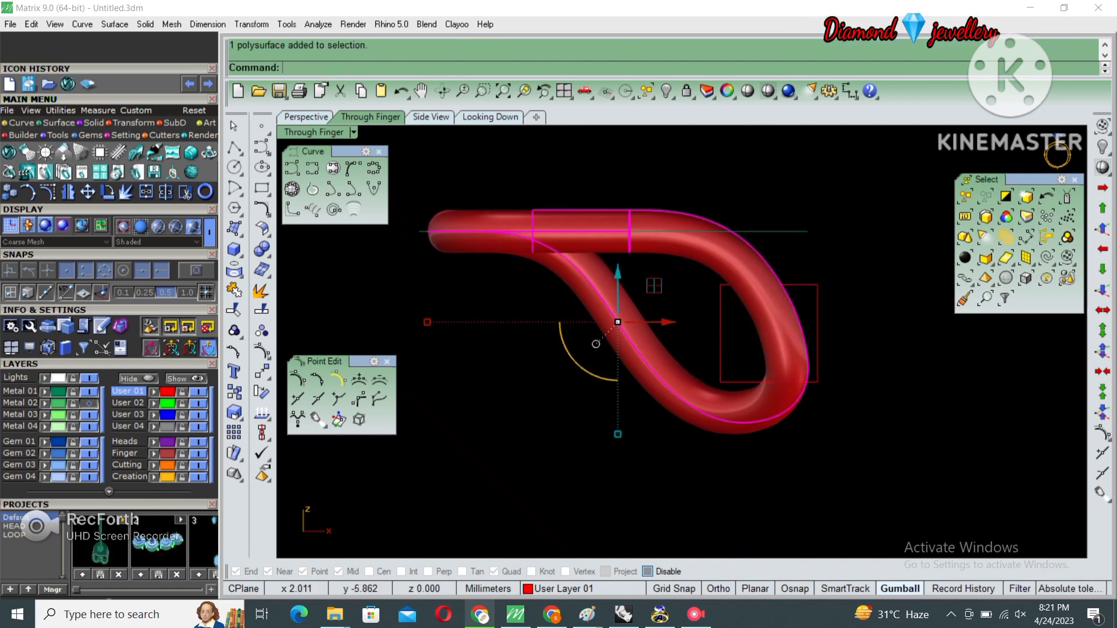
mouse_move(596, 344)
right_down()
mouse_move(622, 331)
mouse_move(607, 335)
right_up()
key(Escape)
- Hide the tube, show the rail curve's points, and lower the diagonal and lower-bend points
click(622, 330)
key(ctrl+h)
key(F10)
scroll(651, 366, up, 1)
click(645, 335)
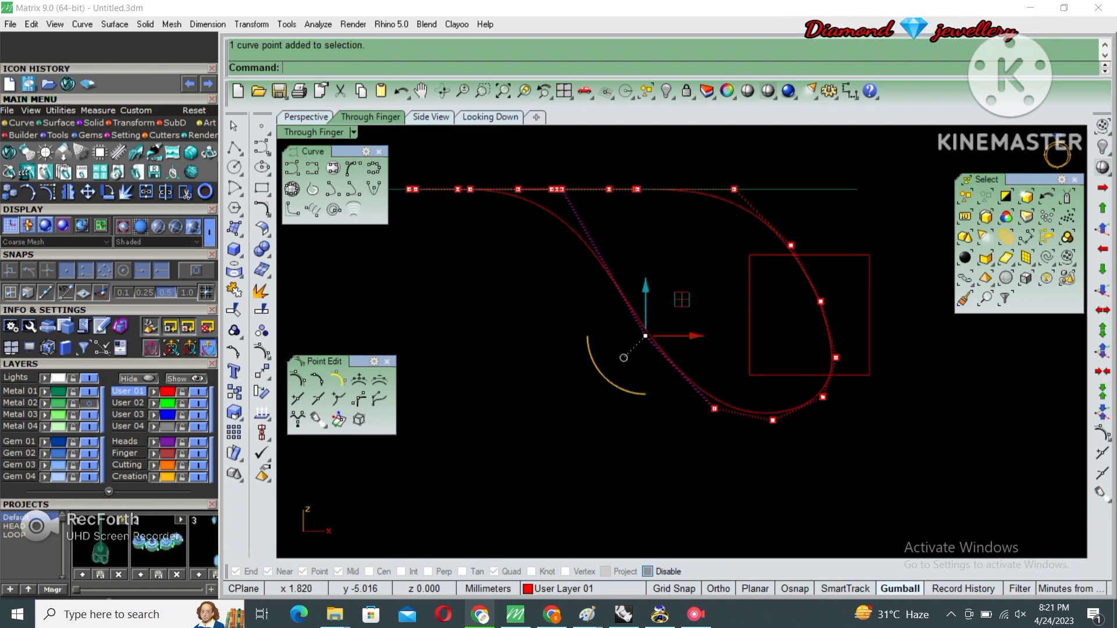
drag(645, 336, 645, 355)
click(715, 409)
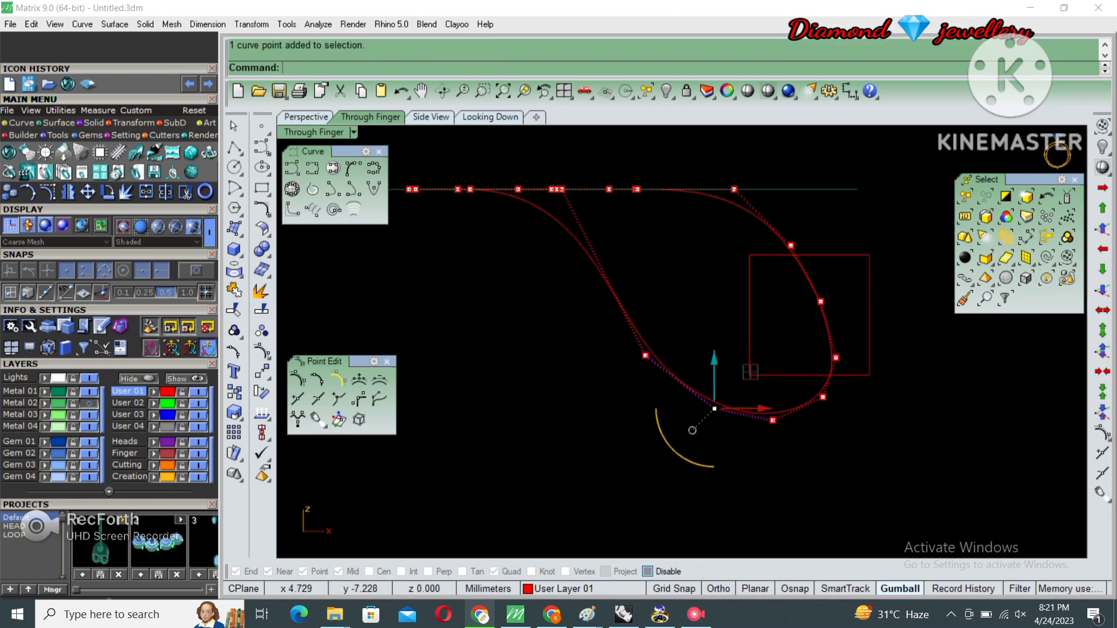
mouse_move(692, 430)
mouse_down()
mouse_move(751, 442)
mouse_move(762, 492)
mouse_up()
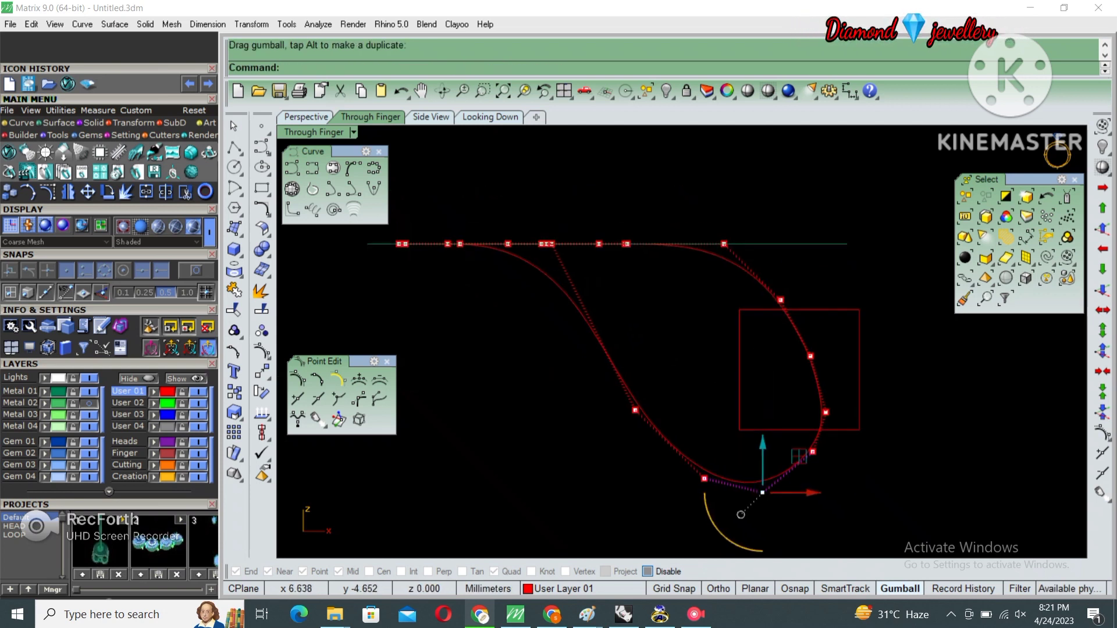
- Raise the right-side and upper-right control points of the rail curve
click(780, 300)
click(811, 356)
drag(811, 356, 811, 345)
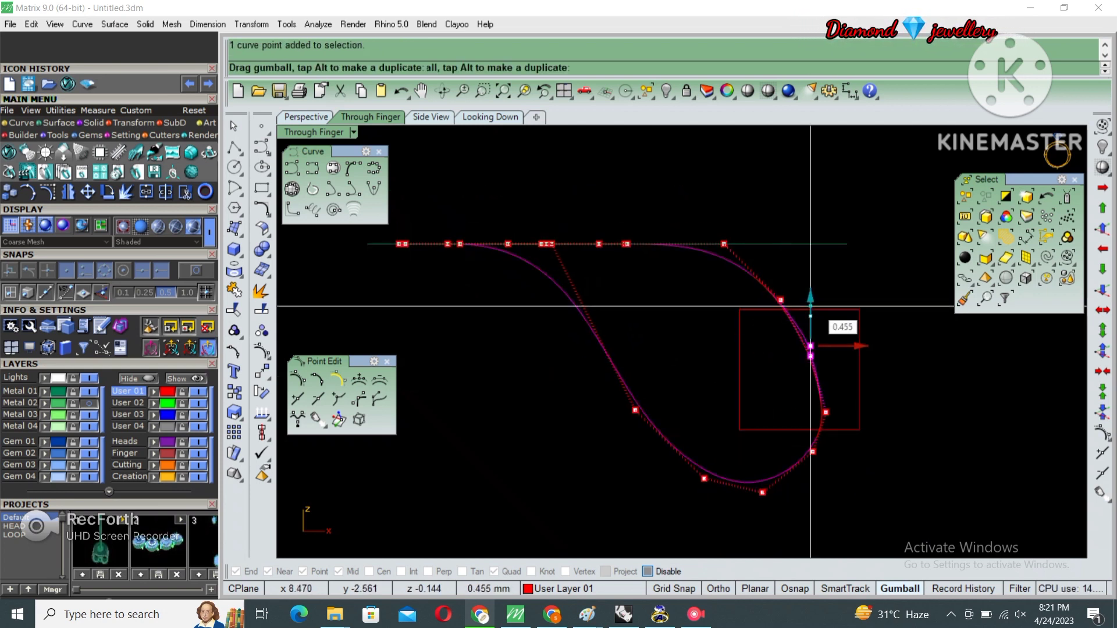
click(781, 301)
drag(781, 274, 781, 261)
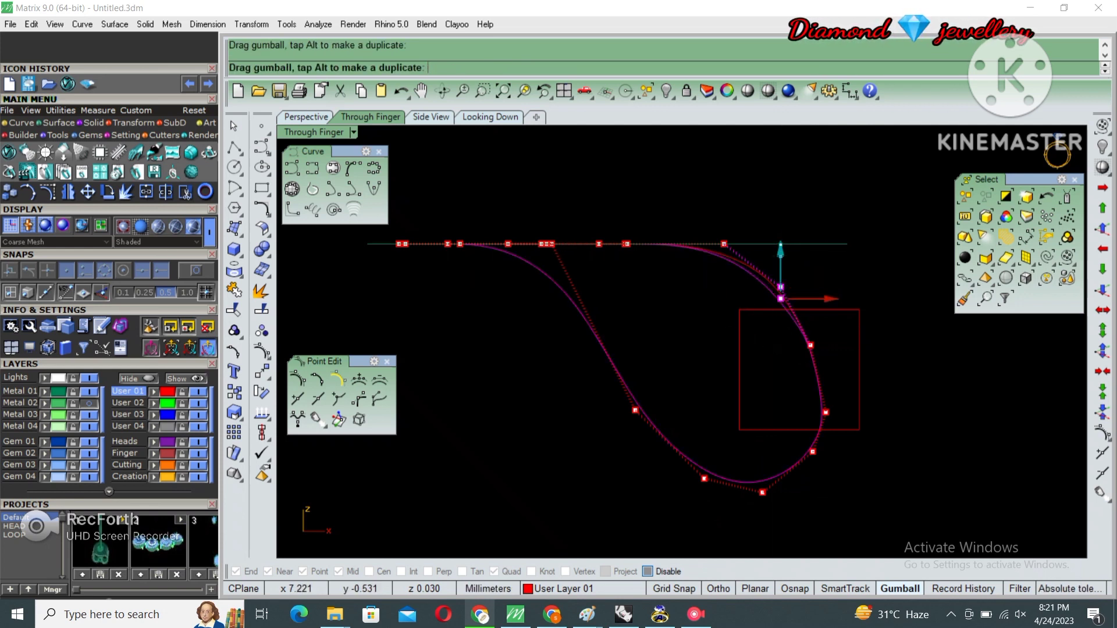
click(811, 345)
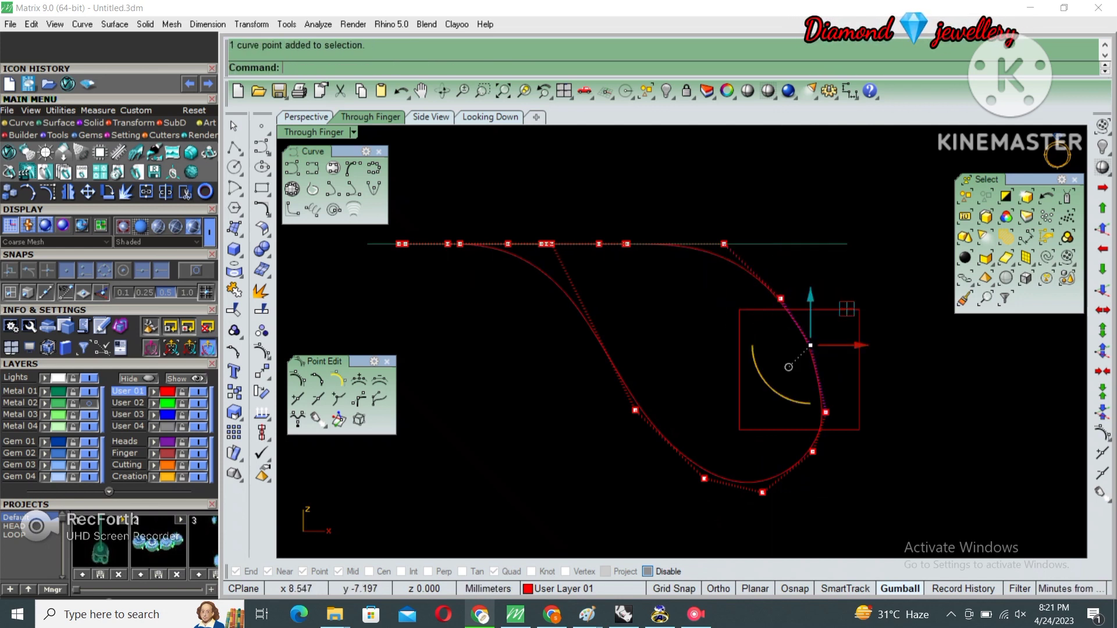
right_drag(815, 317, 876, 317)
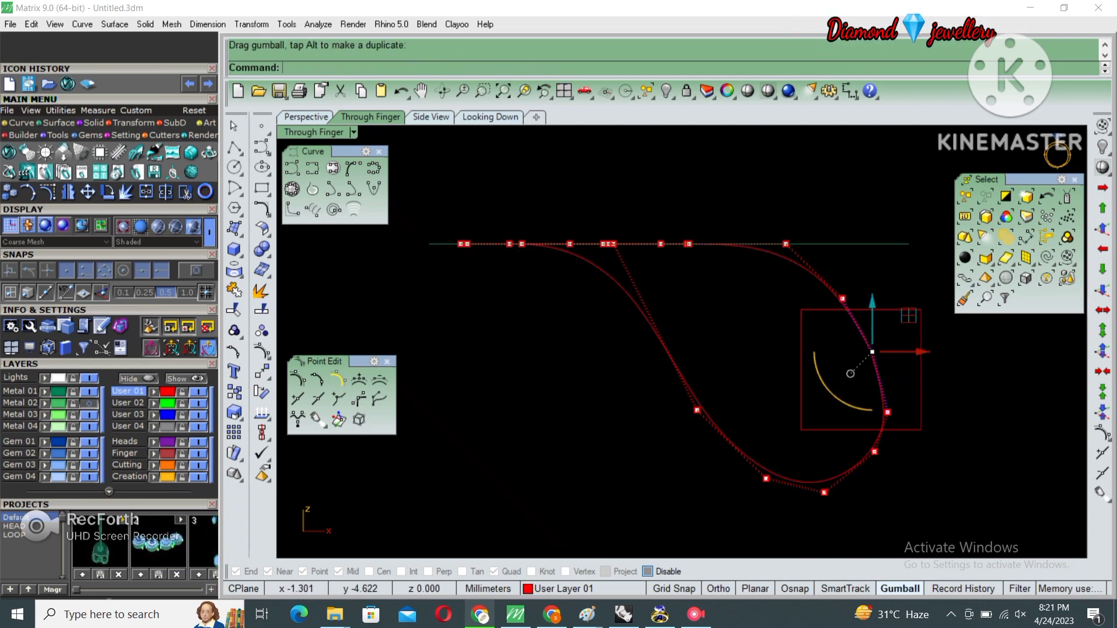
- Insert a knot on the loop curve and reposition the diagonal and lower-bend points
click(297, 398)
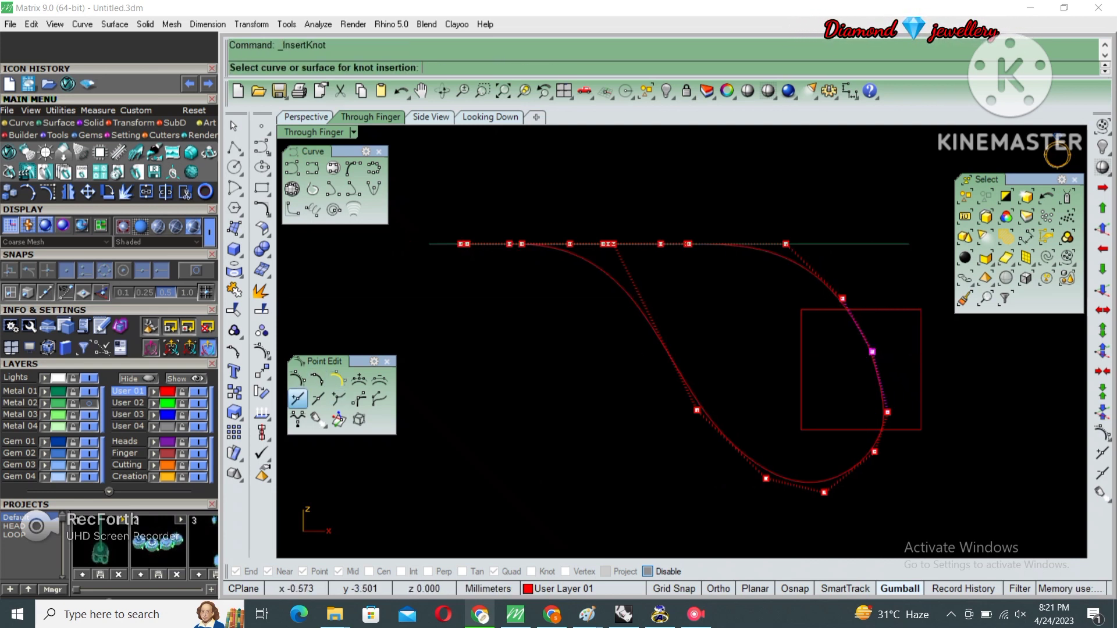
click(665, 349)
key(Return)
click(663, 342)
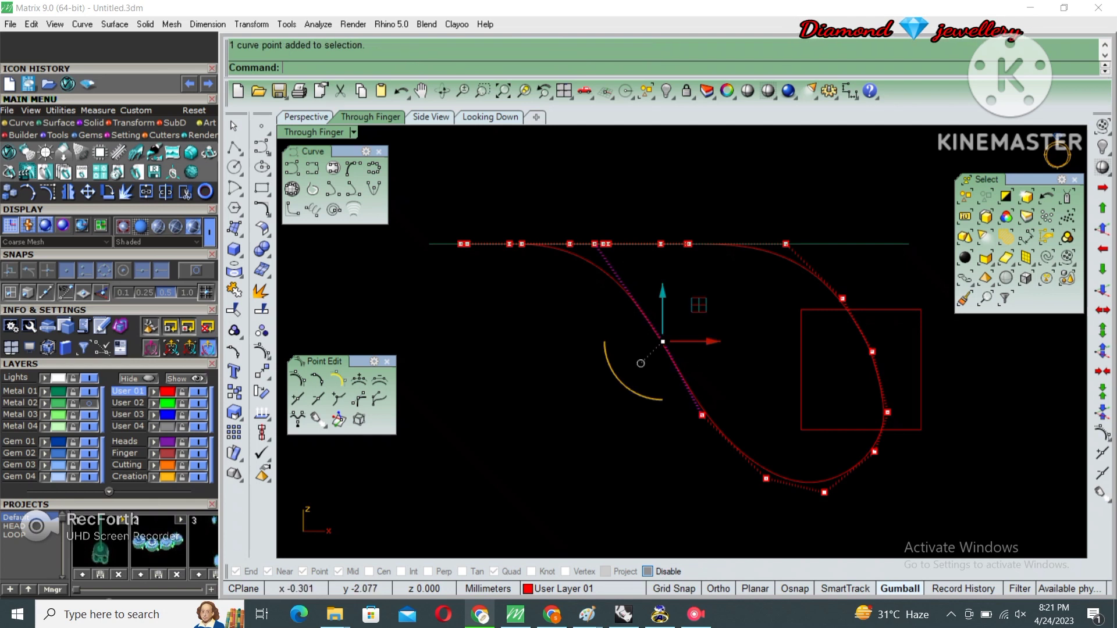
drag(663, 309, 663, 321)
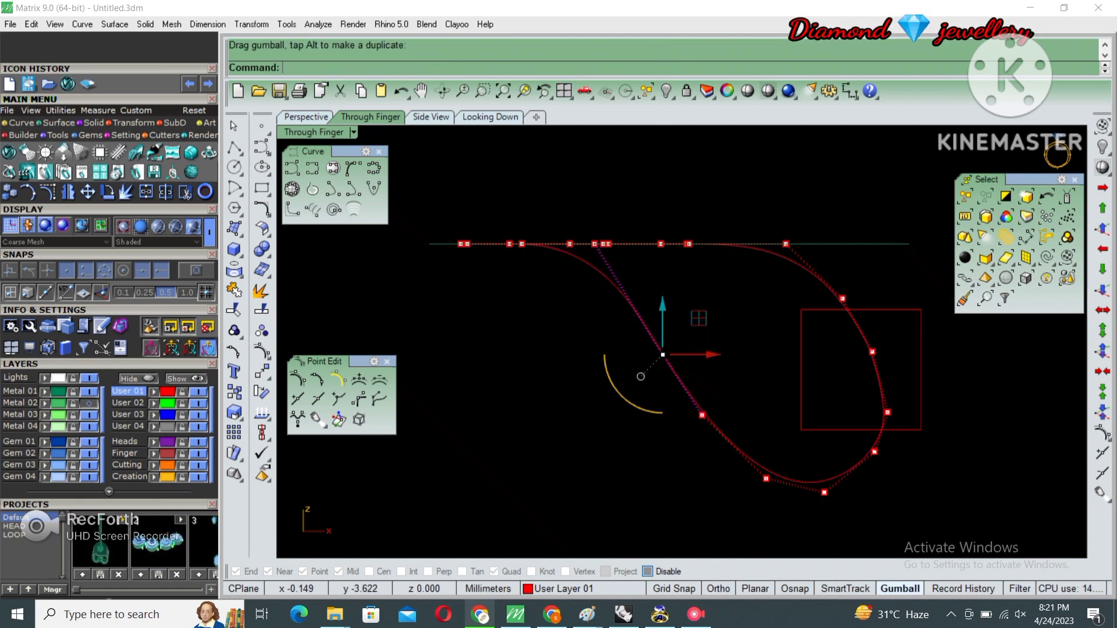
mouse_move(663, 354)
mouse_down()
mouse_move(662, 341)
mouse_move(703, 381)
mouse_up()
shift+click(702, 415)
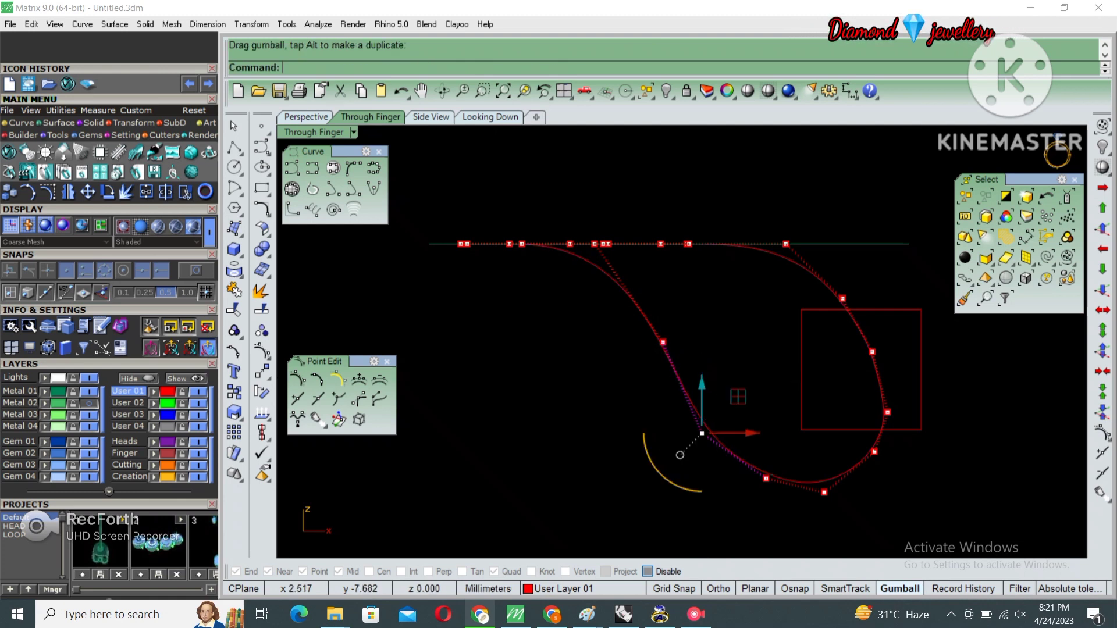
right_drag(698, 443, 686, 372)
- Lower the bottom-bend, lowest and lower-right points, then turn control points off
click(753, 409)
drag(753, 373, 753, 391)
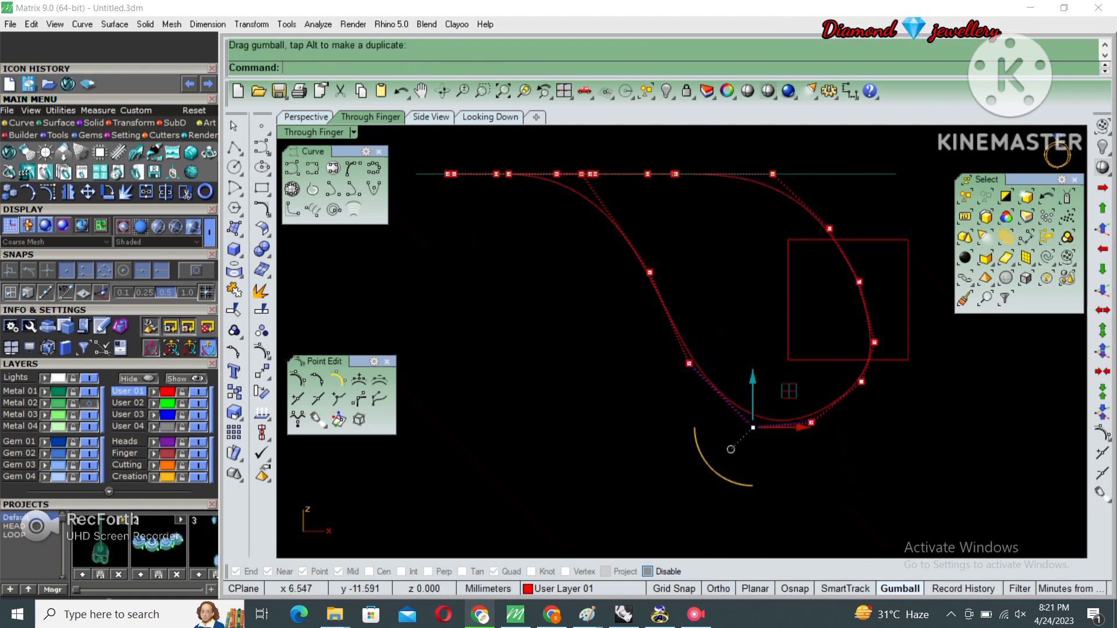
shift+click(811, 423)
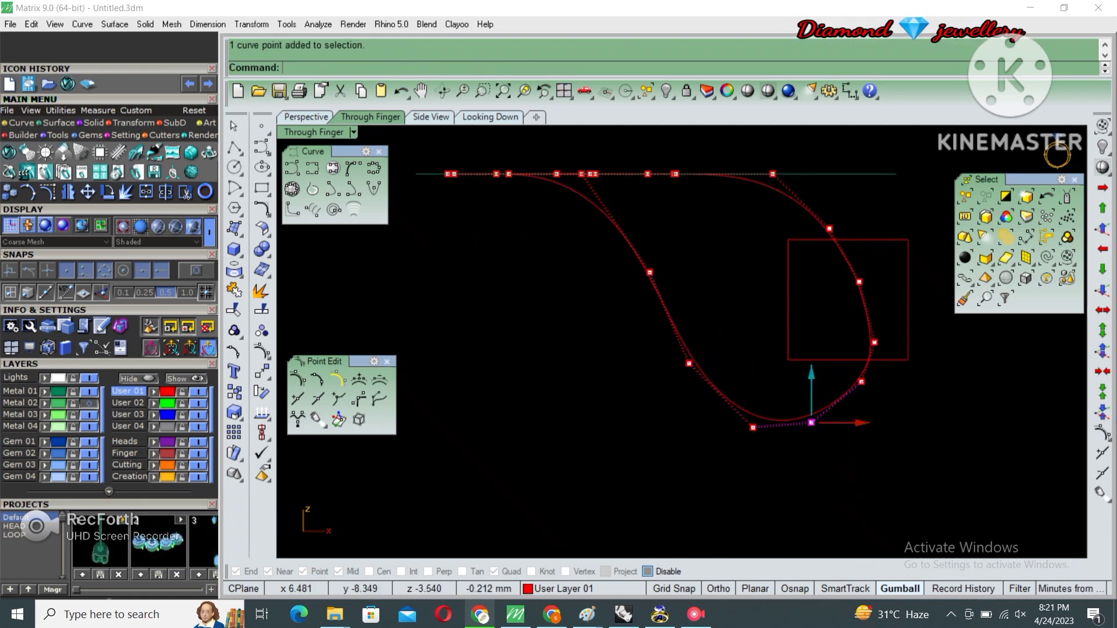
drag(811, 423, 790, 458)
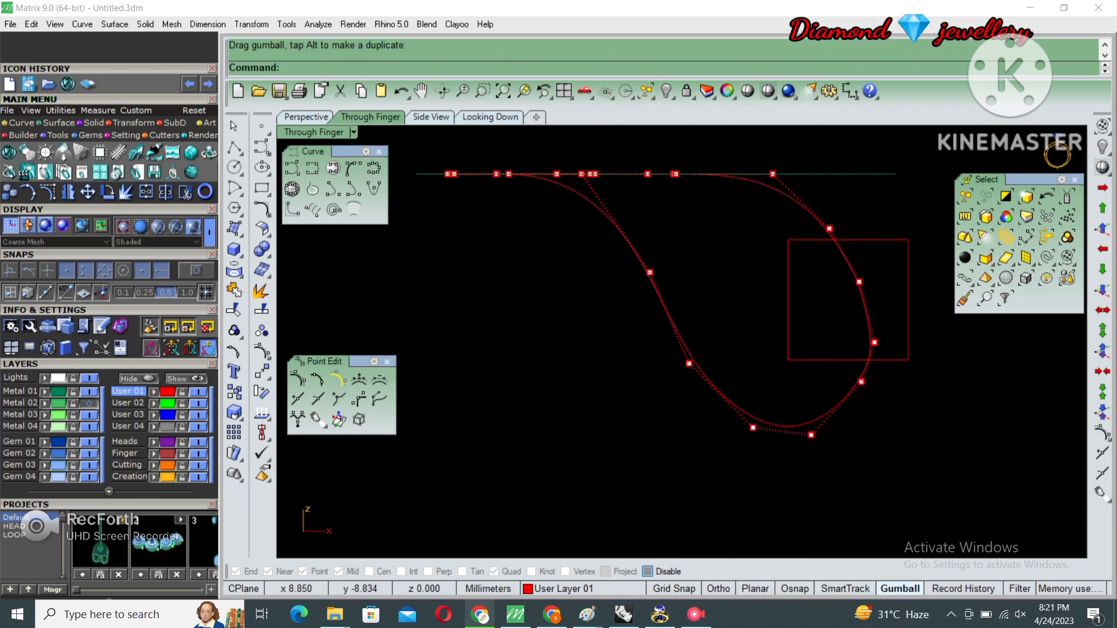
shift+click(862, 381)
drag(862, 382, 862, 404)
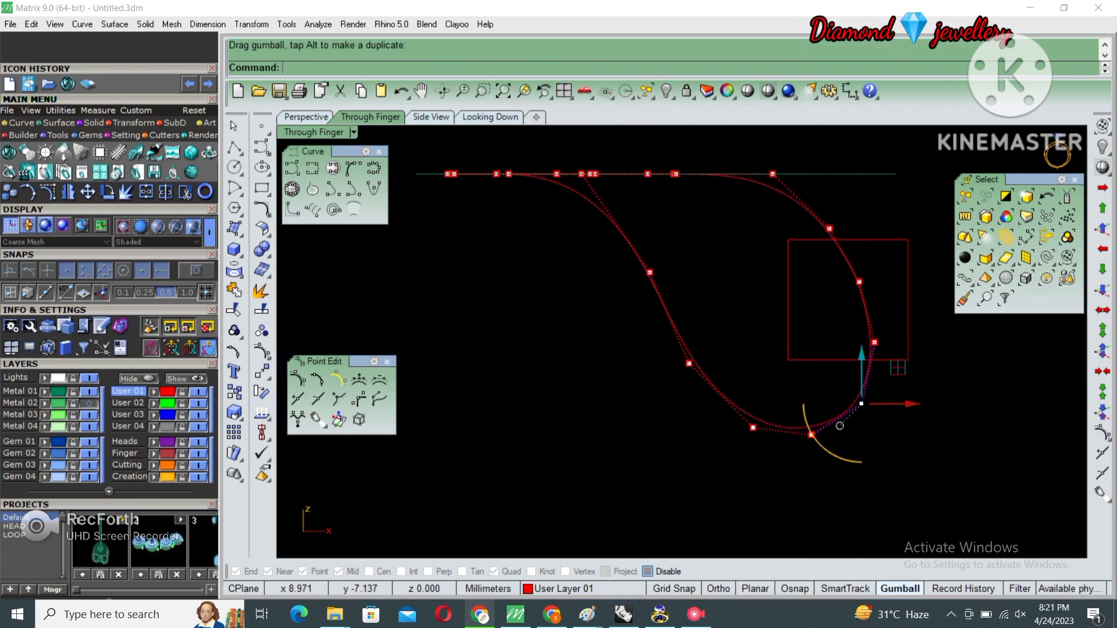
scroll(747, 341, down, 5)
key(Escape)
- Inspect the loop in Perspective and bring up the gold nail ring reference picture
click(734, 334)
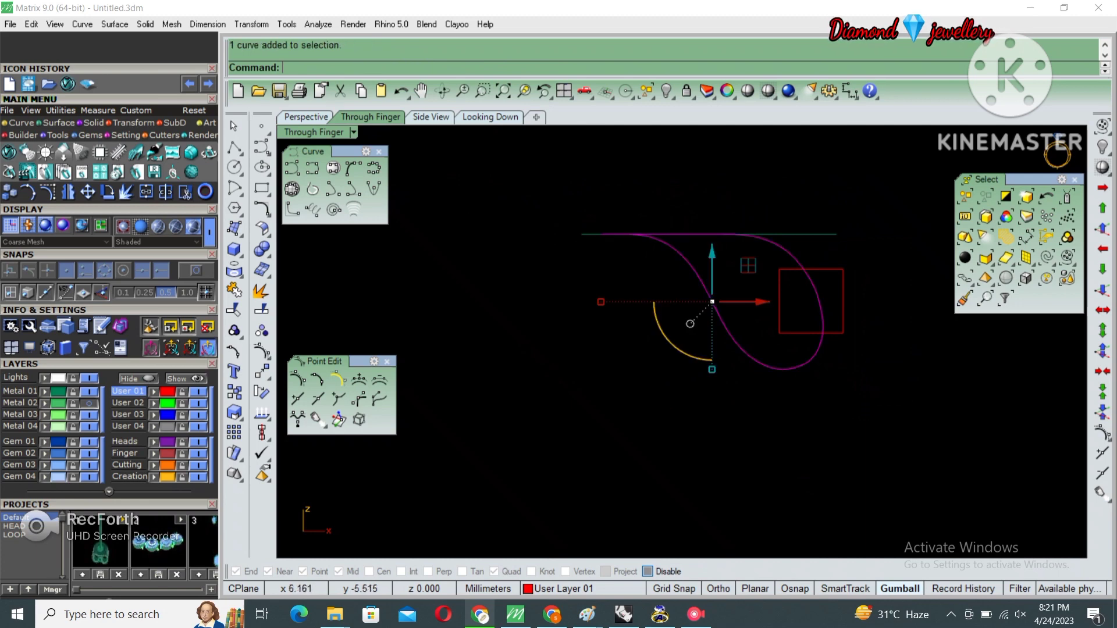
click(490, 116)
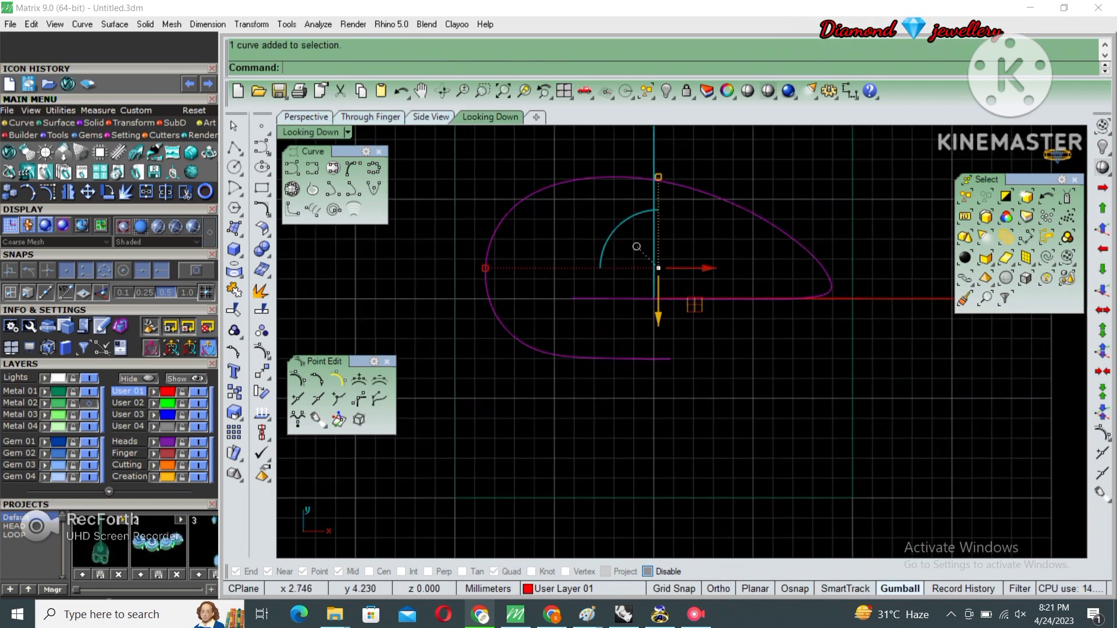
key(ctrl+m)
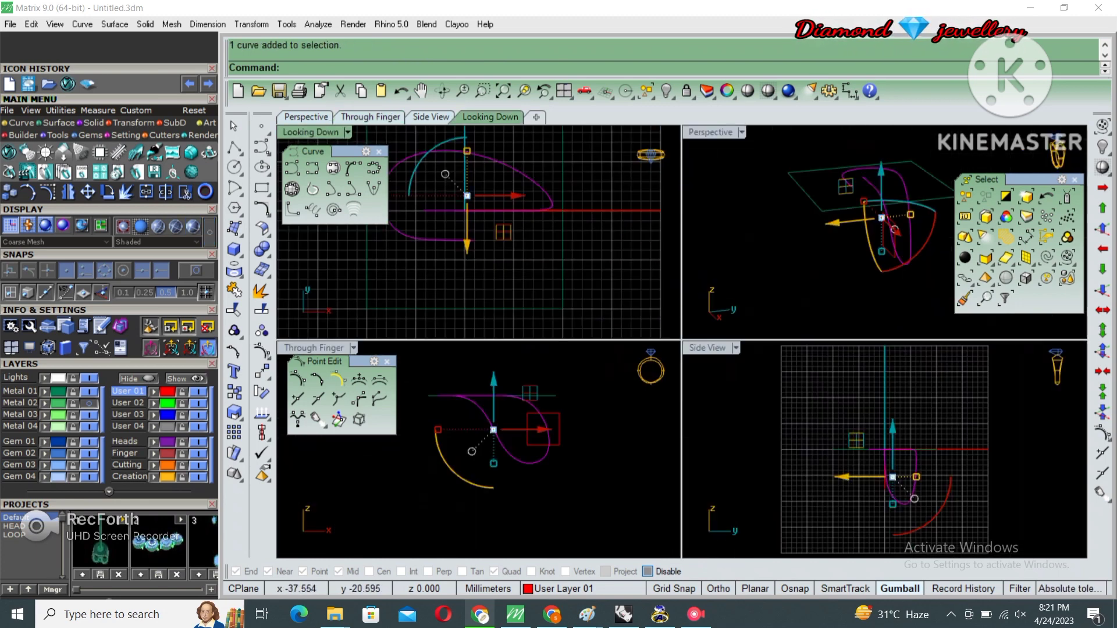
click(306, 117)
mouse_move(675, 291)
right_down()
mouse_move(675, 349)
mouse_move(582, 337)
right_up()
key(Escape)
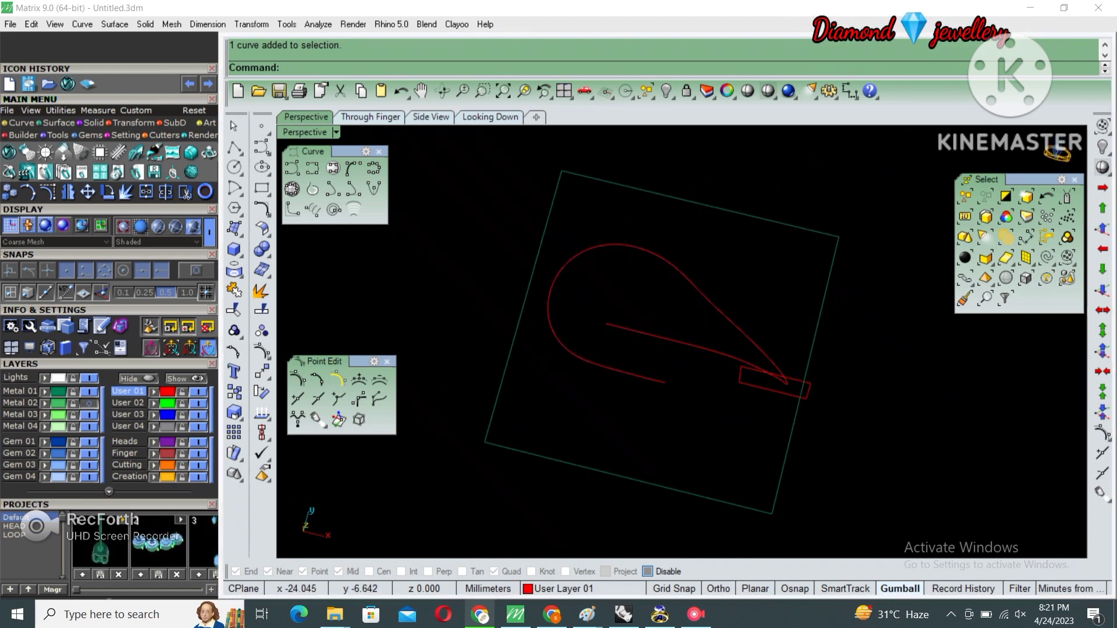
key(ctrl+alt+s)
key(ctrl+m)
- Measure the nail head's 5.11 mm height with an aligned dimension, then maximize Side View
click(490, 116)
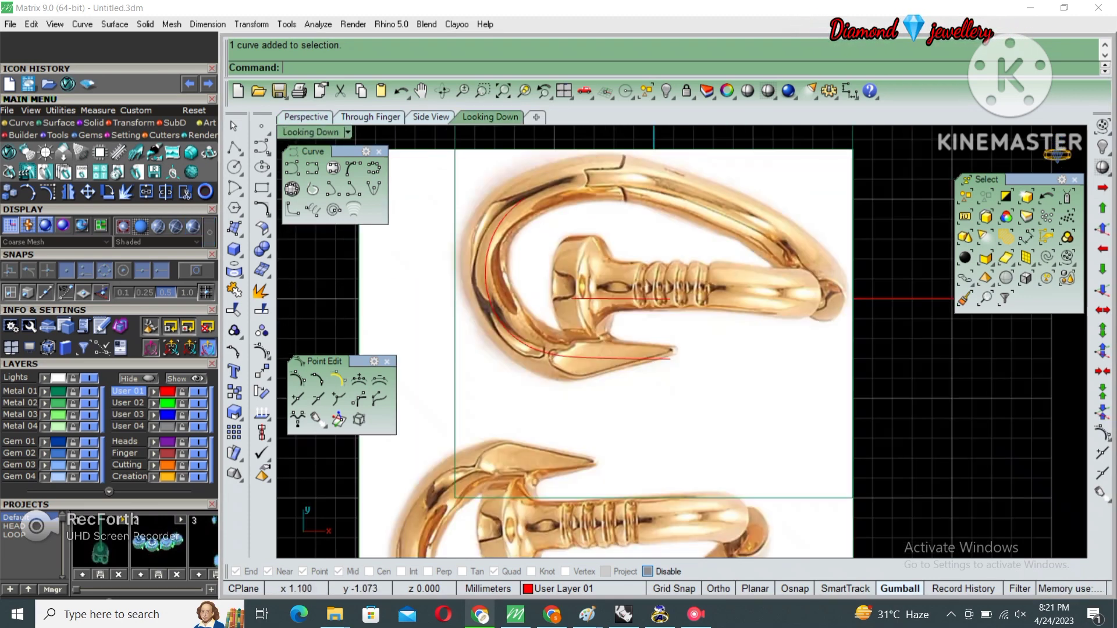
scroll(581, 350, up, 2)
text(dimaligned)
key(Return)
scroll(581, 349, up, 3)
click(583, 356)
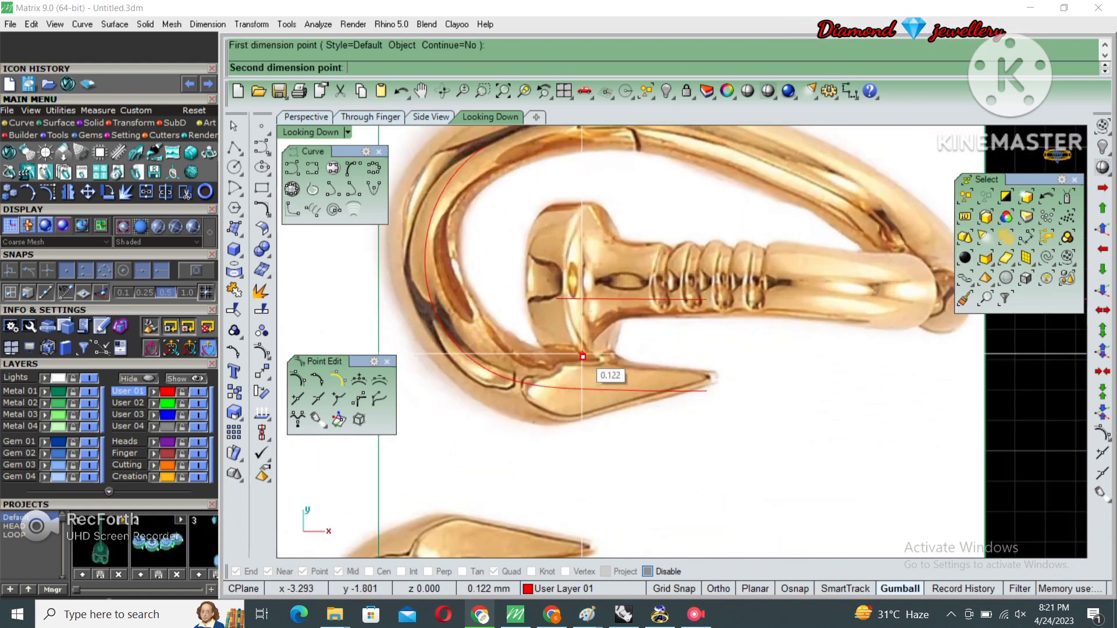
click(583, 202)
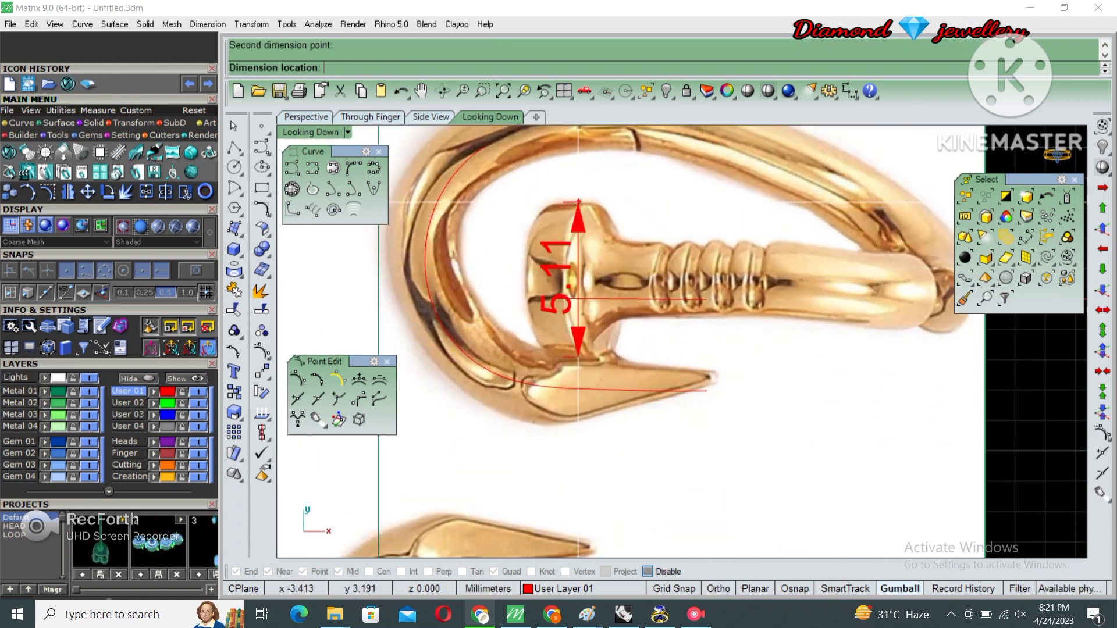
key(Escape)
scroll(582, 202, down, 2)
key(ctrl+m)
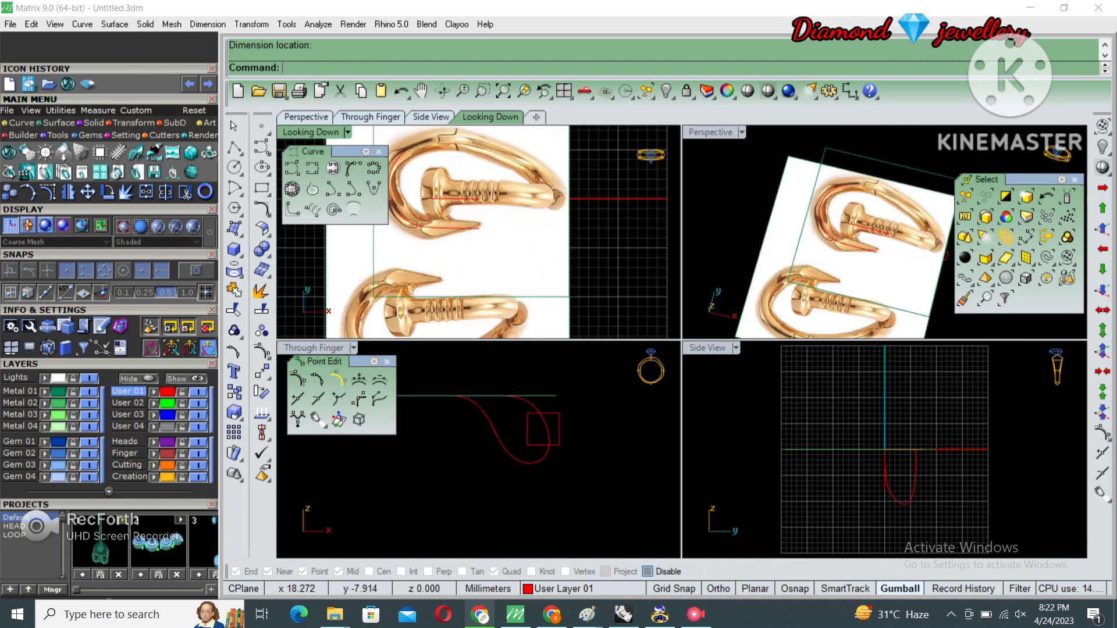
double_click(707, 348)
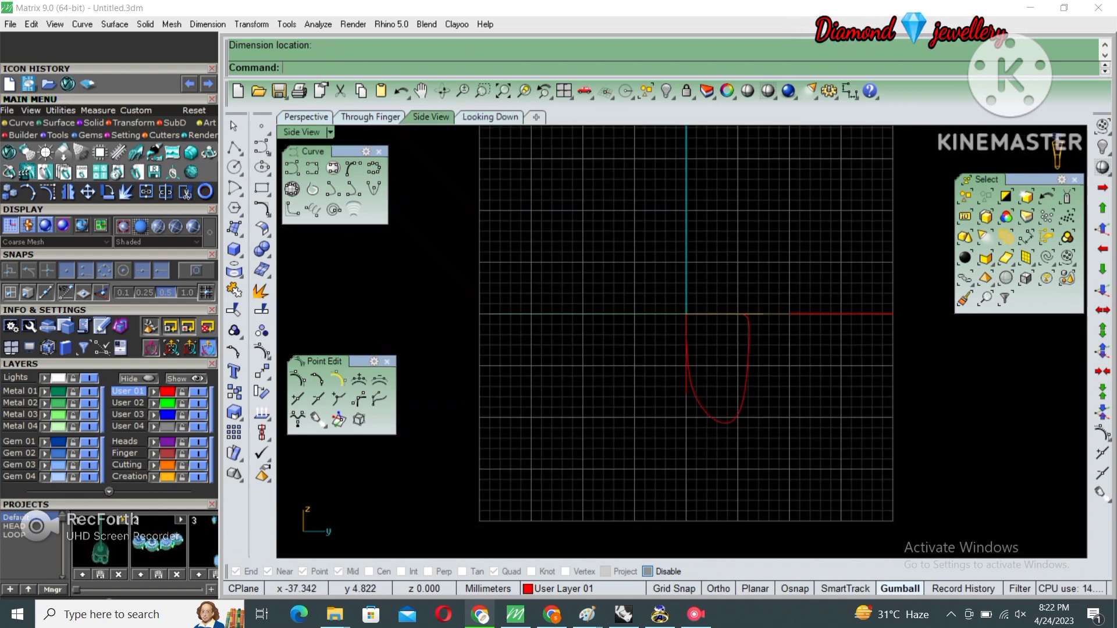
- Draw a 5 mm diameter circle centred at the origin
click(234, 167)
text(0)
key(Return)
text(5)
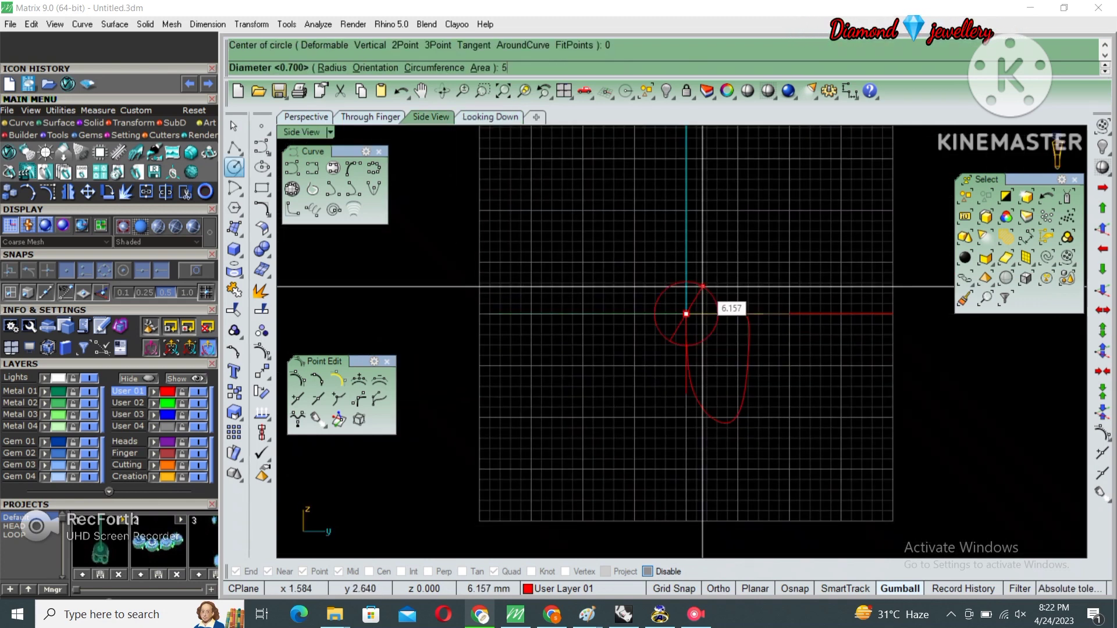
key(Return)
- Extrude the circle 0.65 to both sides into a disc
scroll(703, 286, up, 3)
click(709, 301)
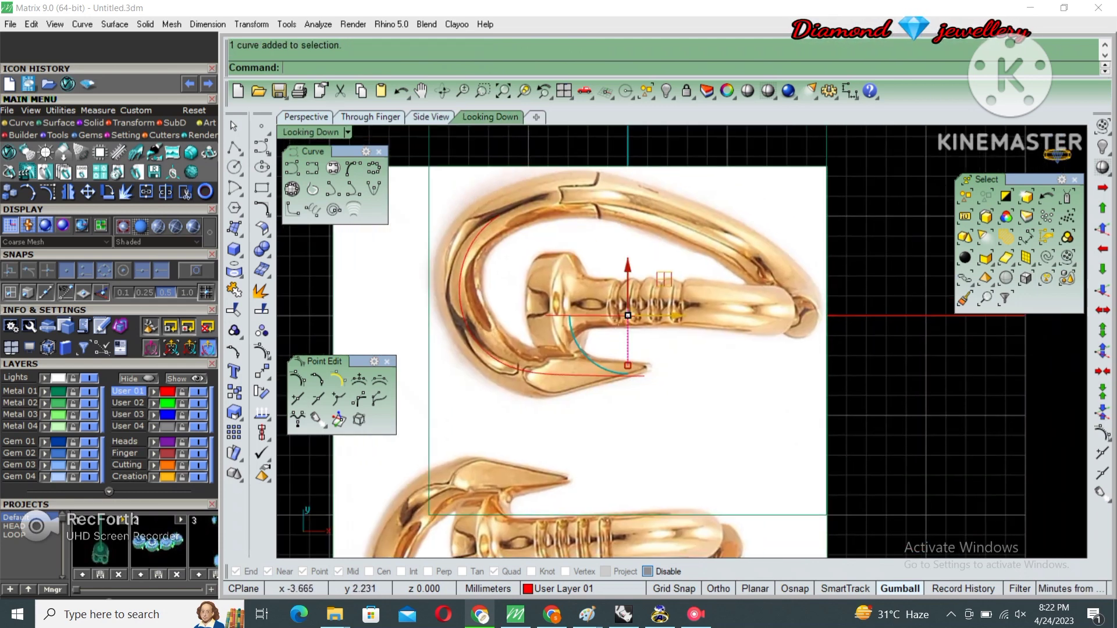
text(extrudecrv)
key(Return)
scroll(606, 334, up, 2)
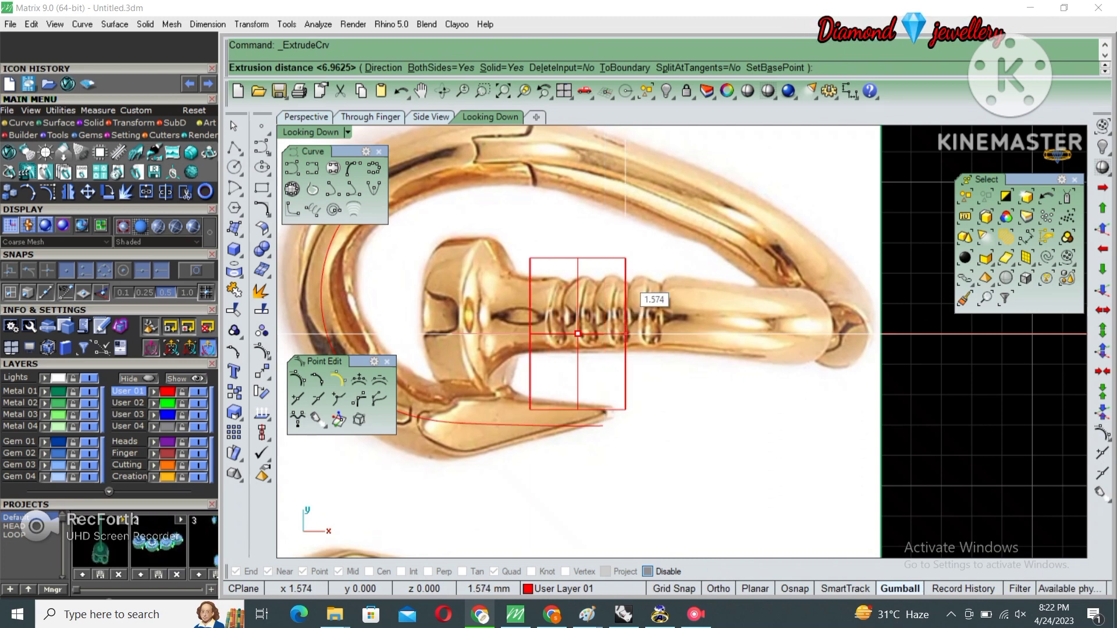
text(.65)
key(Return)
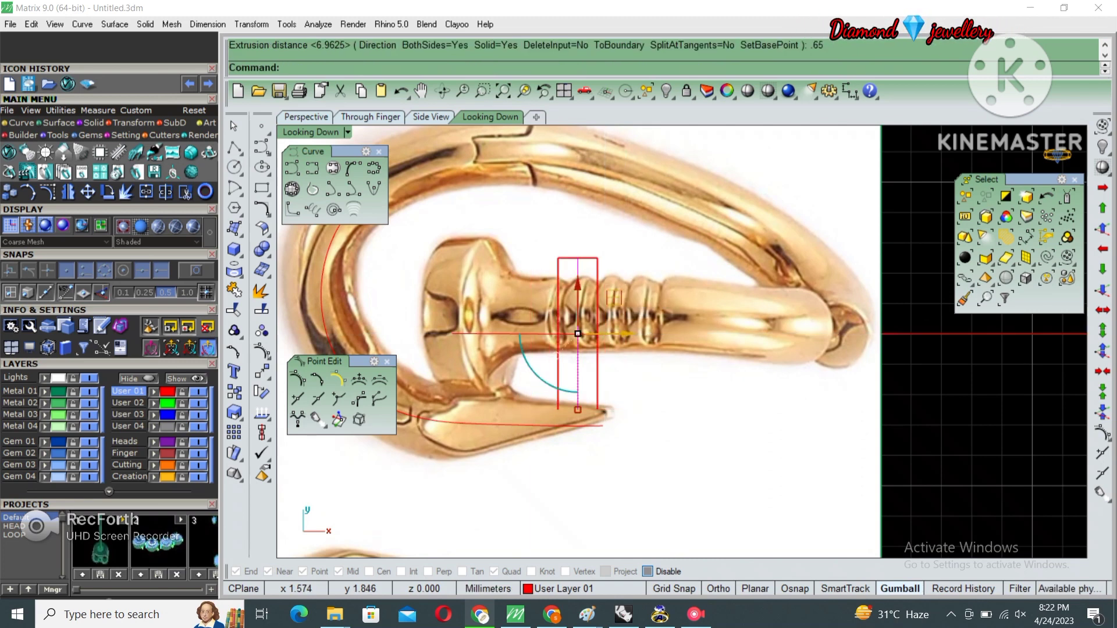
click(613, 298)
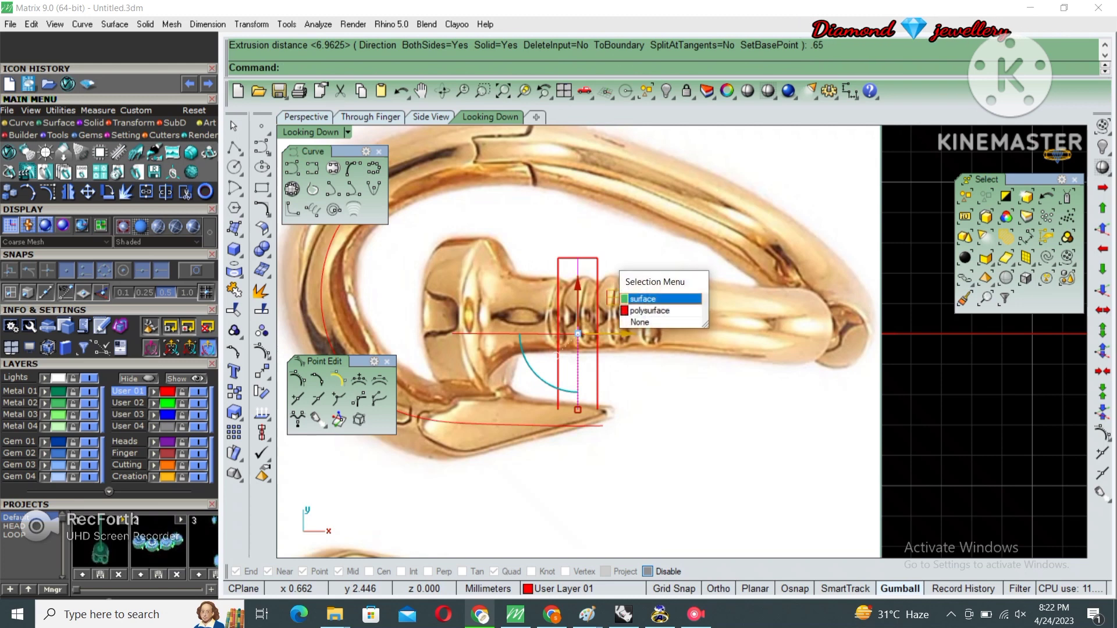
key(Escape)
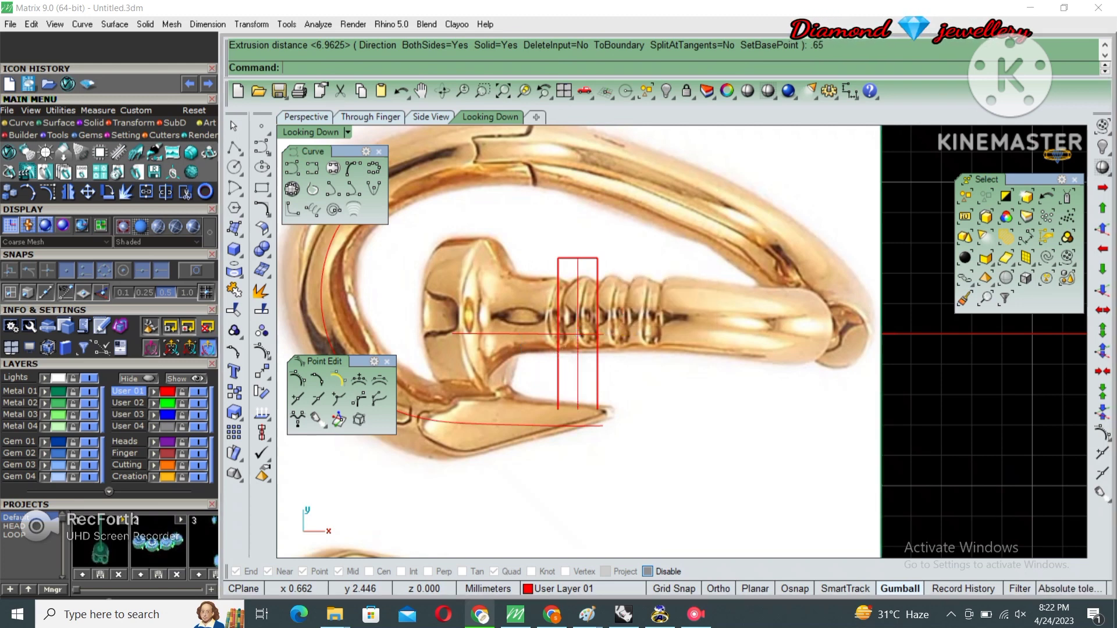
- Move the disc onto the reference photo's nail head and switch to Shaded display
drag(536, 505, 658, 243)
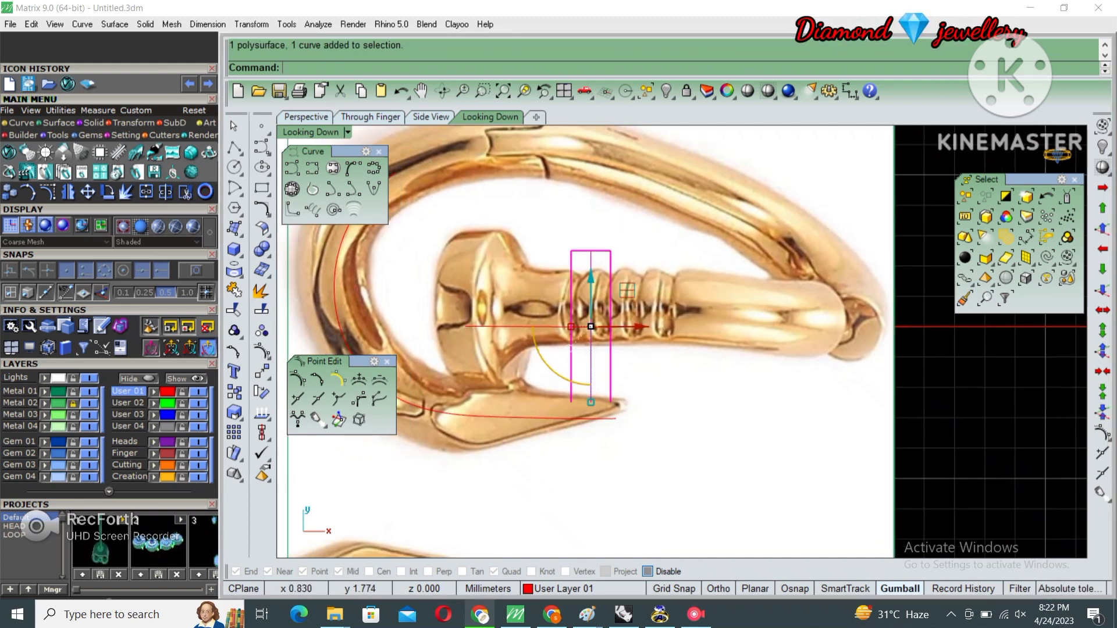
click(712, 284)
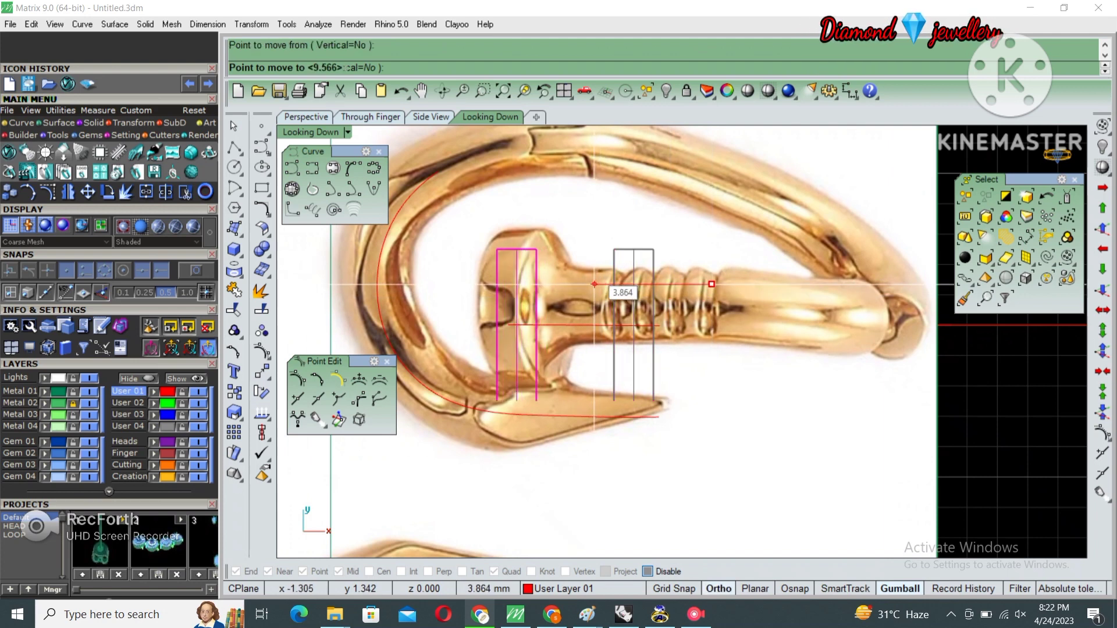
click(586, 284)
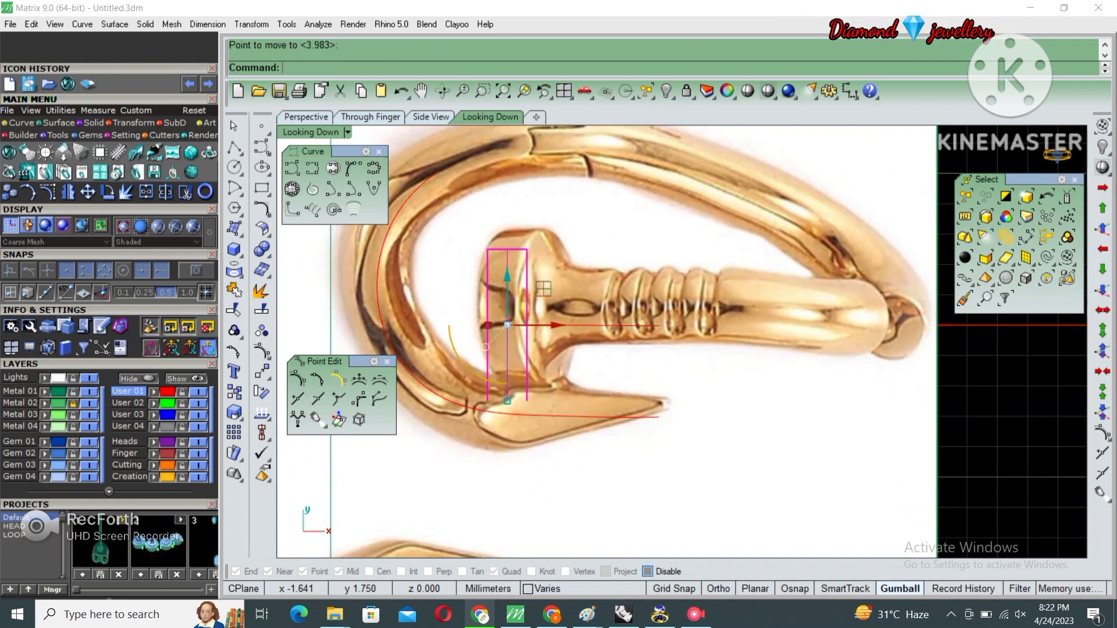
scroll(544, 288, down, 2)
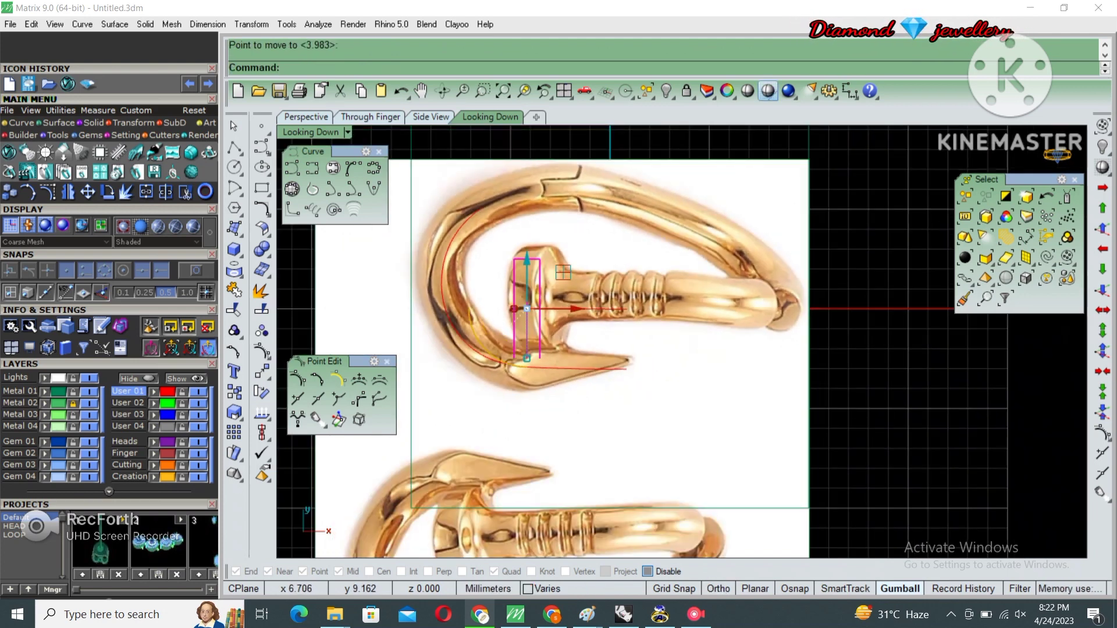
click(768, 91)
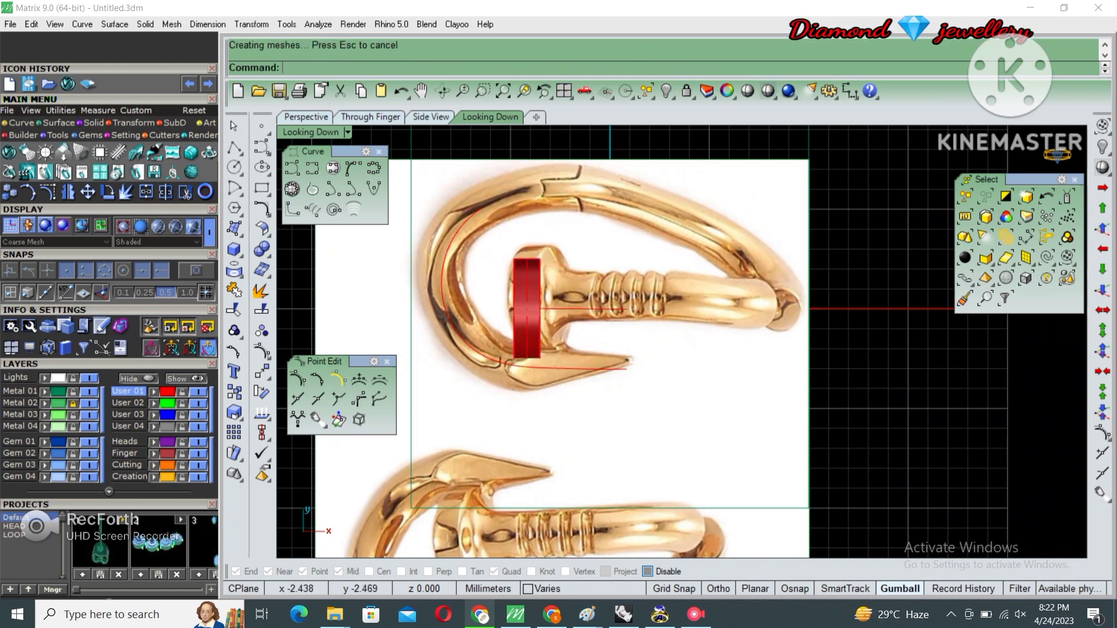
click(611, 309)
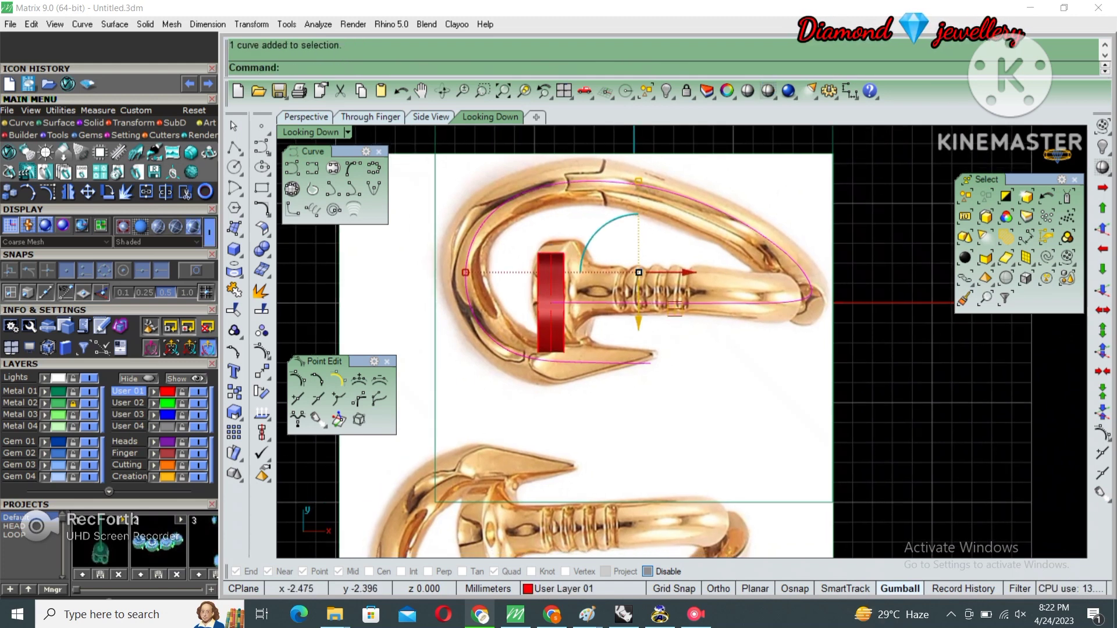
text(Pip)
- Pipe the hoop curve using the default start and end radii, then hide the tube
key(Return)
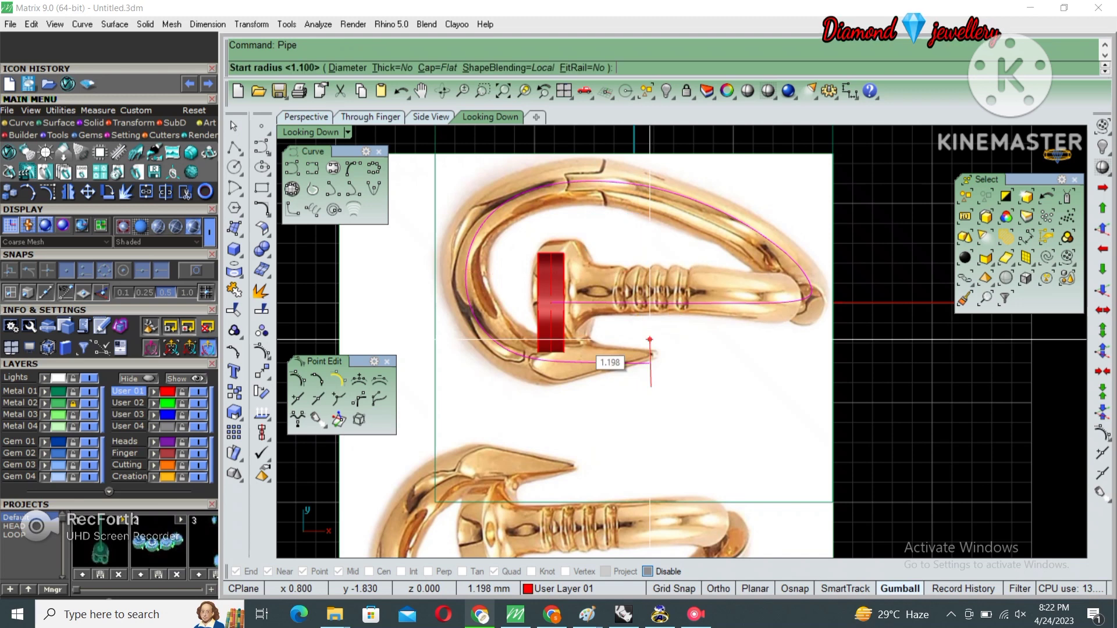
click(650, 339)
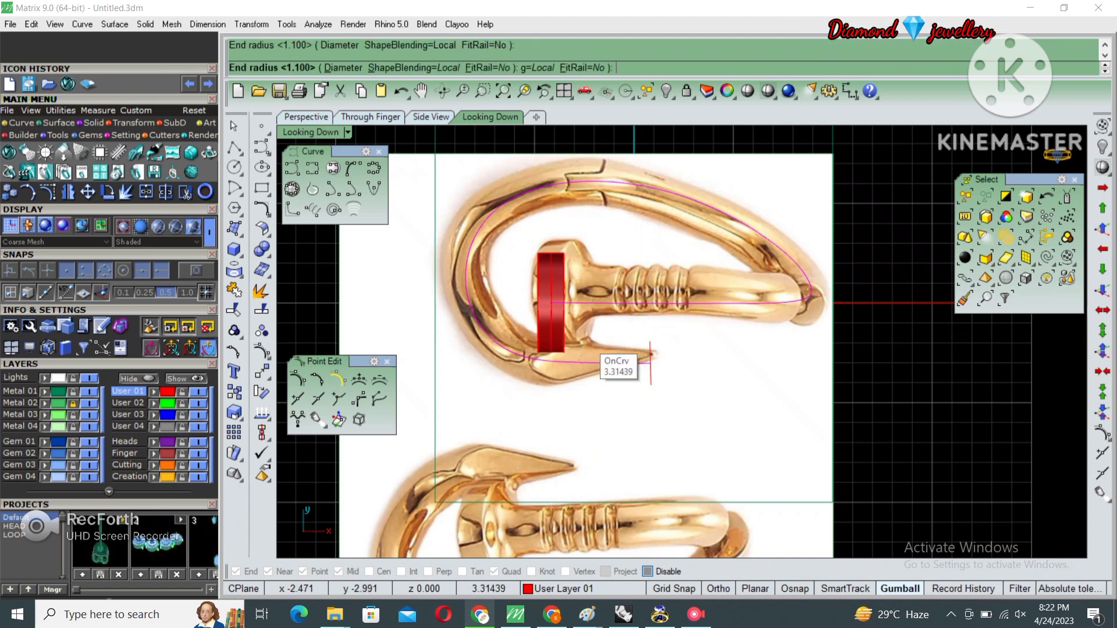
key(Return)
key(Return)
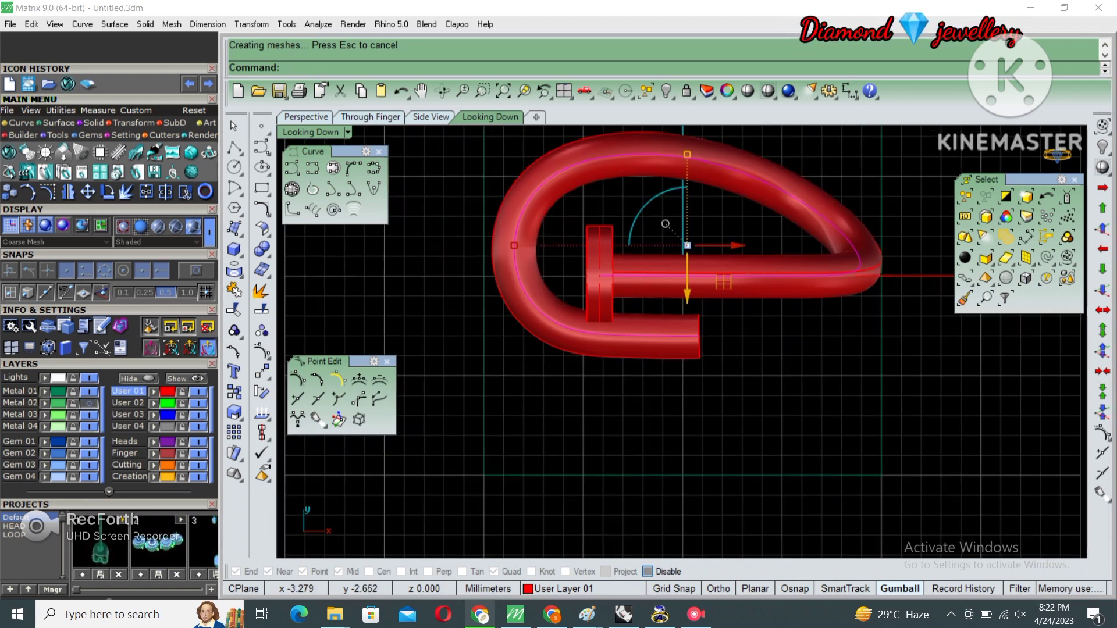
key(ctrl+h)
- Show the hoop curve's control points and move four lower-tail points down slightly
click(675, 156)
scroll(675, 175, up, 2)
key(F10)
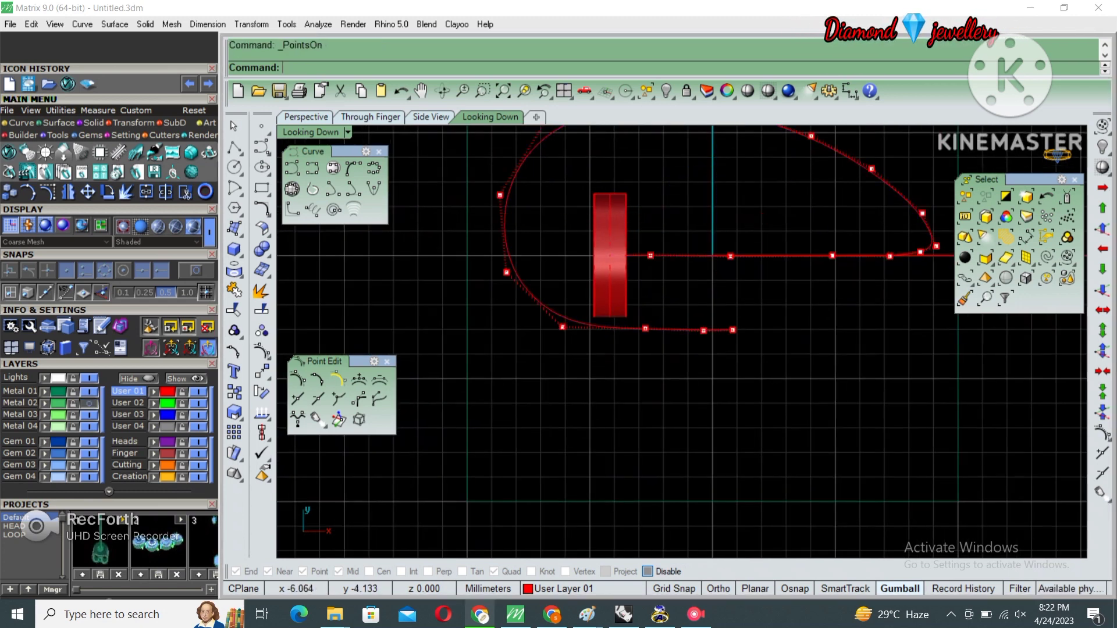
drag(543, 376, 796, 296)
drag(626, 351, 626, 360)
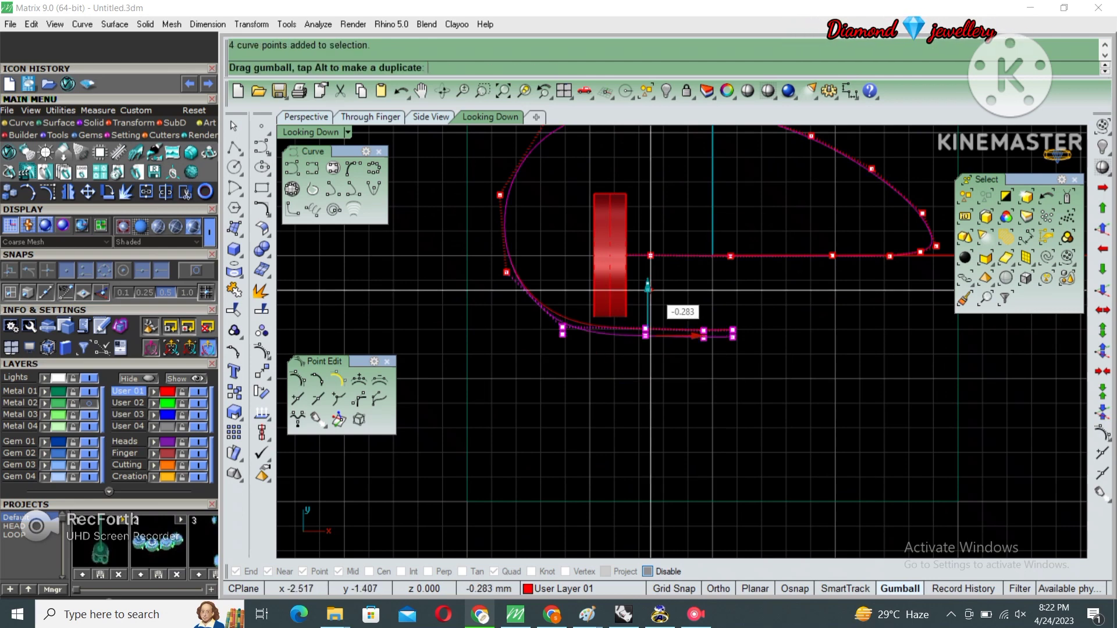
scroll(670, 332, down, 1)
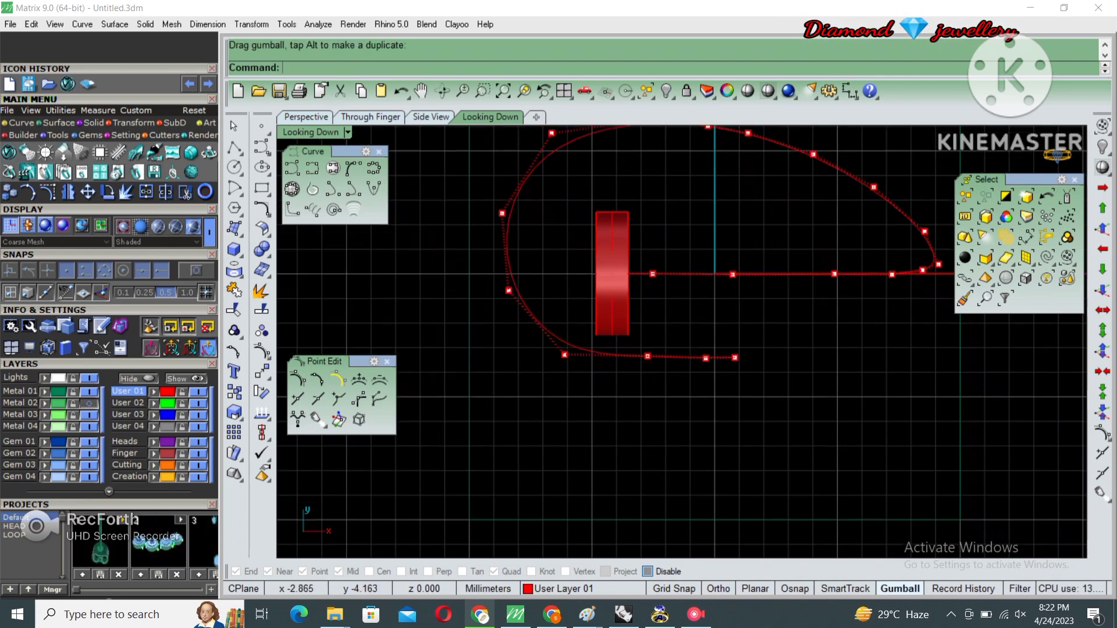
scroll(669, 332, up, 2)
scroll(669, 331, up, 2)
- Nudge the points near the tail's end to straighten the tail
click(698, 370)
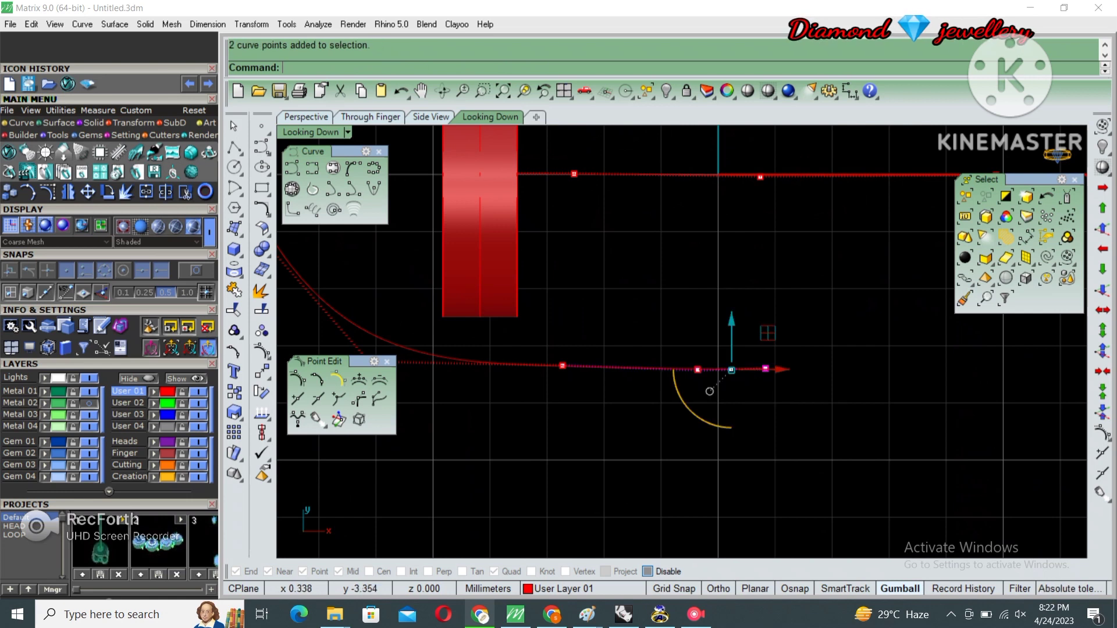
scroll(698, 369, up, 1)
drag(705, 361, 676, 425)
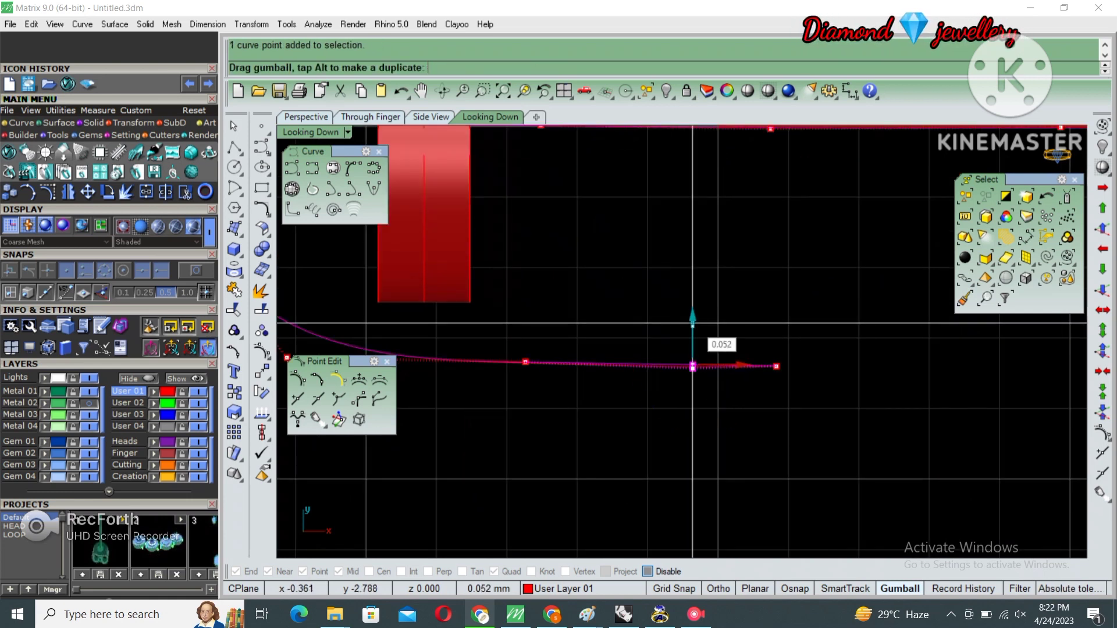
click(777, 366)
drag(755, 388, 704, 310)
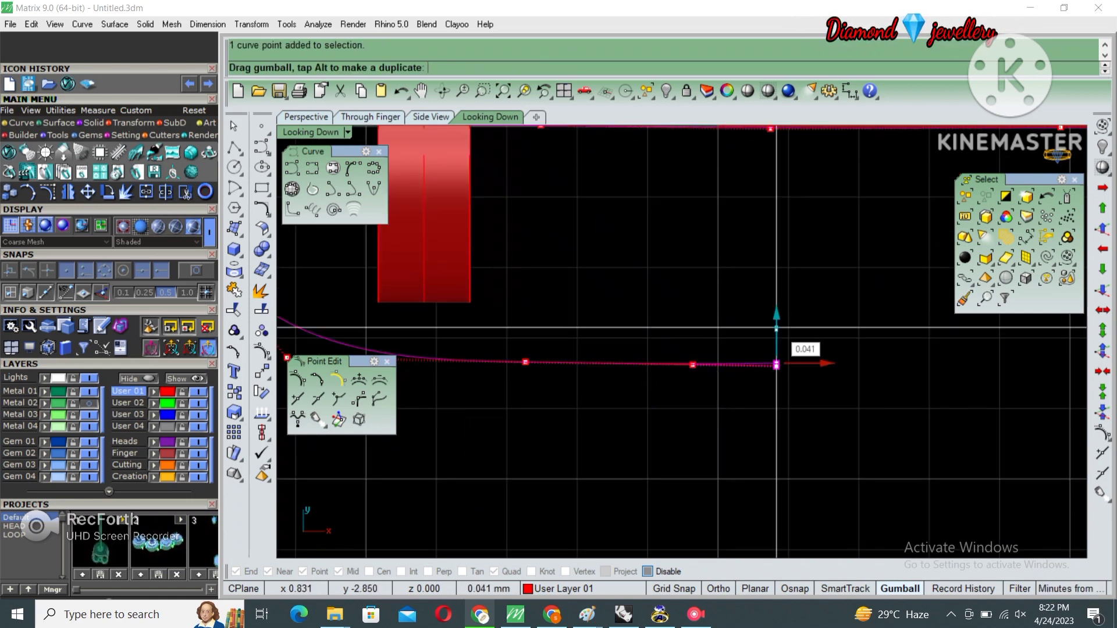
scroll(754, 387, down, 1)
scroll(754, 387, down, 2)
scroll(640, 349, up, 2)
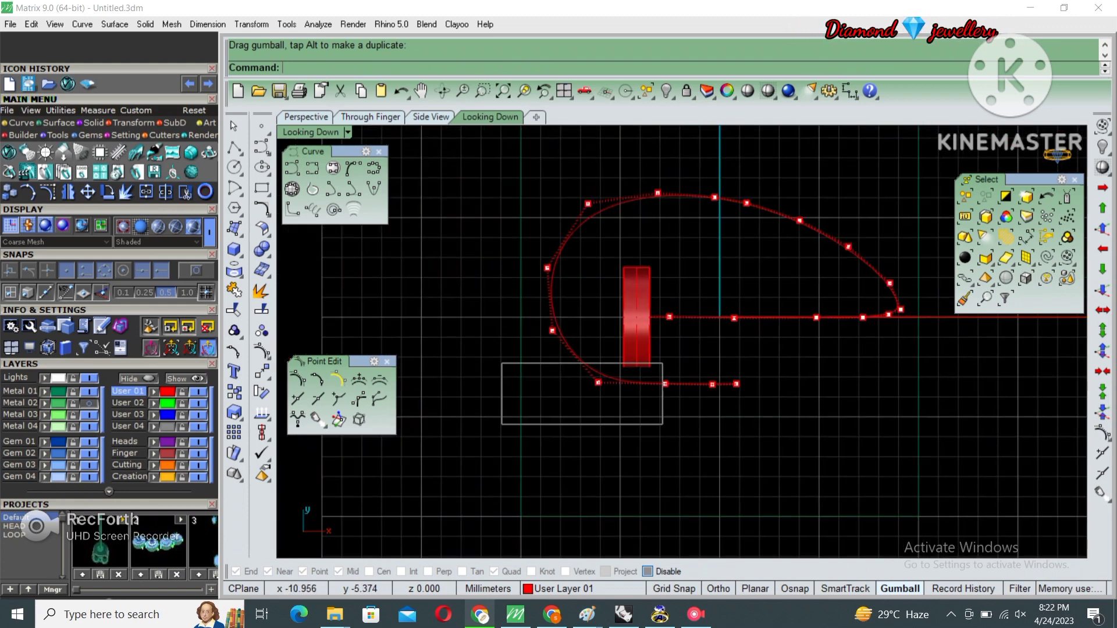
- Lower five points along the lower tail slightly, then clear the selection
drag(501, 426, 760, 328)
drag(647, 314, 673, 340)
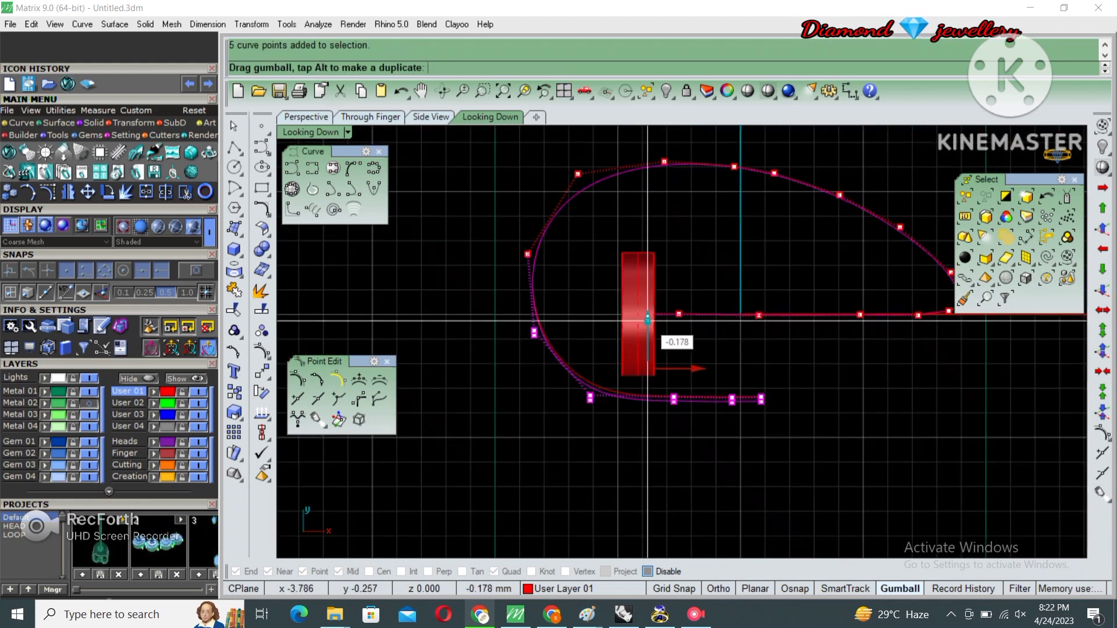
click(628, 338)
right_drag(616, 336, 584, 349)
key(Escape)
scroll(593, 314, up, 1)
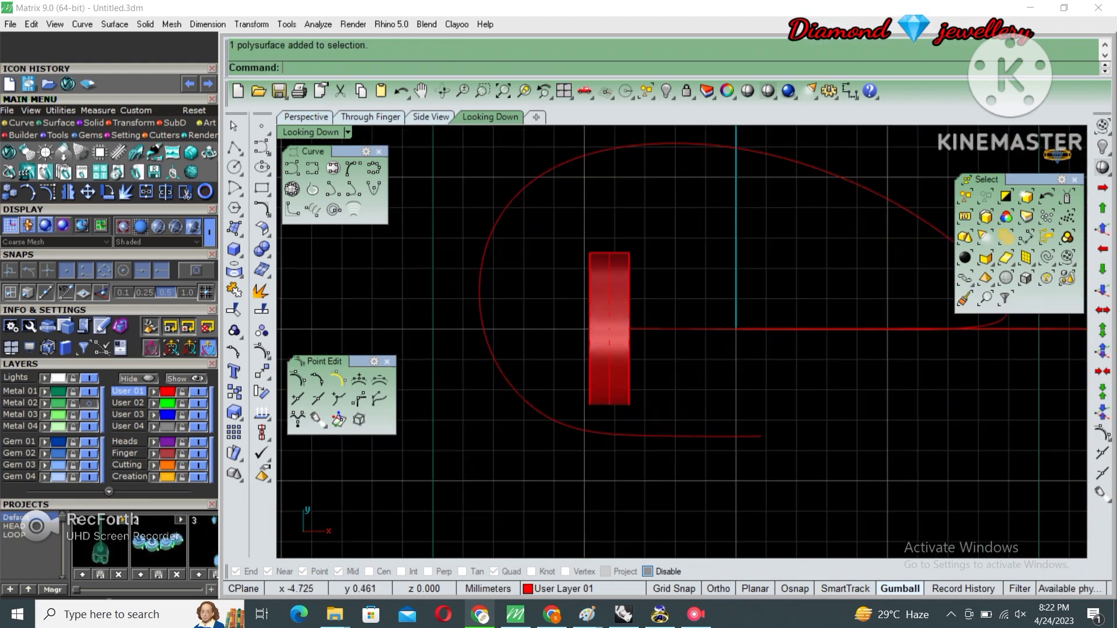
- Draw a six-point neck profile curve down the disc's right edge, angling out toward the shaft
key(Return)
scroll(677, 248, up, 2)
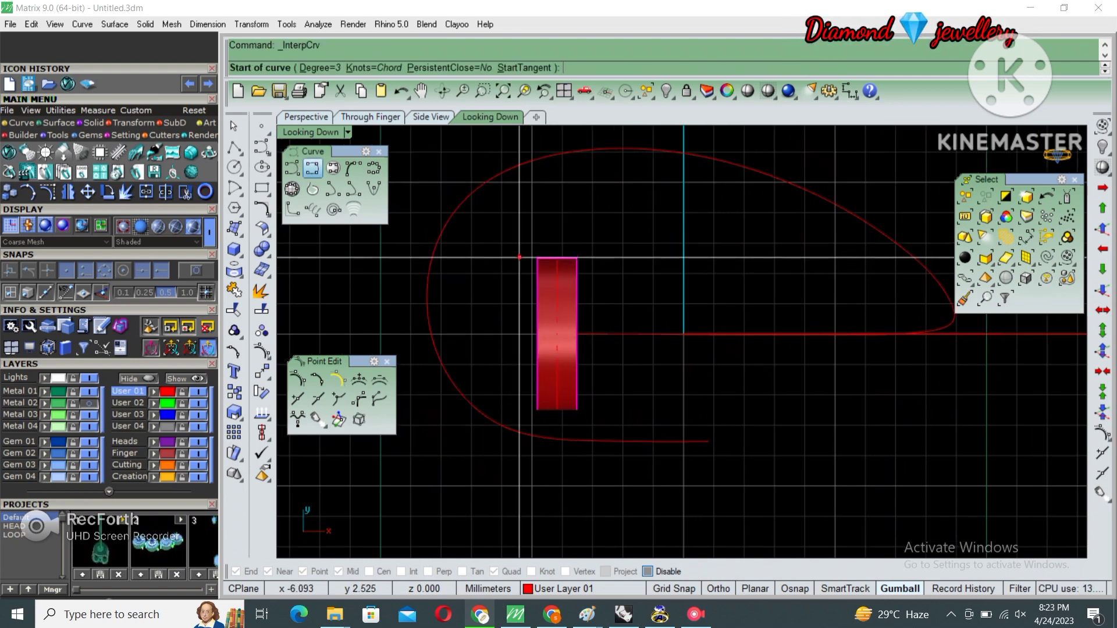
click(586, 257)
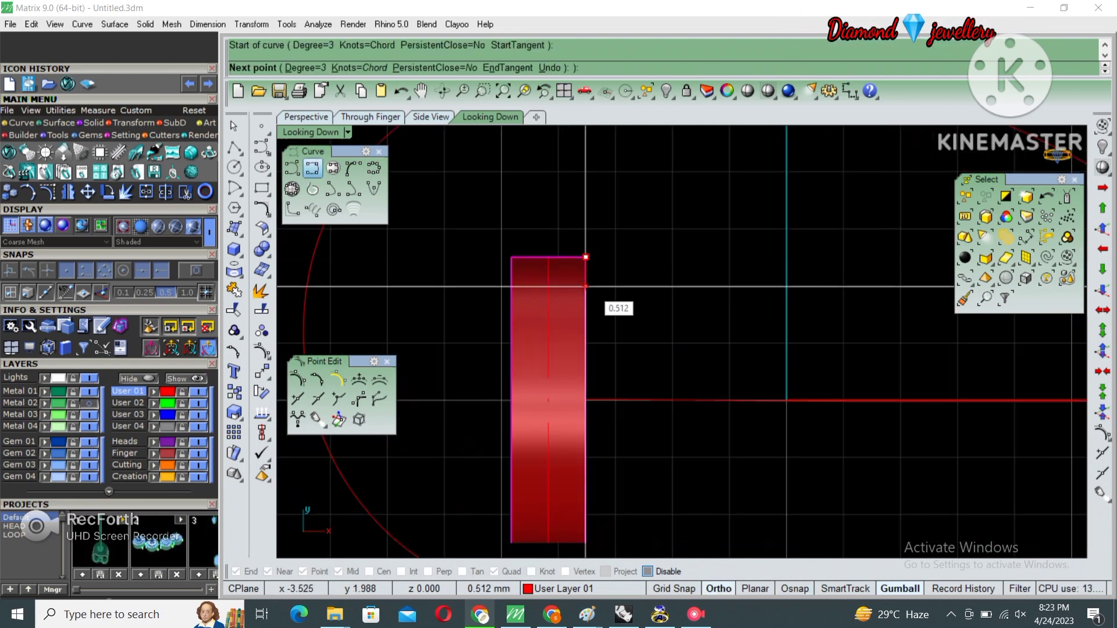
shift+click(586, 281)
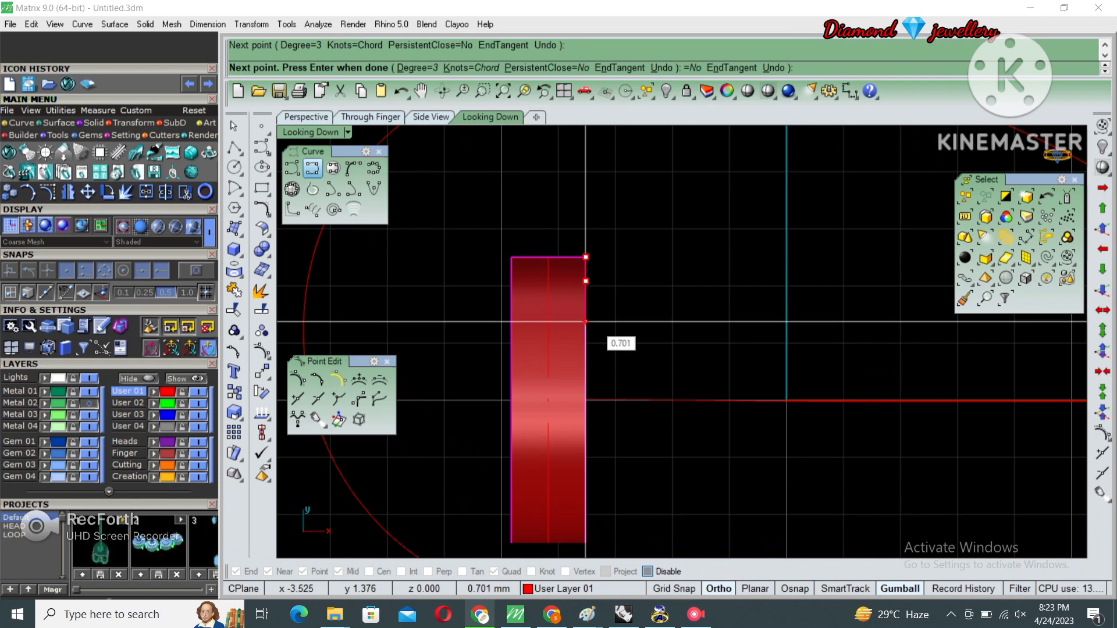
shift+click(586, 321)
click(604, 355)
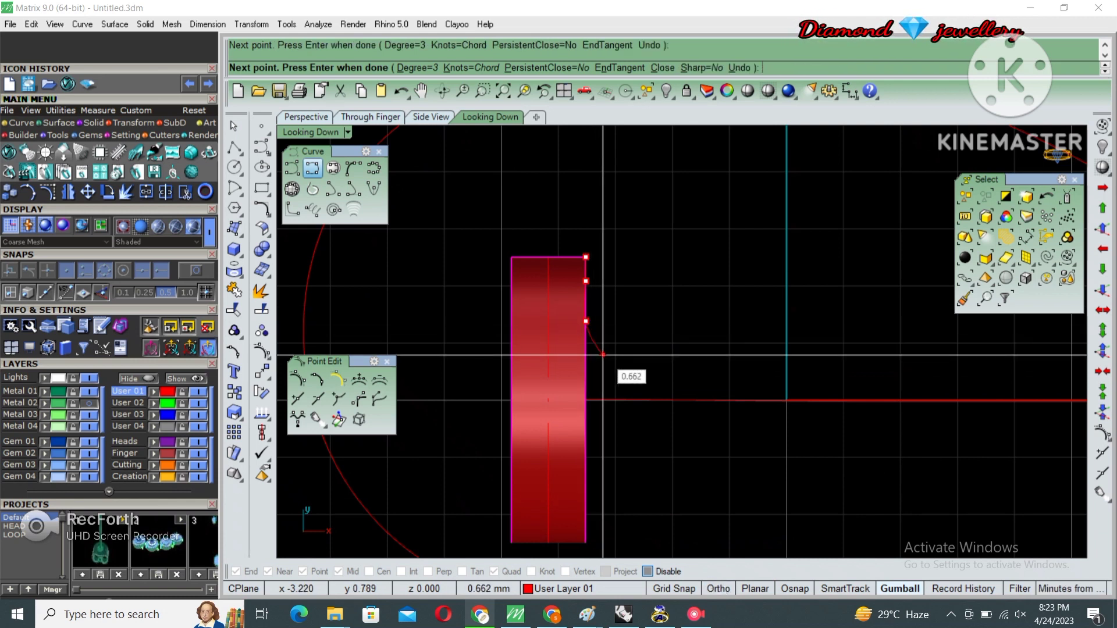
click(641, 374)
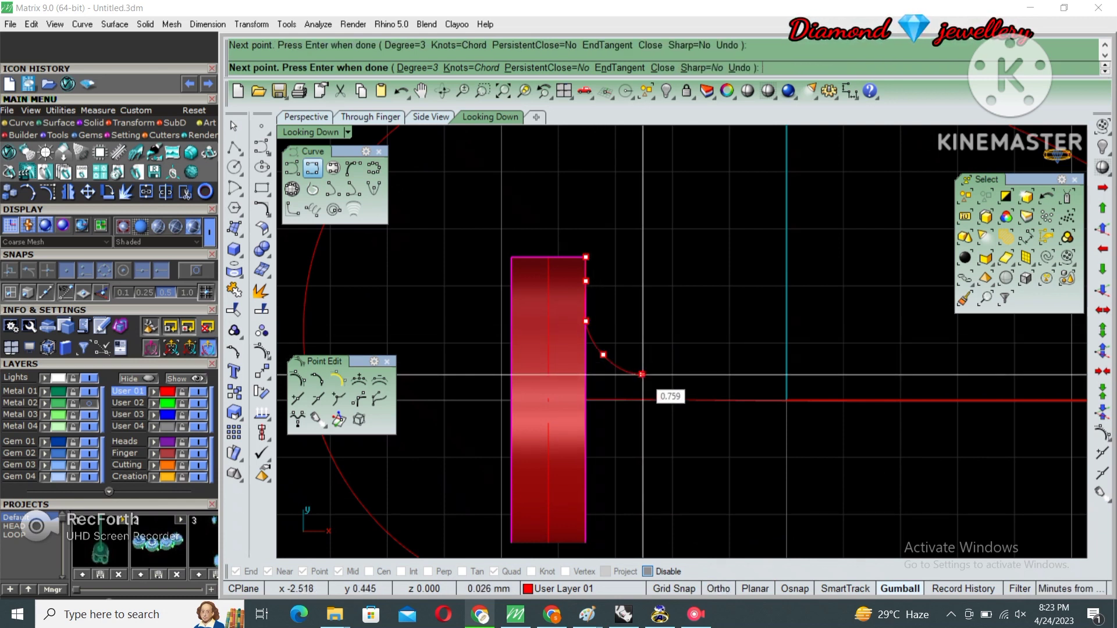
click(690, 379)
key(Return)
- Show the neck curve's control points and reposition one of them
click(617, 367)
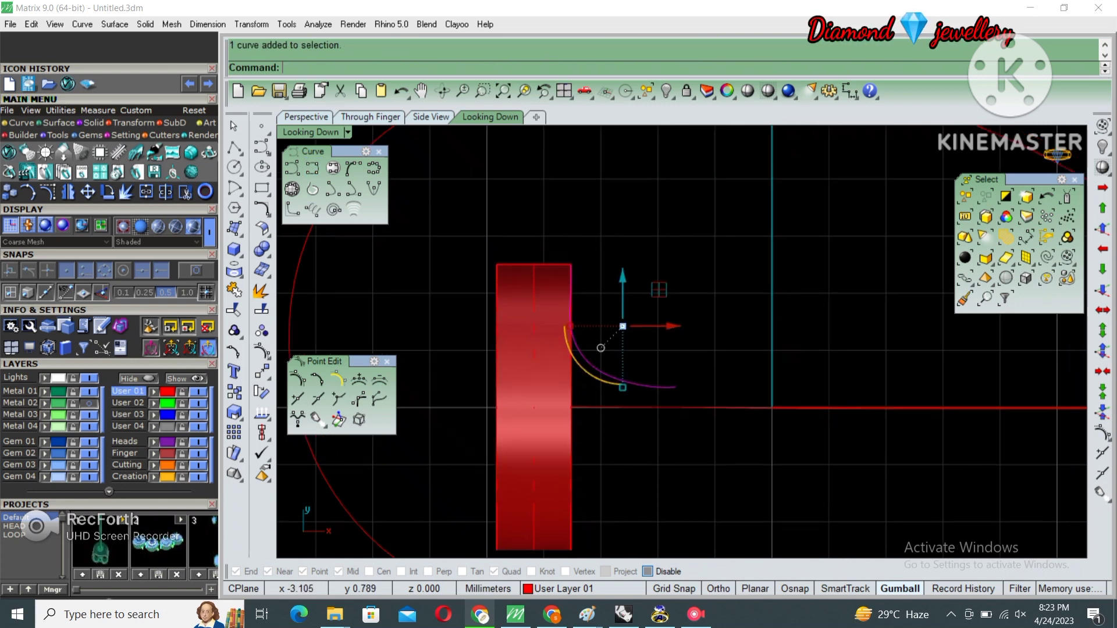
right_drag(617, 367, 584, 382)
scroll(581, 357, up, 3)
key(F10)
drag(392, 302, 581, 344)
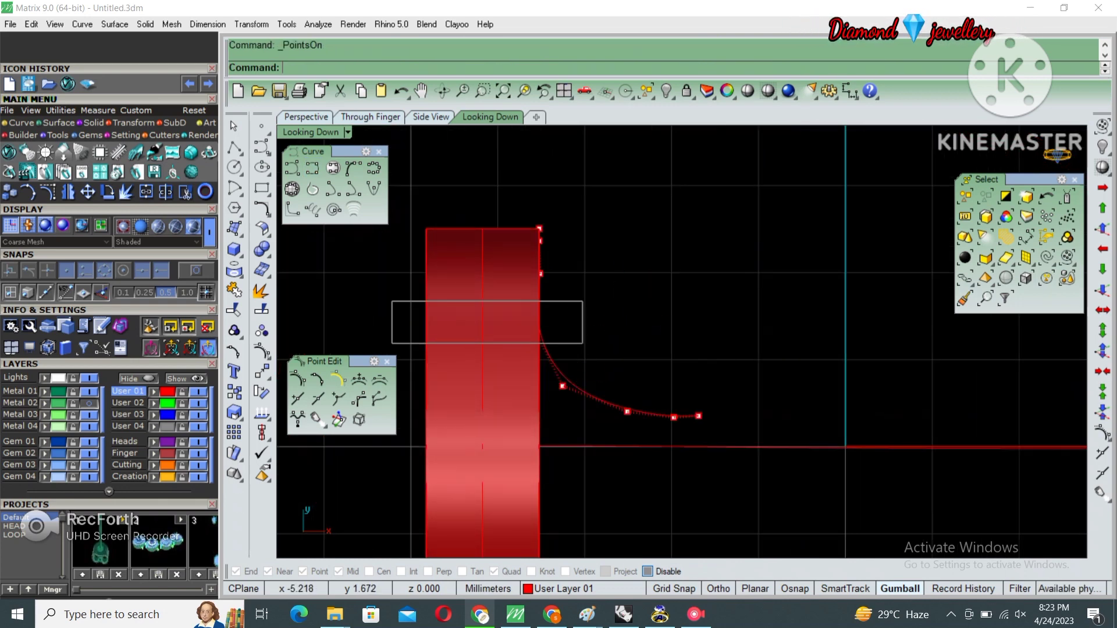
scroll(534, 347, up, 2)
drag(532, 315, 633, 323)
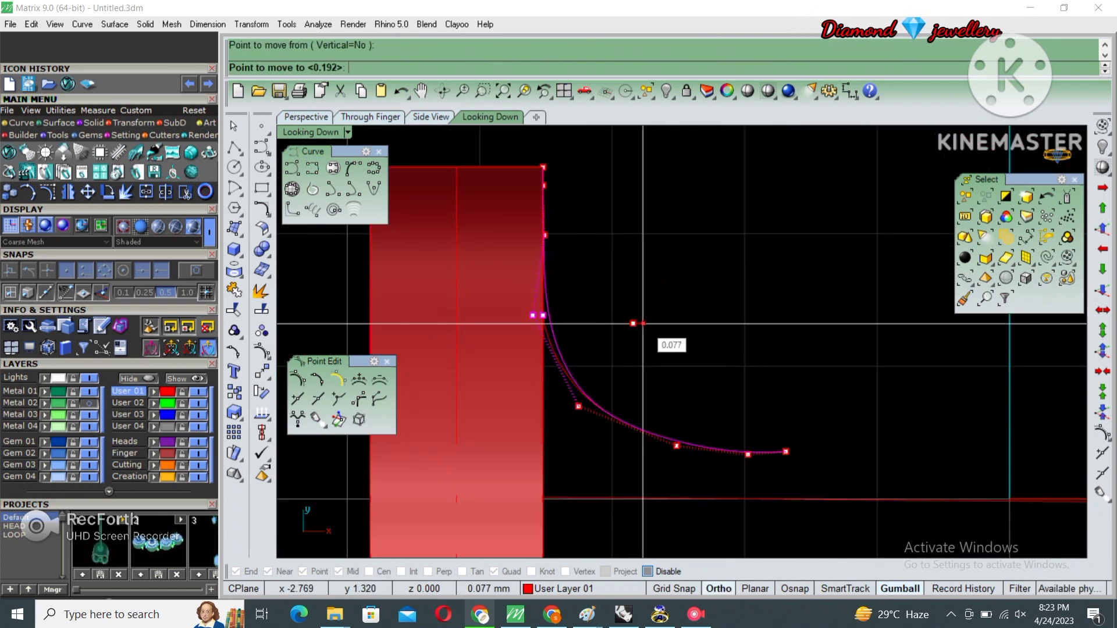
key(Return)
- Move three control points upward and adjust another to smooth the flare
drag(579, 406, 587, 407)
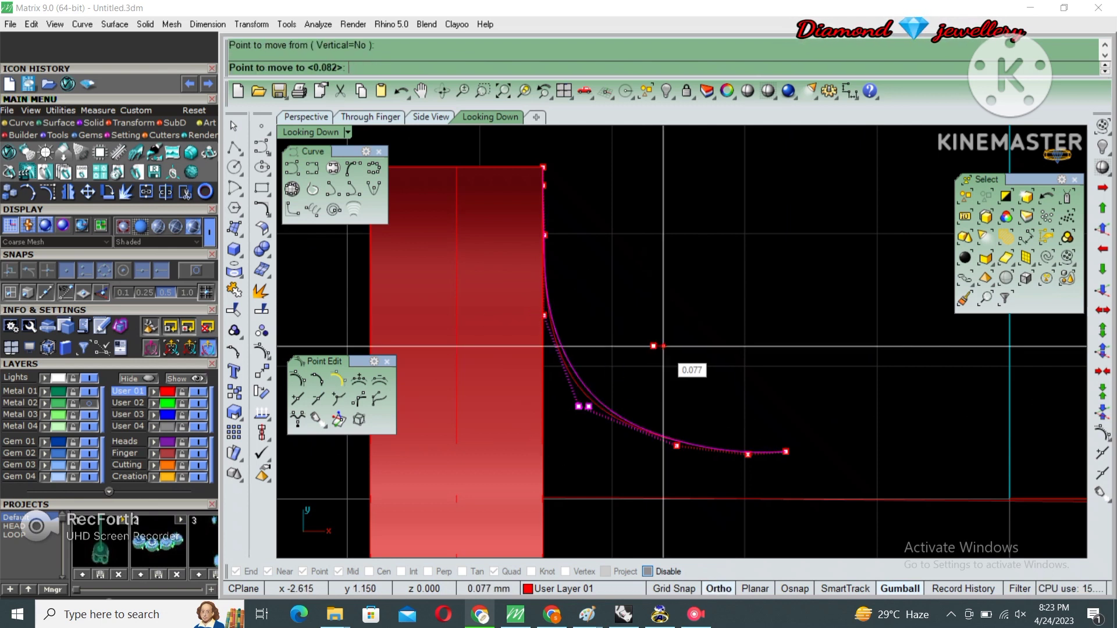
scroll(582, 349, down, 2)
drag(602, 357, 788, 428)
click(88, 192)
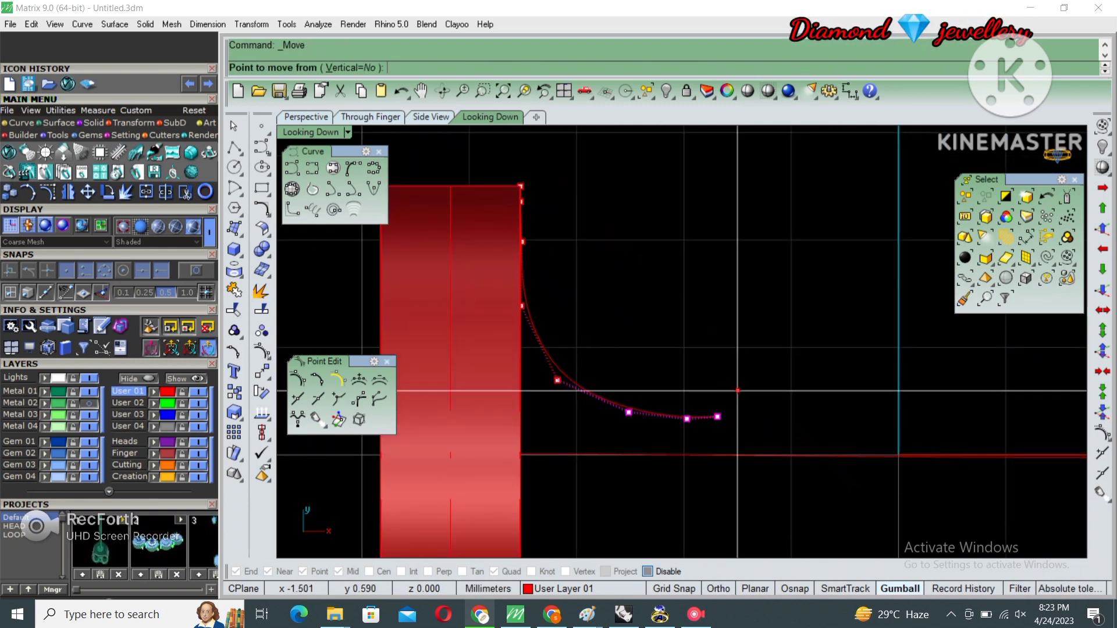
click(738, 391)
click(738, 368)
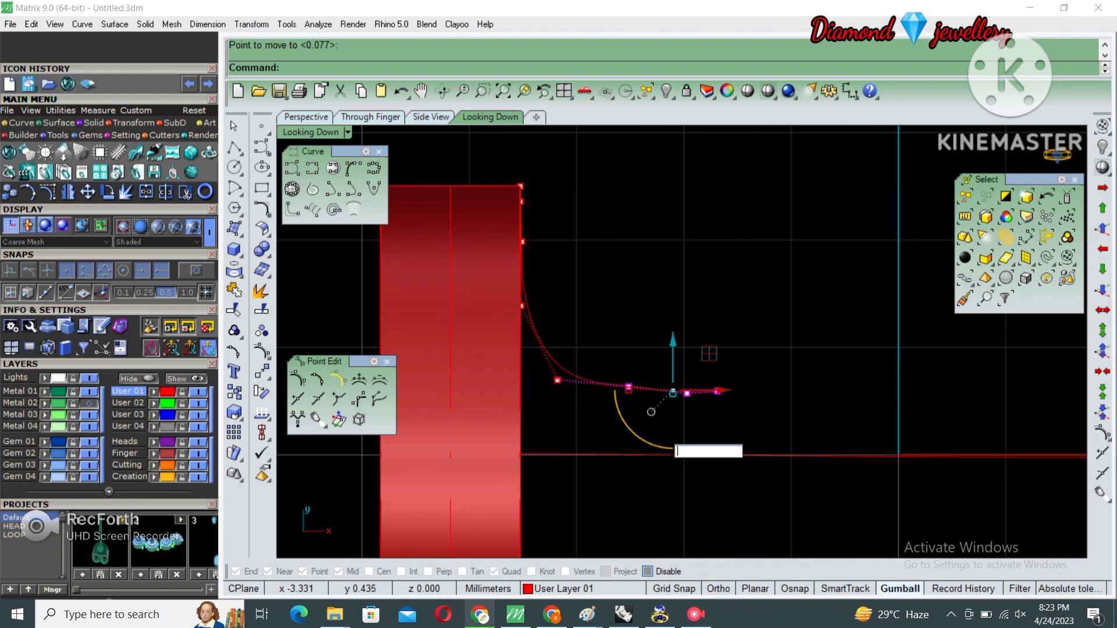
click(558, 379)
key(Return)
click(608, 328)
scroll(617, 337, down, 3)
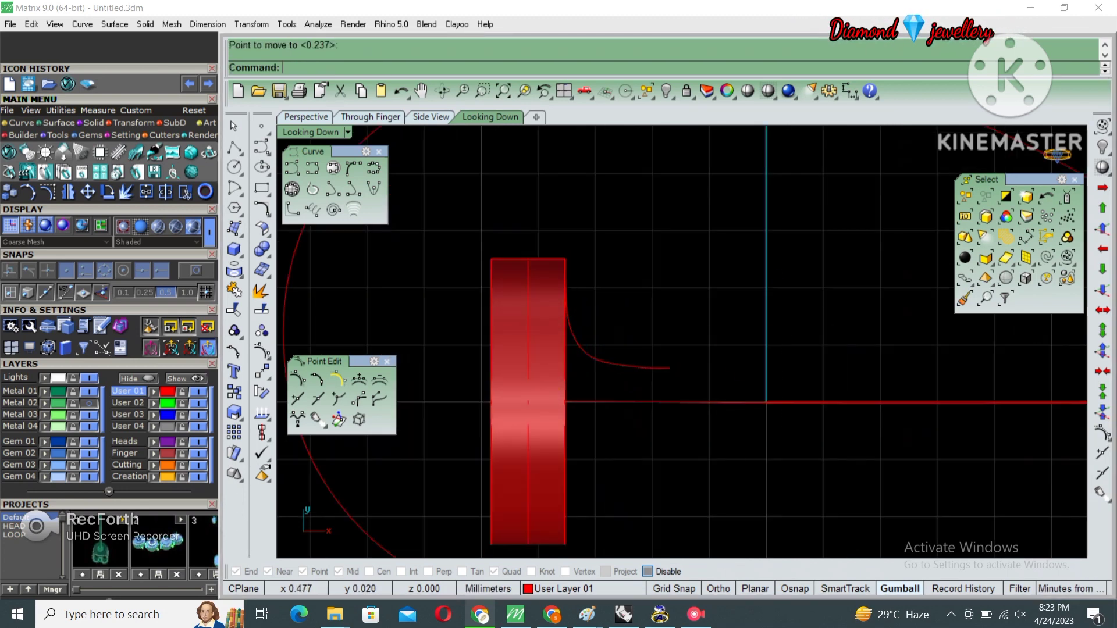
click(728, 380)
scroll(699, 385, down, 2)
text(Pipe)
- Pipe the hoop curve into a tube, accepting the default radius values
key(Return)
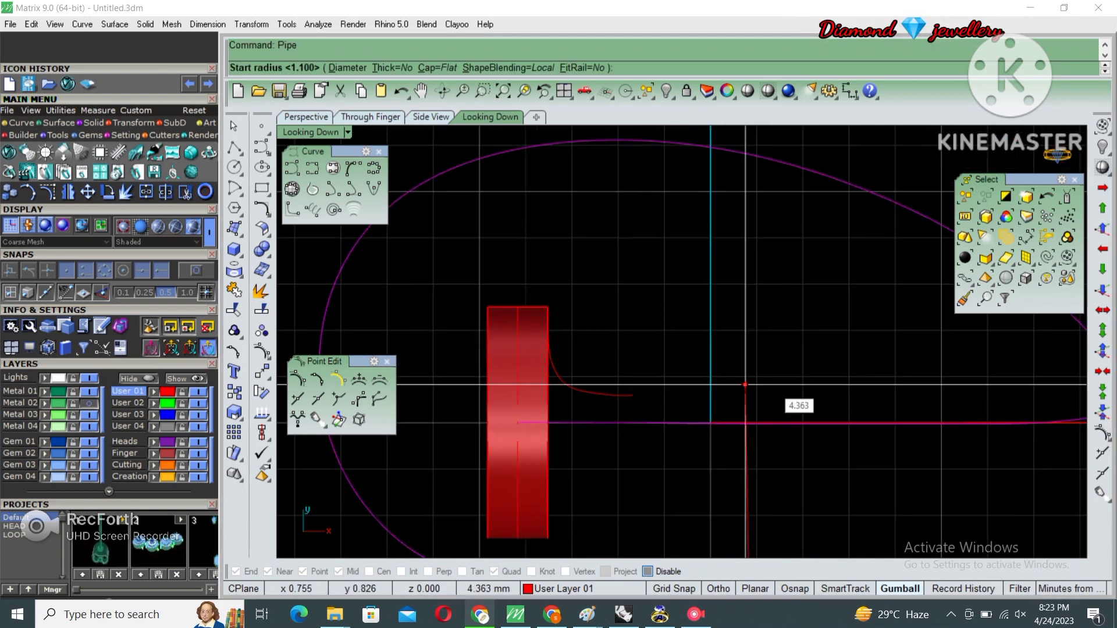
key(Return)
key(Return)
key(Return)
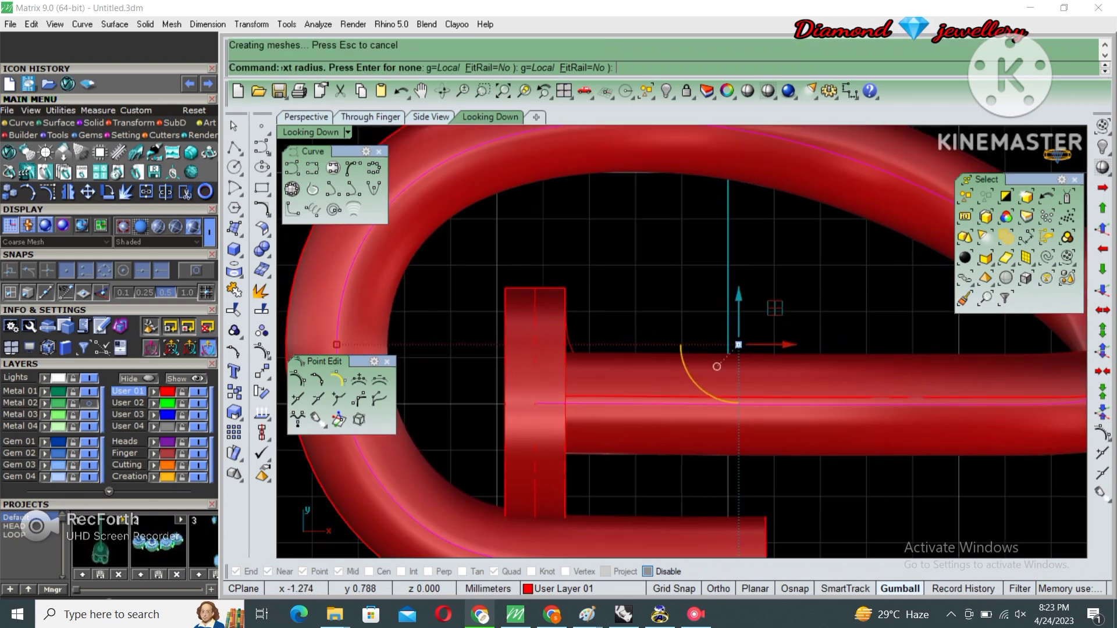
scroll(814, 366, up, 2)
- Raise the neck curve's control points and move its corner point into place
click(578, 346)
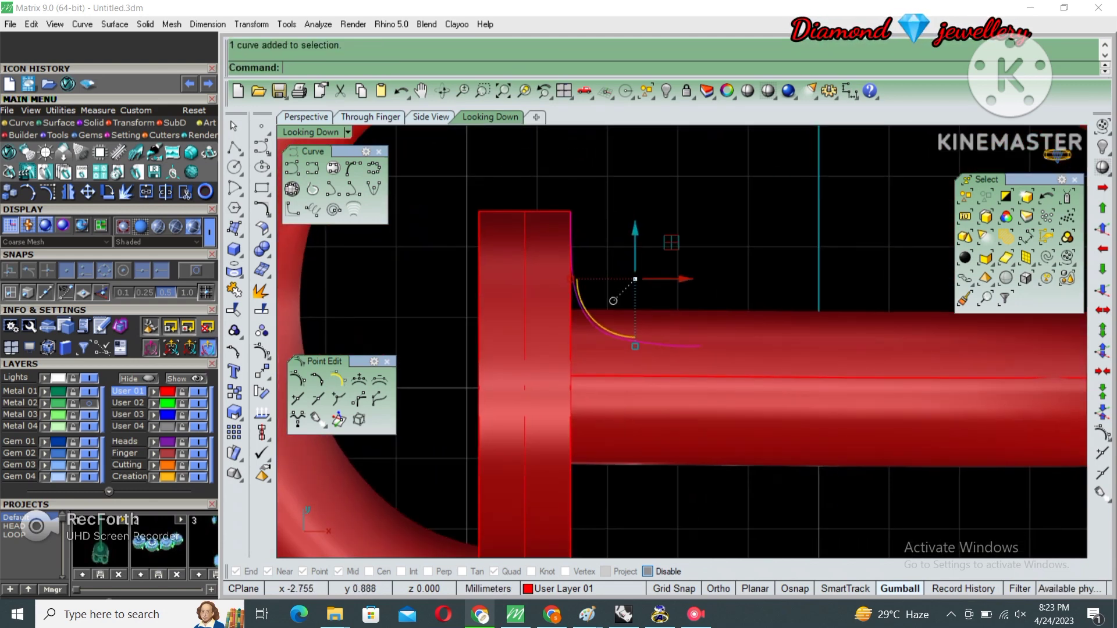
key(F10)
drag(412, 300, 793, 402)
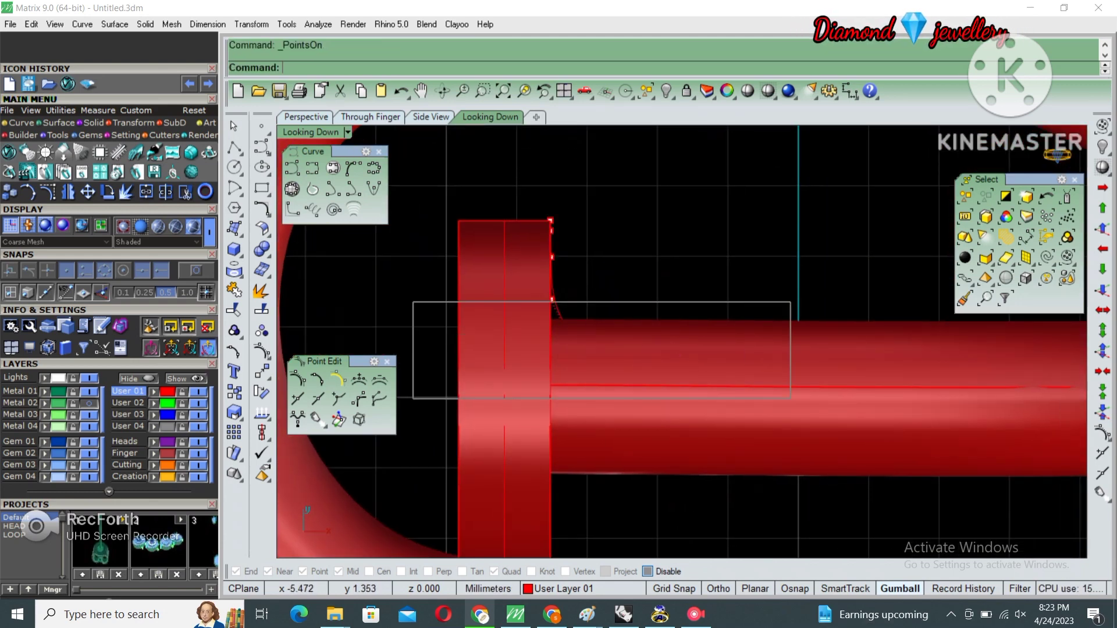
drag(637, 328, 637, 294)
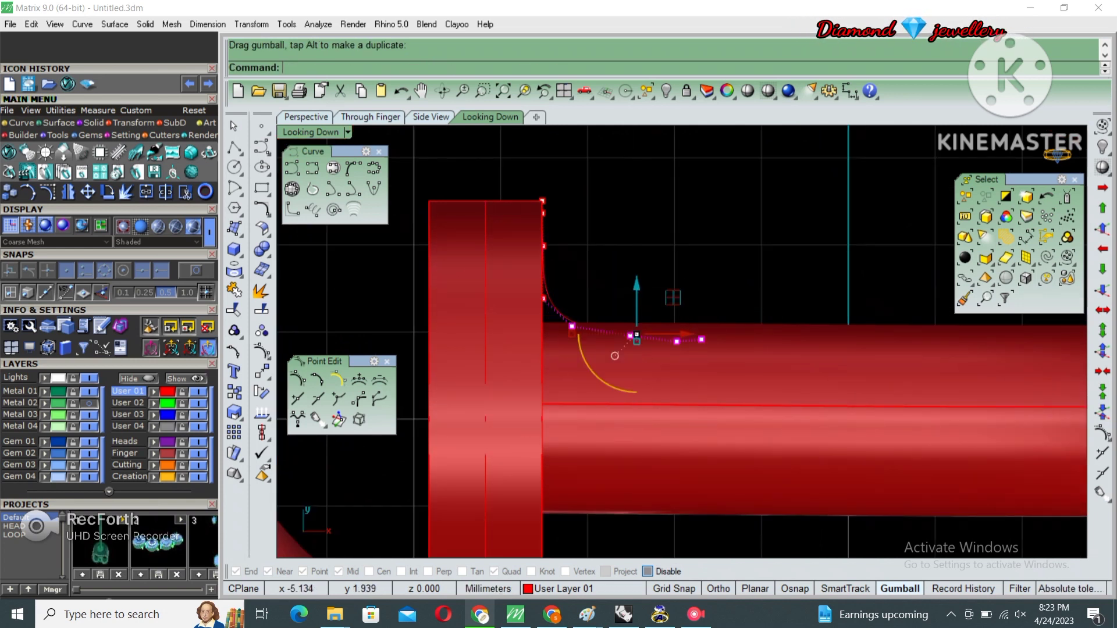
drag(402, 250, 567, 315)
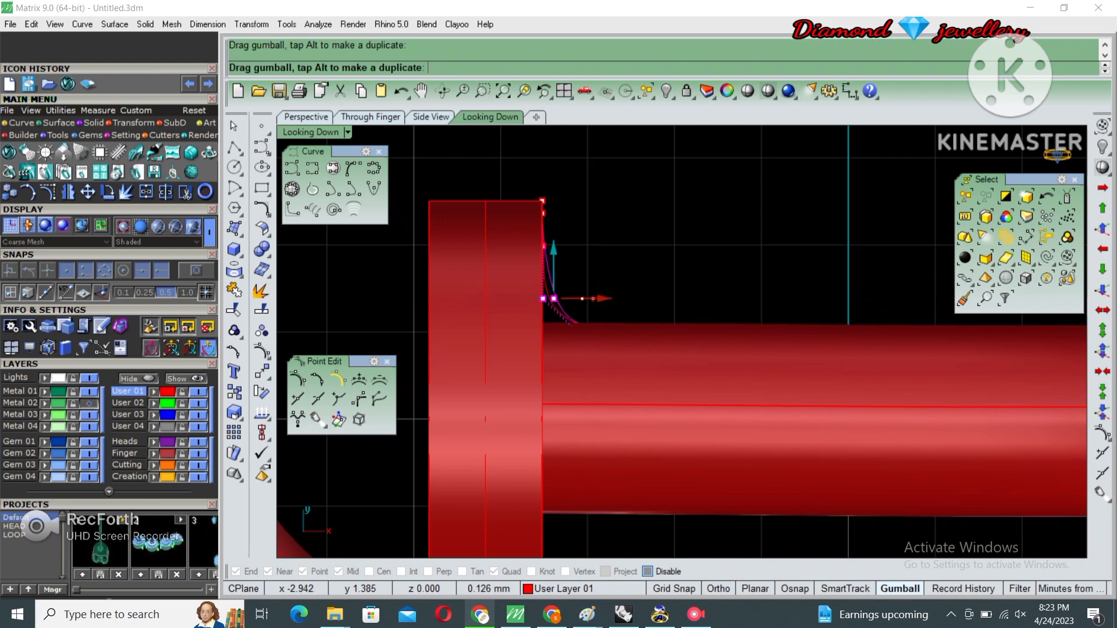
drag(590, 299, 555, 299)
- Shift the neck curve's end point slightly right, then restore the four-view layout
scroll(526, 309, up, 2)
click(576, 329)
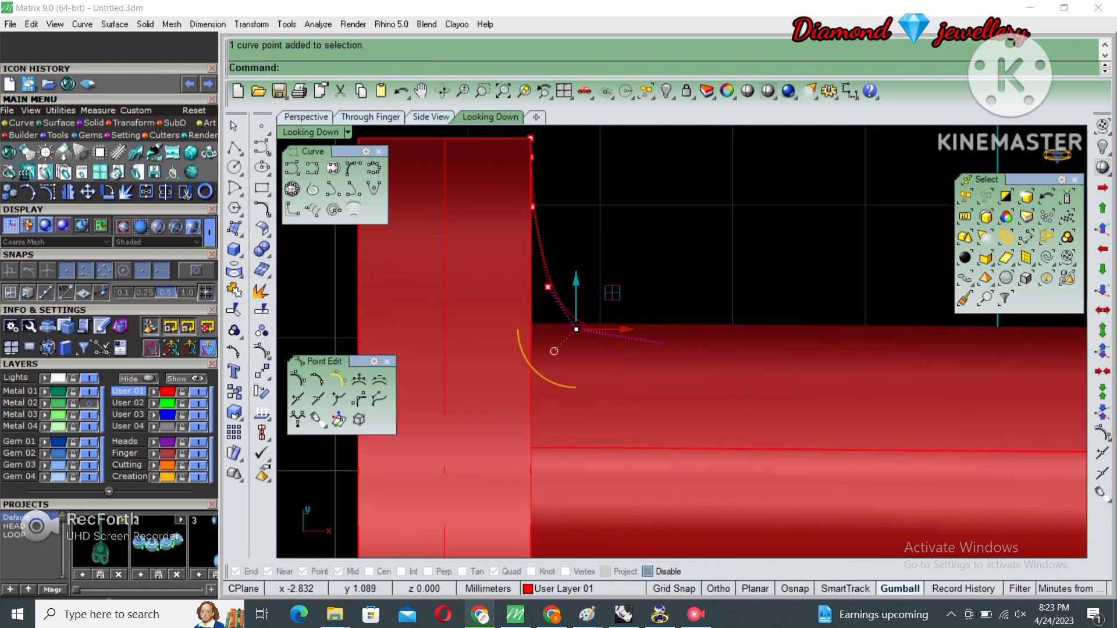
drag(622, 329, 634, 330)
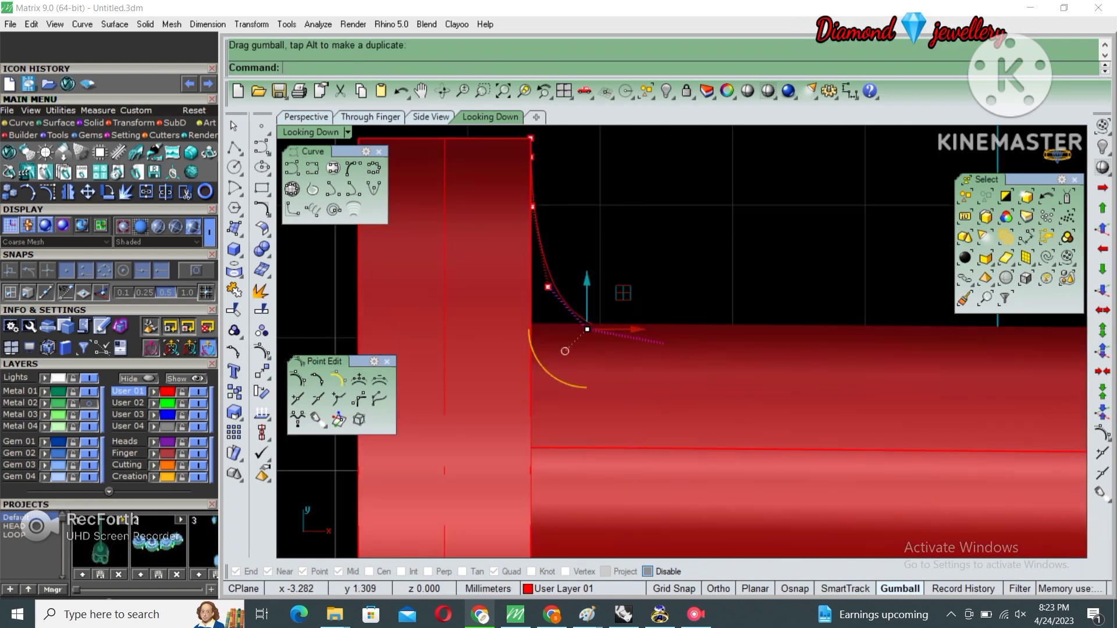
click(582, 318)
scroll(601, 293, down, 3)
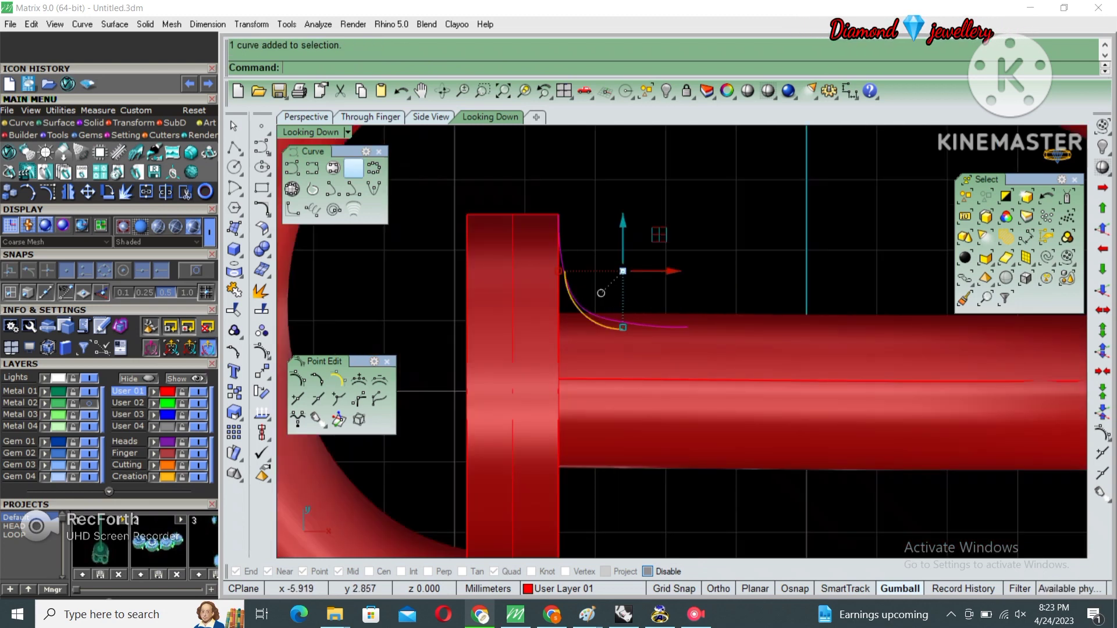
key(ctrl+m)
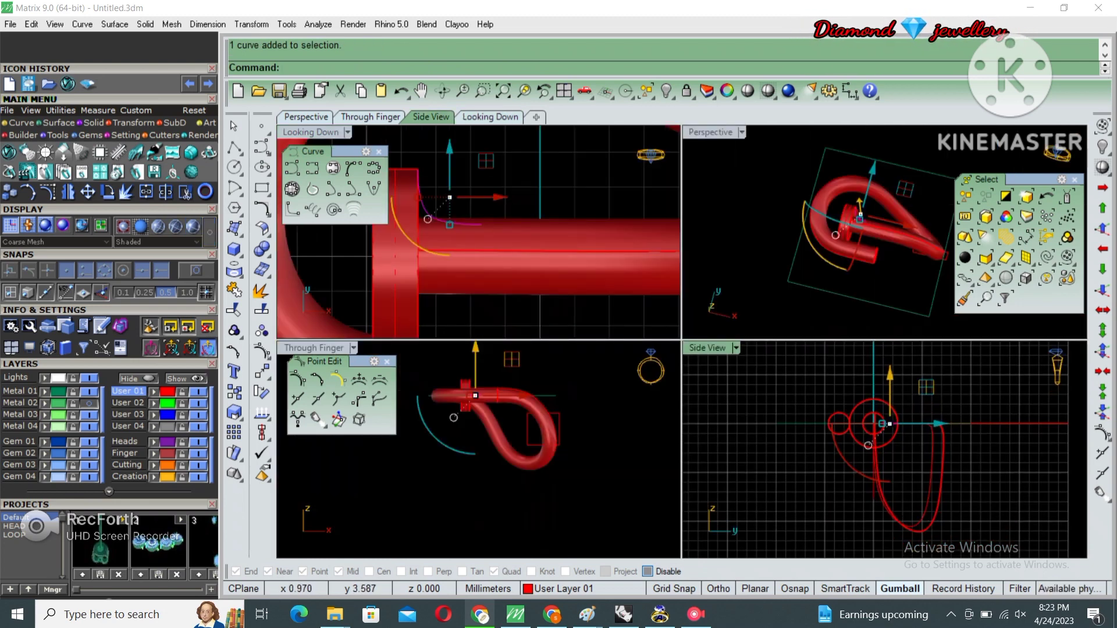
text(Rev)
- Trial-revolve the neck curve around the shaft axis from origin 0, inspect it, then undo it
key(Return)
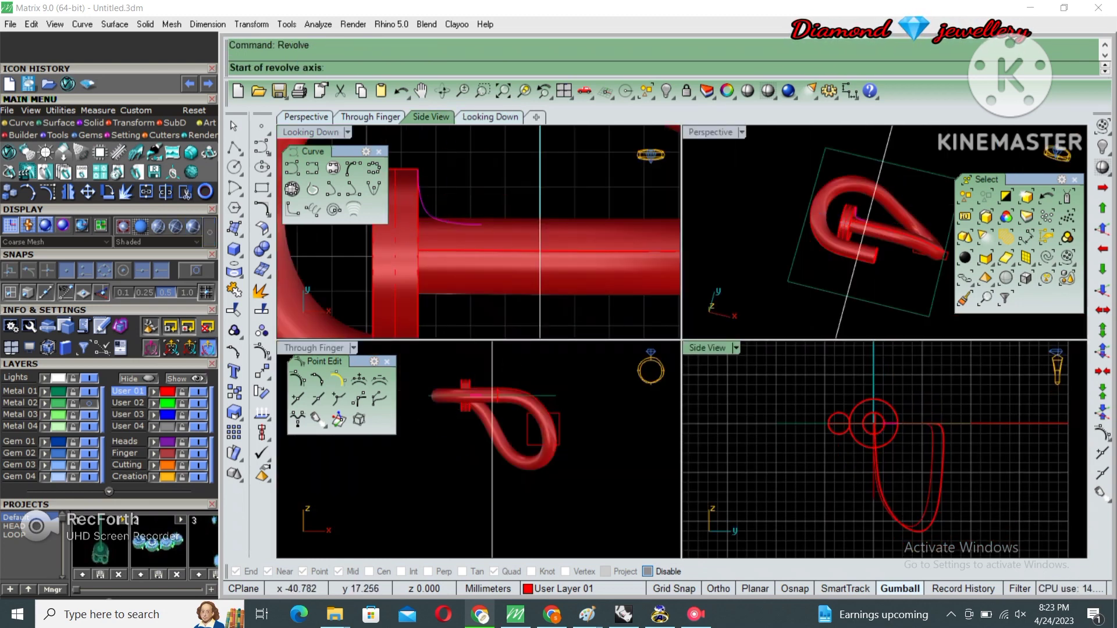
text(0)
key(Return)
click(476, 256)
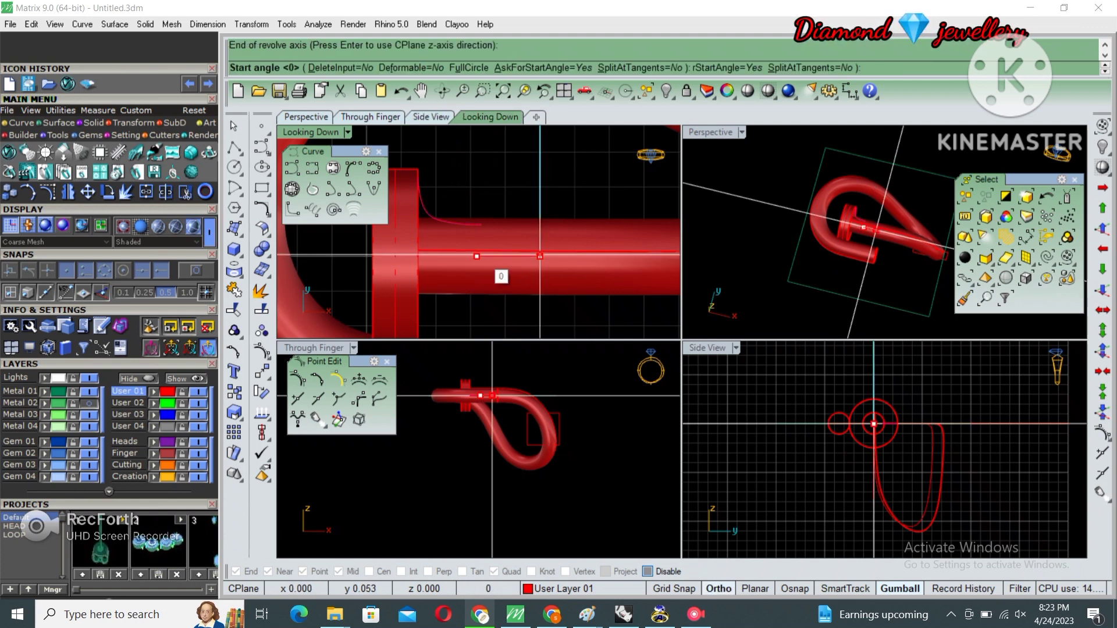
key(Return)
key(Return)
double_click(709, 132)
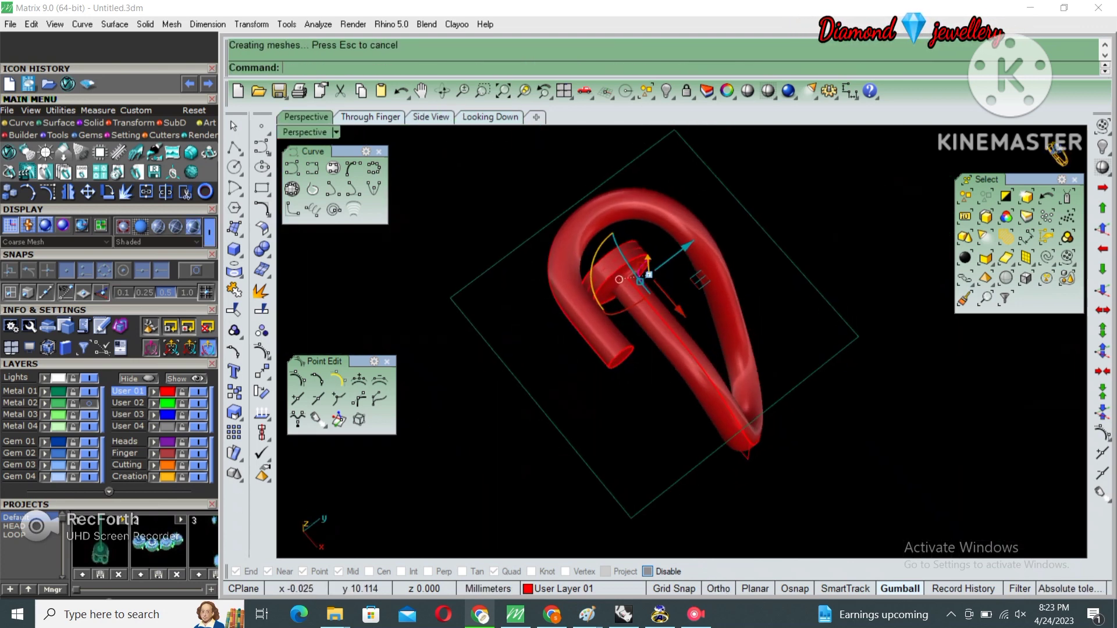
scroll(641, 262, up, 2)
scroll(640, 262, up, 2)
scroll(641, 262, up, 3)
scroll(582, 262, up, 2)
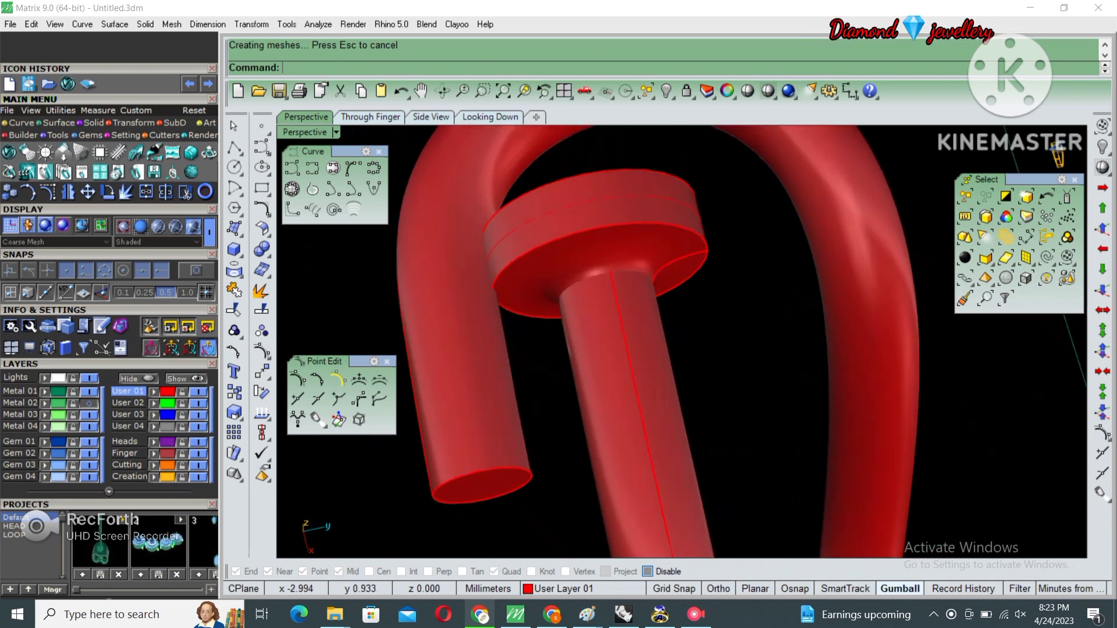
scroll(582, 262, up, 1)
scroll(582, 262, up, 1)
scroll(582, 262, up, 2)
key(ctrl+z)
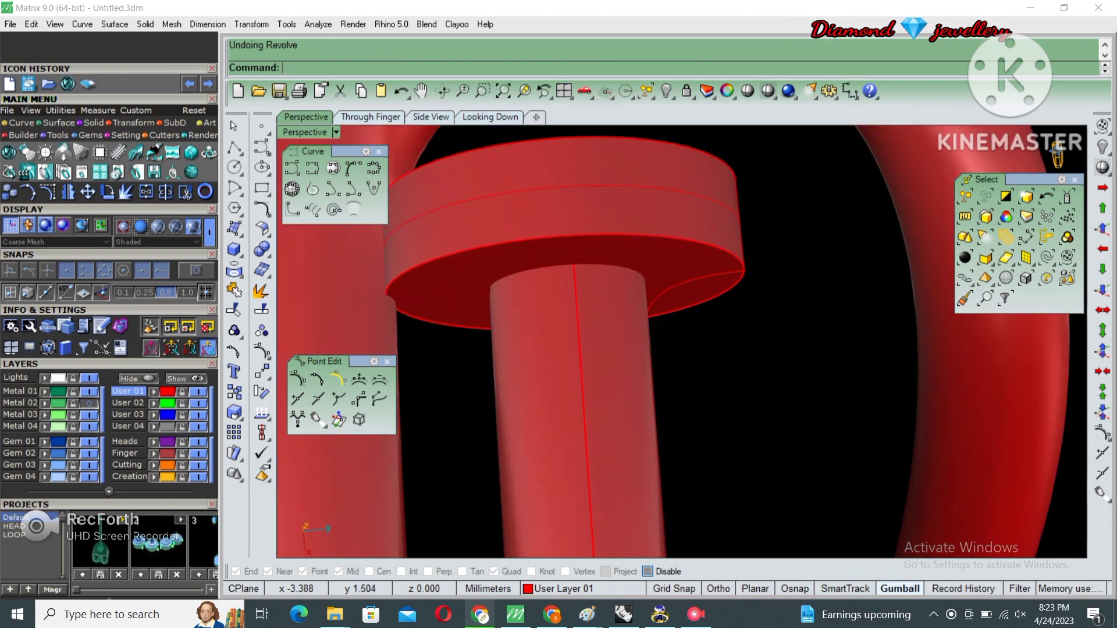
- In wireframe, lower five neck profile points and one more point slightly
right_drag(582, 349, 599, 343)
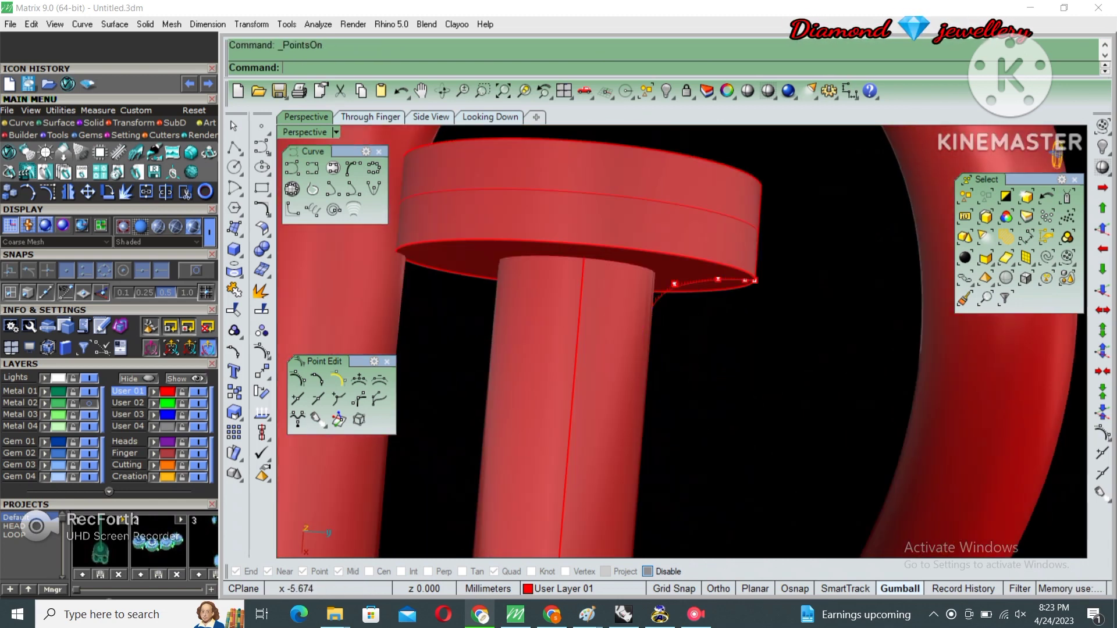
key(ctrl+alt+w)
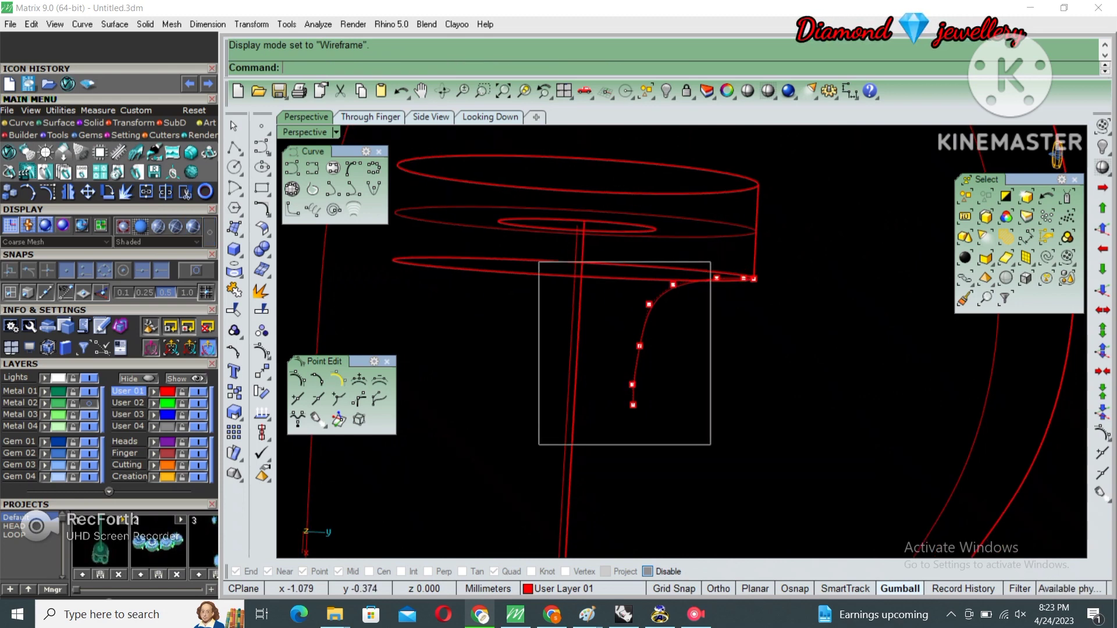
drag(539, 257, 710, 445)
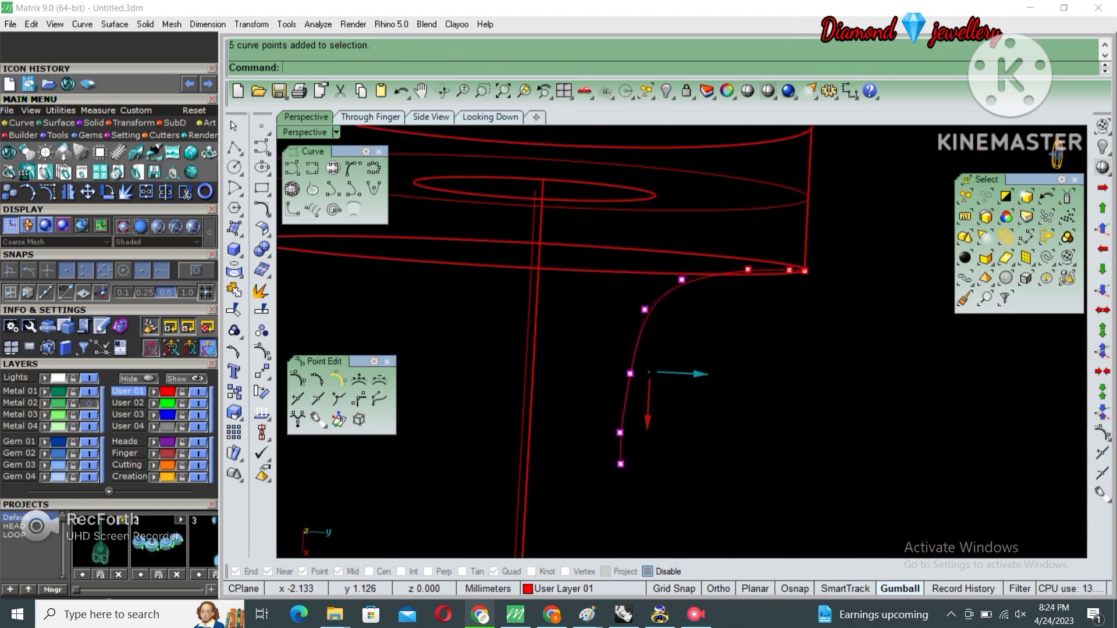
drag(647, 410, 683, 418)
click(645, 318)
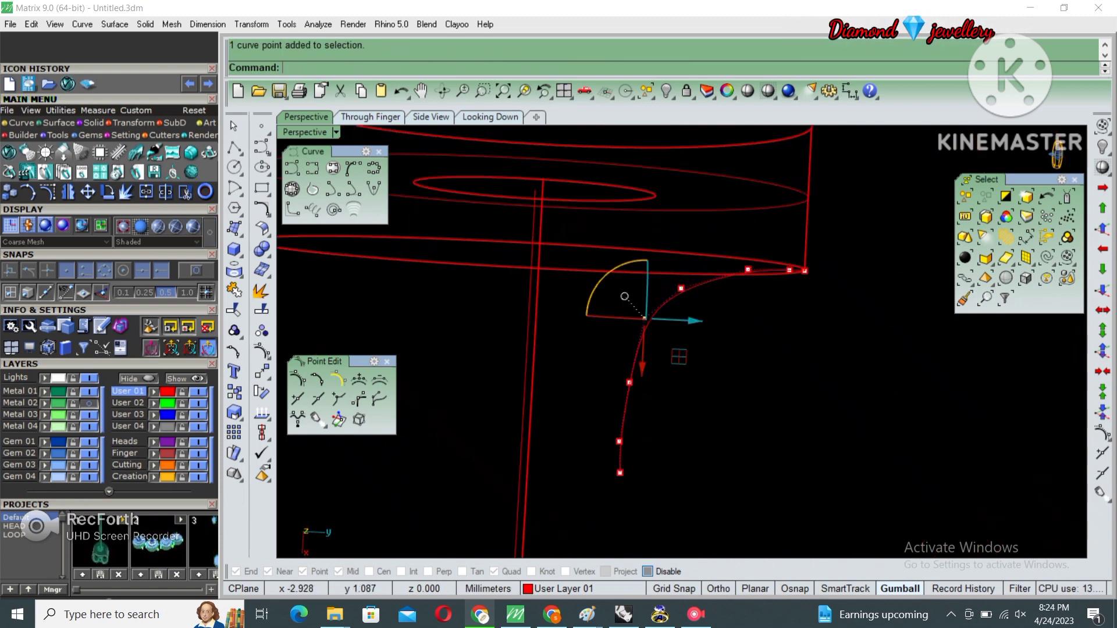
drag(643, 368, 643, 377)
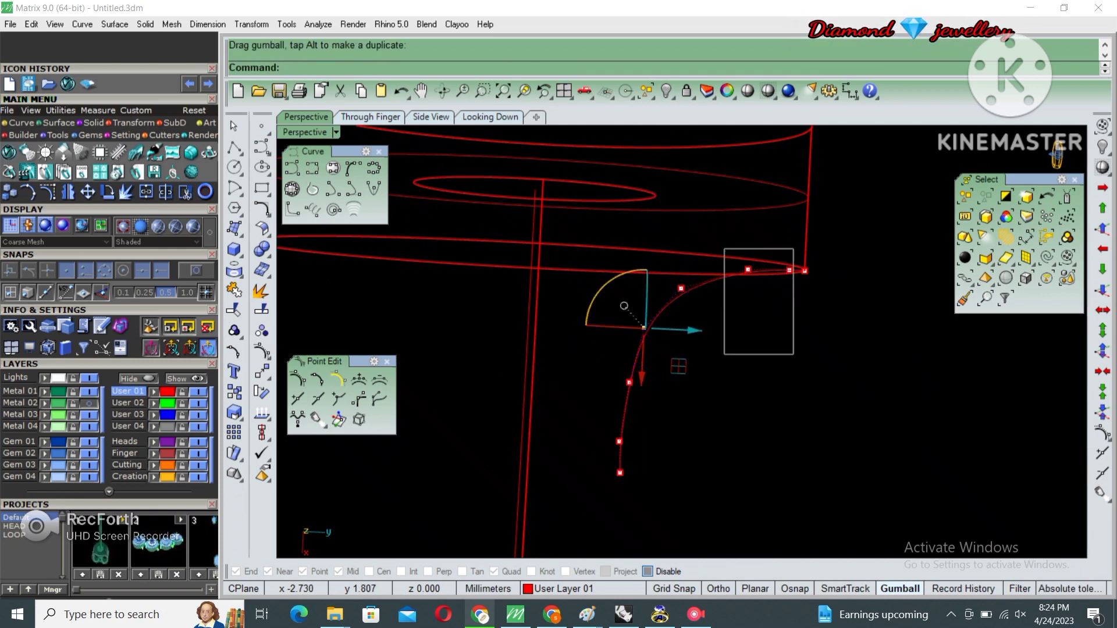
- Adjust the two points near the disc edge and another profile point, then return to shaded display
shift+drag(725, 250, 793, 355)
right_drag(793, 354, 861, 318)
drag(711, 326, 698, 270)
key(Escape)
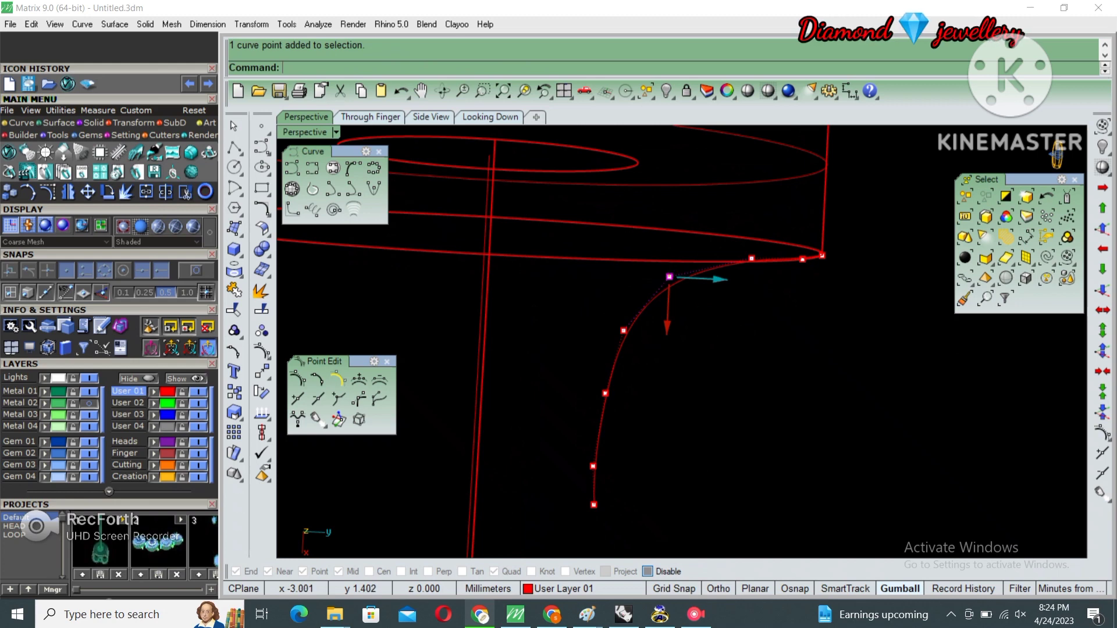
drag(668, 321, 668, 329)
right_drag(669, 350, 640, 326)
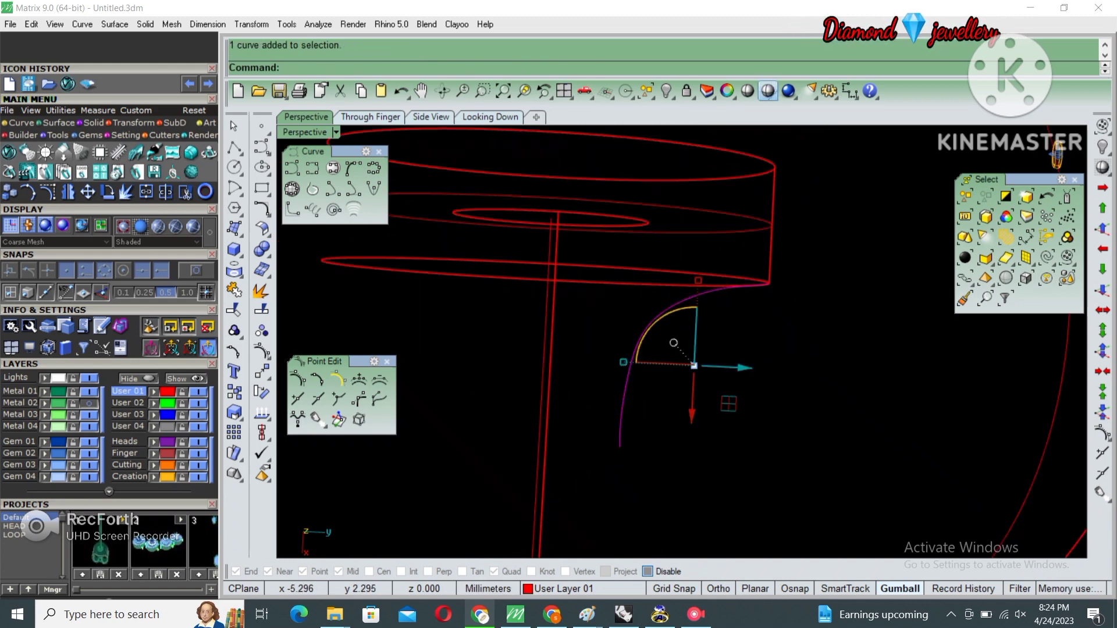
key(ctrl+alt+s)
text(re)
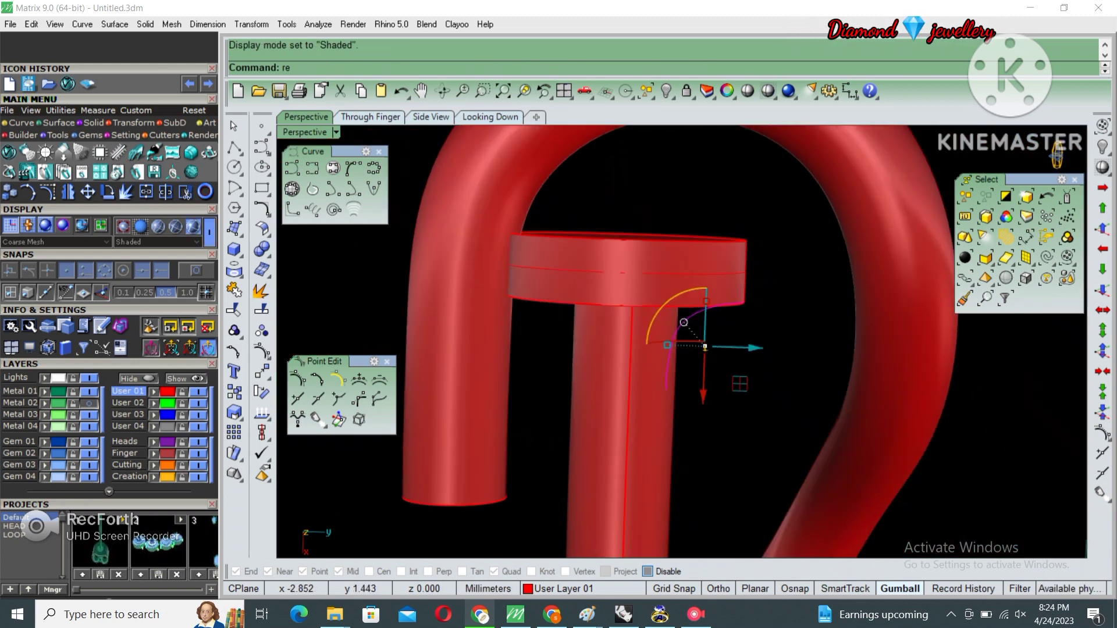
- Revolve the neck profile a full turn around the shaft axis from origin 0 into a flared collar
text(volve)
key(Return)
text(0)
key(Return)
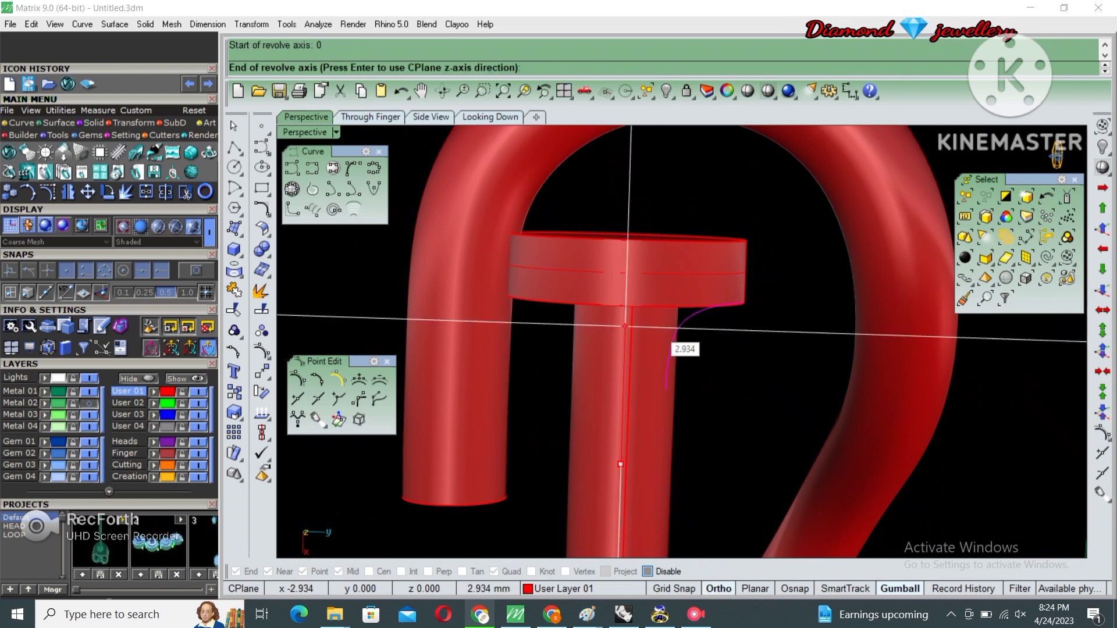
click(627, 326)
key(Return)
key(Return)
right_drag(626, 325, 741, 378)
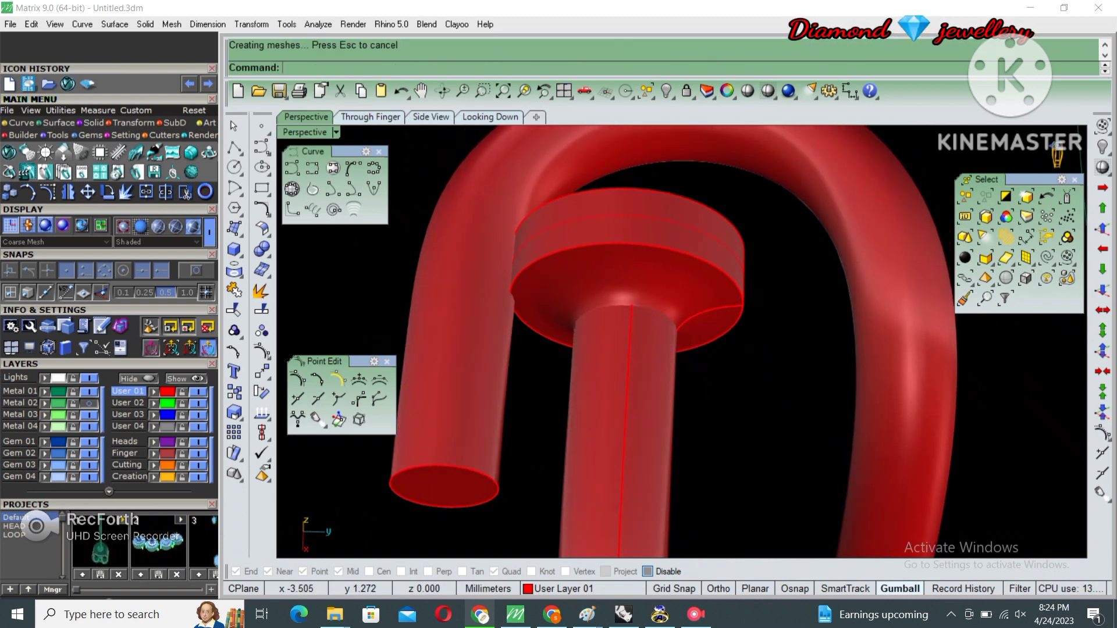
click(629, 326)
right_drag(628, 326, 768, 349)
key(Escape)
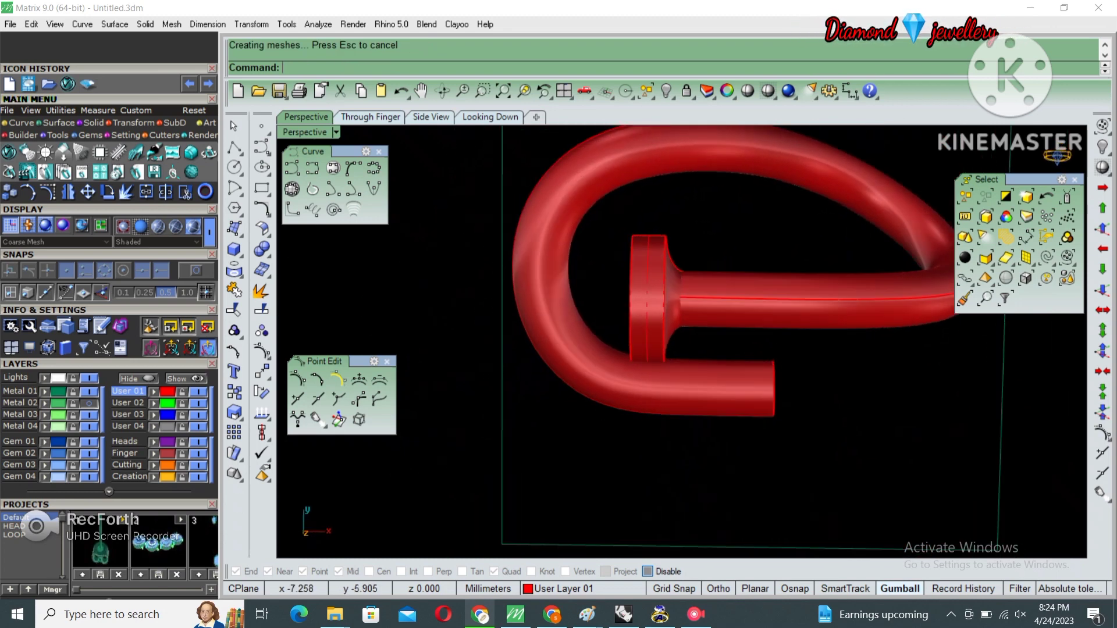
- Group the tube, head and curves into one piece and restore the four views
drag(584, 228, 718, 456)
right_drag(718, 455, 756, 460)
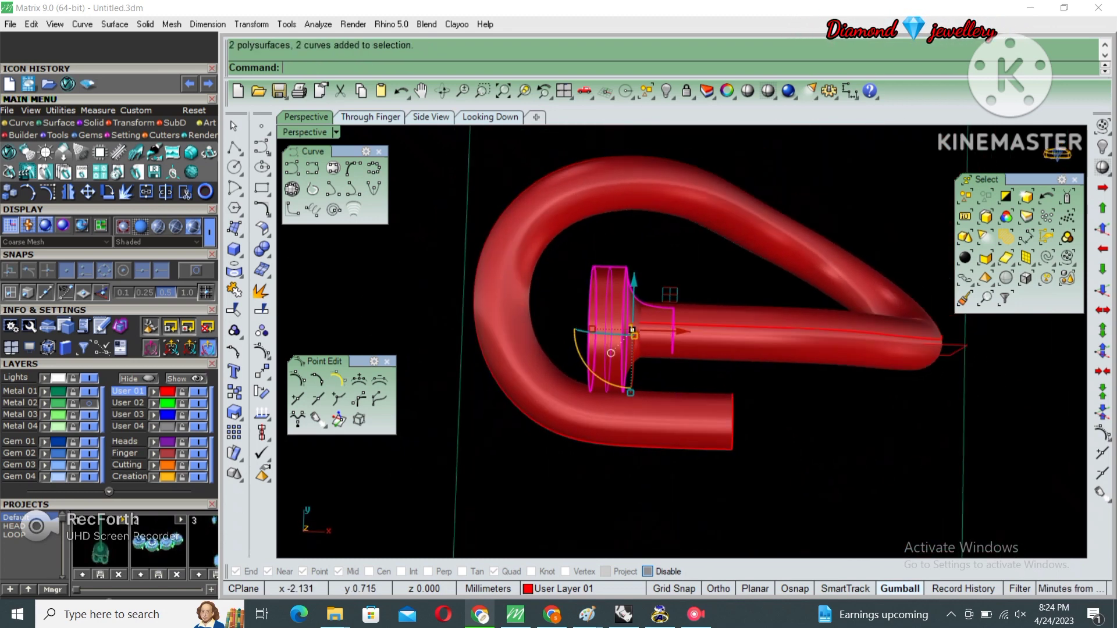
key(ctrl+g)
key(Escape)
mouse_move(670, 294)
right_down()
mouse_move(756, 326)
mouse_move(762, 390)
right_up()
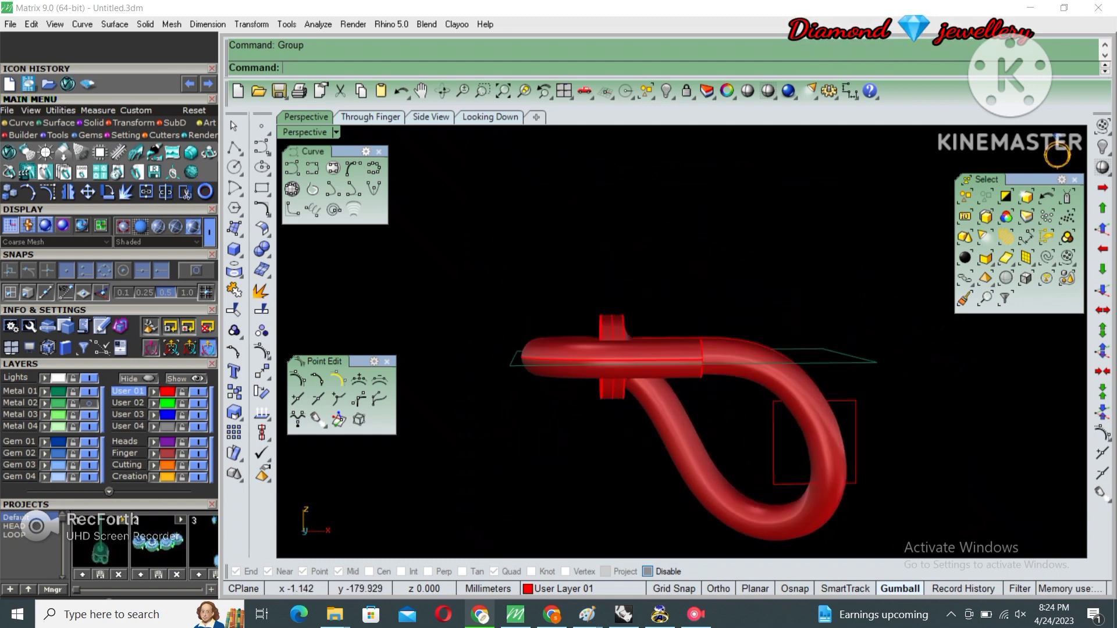
key(ctrl+m)
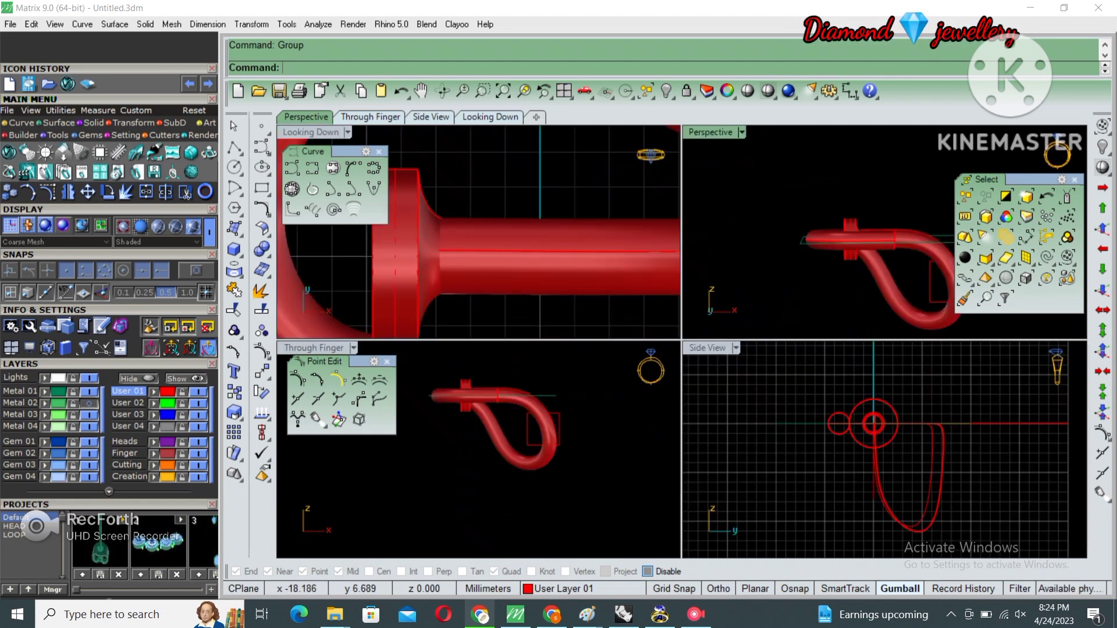
- Delete the piped tube body, leaving the bare hoop curve
double_click(314, 348)
scroll(634, 278, up, 3)
click(617, 279)
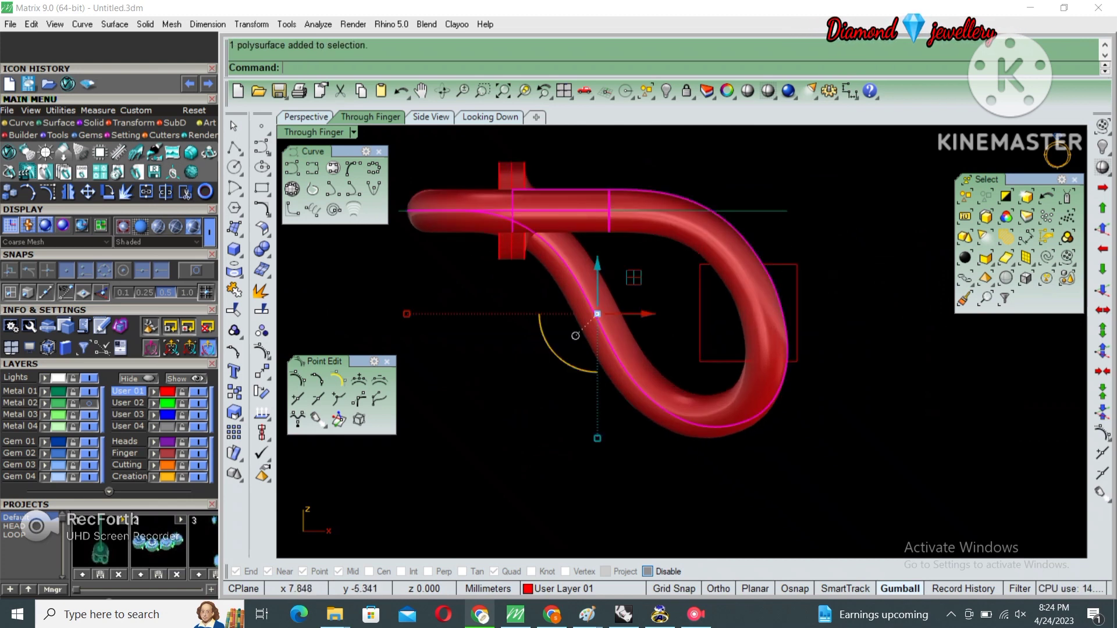
right_drag(634, 278, 654, 312)
key(Delete)
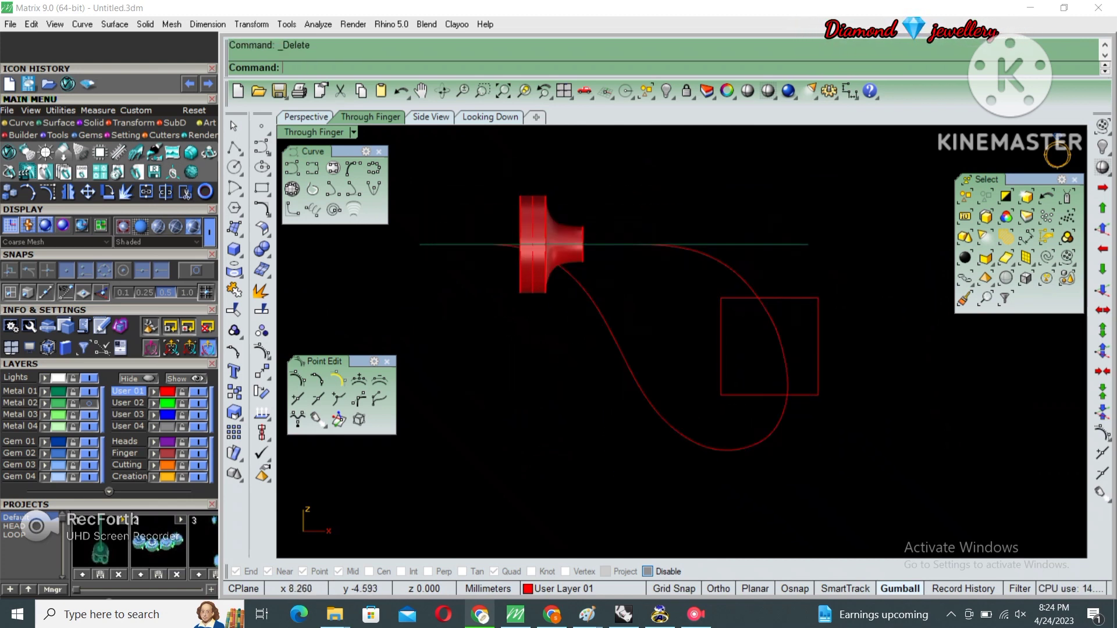
scroll(655, 312, up, 3)
- Turn on the hoop curve's control points and drag two loop points upward
key(F10)
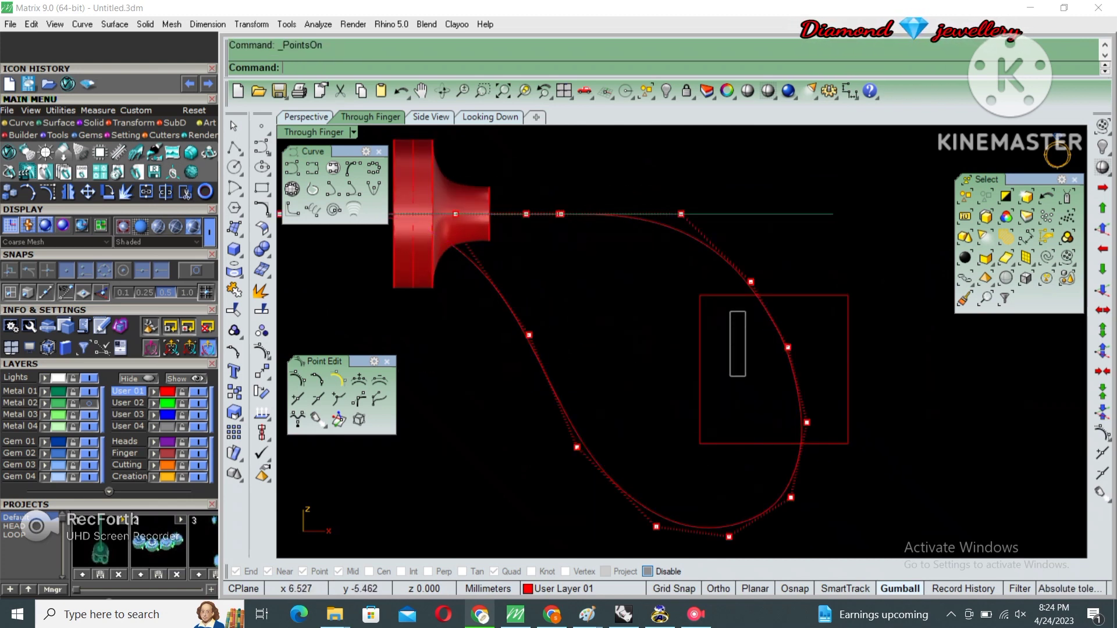
click(750, 282)
drag(729, 304, 728, 291)
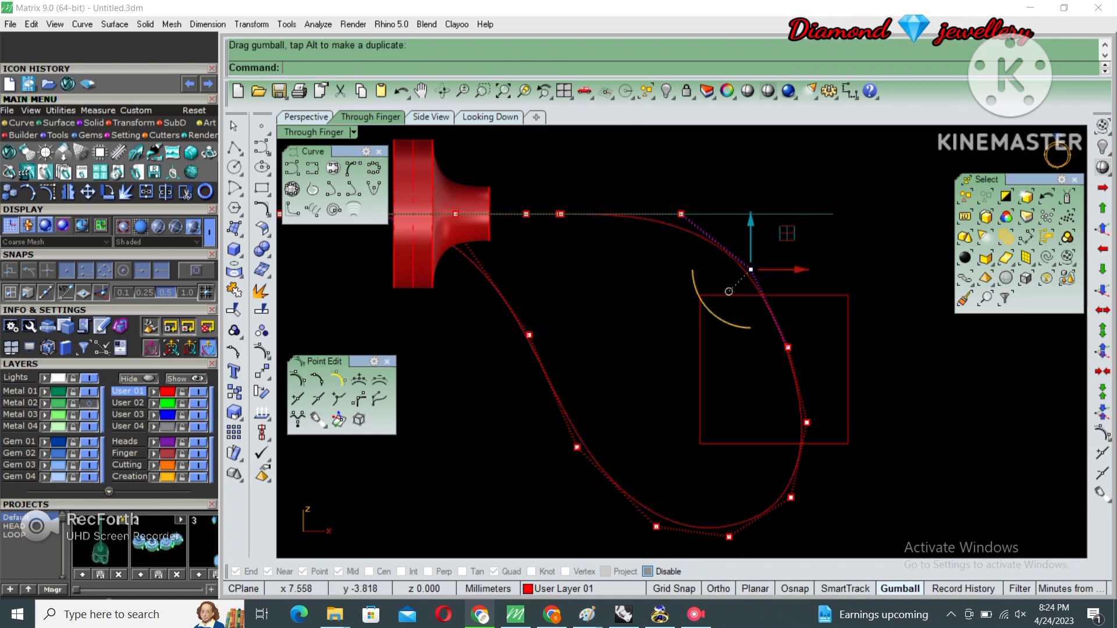
mouse_move(788, 347)
mouse_down()
mouse_move(787, 333)
mouse_move(847, 535)
mouse_up()
key(Escape)
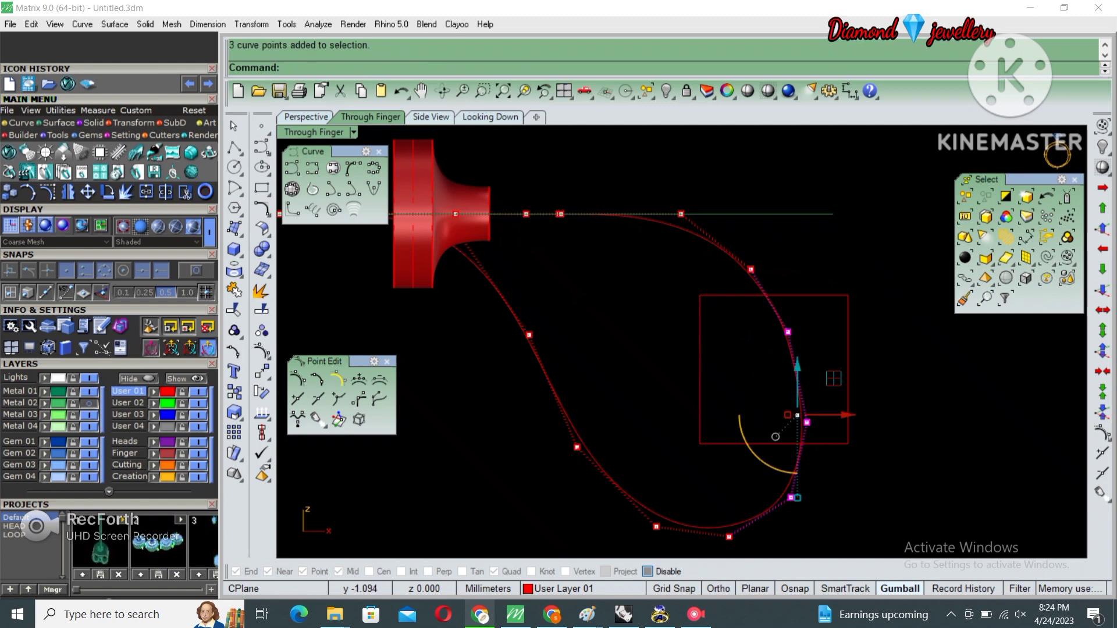
key(ctrl+m)
scroll(293, 233, down, 3)
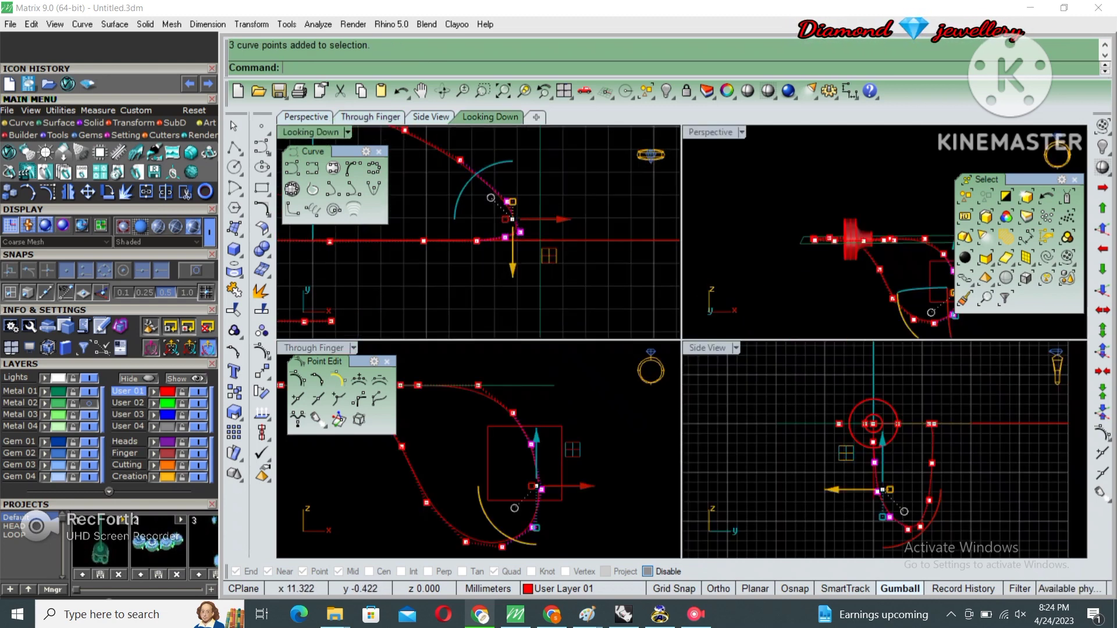
- Move selected control points on the lower loop to new positions
text(m)
key(Return)
click(531, 230)
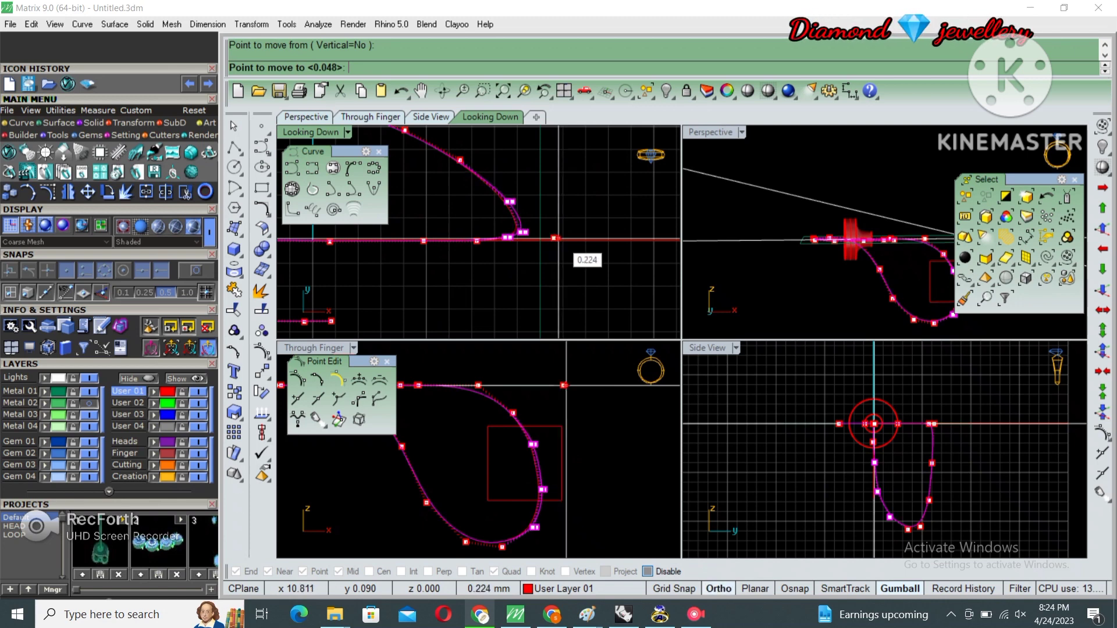
click(560, 238)
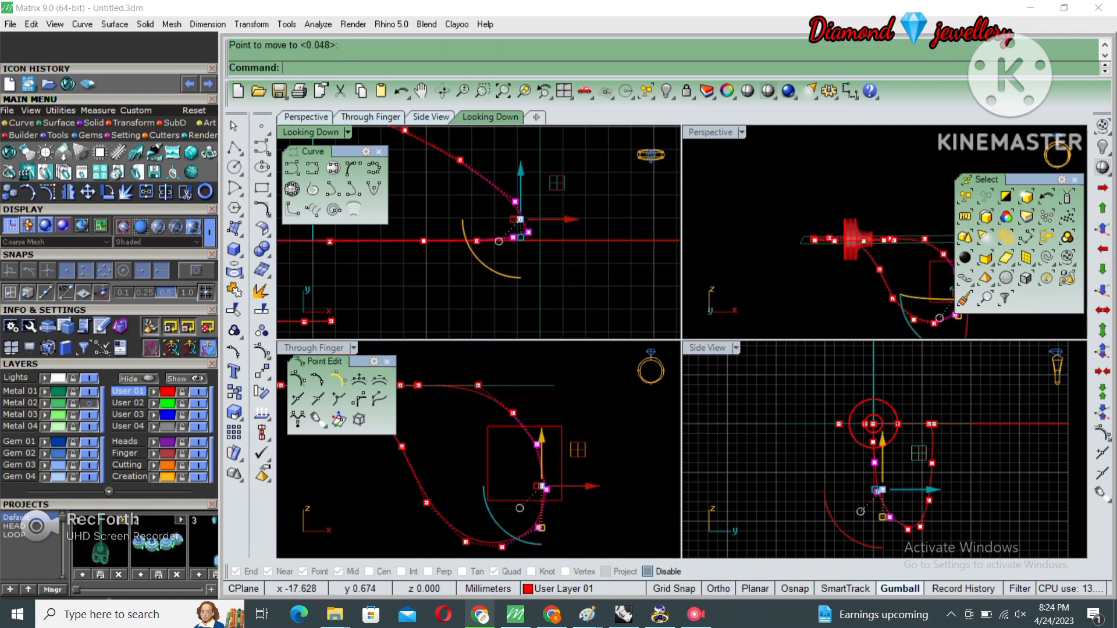
click(370, 116)
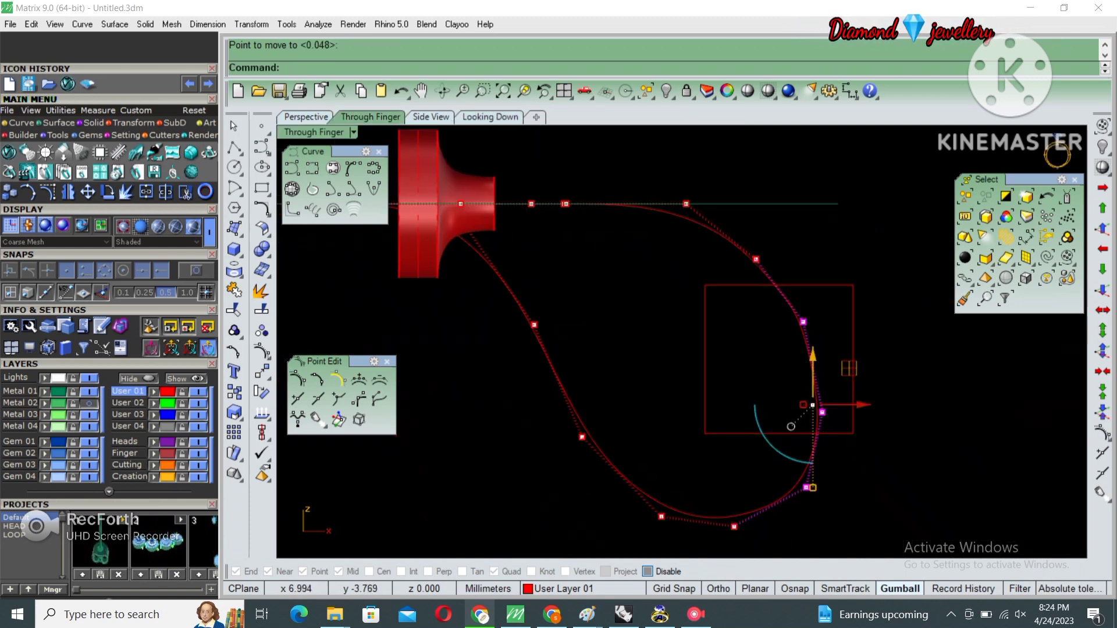
click(756, 259)
scroll(775, 244, up, 3)
key(Return)
click(748, 266)
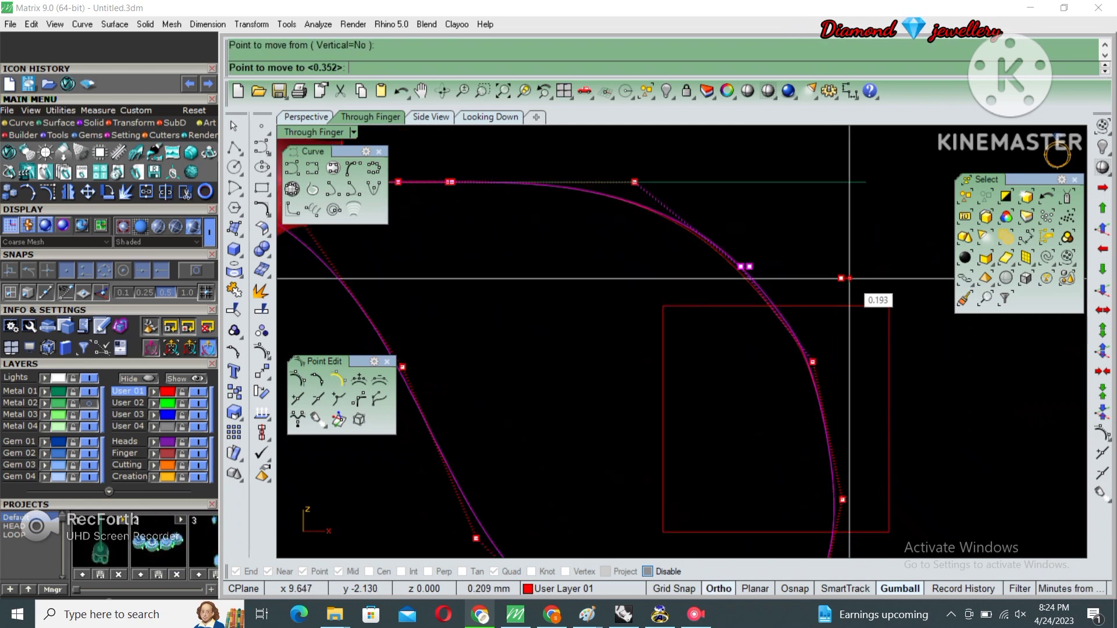
click(849, 278)
scroll(850, 278, down, 3)
- Move further loop control points to reshape the right-hand loop around the small square
click(820, 304)
key(Return)
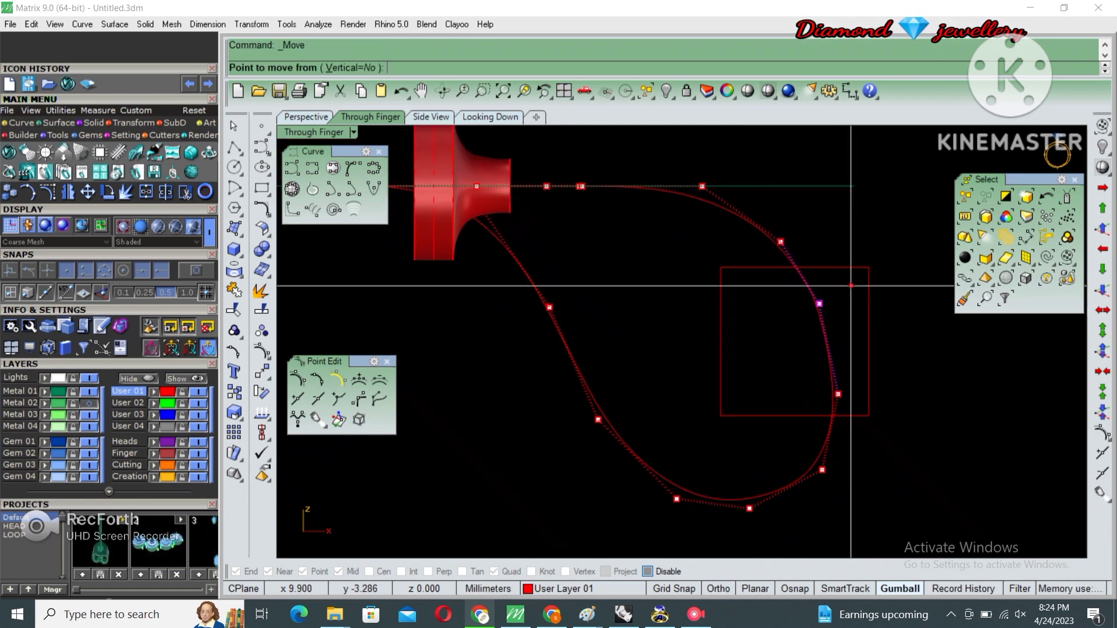
click(853, 290)
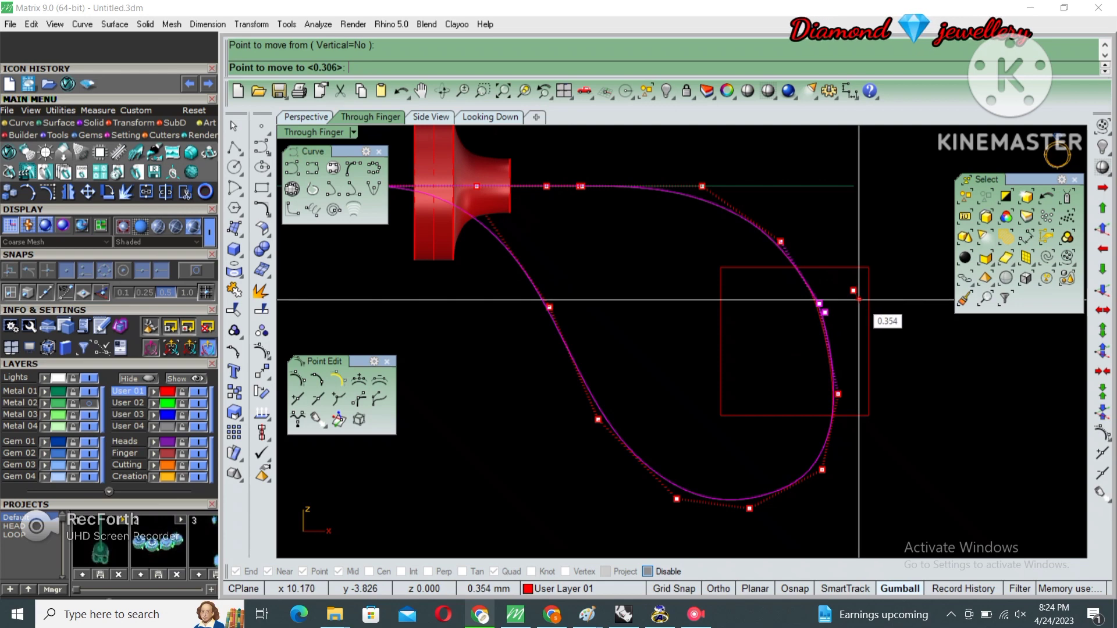
click(858, 301)
right_drag(817, 416, 823, 371)
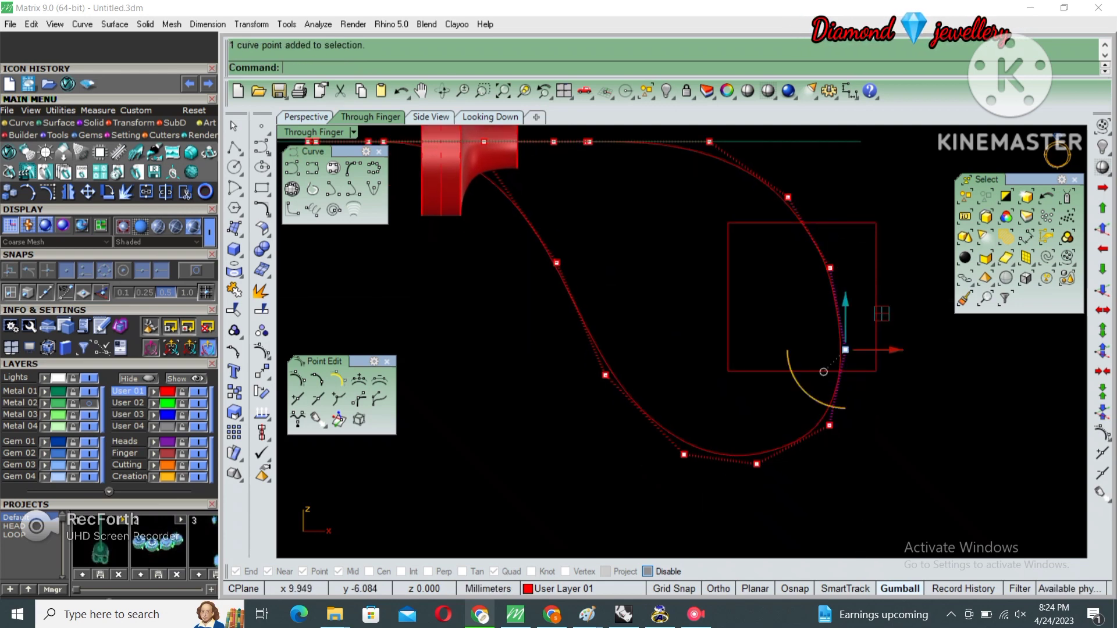
key(Return)
click(878, 329)
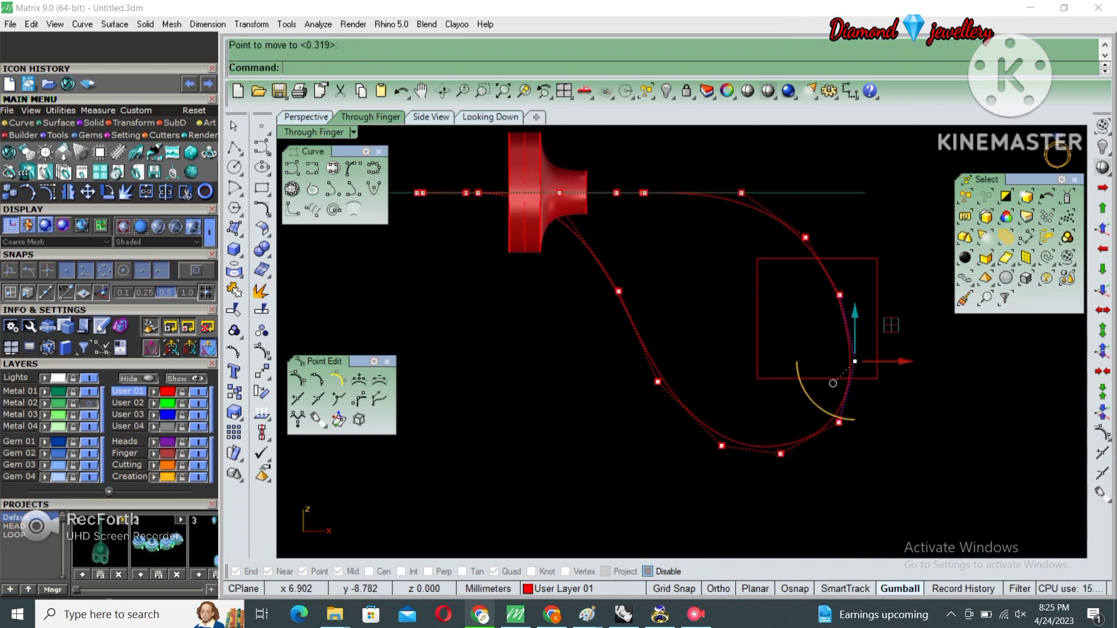
scroll(754, 453, down, 3)
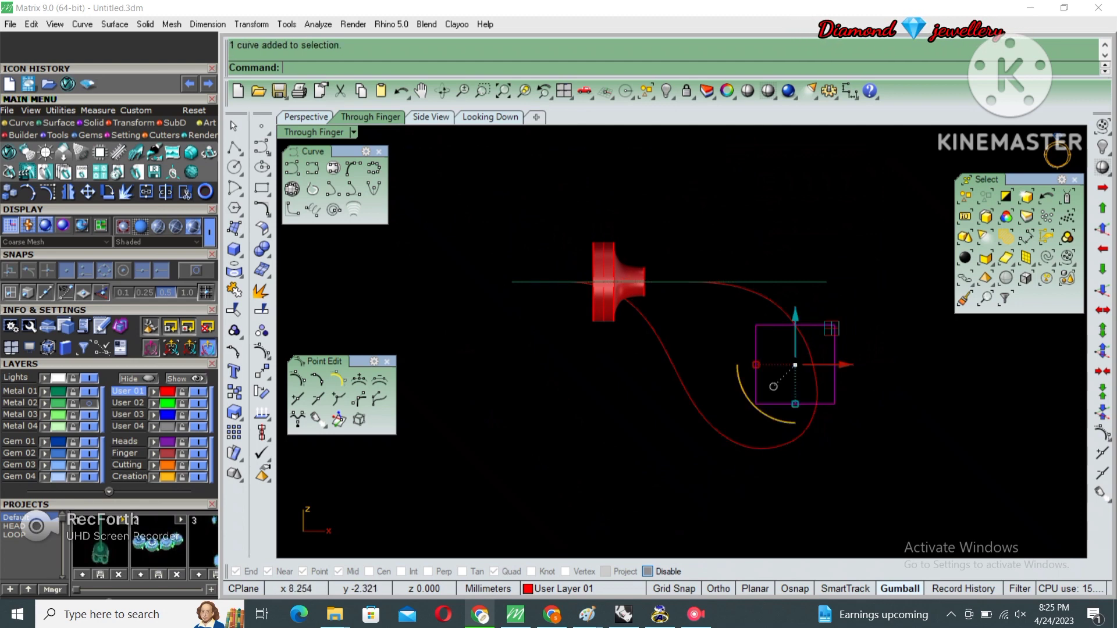
- Lower the last loop point, restore the four viewports and pan the top view slightly
drag(795, 329, 796, 337)
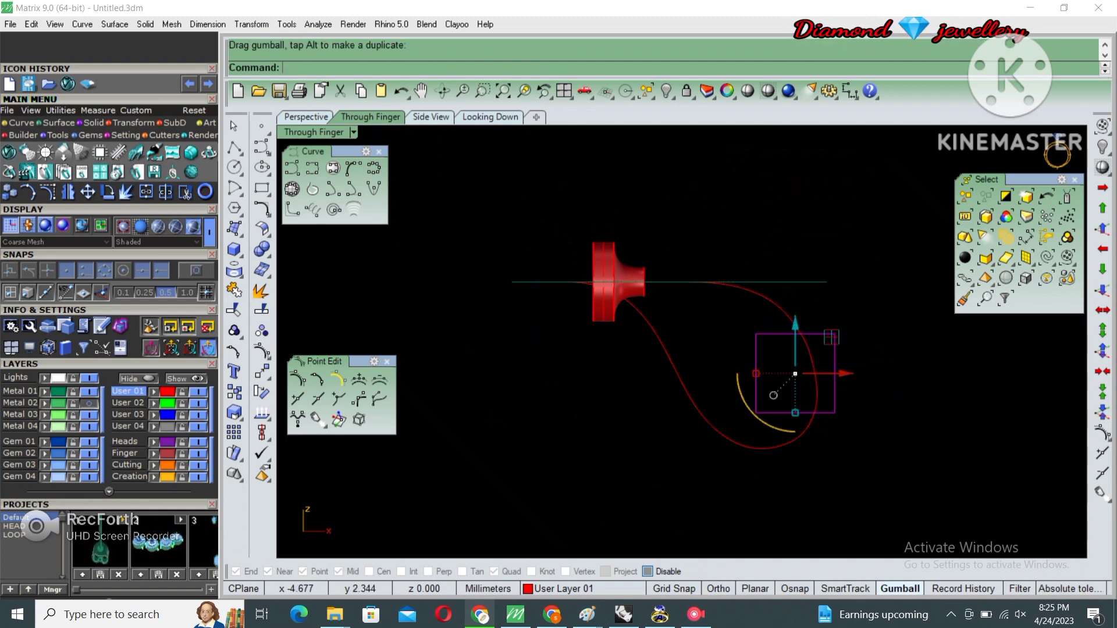
key(ctrl+m)
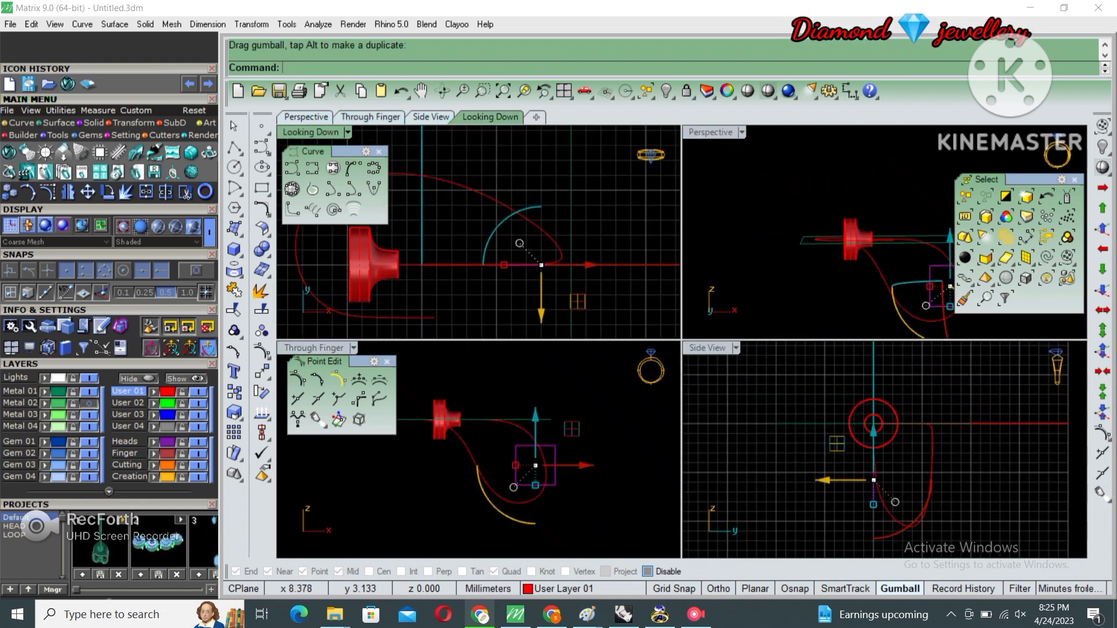
right_drag(478, 233, 488, 224)
text(Pip)
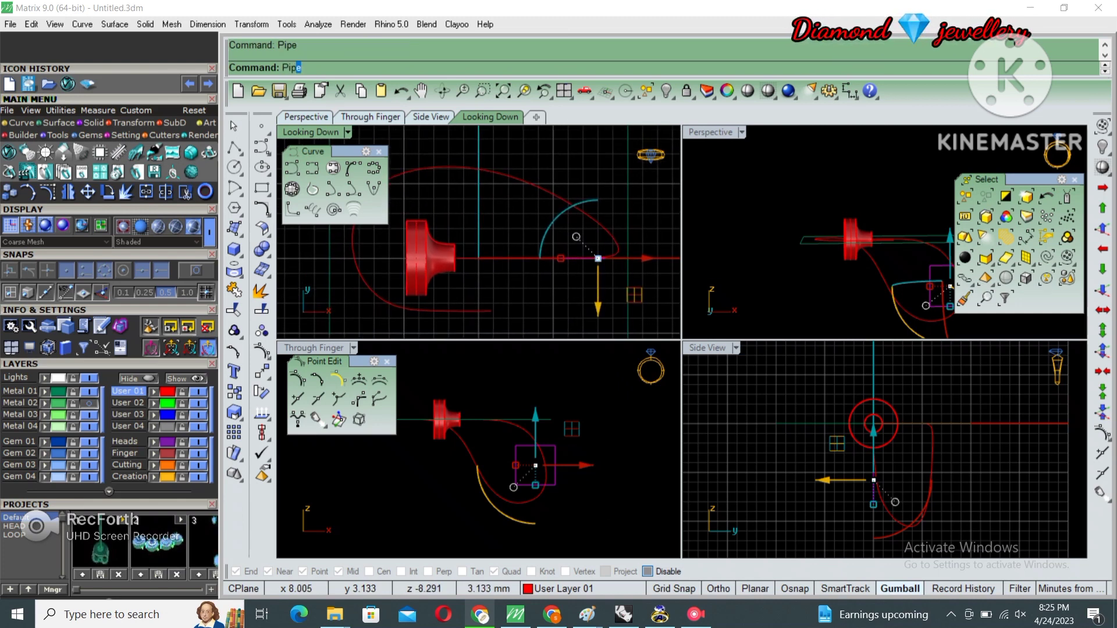
key(Return)
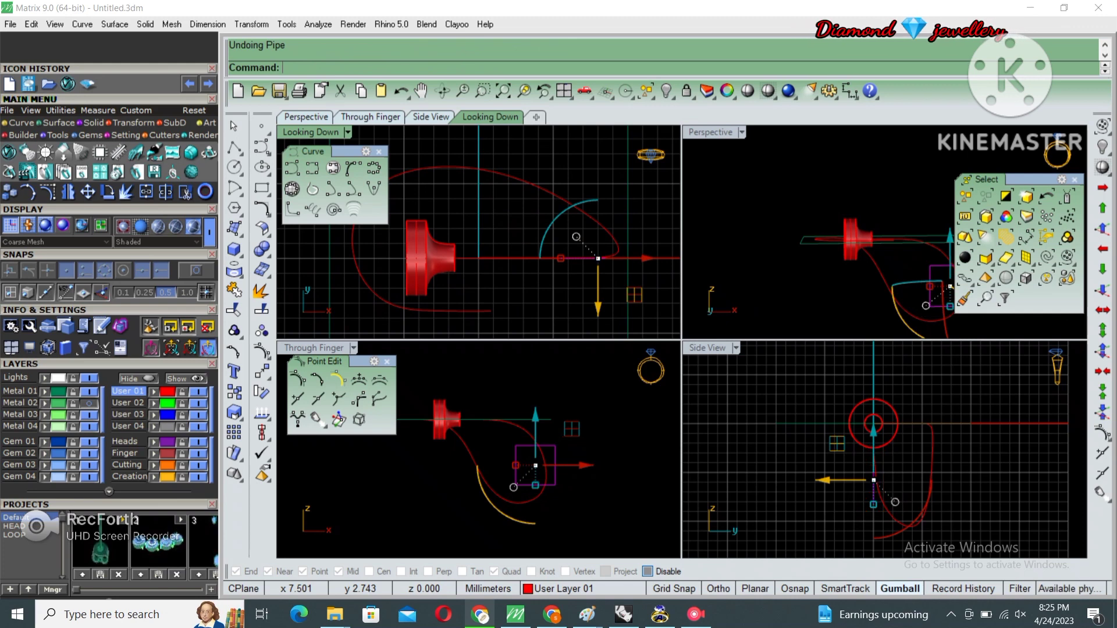
- Pipe the reshaped hoop curve with the default radii, rebuilding the thick red wire body
key(Escape)
click(464, 261)
text(Pi)
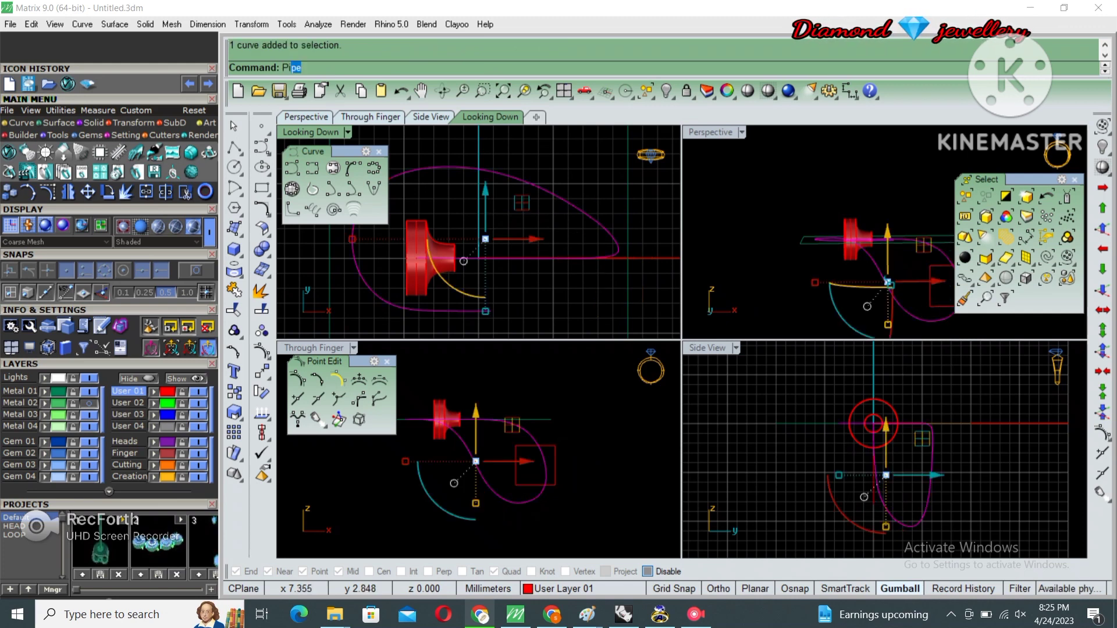
key(Return)
key(Return)
key(Return)
key(Return)
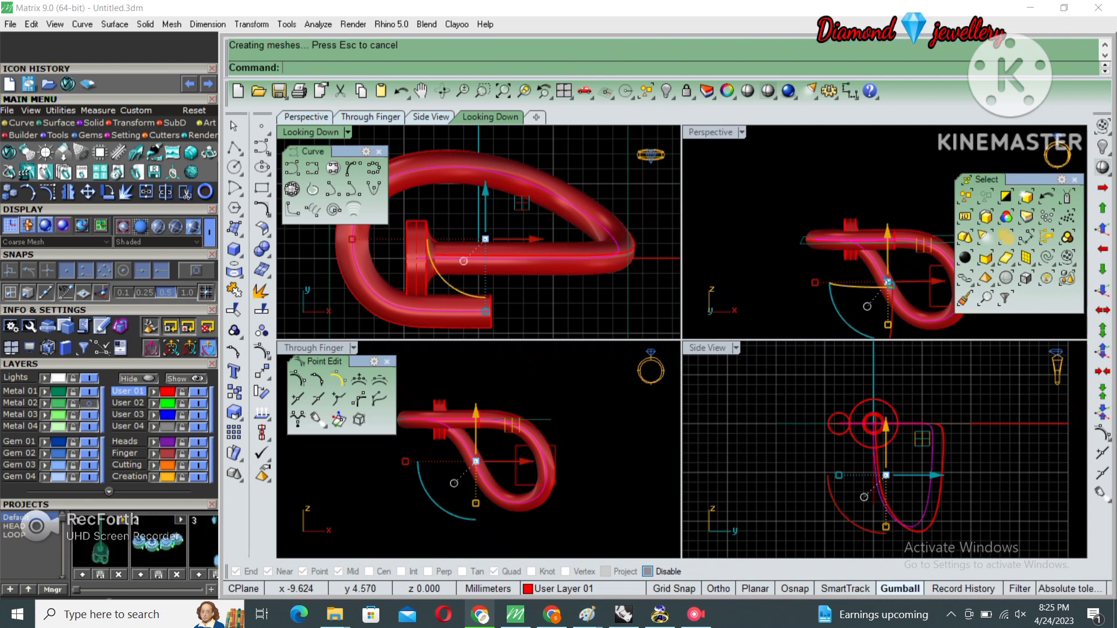
click(370, 116)
scroll(649, 335, up, 3)
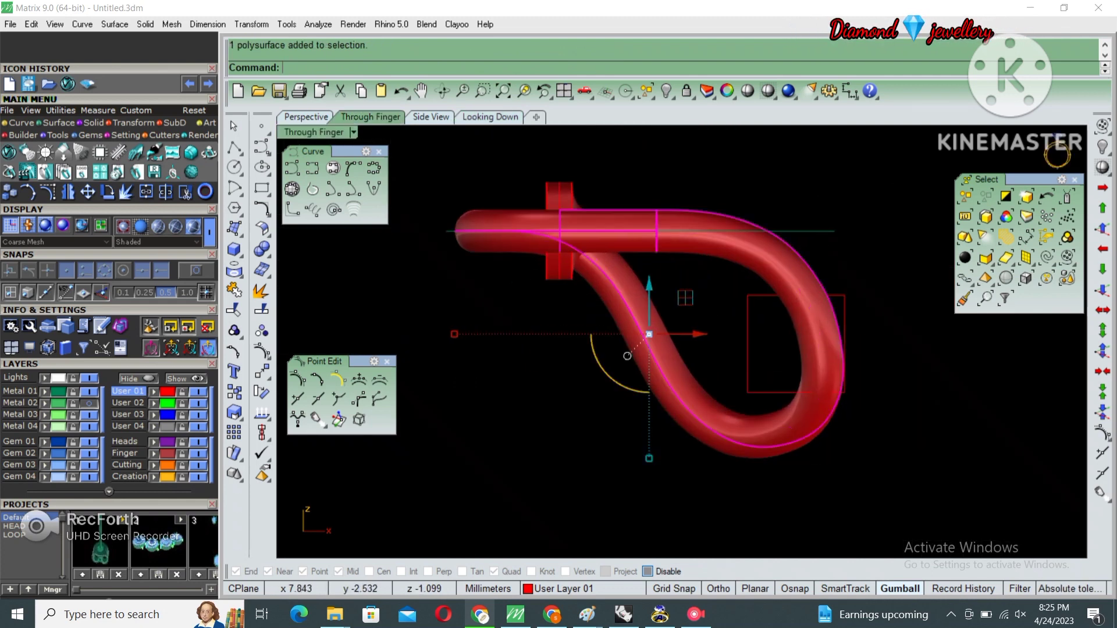
key(Escape)
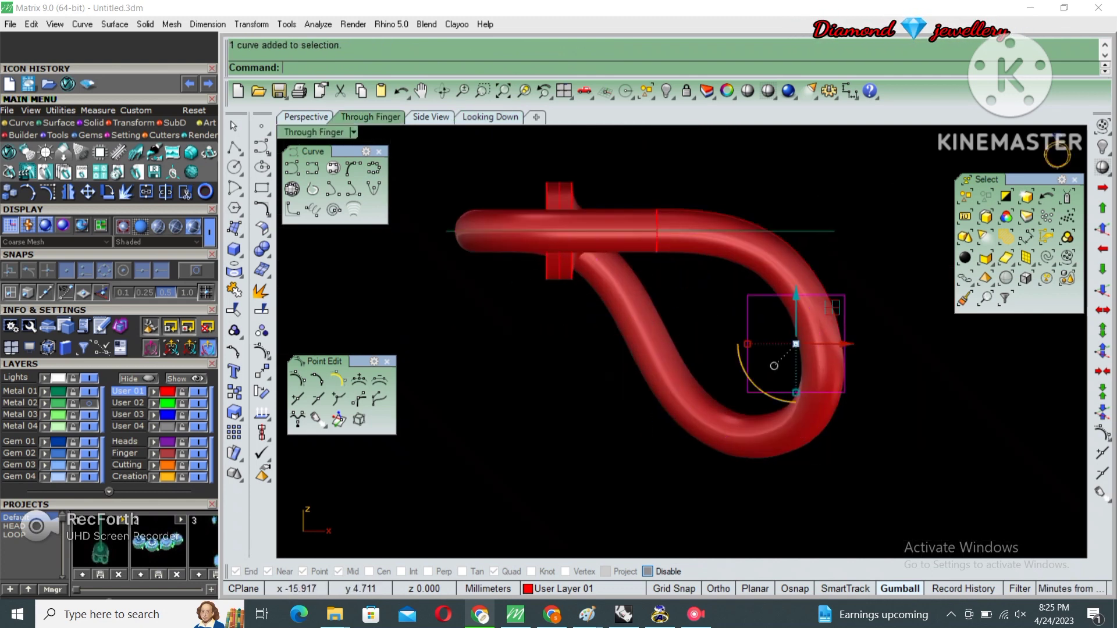
- Extrude the small curve at the loop's end into a box in the perspective view
key(ctrl+m)
double_click(707, 132)
right_drag(669, 350, 757, 419)
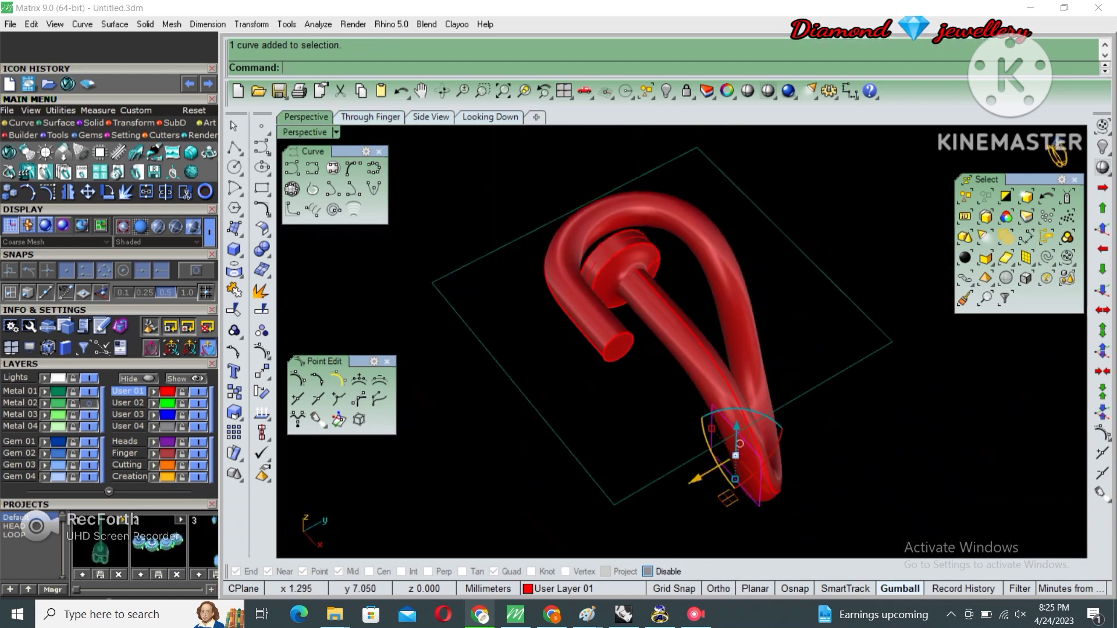
text(e)
key(Return)
click(729, 458)
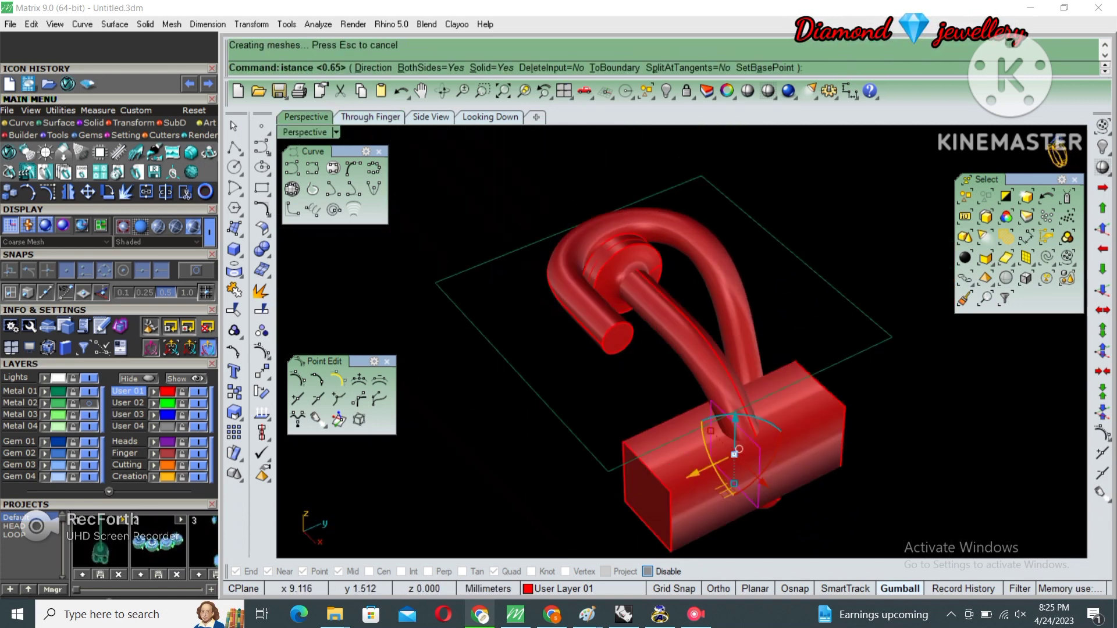
right_drag(729, 458, 782, 401)
- Subtract the box from the curved tube to cut off its end
click(687, 372)
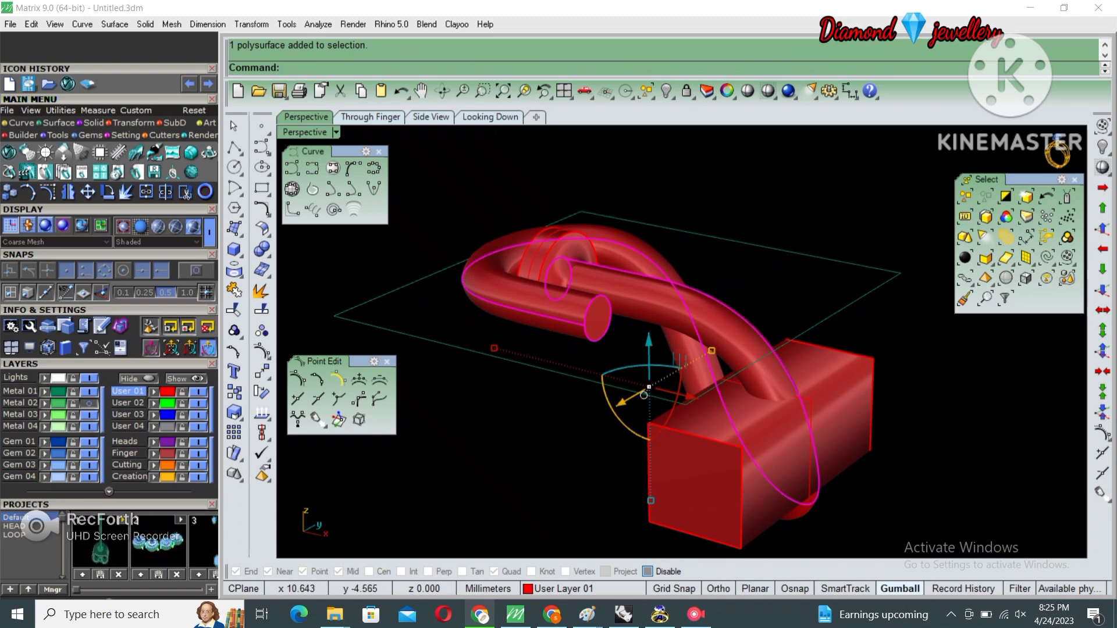
text(b)
key(Return)
click(699, 483)
key(Return)
mouse_move(699, 483)
right_down()
mouse_move(756, 442)
mouse_move(715, 349)
mouse_move(733, 361)
mouse_move(699, 349)
right_up()
click(687, 326)
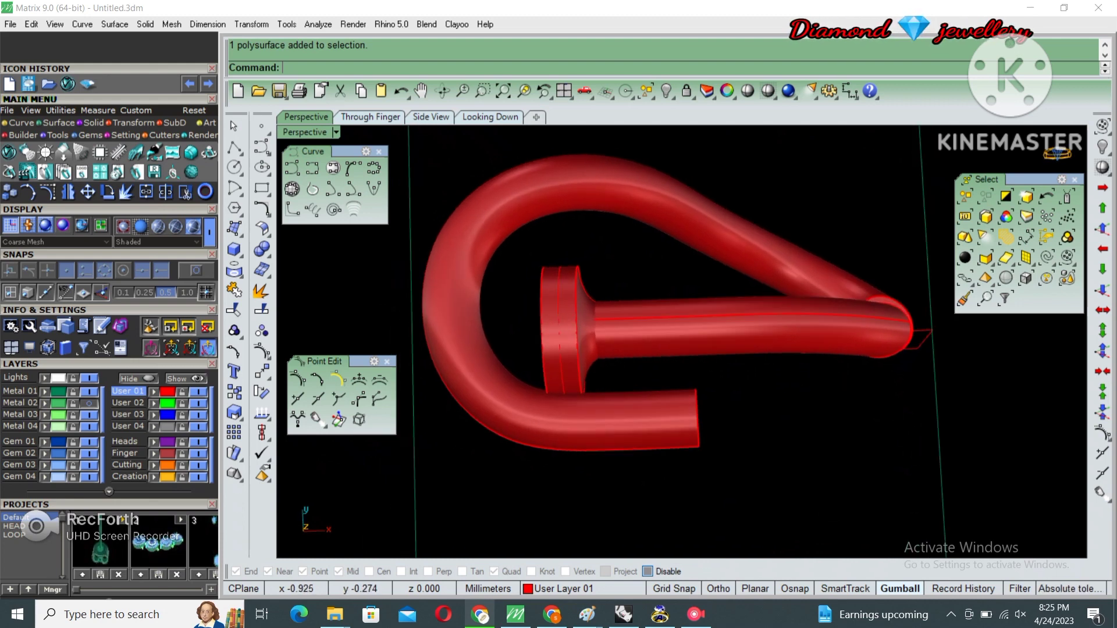
- Extract four ring isocurves around the nail shaft
click(624, 340)
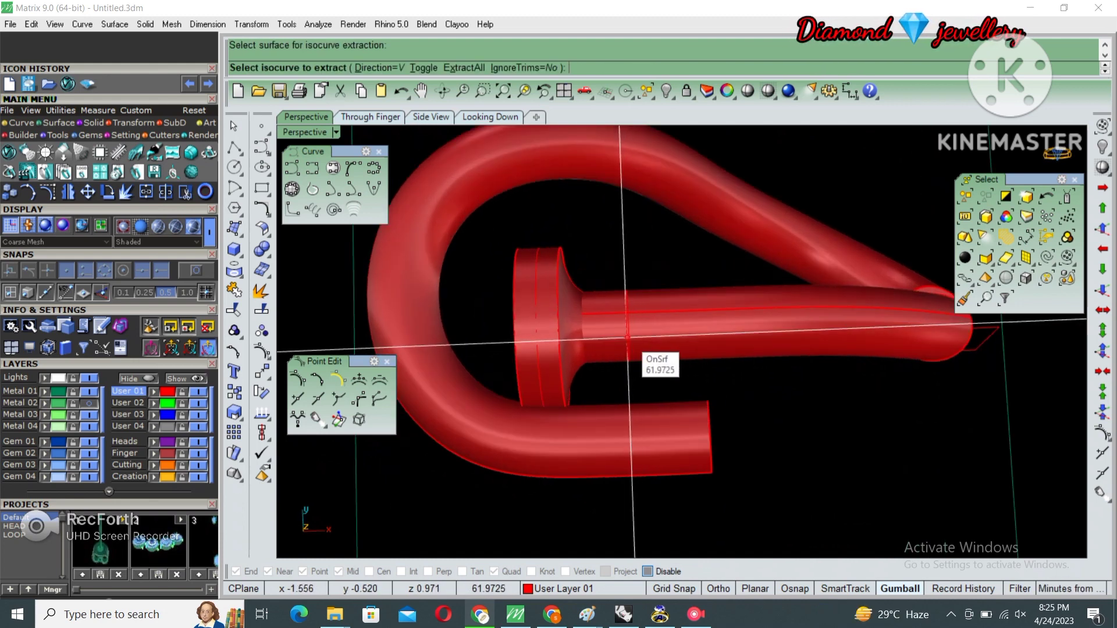
right_drag(629, 336, 637, 285)
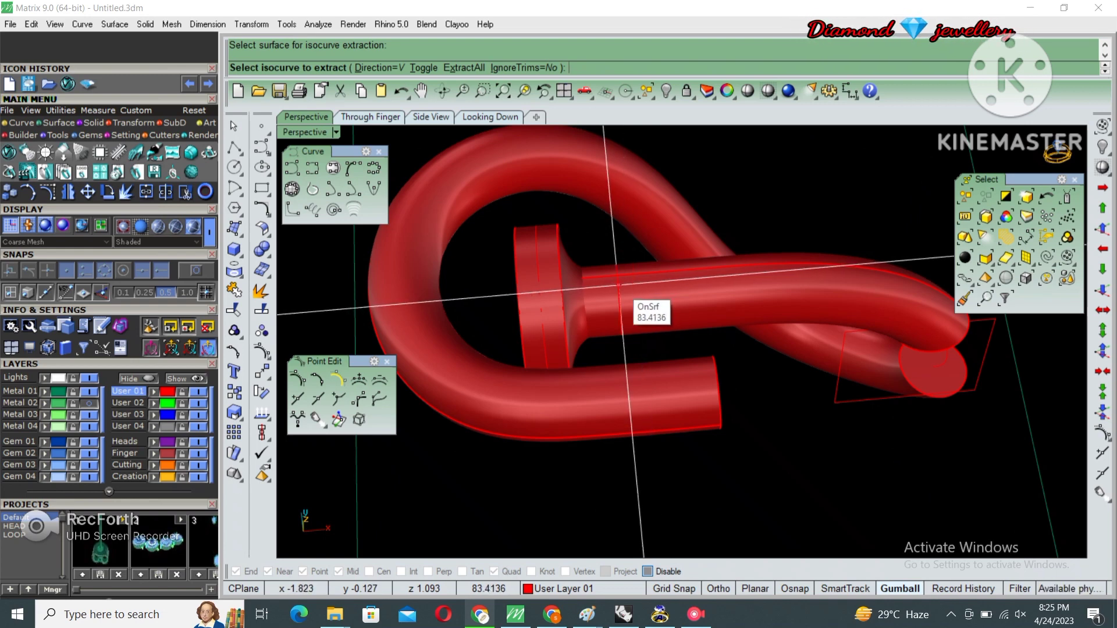
click(619, 285)
click(651, 286)
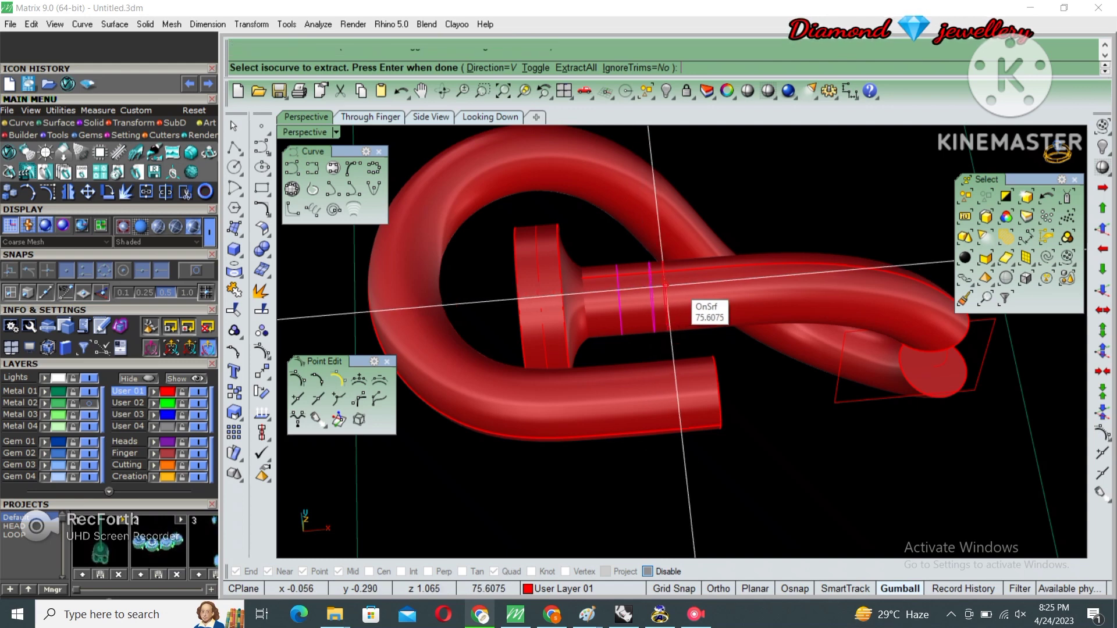
click(683, 280)
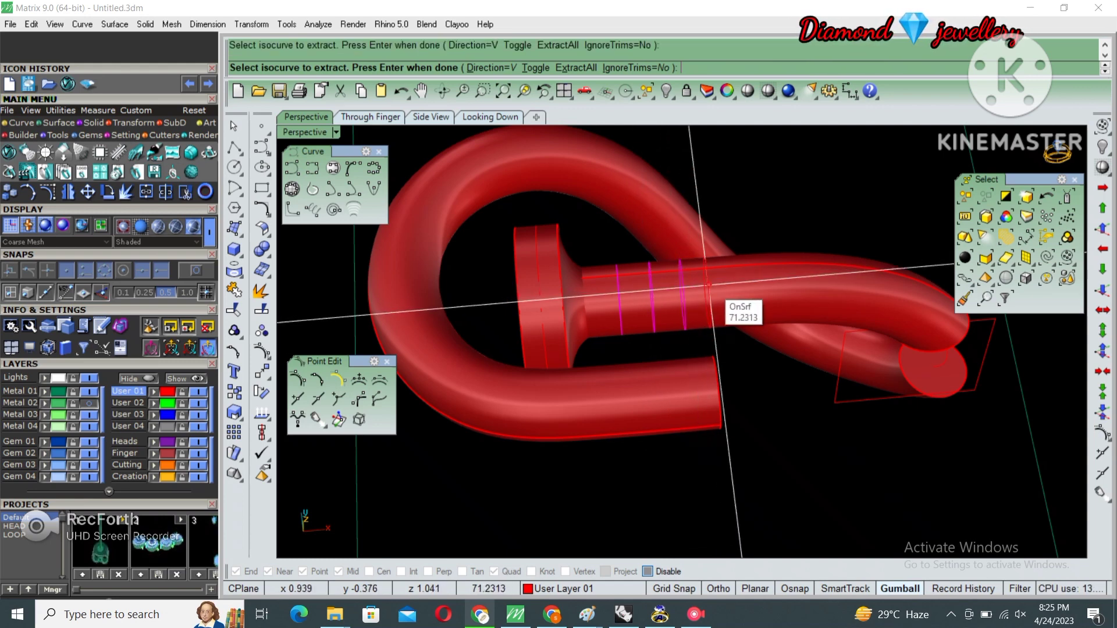
click(712, 284)
key(Return)
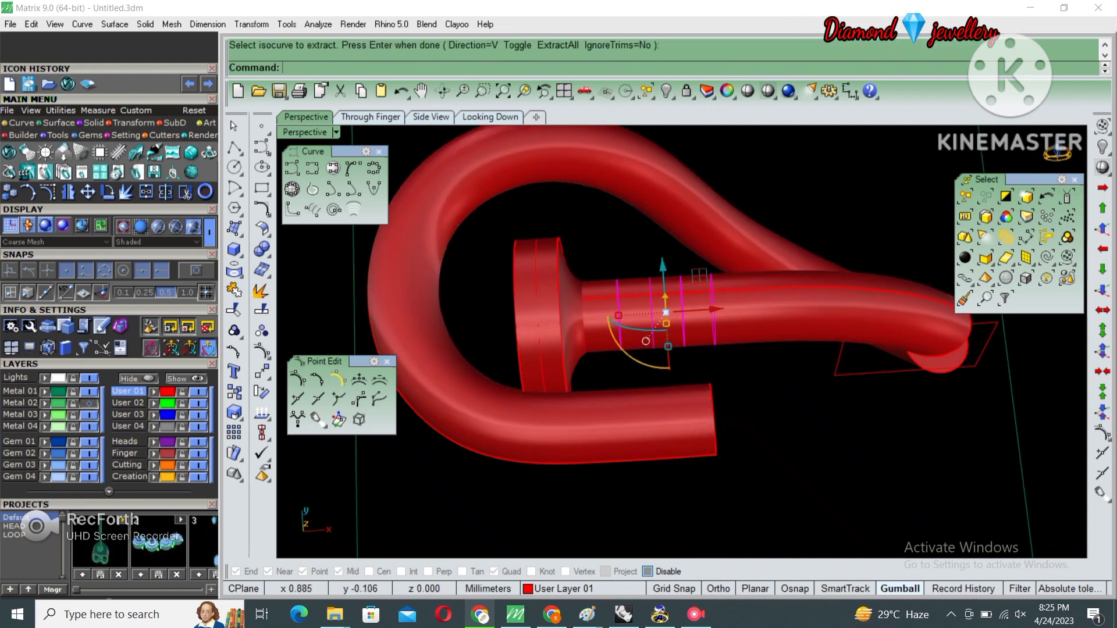
- Extract a lengthwise isocurve along the shaft using the other direction
scroll(702, 307, up, 2)
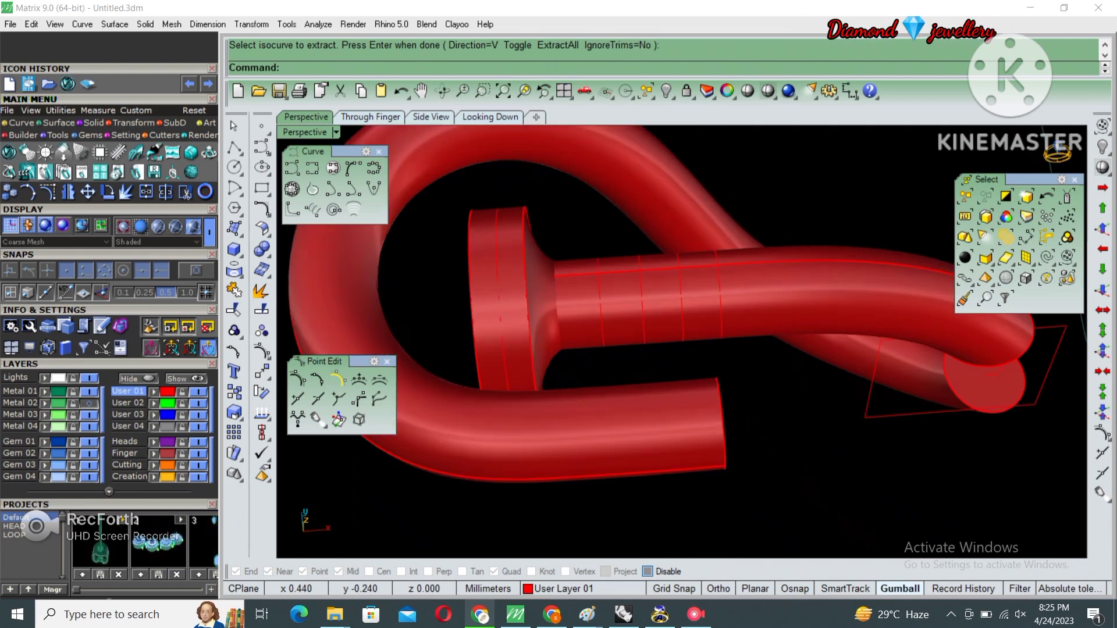
key(Return)
click(702, 307)
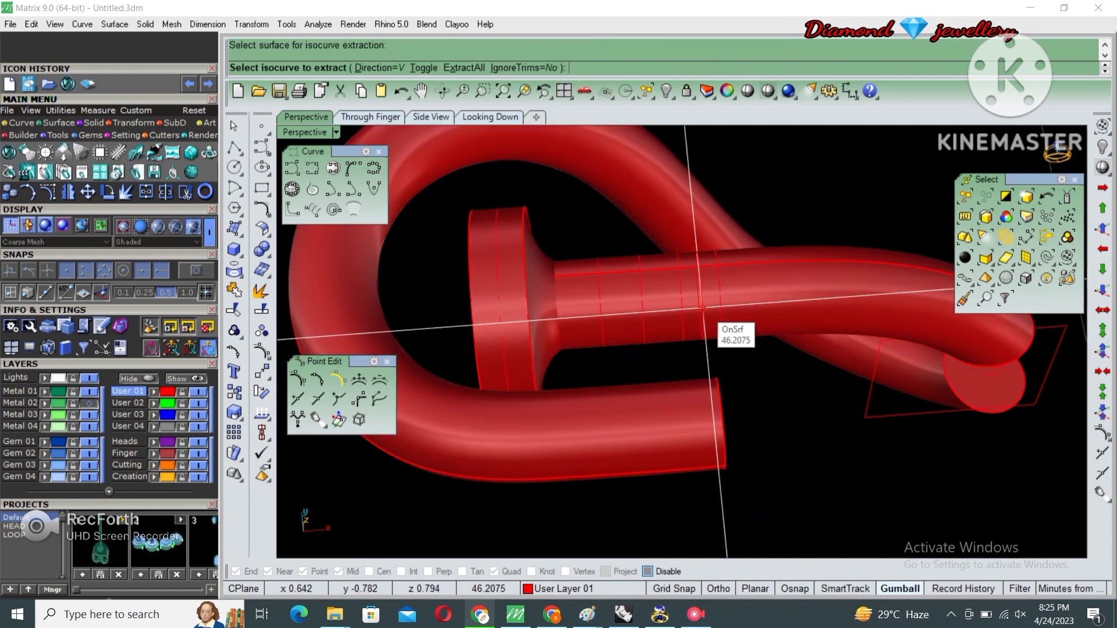
text(t)
key(Return)
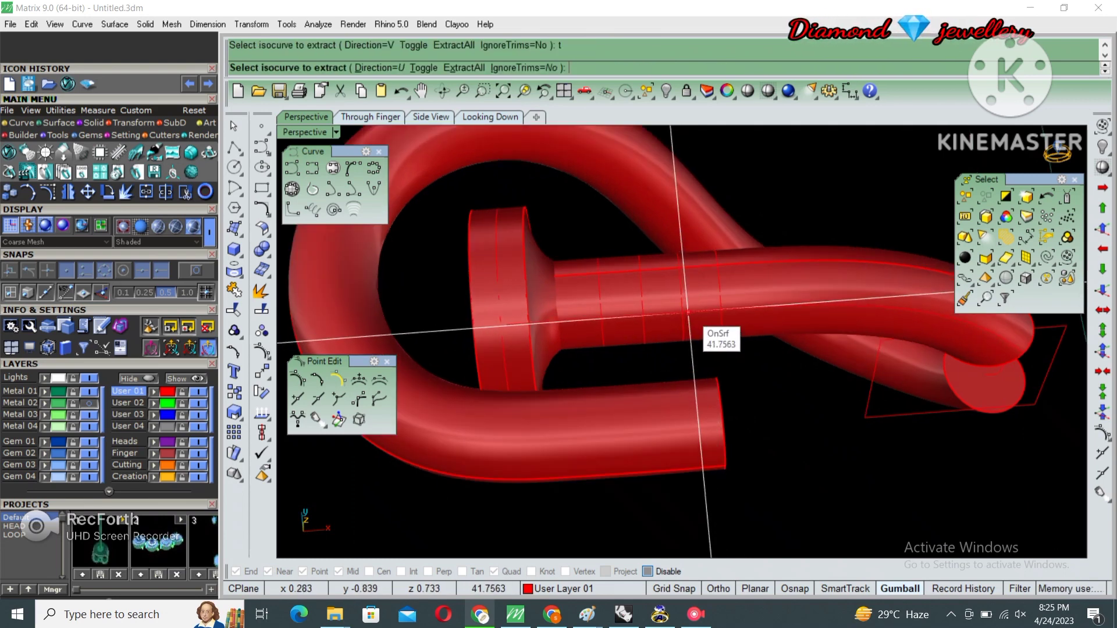
click(688, 312)
right_drag(687, 312, 657, 390)
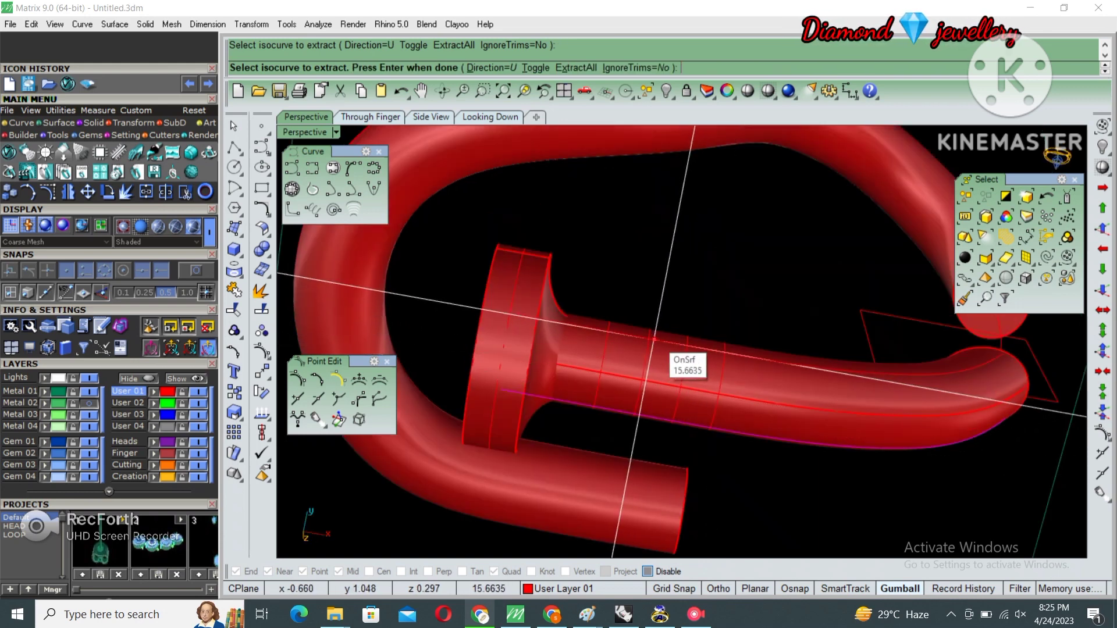
key(Return)
mouse_move(654, 340)
right_down()
mouse_move(698, 297)
mouse_move(646, 325)
right_up()
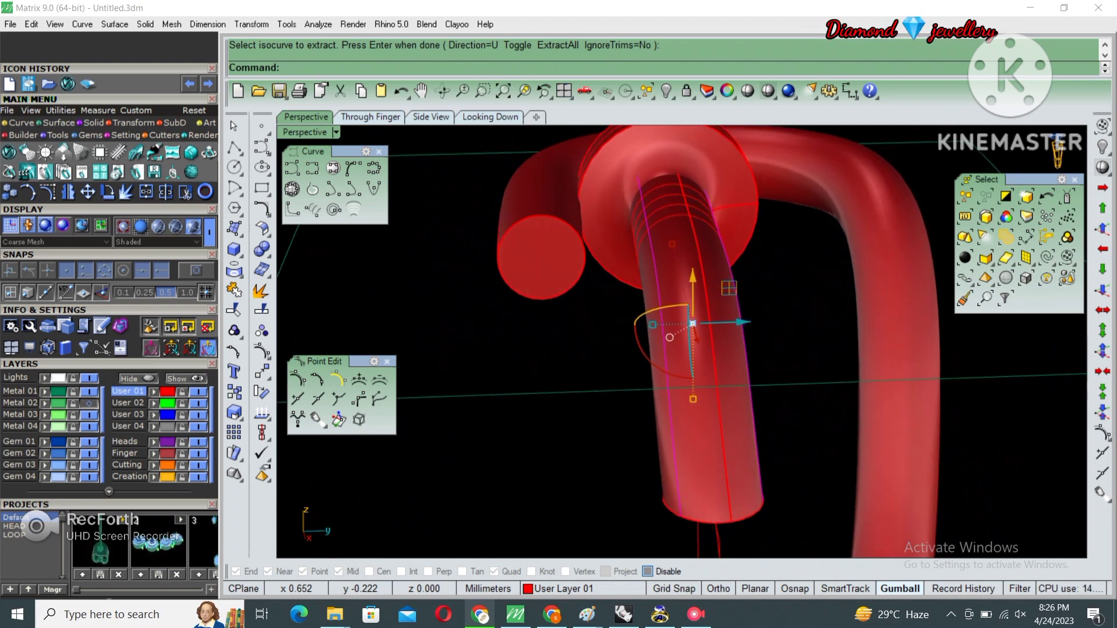
right_drag(729, 288, 698, 303)
- Undo and re-extract the lengthwise curve down the upright shaft
key(ctrl+z)
click(641, 280)
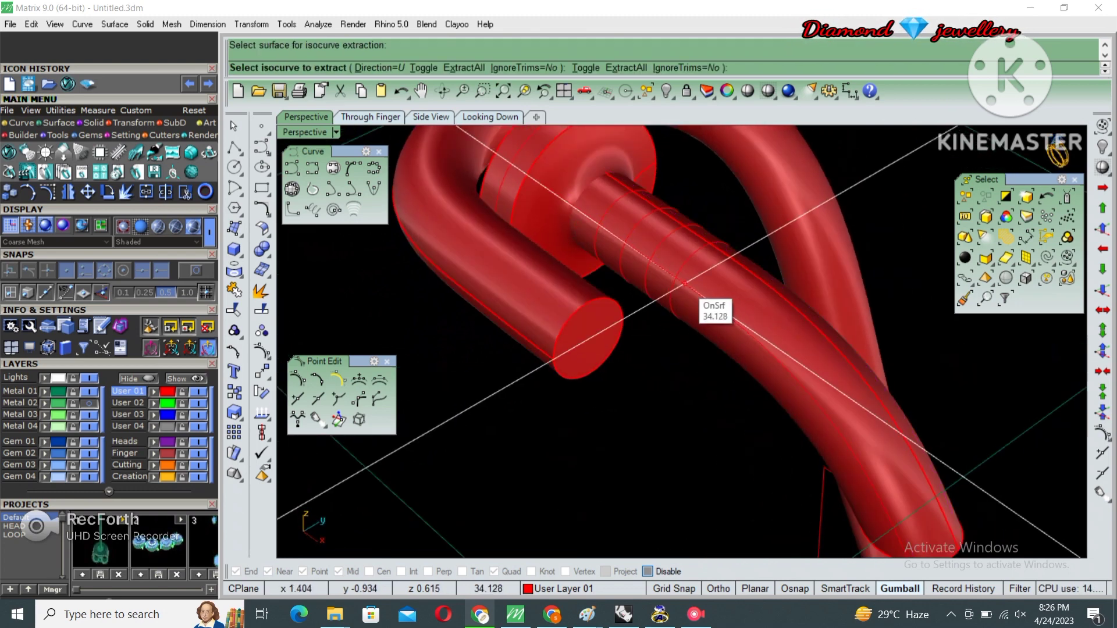
right_drag(685, 285, 675, 293)
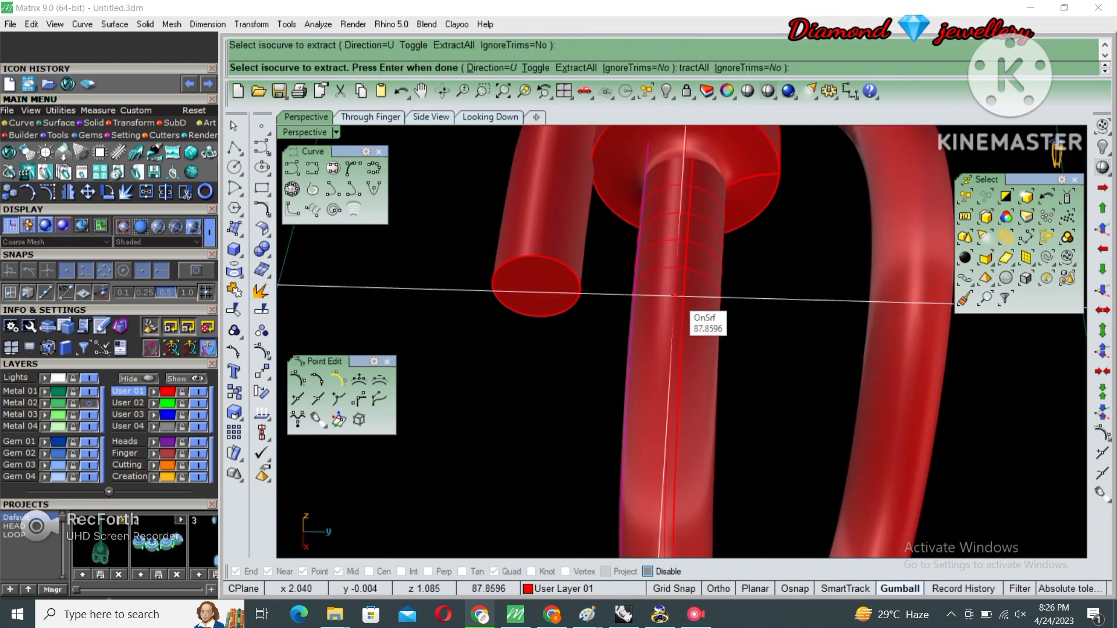
click(721, 266)
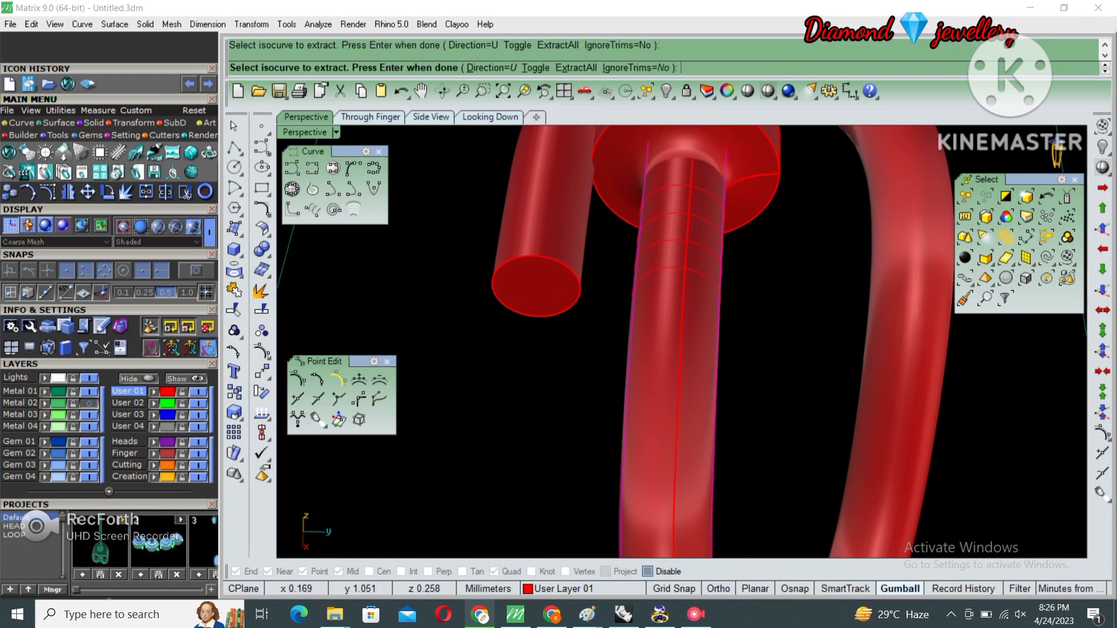
key(Return)
mouse_move(722, 266)
right_down()
mouse_move(687, 291)
mouse_move(670, 280)
right_up()
click(681, 286)
- Lock the tube, split the ring curves at the lengthwise curve, and delete the unwanted pieces
text(lock)
key(Return)
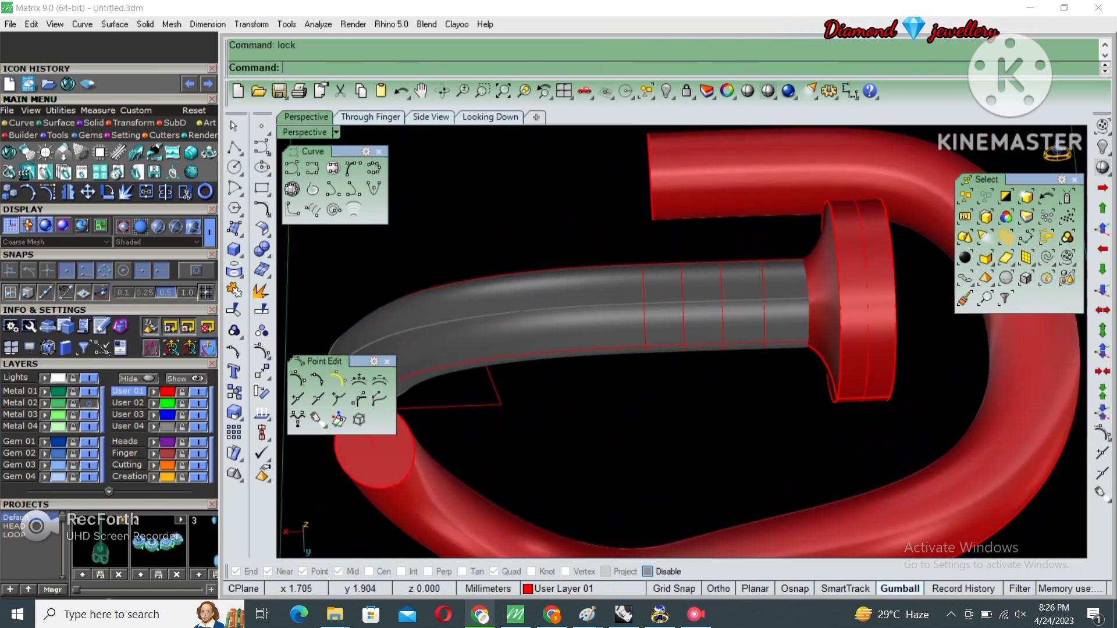
drag(598, 274, 728, 398)
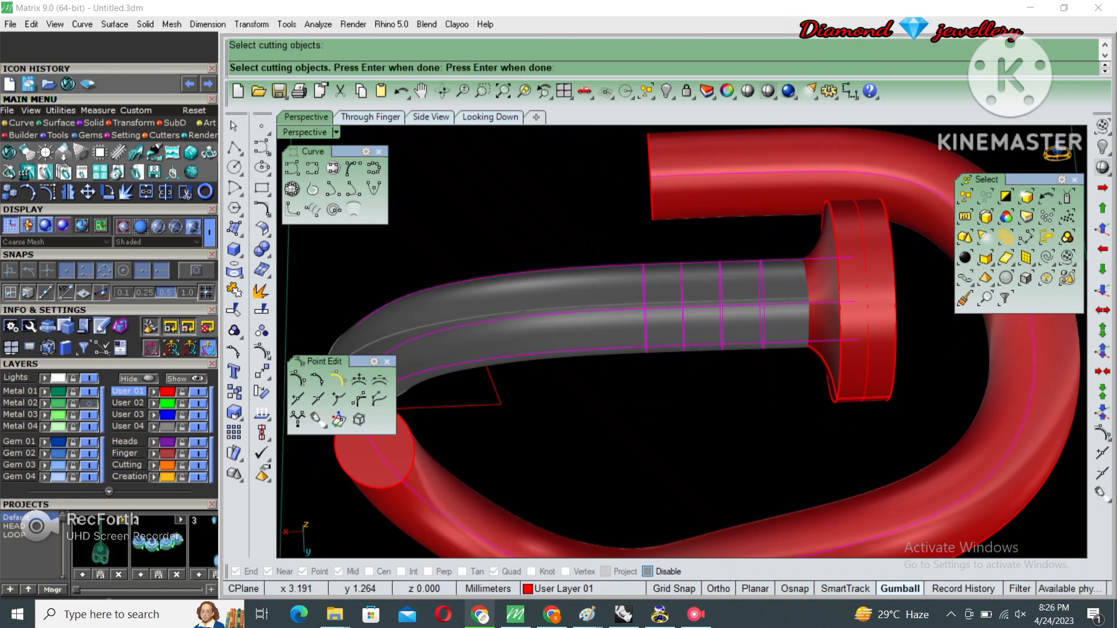
key(Return)
right_drag(757, 291, 723, 260)
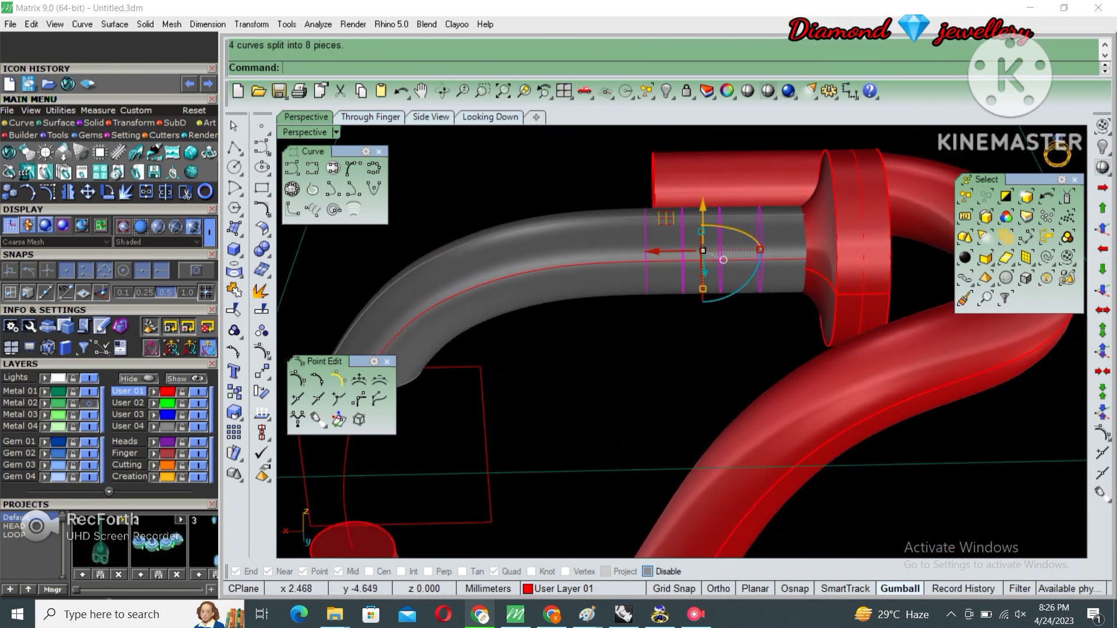
ctrl+drag(723, 259, 724, 271)
mouse_move(724, 271)
right_down()
mouse_move(670, 250)
mouse_move(681, 273)
right_up()
key(Delete)
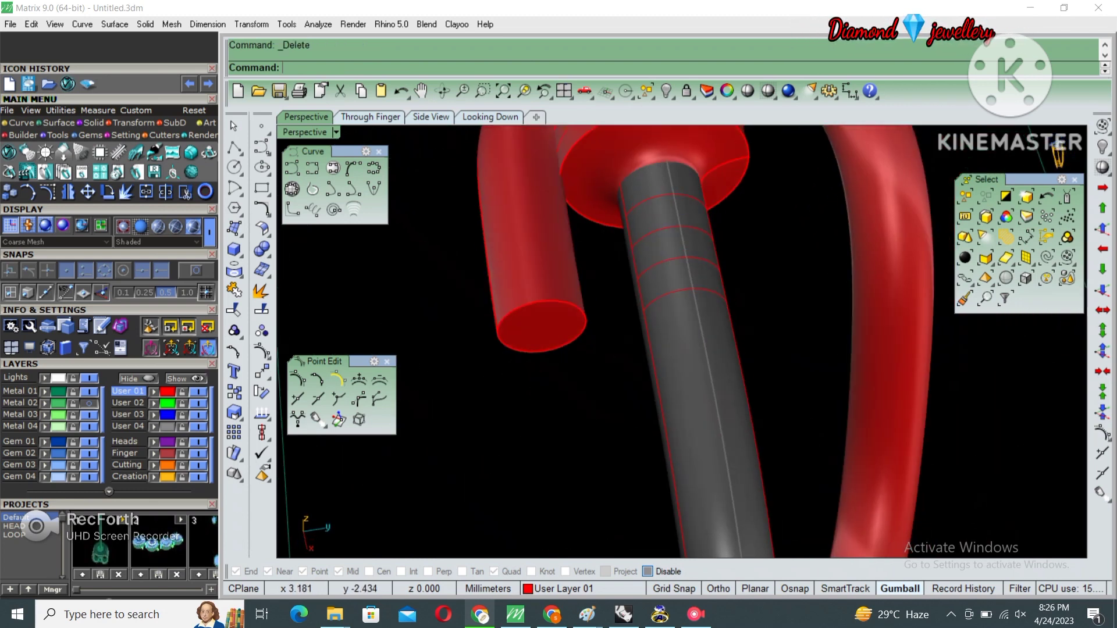
- Rebuild the four remaining ring curves with 8 points, degree 3
drag(604, 180, 722, 399)
right_drag(722, 399, 699, 349)
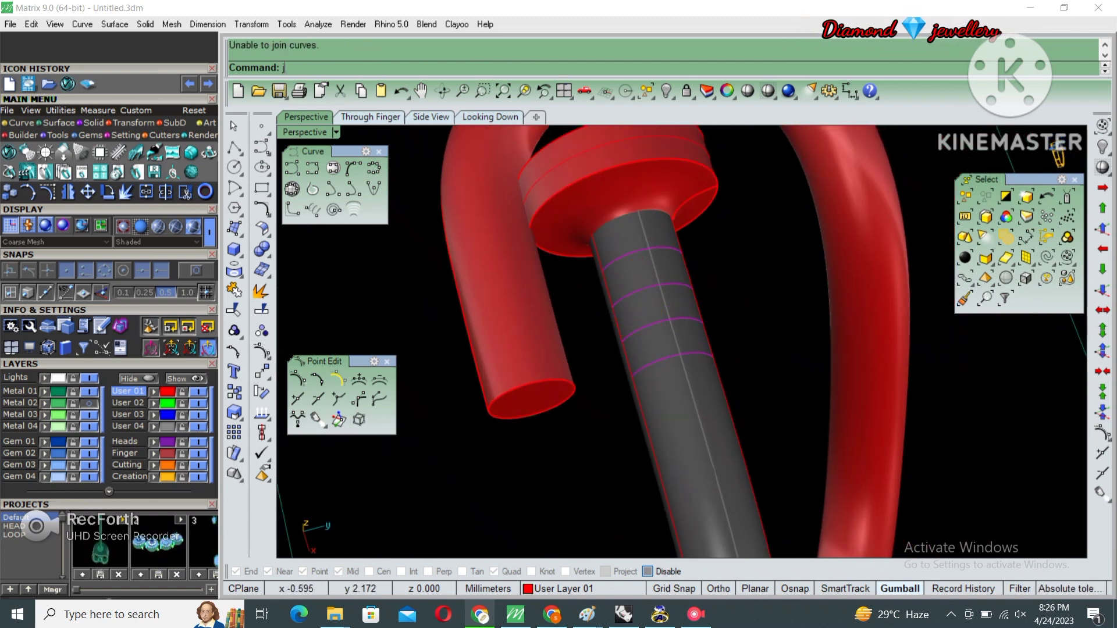
text(r)
key(Return)
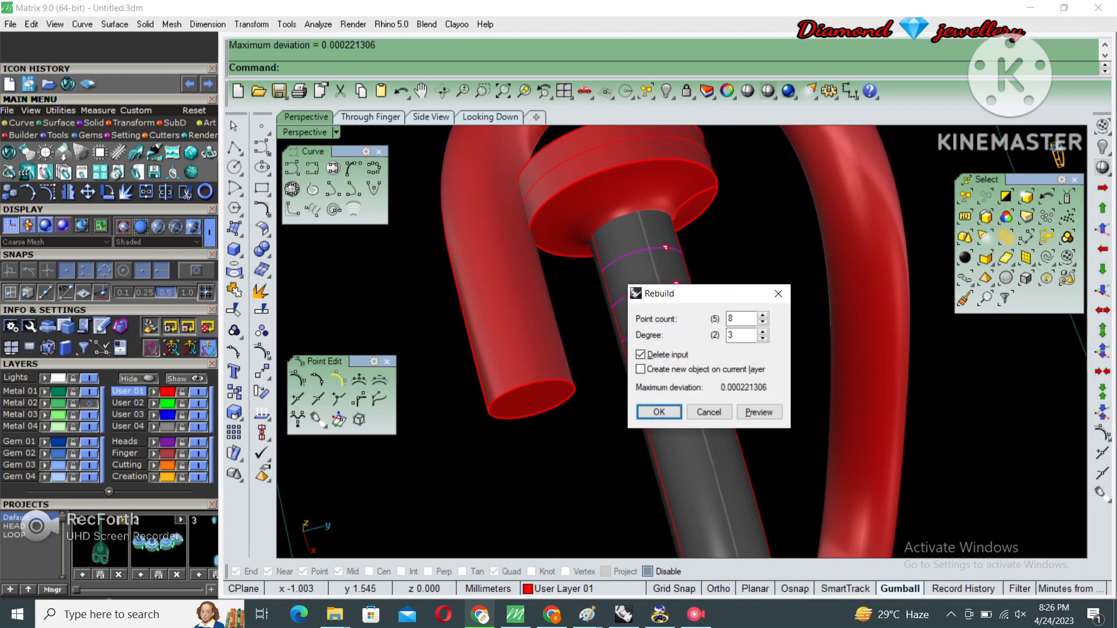
key(Return)
text(Pi)
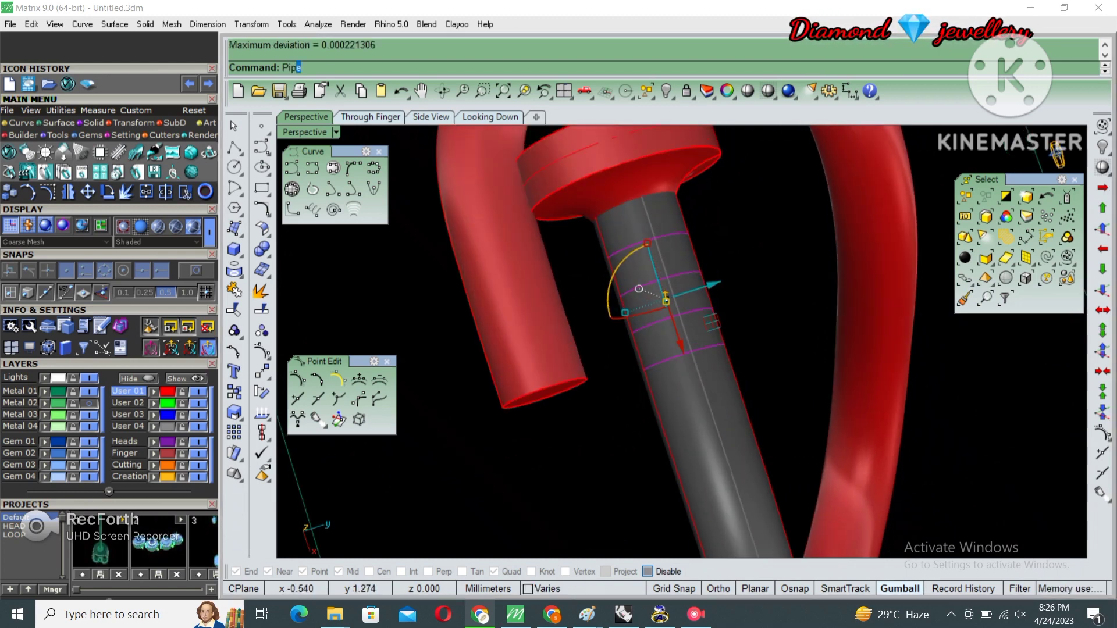
- Pipe the four ring curves with flat caps and radius 0.25
key(Return)
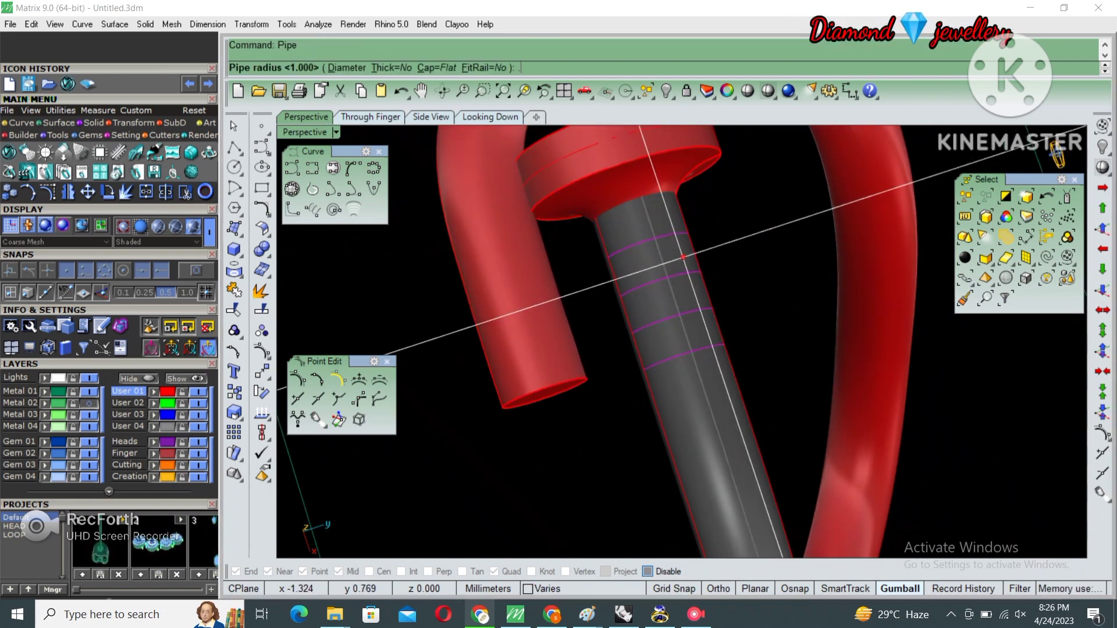
text(.25)
key(Return)
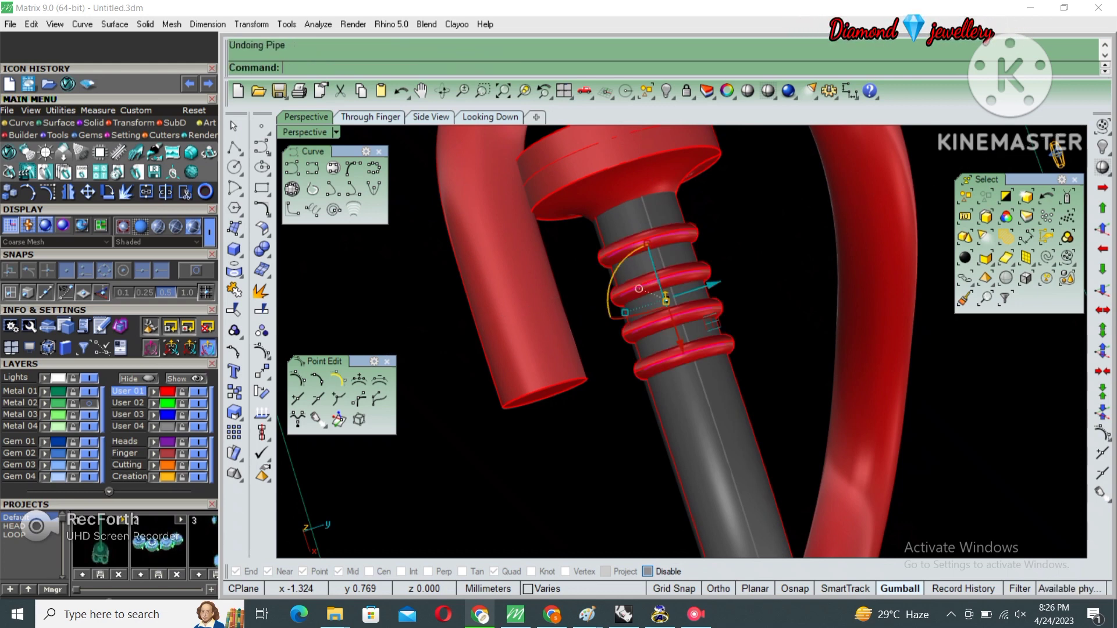
key(Return)
text(Cap)
key(Return)
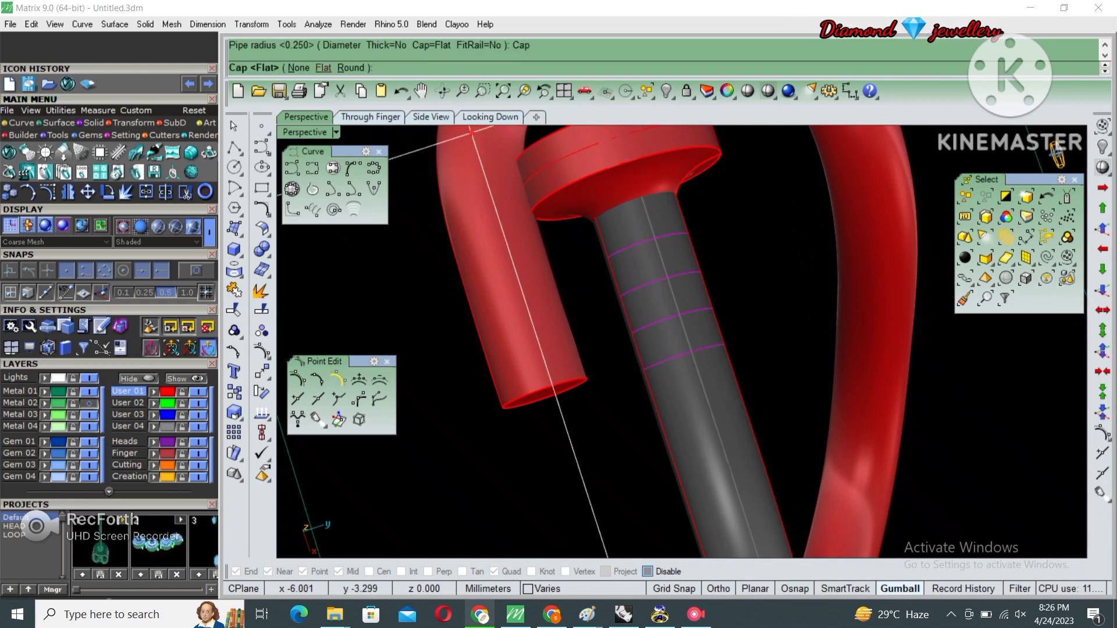
key(Return)
key(Return)
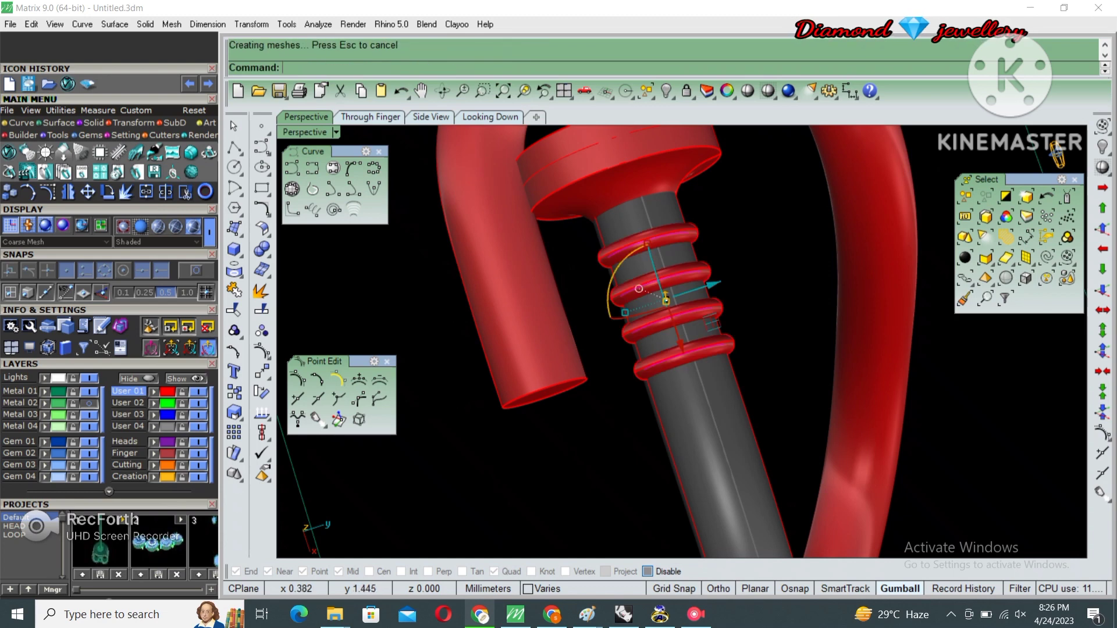
- Slide the new rings and their curves to a new spot along the shaft
right_drag(681, 350, 617, 349)
drag(581, 393, 724, 225)
scroll(640, 303, up, 2)
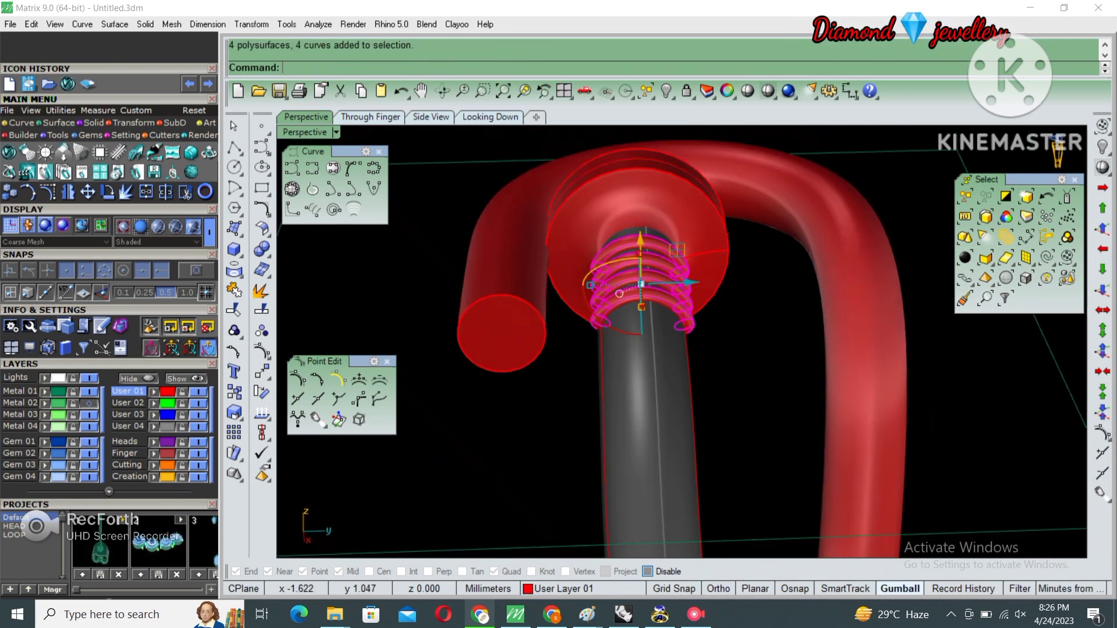
scroll(640, 303, up, 3)
scroll(671, 264, up, 2)
drag(636, 308, 668, 292)
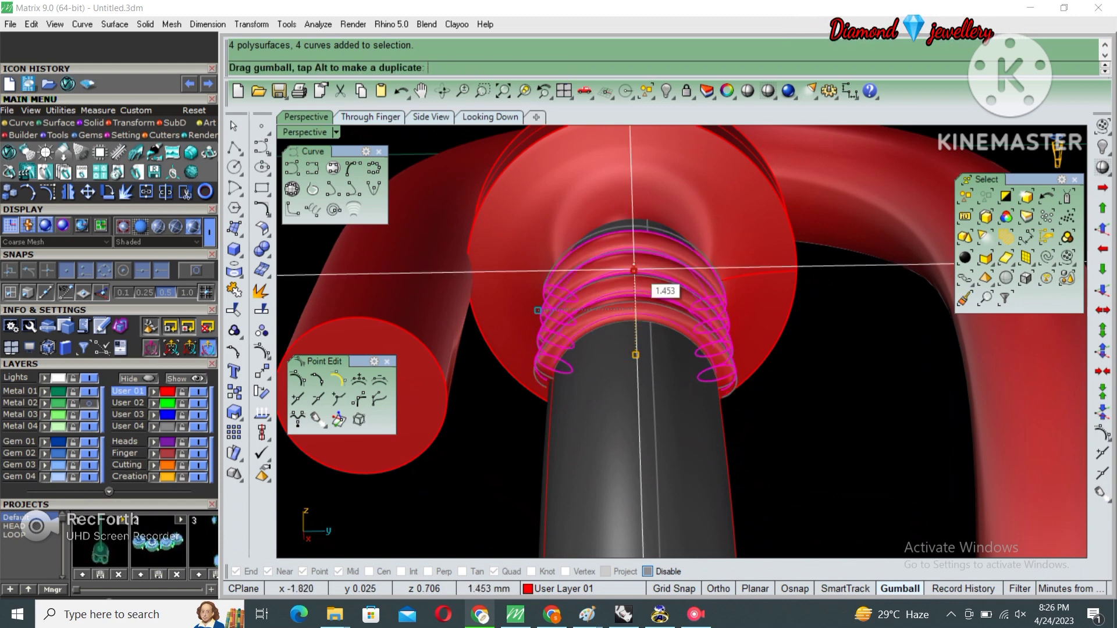
key(ctrl+z)
right_drag(668, 291, 670, 304)
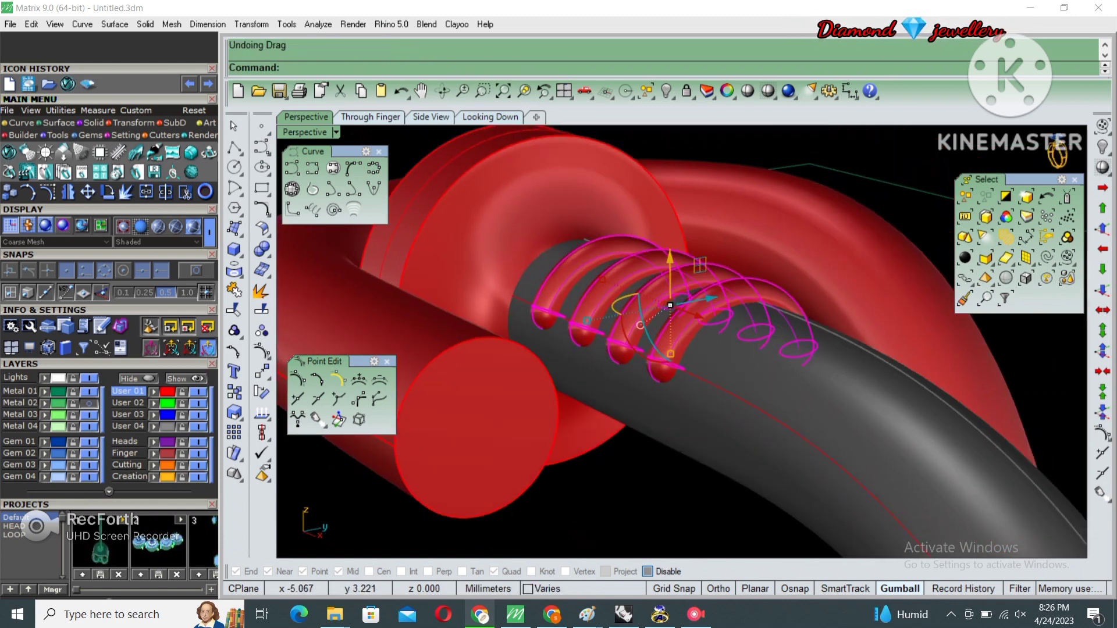
drag(671, 304, 668, 293)
right_drag(668, 294, 668, 329)
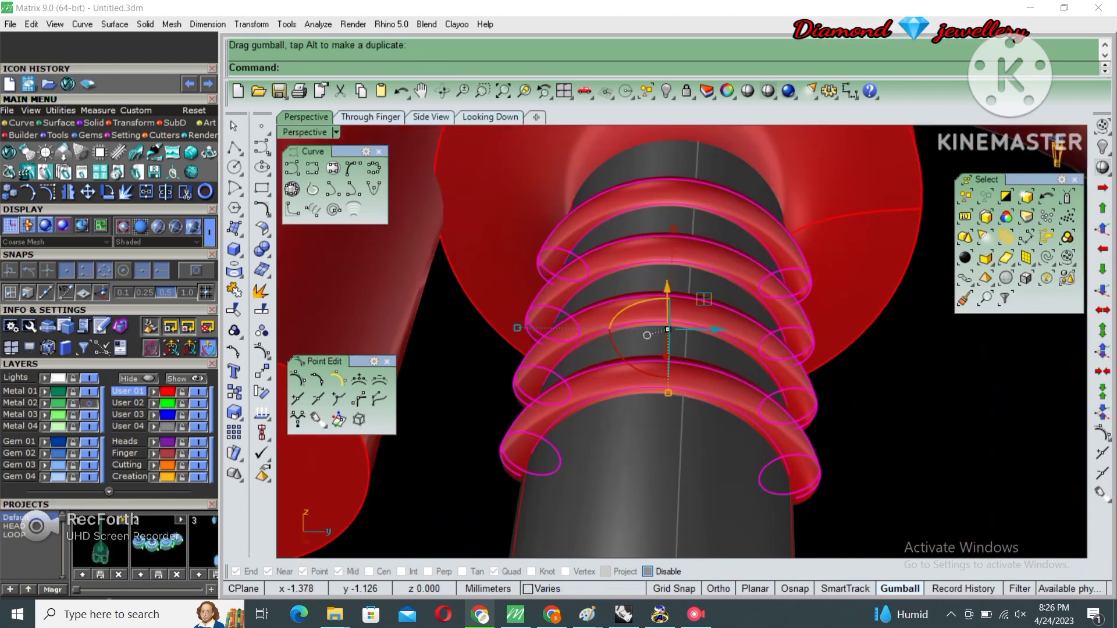
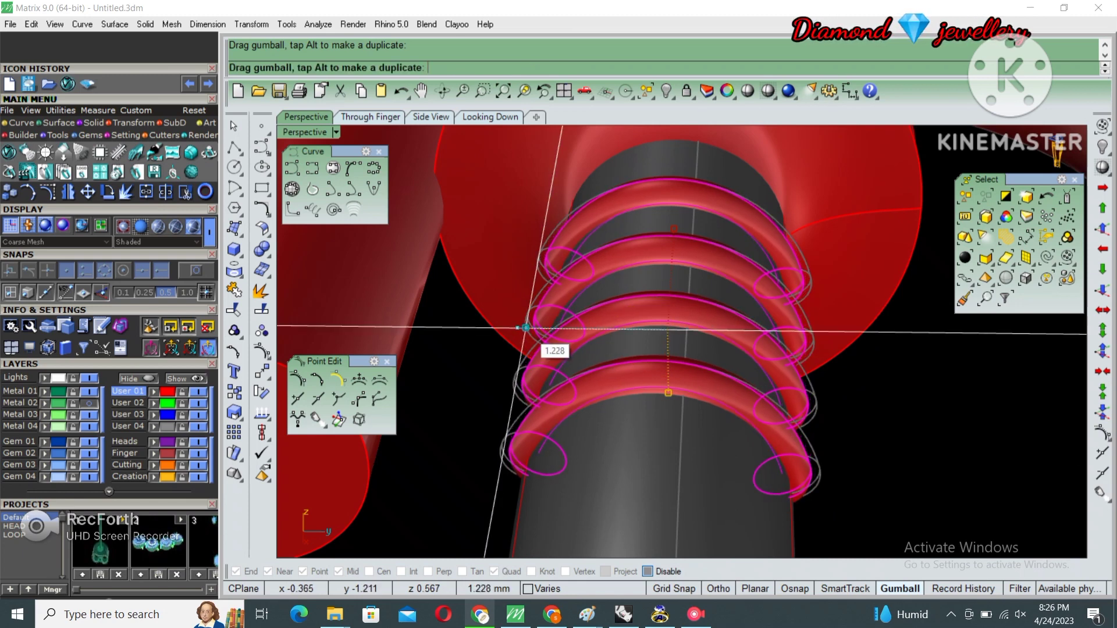
- Finish positioning the four rings along the post tube and unlock the tube
drag(517, 328, 524, 324)
mouse_move(523, 324)
right_down()
mouse_move(558, 349)
mouse_move(606, 326)
right_up()
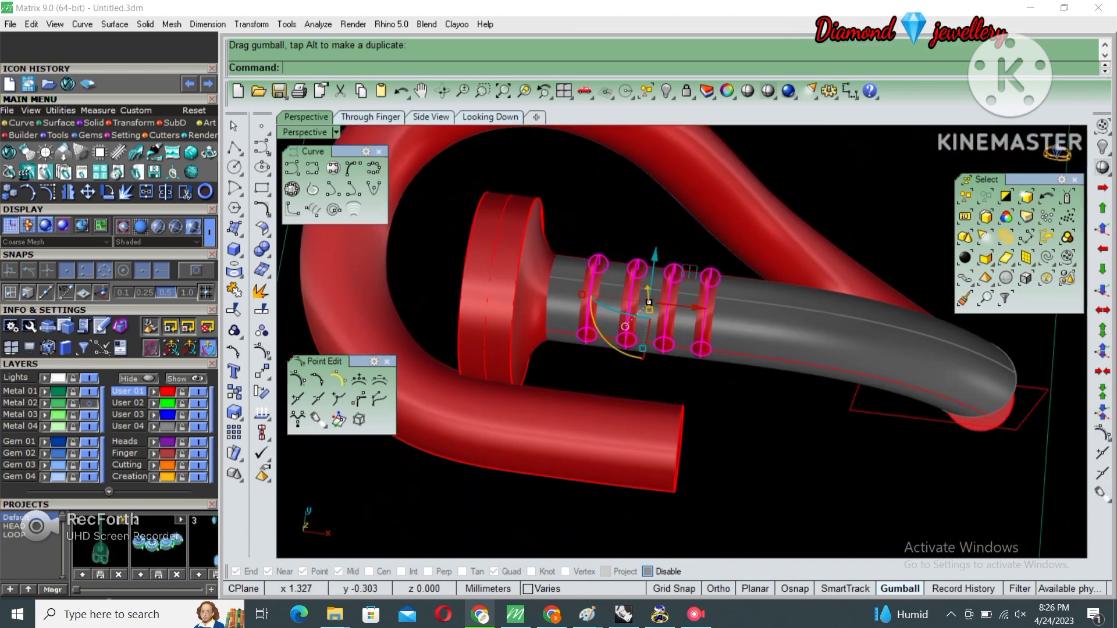
key(Escape)
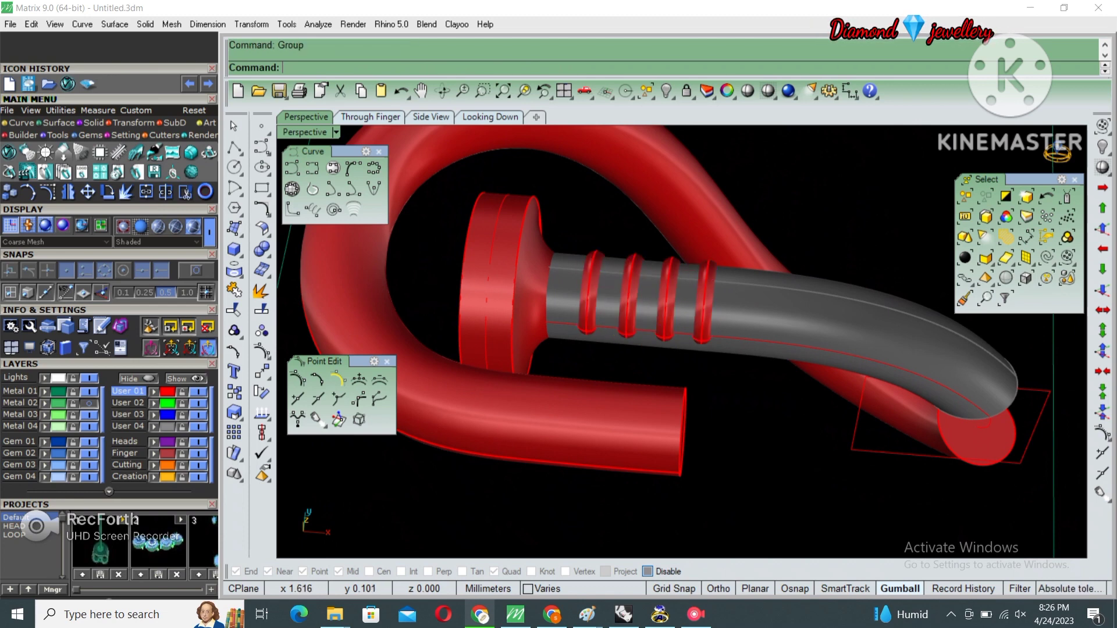
right_drag(681, 338, 698, 325)
key(ctrl+alt+l)
- Boolean-subtract the four rings from the tube to cut four grooves, then inspect them
click(757, 344)
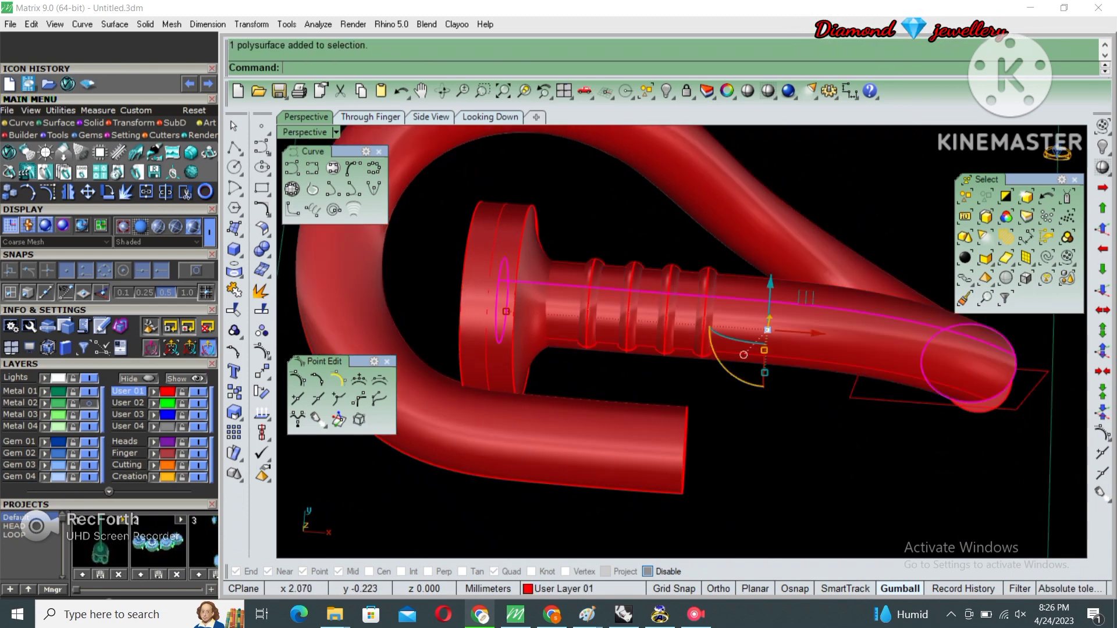
text(b)
key(Return)
click(706, 314)
key(Return)
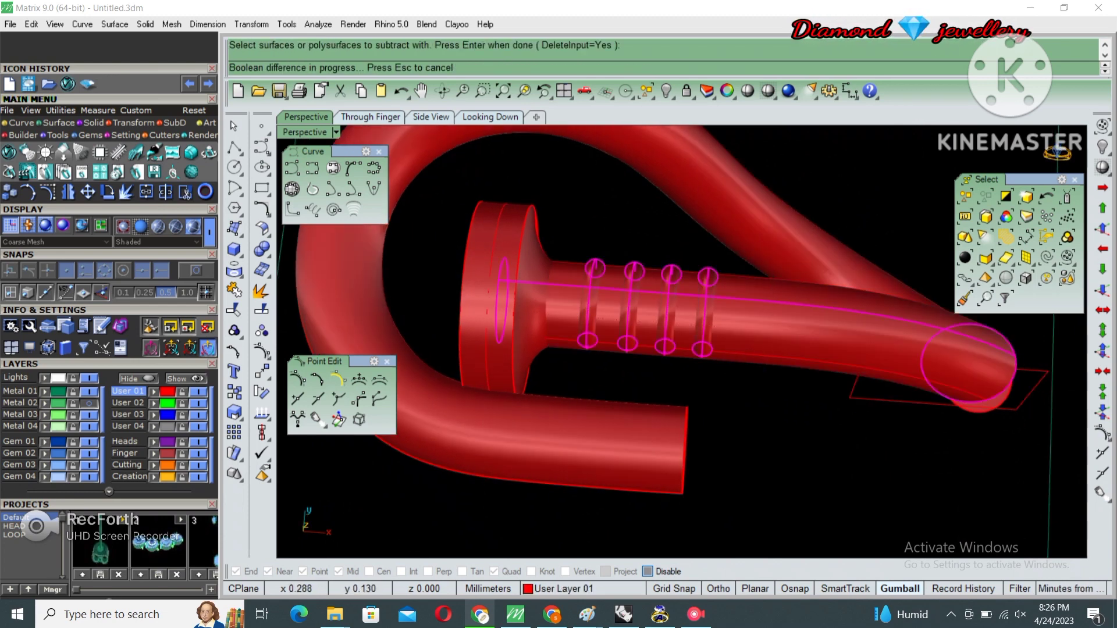
right_drag(1056, 153, 1057, 154)
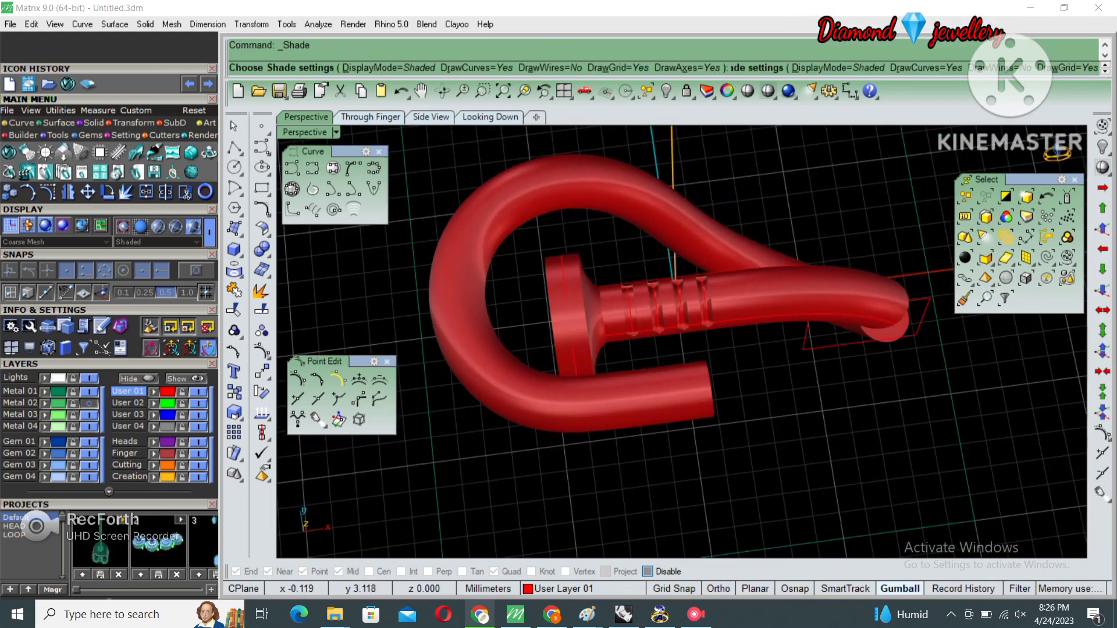
- Isolate the hook tube and its guide curve, hiding everything else
key(Escape)
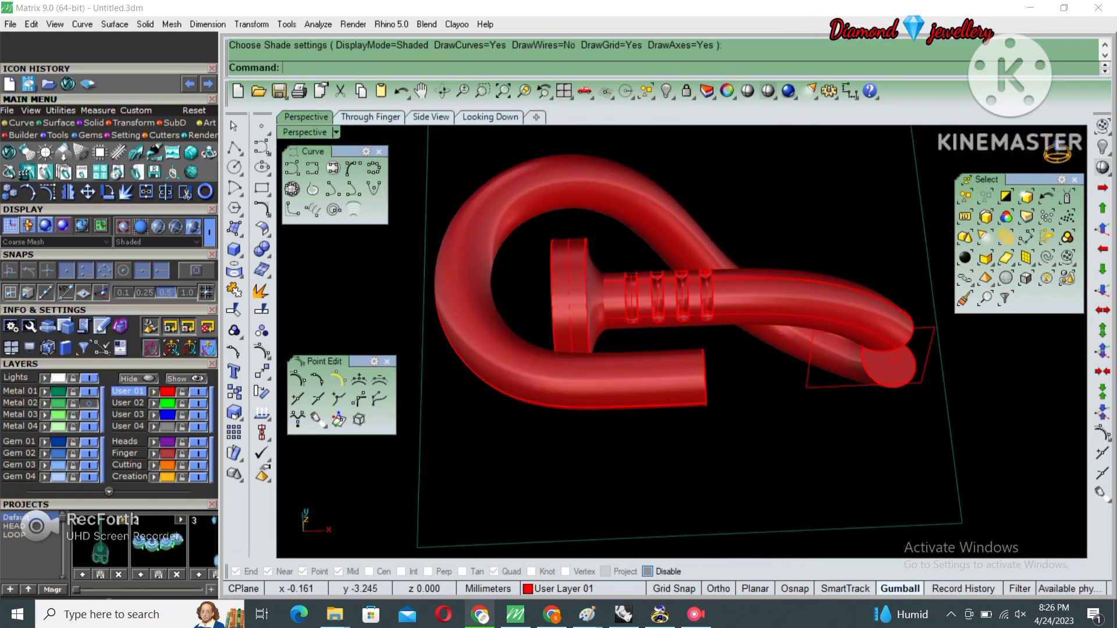
key(ctrl+a)
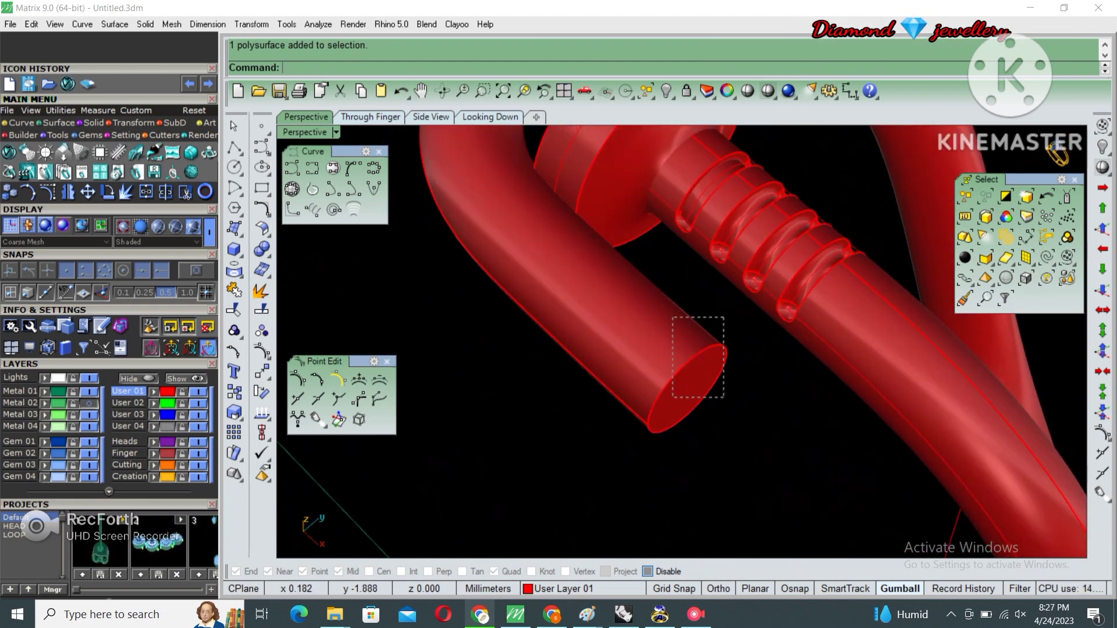
drag(723, 349, 670, 394)
text(IN)
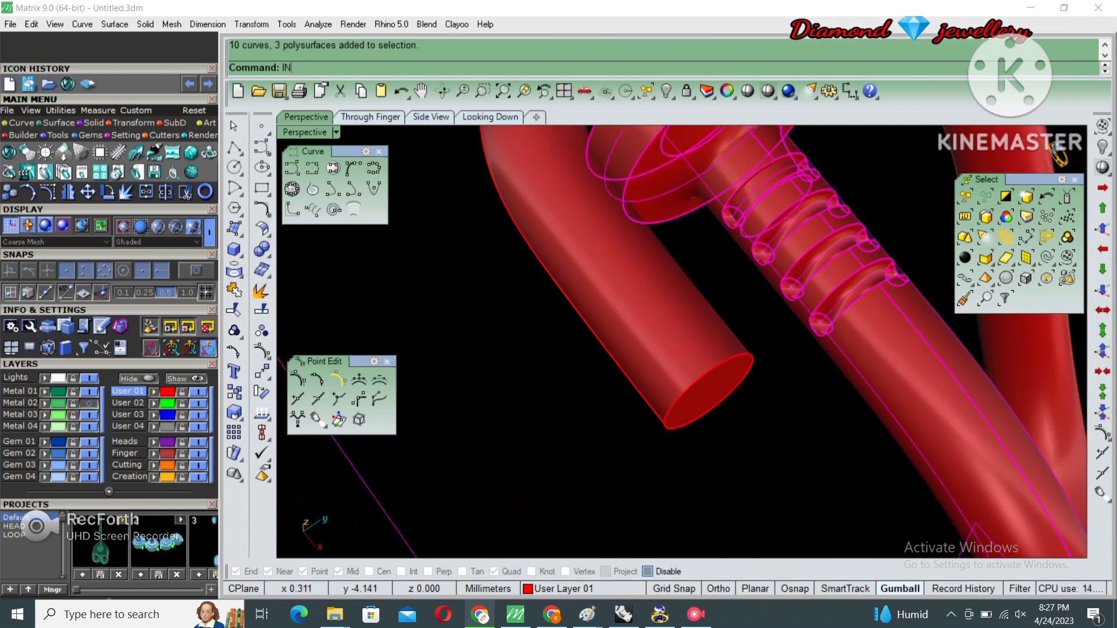
key(Return)
- In four-view layout, draw a two-point polyline starting at the tube's open end
scroll(562, 410, down, 5)
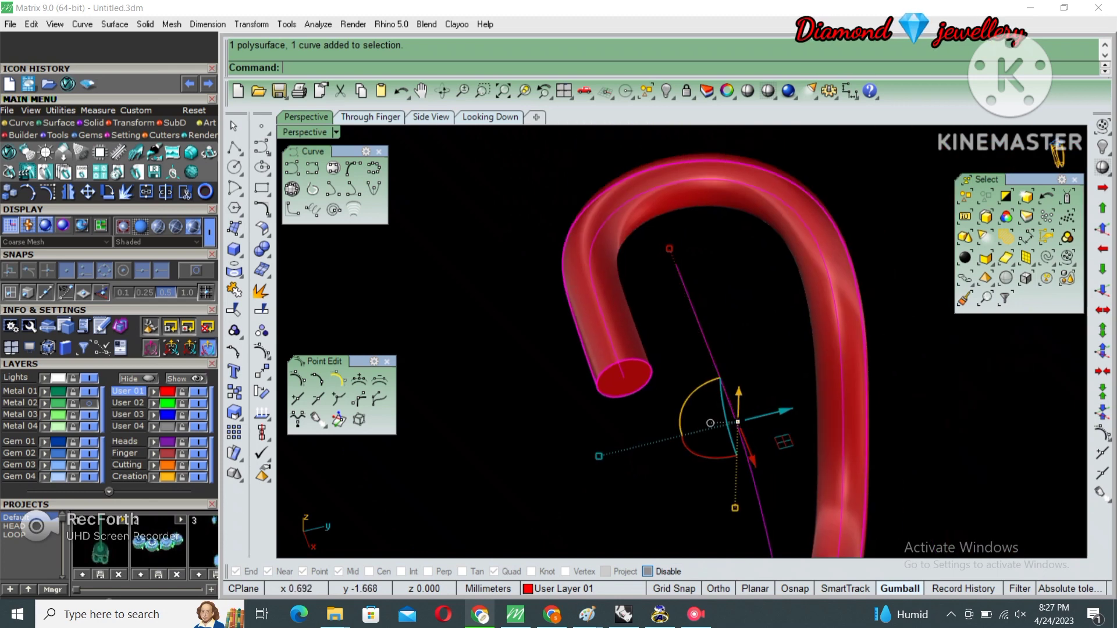
click(235, 147)
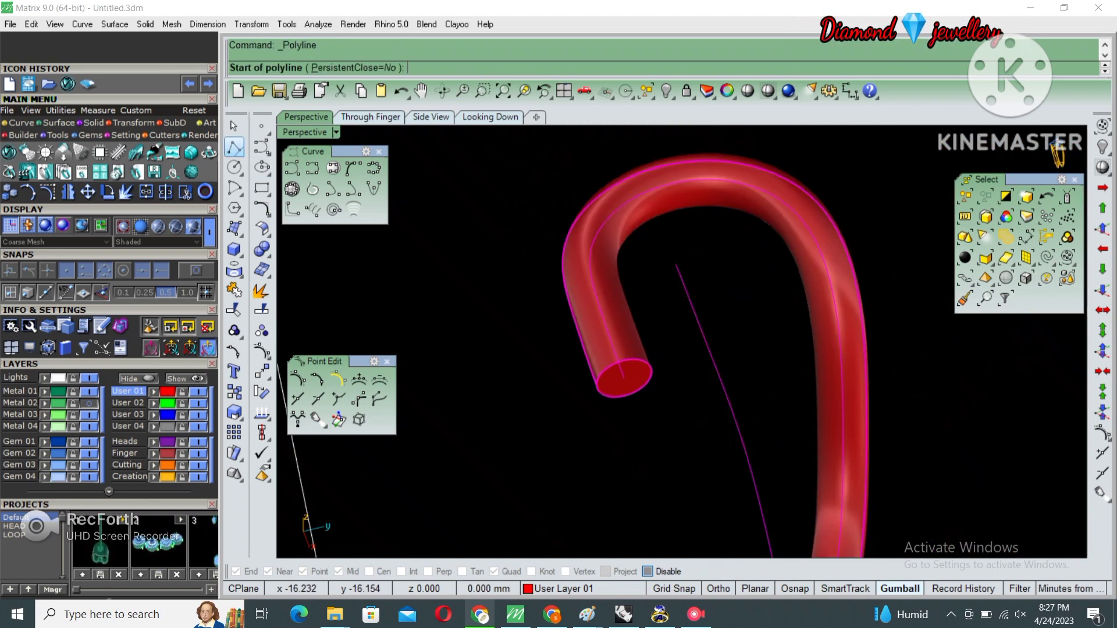
key(Escape)
double_click(305, 132)
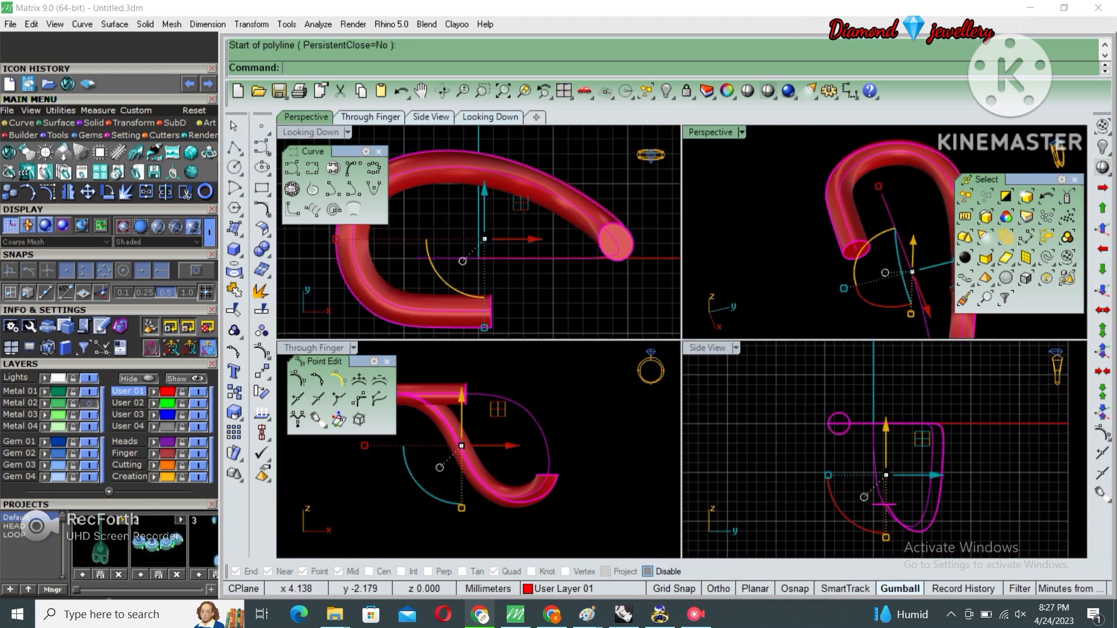
right_drag(266, 217, 292, 168)
click(234, 147)
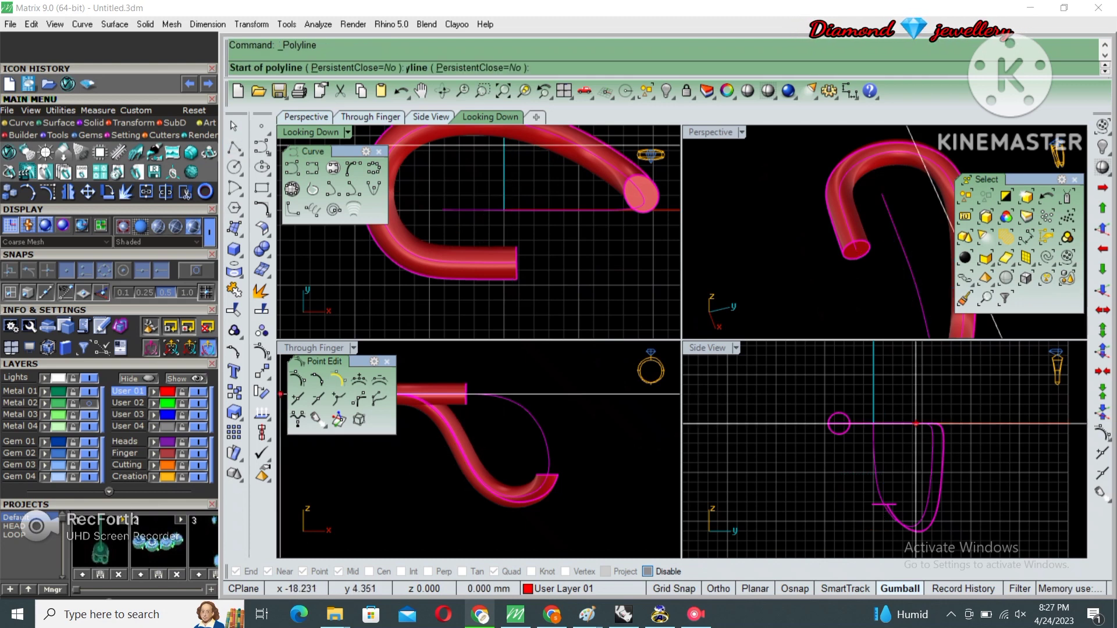
scroll(529, 268, up, 2)
scroll(529, 268, up, 2)
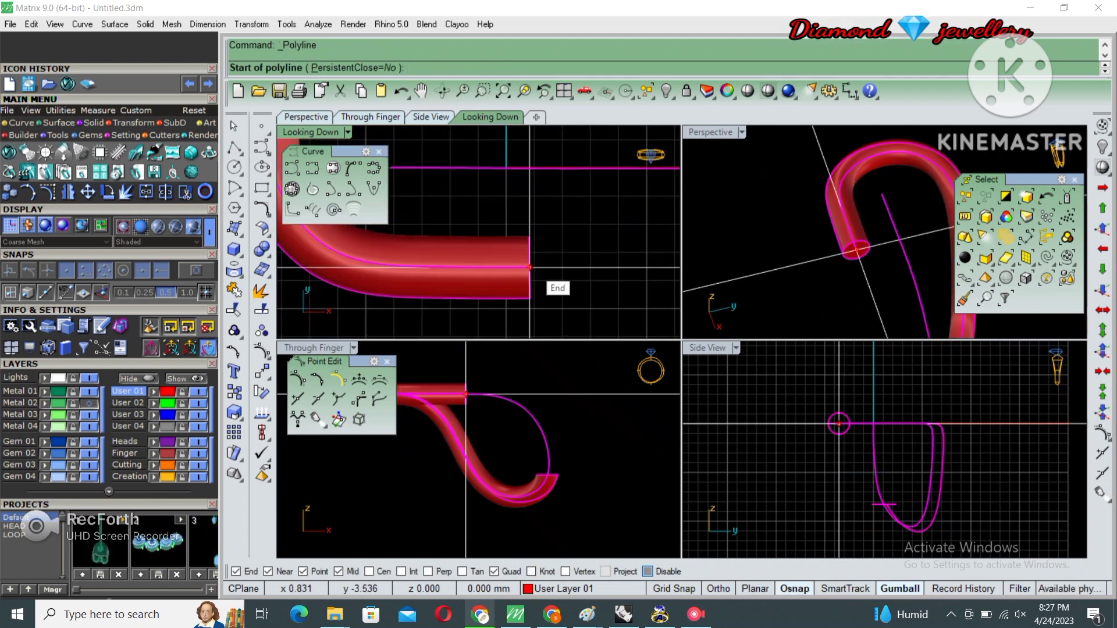
click(529, 268)
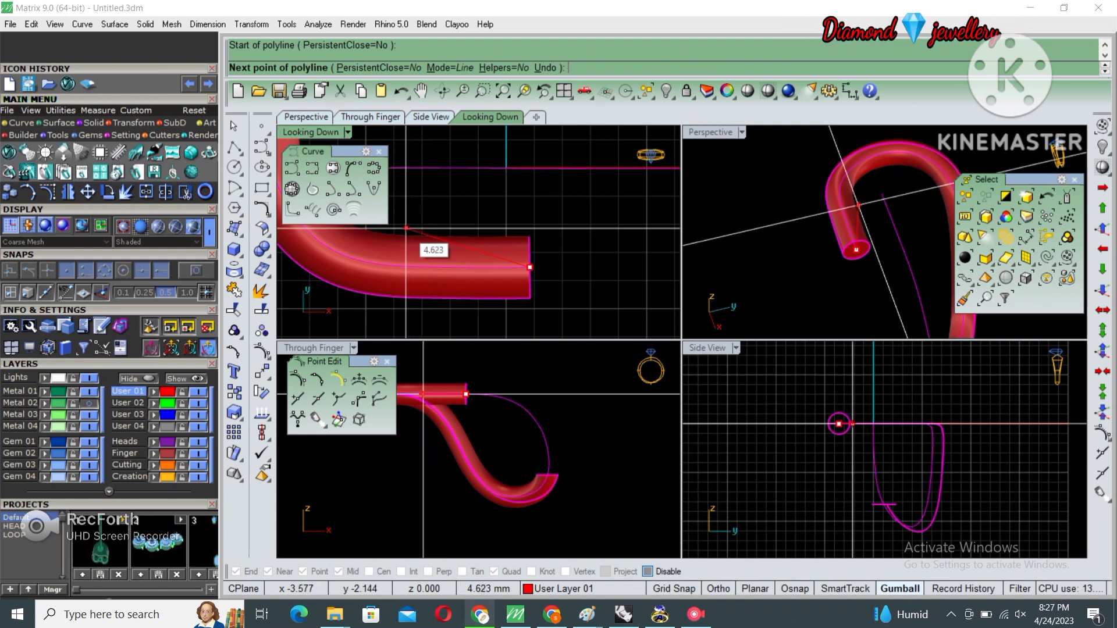
click(403, 228)
key(Return)
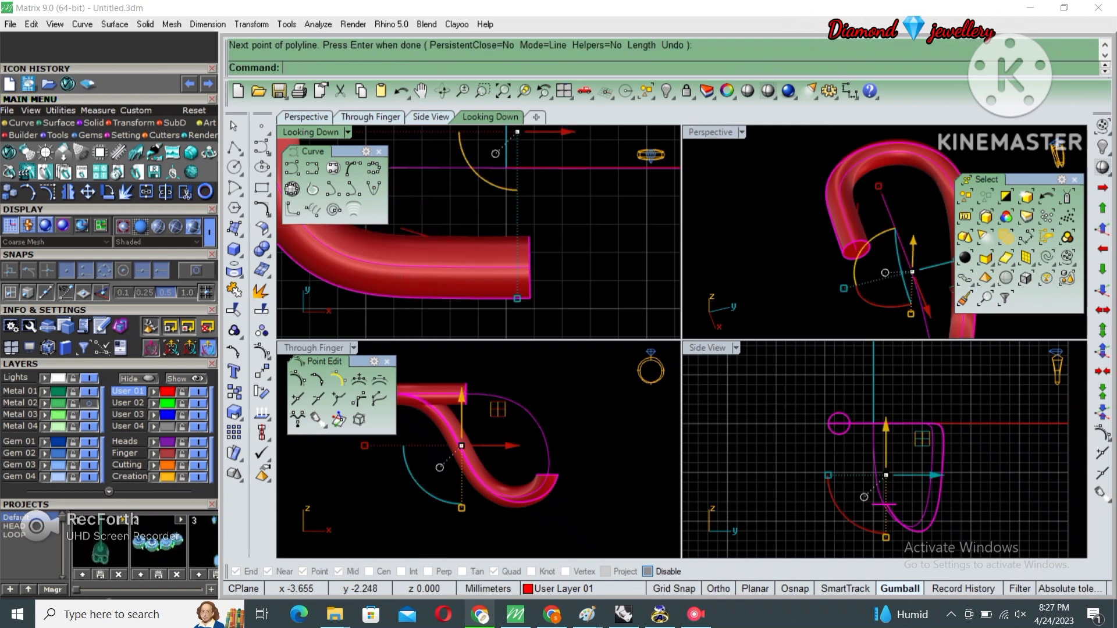
- Move the polyline's end control point to a new position
right_drag(443, 269, 477, 260)
key(F10)
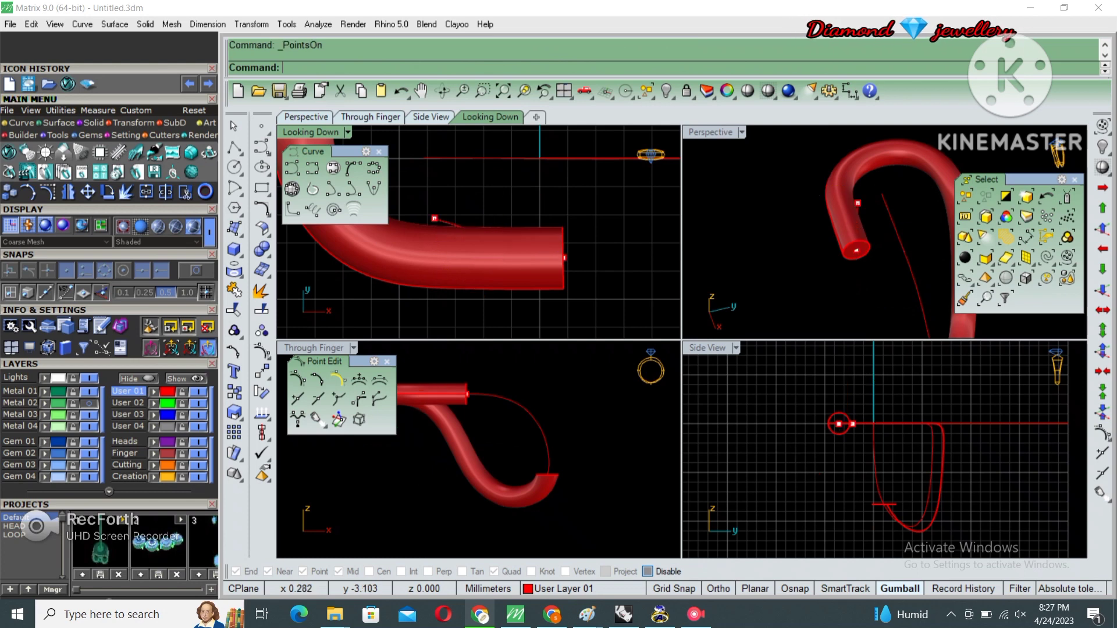
drag(532, 195, 595, 280)
scroll(564, 258, up, 5)
click(555, 259)
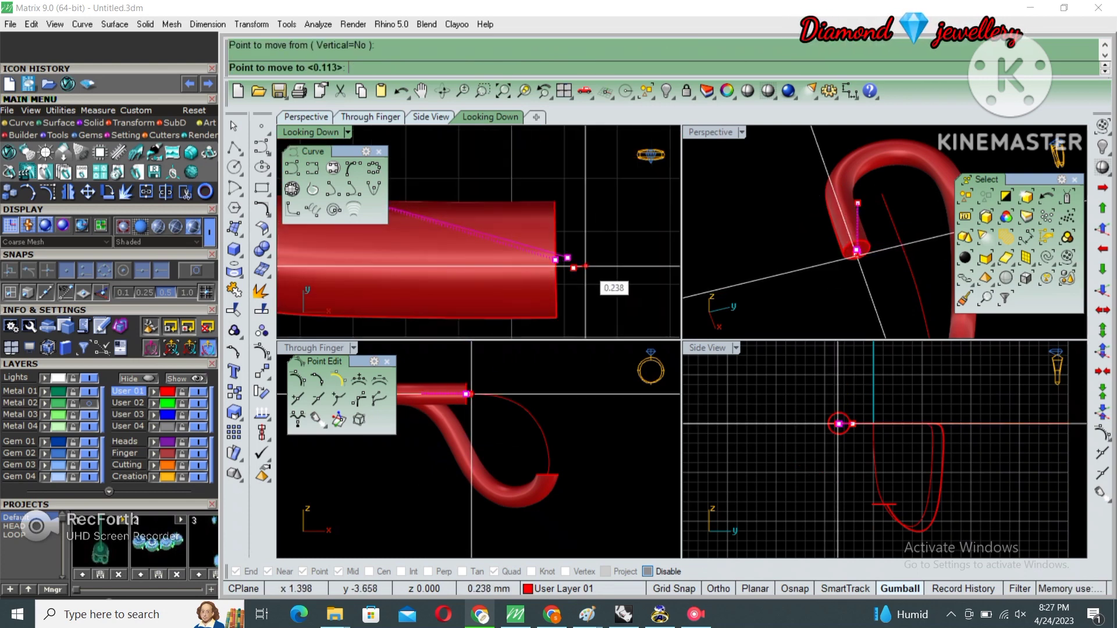
click(587, 266)
click(441, 221)
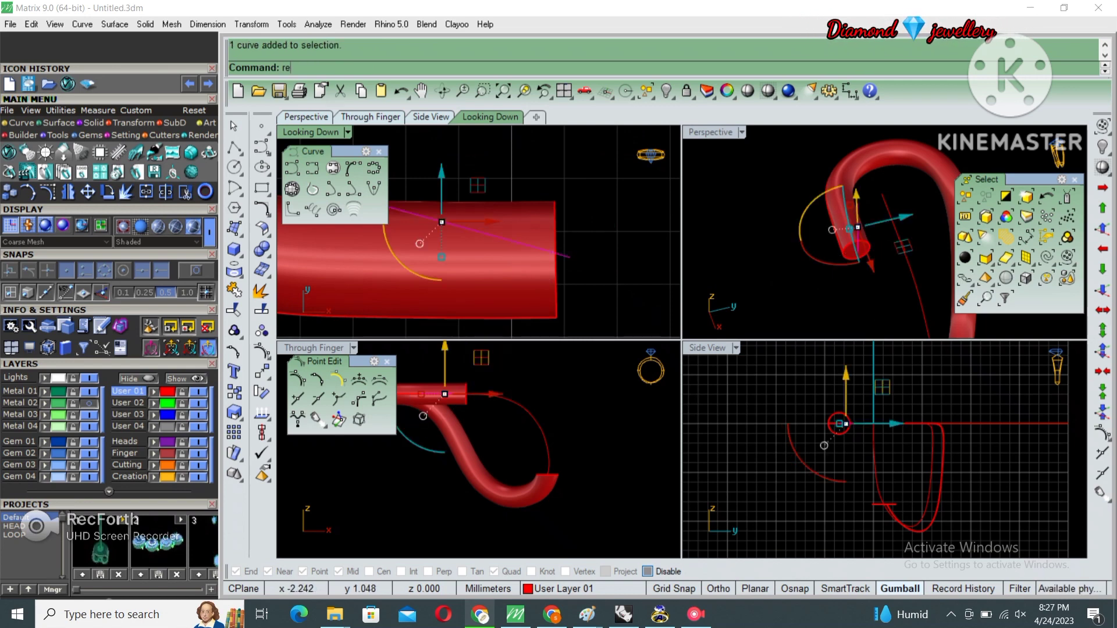
- Revolve the polyline a full circle around the tube axis to form a cone
key(Return)
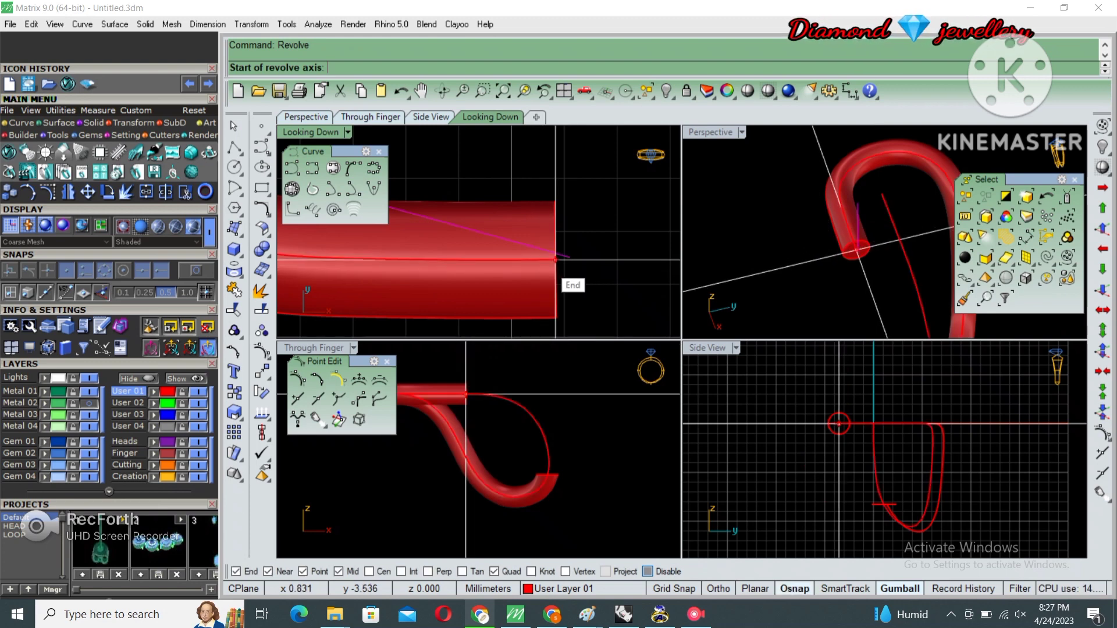
scroll(844, 254, up, 3)
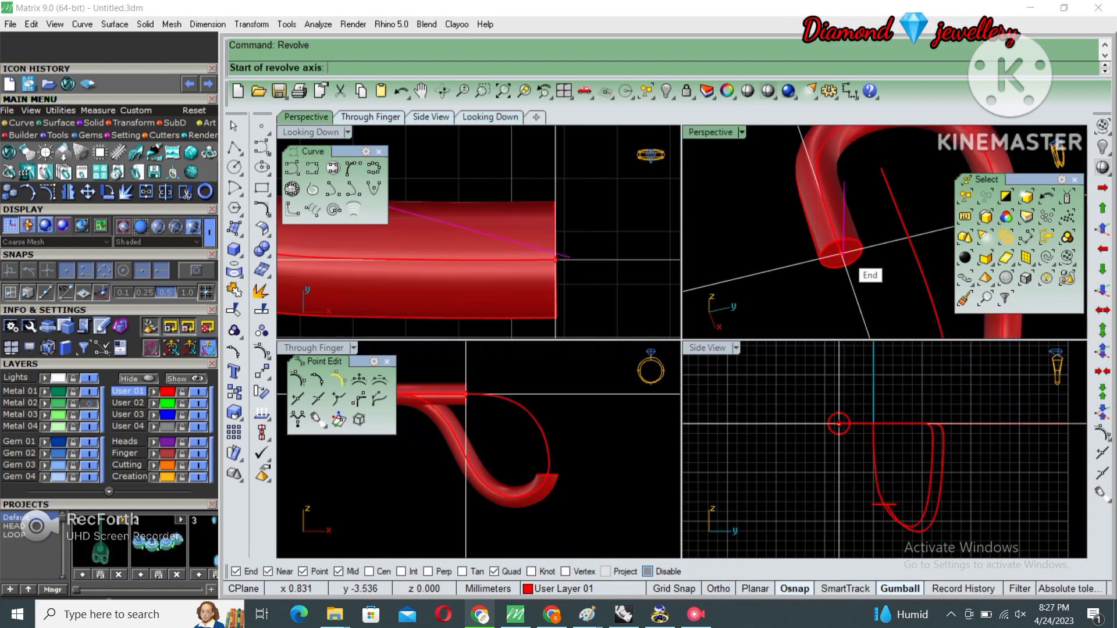
click(842, 254)
click(556, 260)
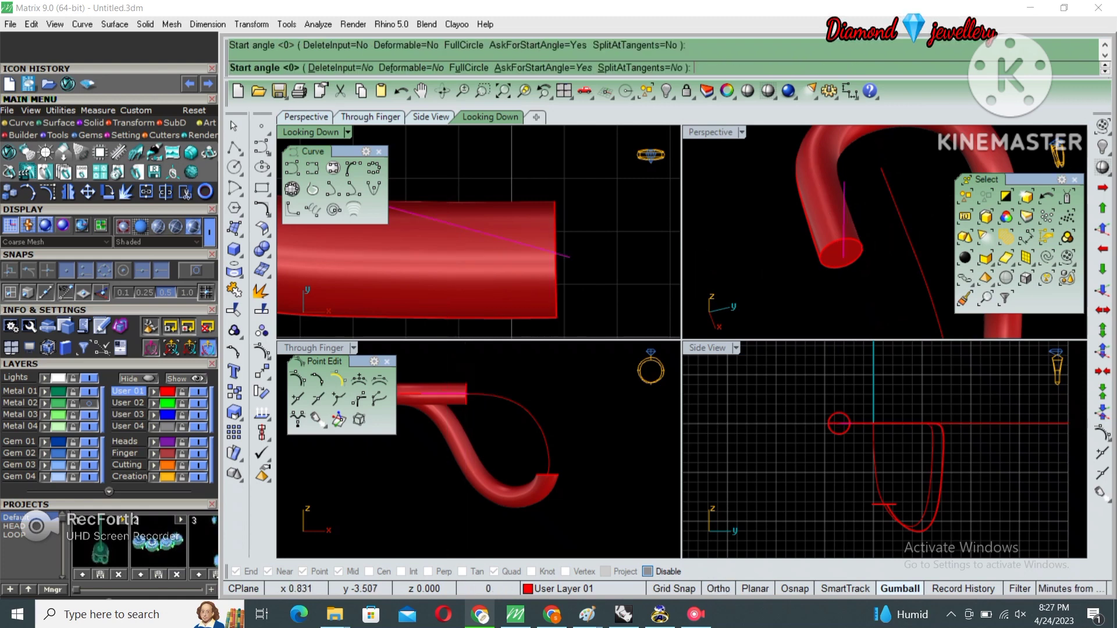
key(Return)
key(Return)
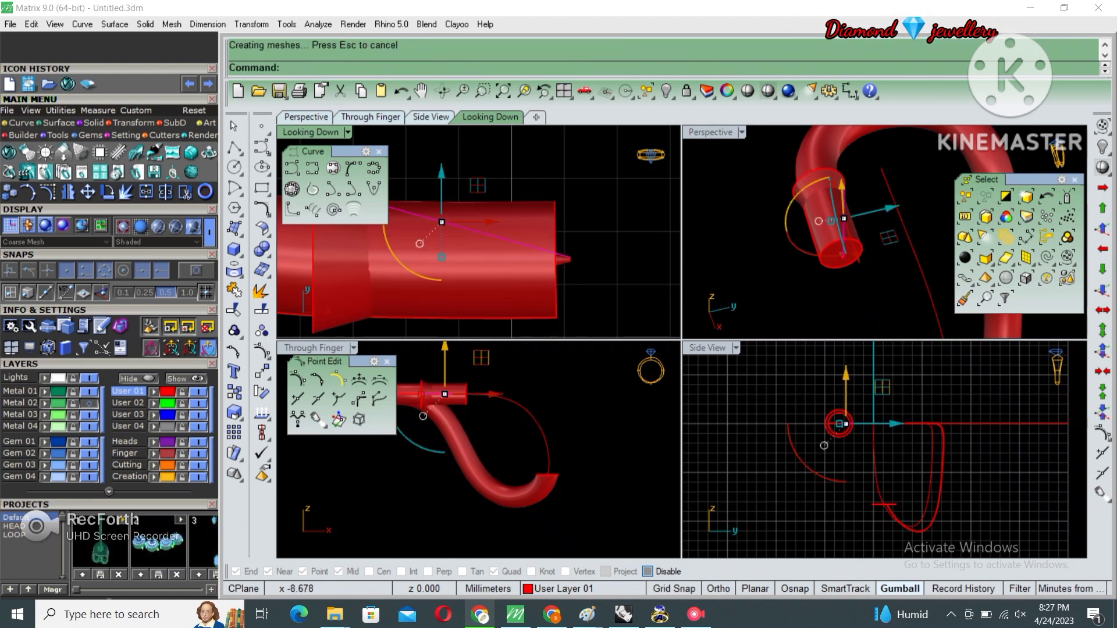
- BooleanSplit the hook tube with the cone, delete the cut-off end and cone surface
click(305, 116)
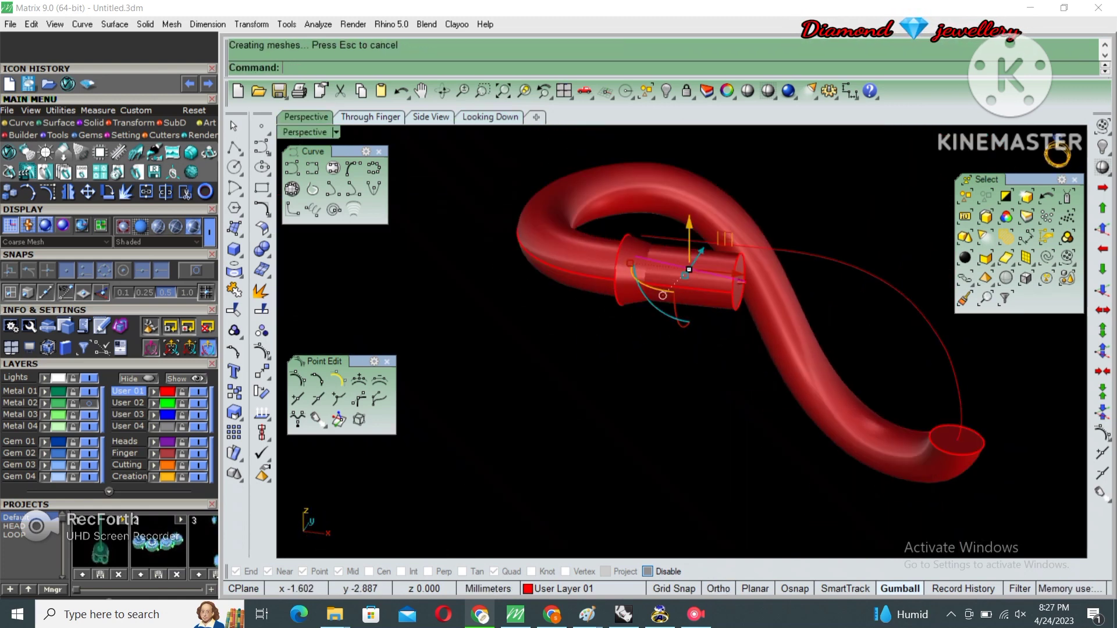
scroll(699, 291, up, 2)
click(786, 326)
text(b)
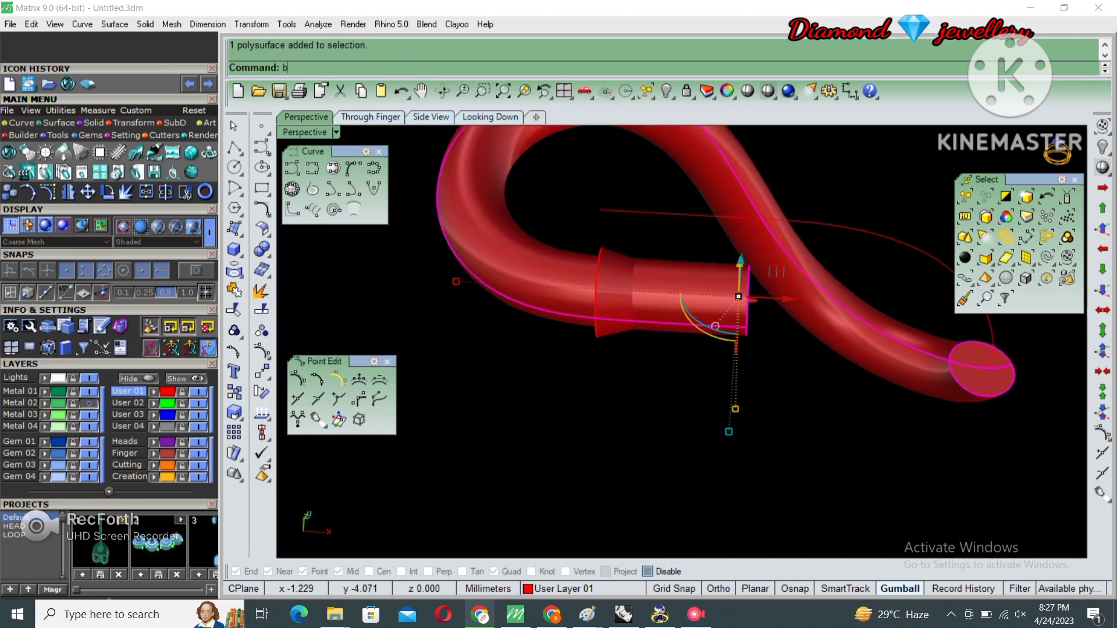
text(ooleansplit)
key(Return)
key(Return)
key(Delete)
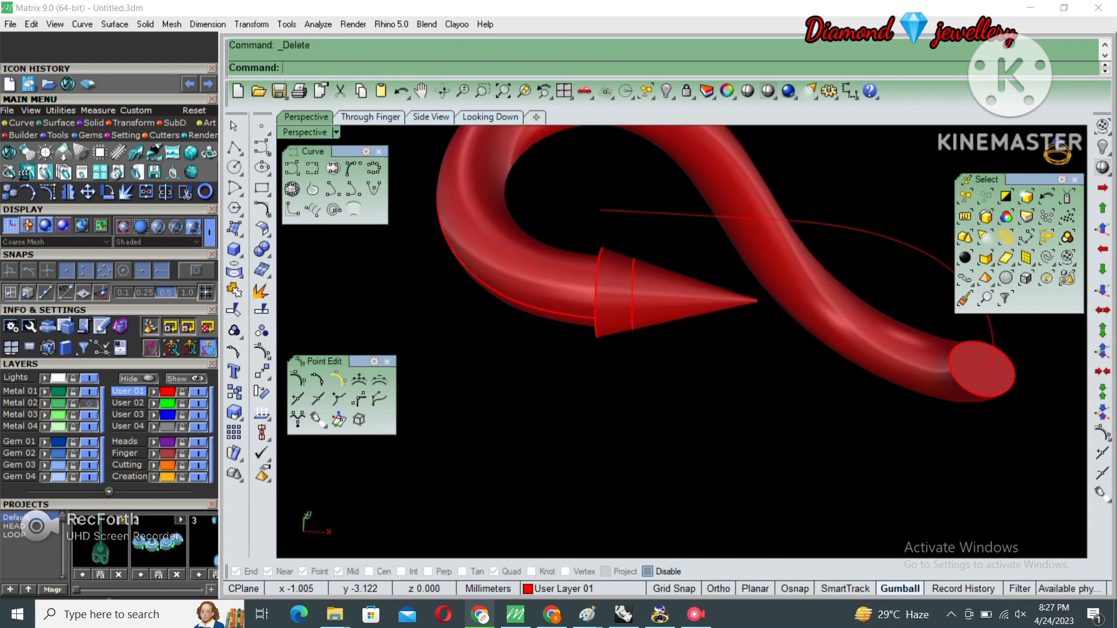
click(646, 338)
key(Delete)
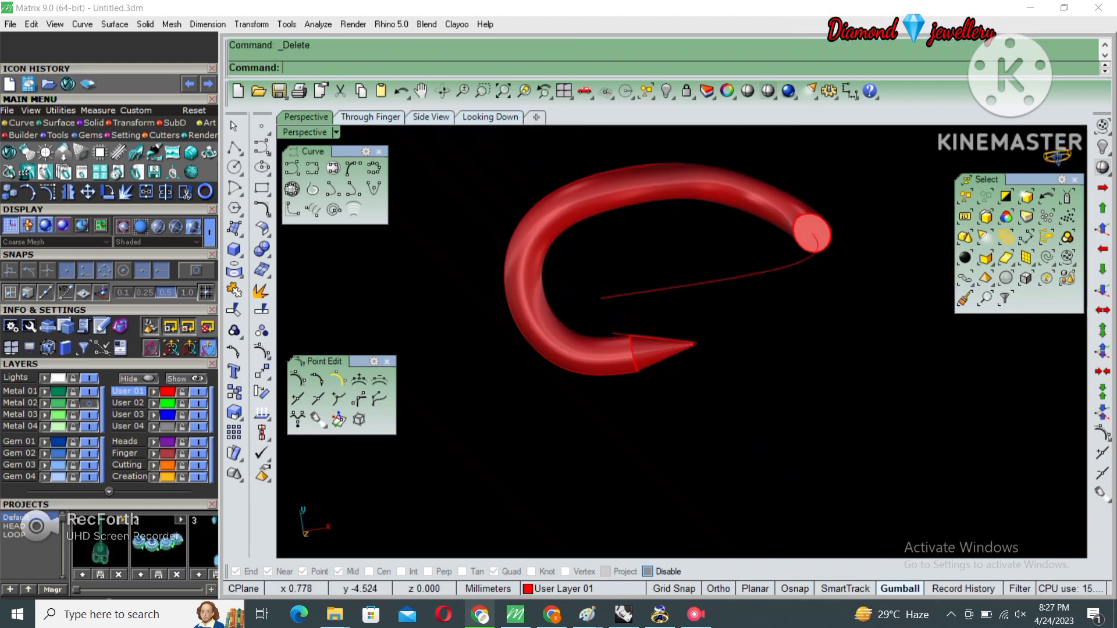
key(ctrl+shift+h)
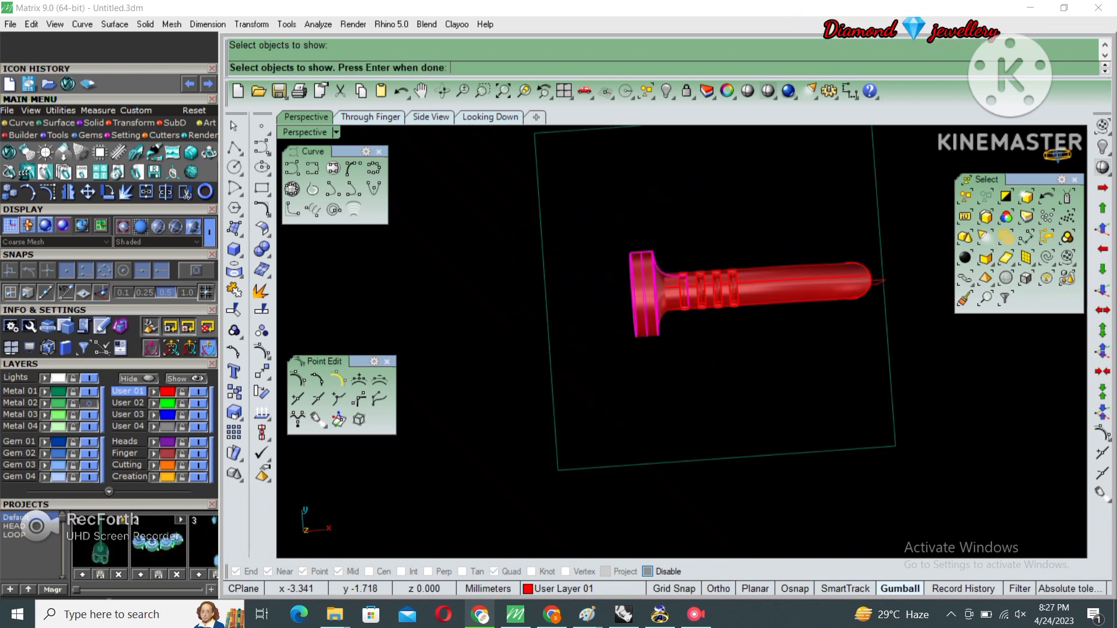
- Unhide the hidden hook and post with ShowSelected
click(848, 287)
click(721, 342)
key(Return)
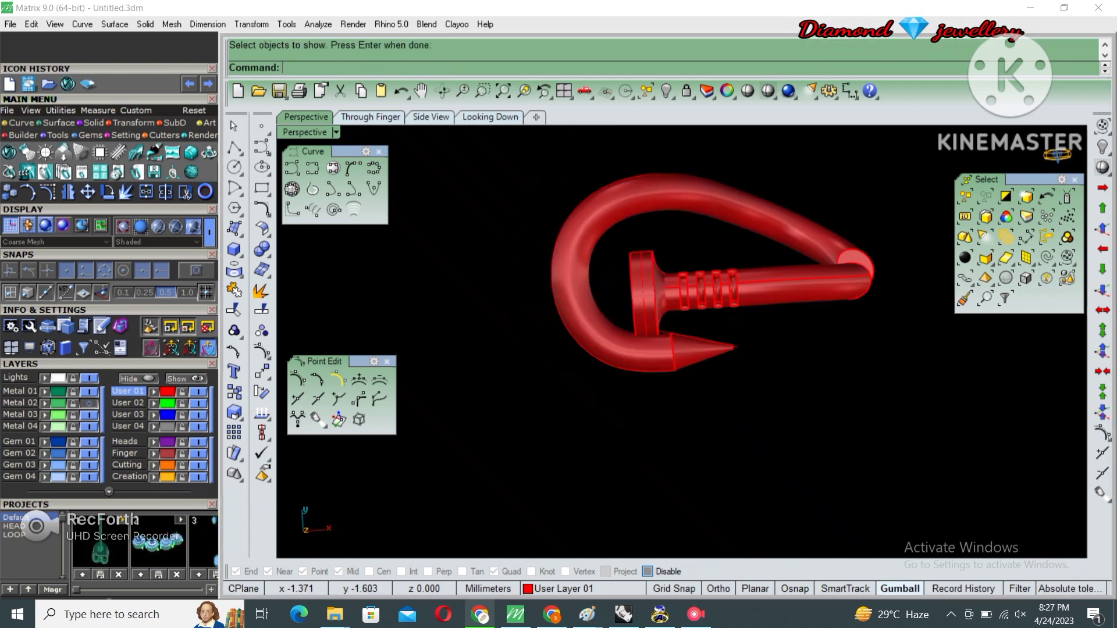
key(ctrl+shift+h)
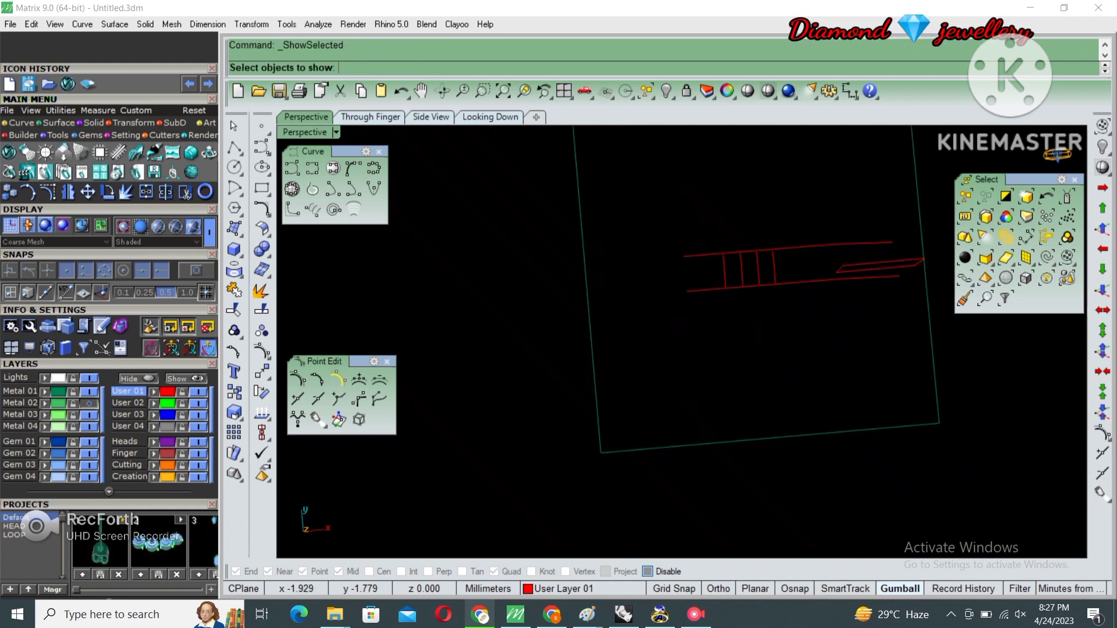
key(Return)
- Select the hook and maximize the Through Finger view
click(722, 341)
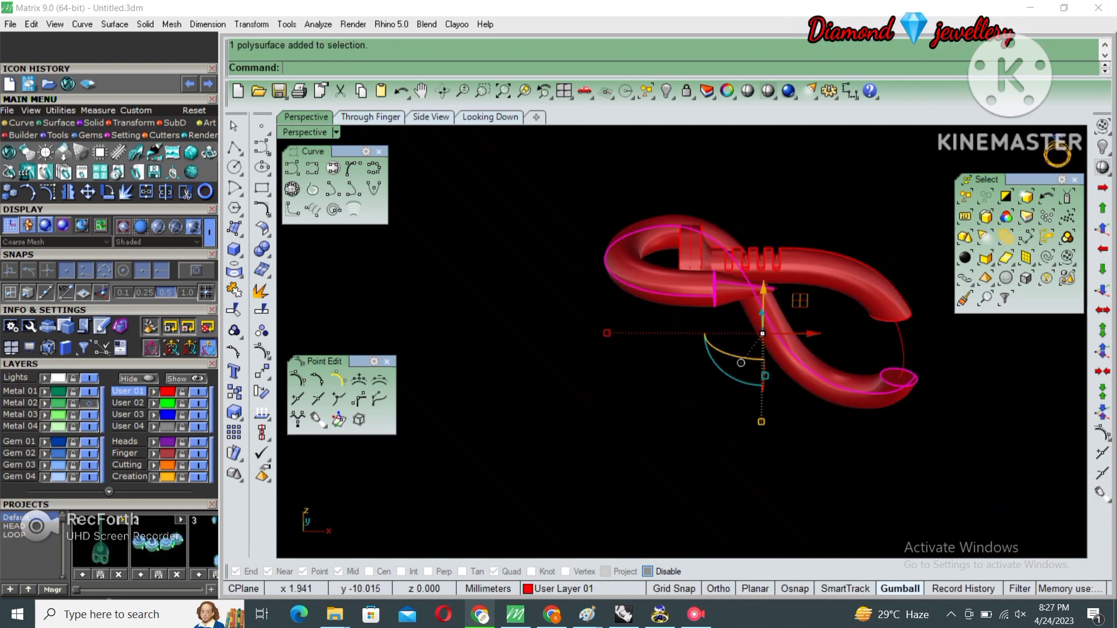
mouse_move(721, 342)
right_down()
mouse_move(734, 408)
mouse_move(729, 399)
right_up()
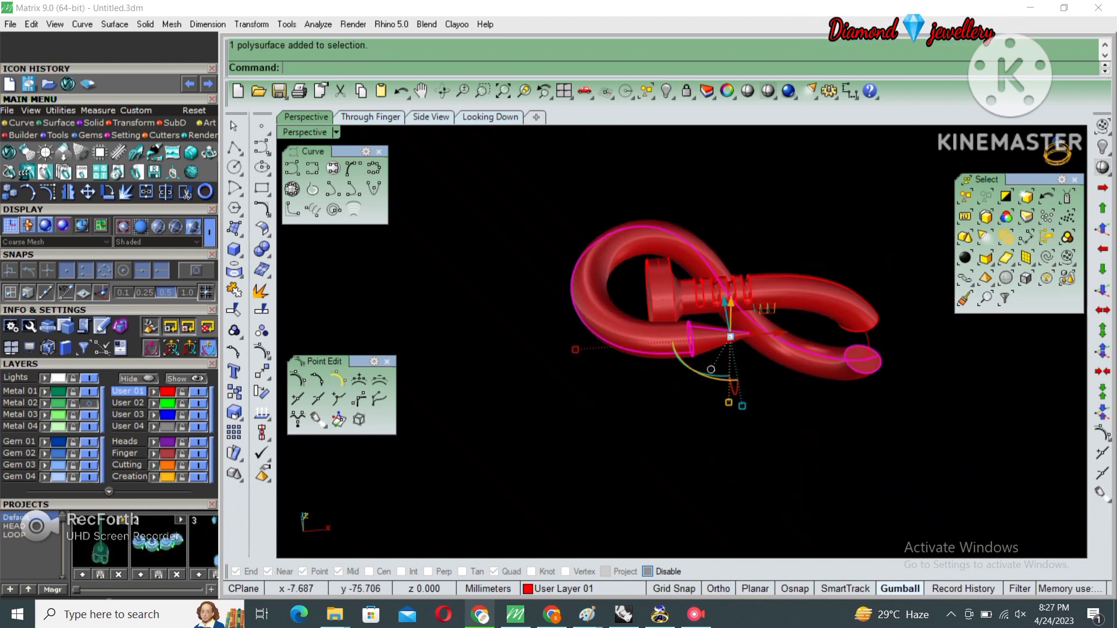
key(ctrl+m)
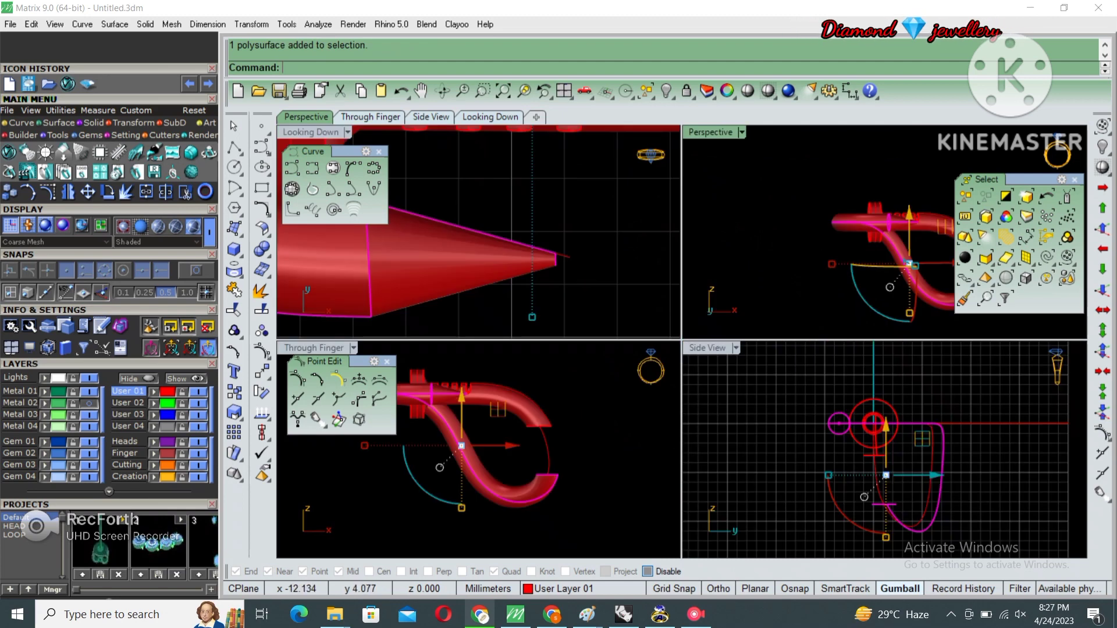
key(ctrl+m)
key(Escape)
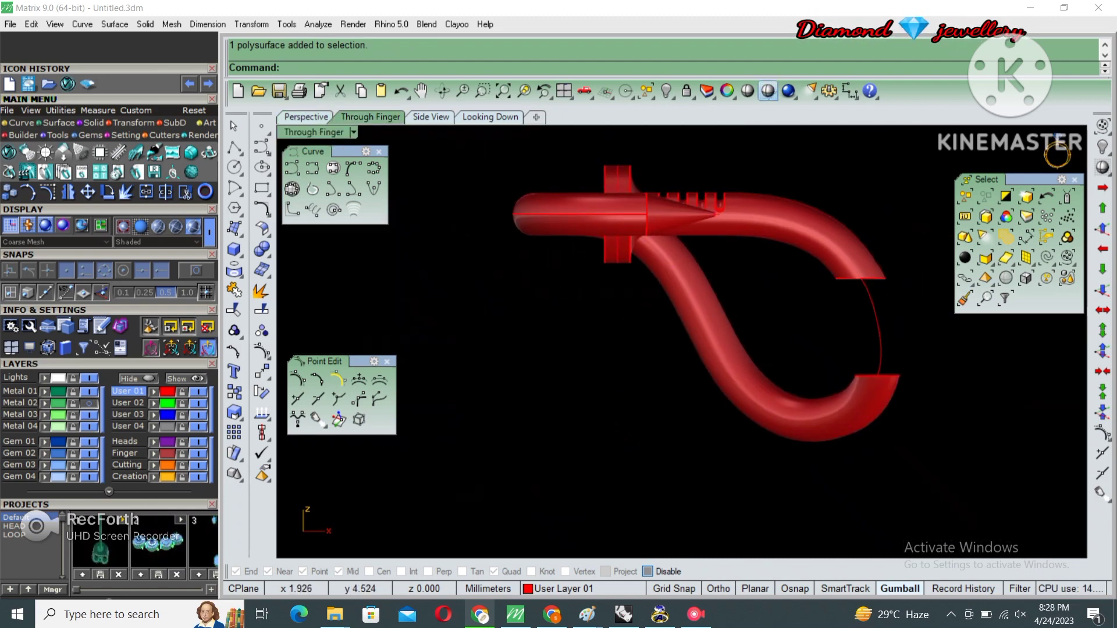
- In wireframe display, draw a small circle centred on the hook curve
click(768, 91)
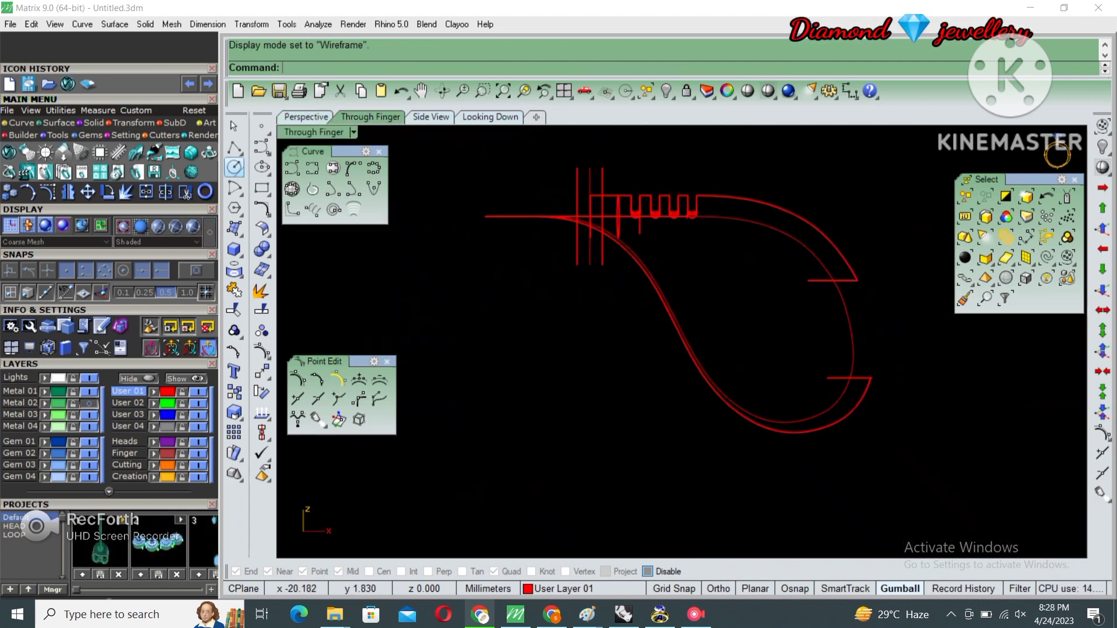
click(234, 168)
click(668, 305)
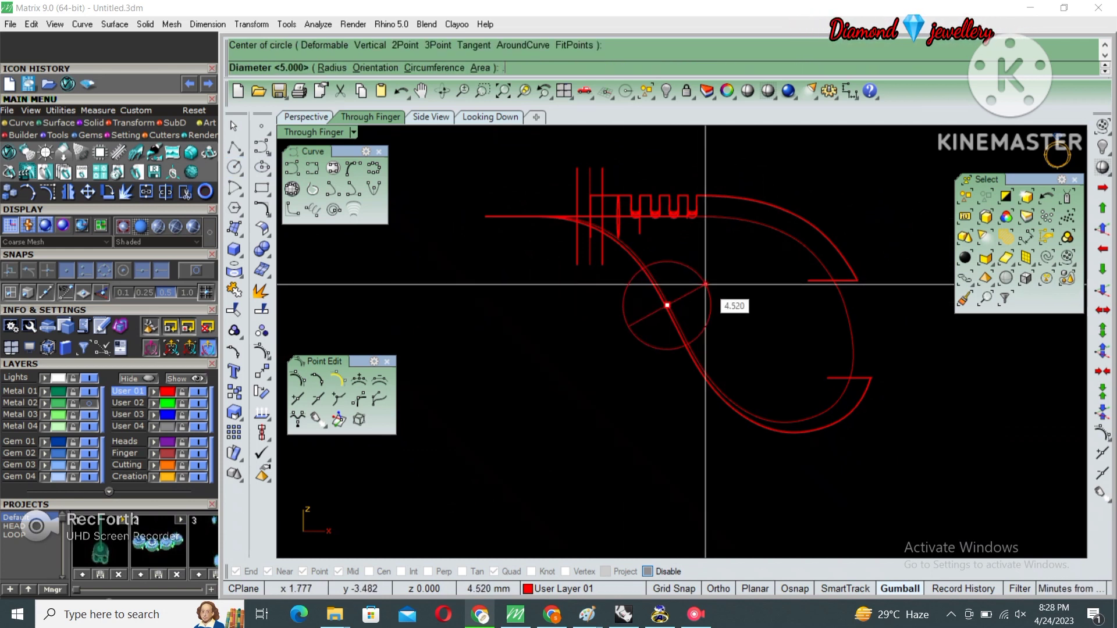
key(Escape)
- Offset the circle by 0.2 and switch the display back to Shaded
scroll(669, 303, up, 3)
click(642, 321)
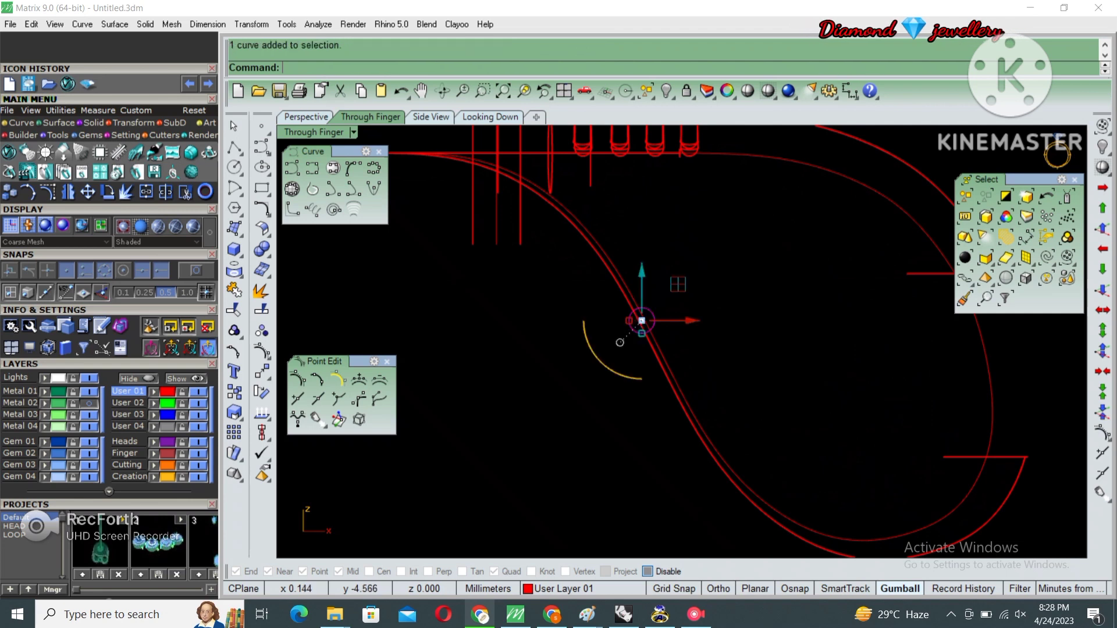
scroll(620, 343, down, 2)
text(offset)
key(Return)
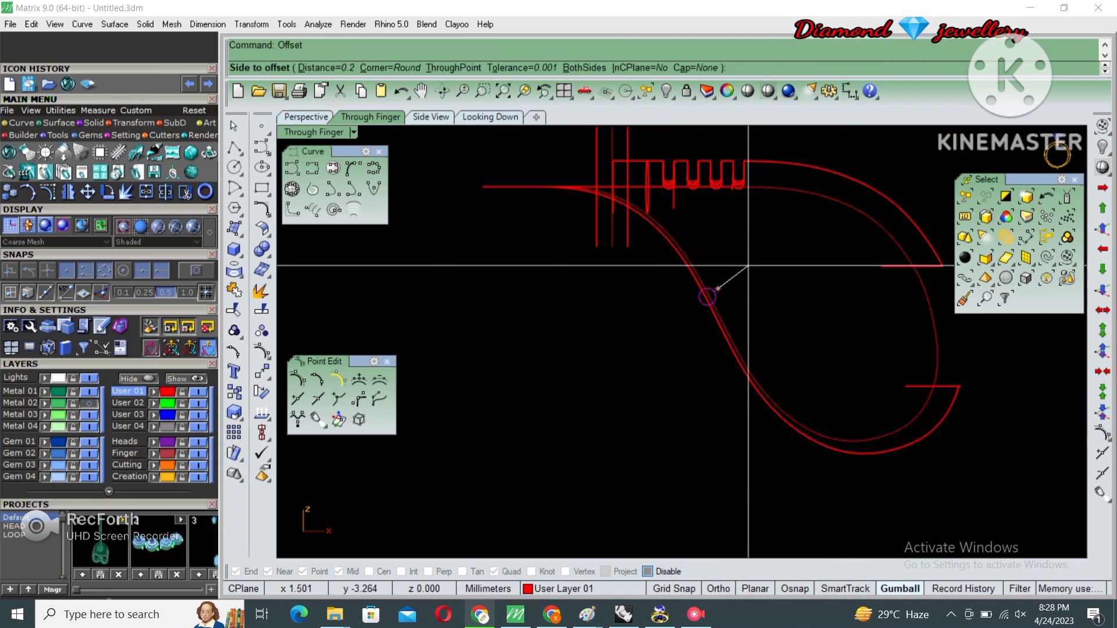
key(Return)
click(686, 318)
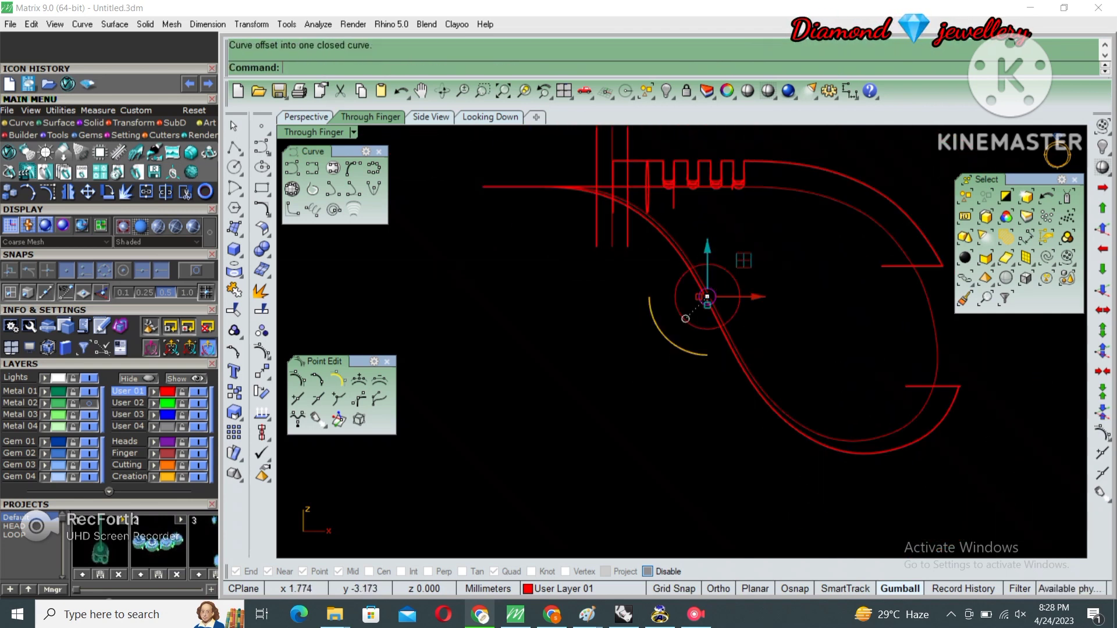
click(768, 90)
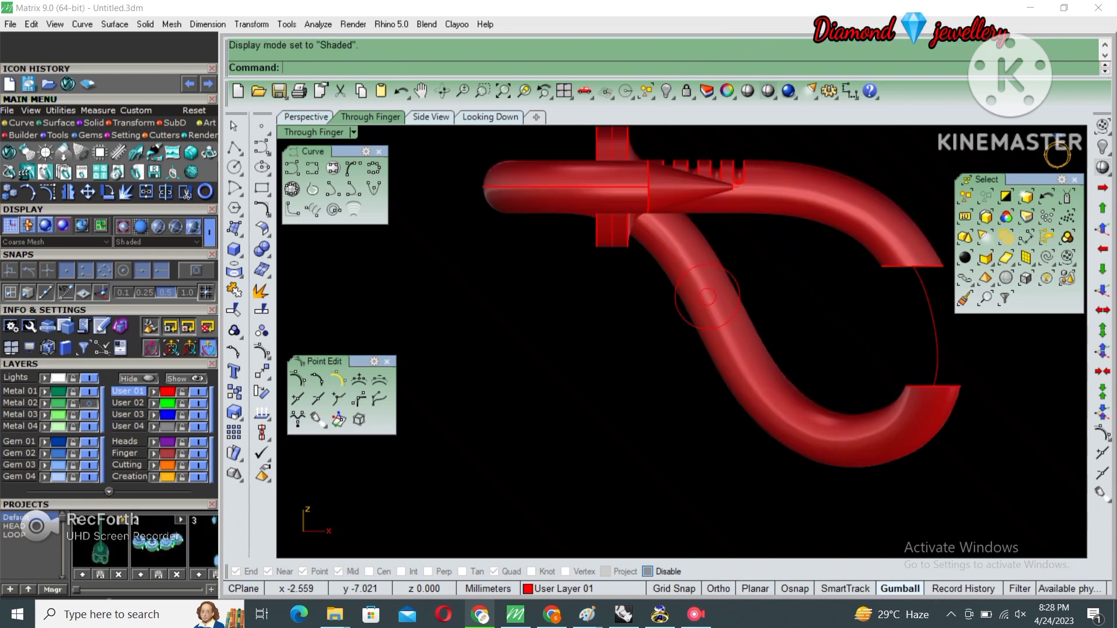
- Move the two circles onto the hook's tube
scroll(737, 281, up, 2)
text(move)
key(Return)
scroll(737, 291, up, 2)
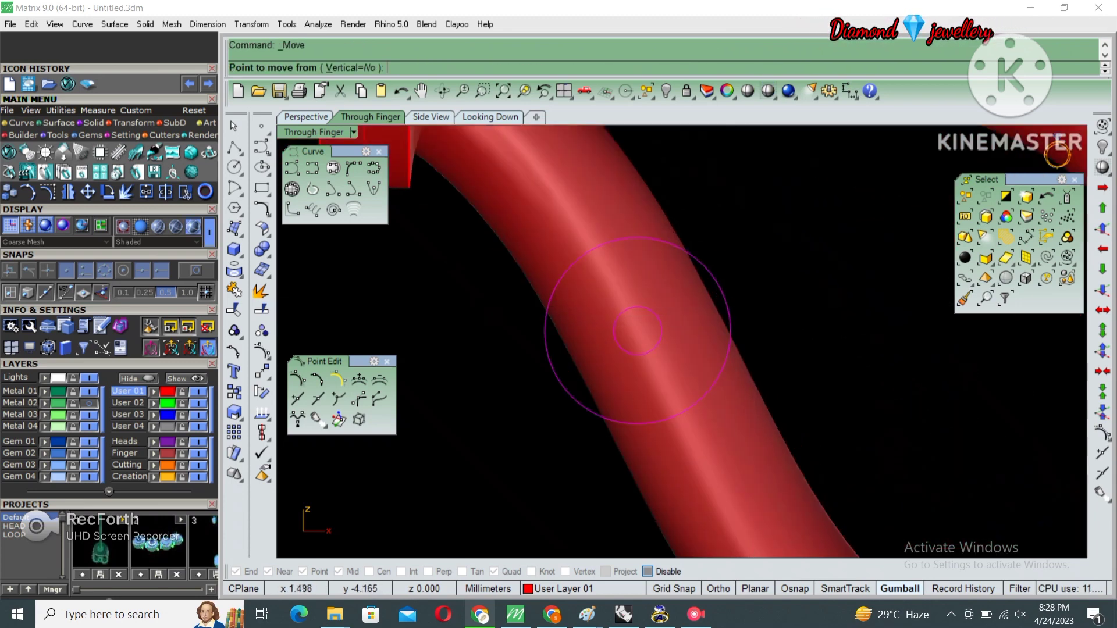
click(751, 303)
click(756, 304)
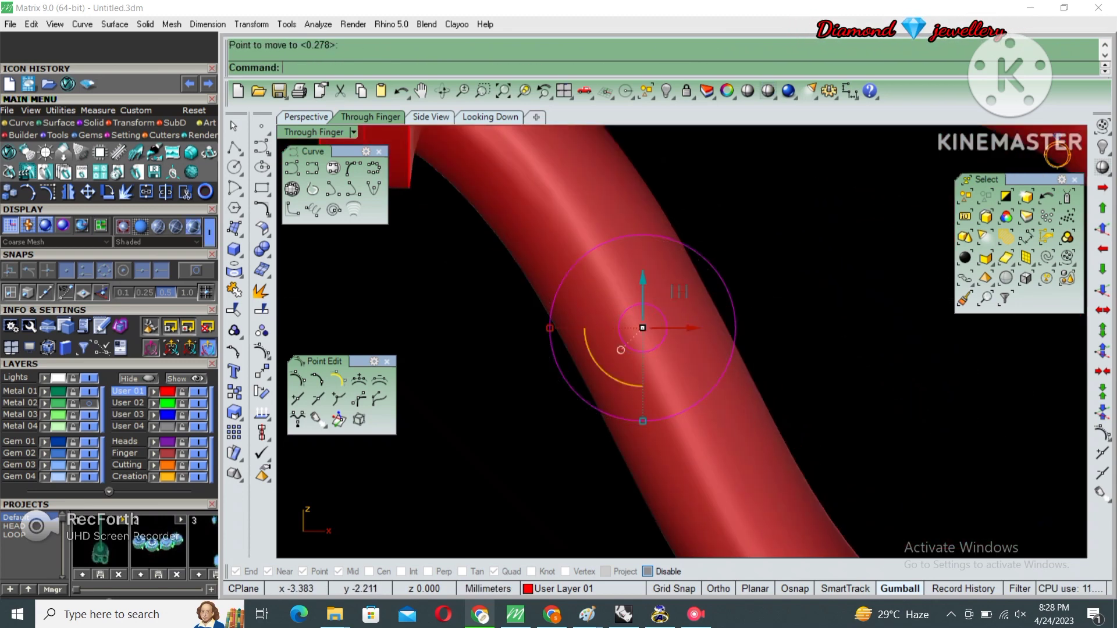
- Extrude the circles into a cutting tube, subtract it from the hook, and delete the cutter
key(ctrl+m)
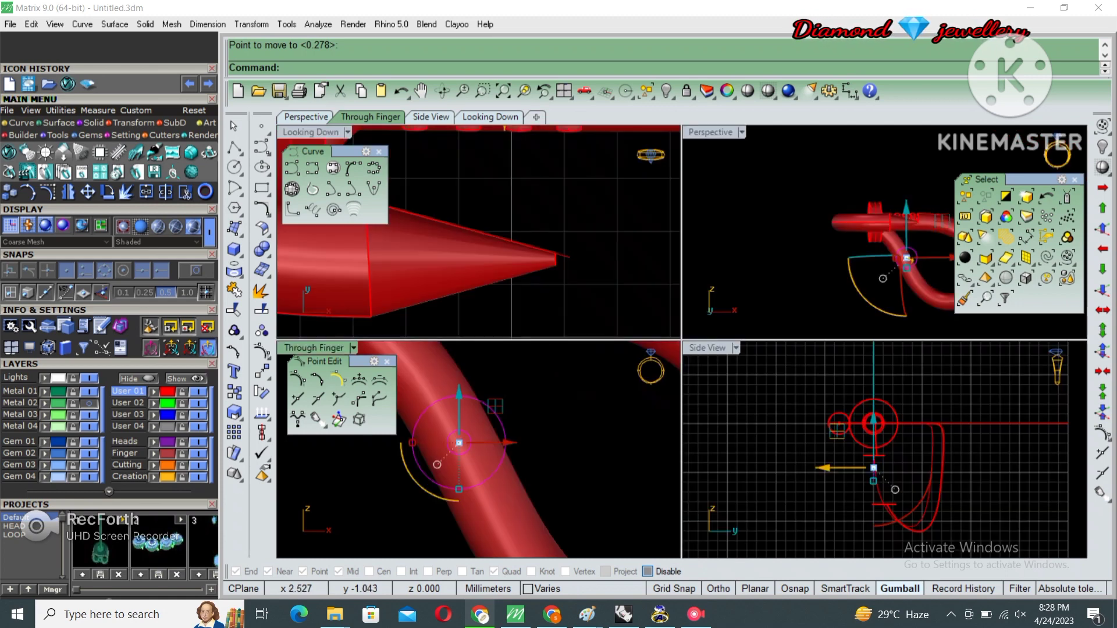
double_click(707, 132)
right_drag(699, 349, 803, 315)
text(e)
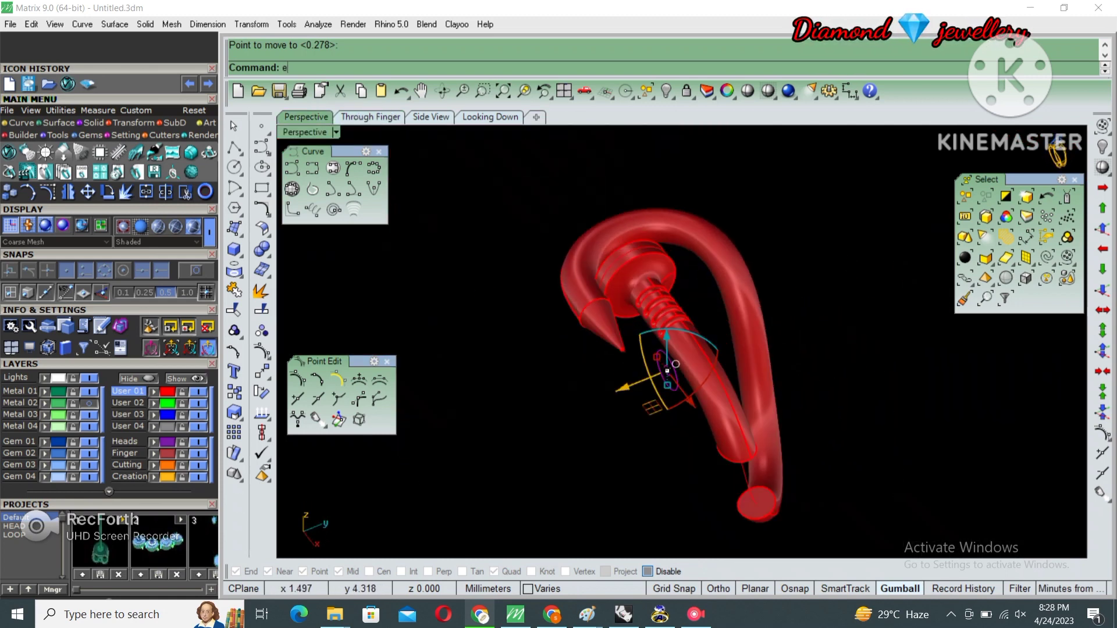
key(Return)
click(805, 337)
scroll(669, 372, up, 4)
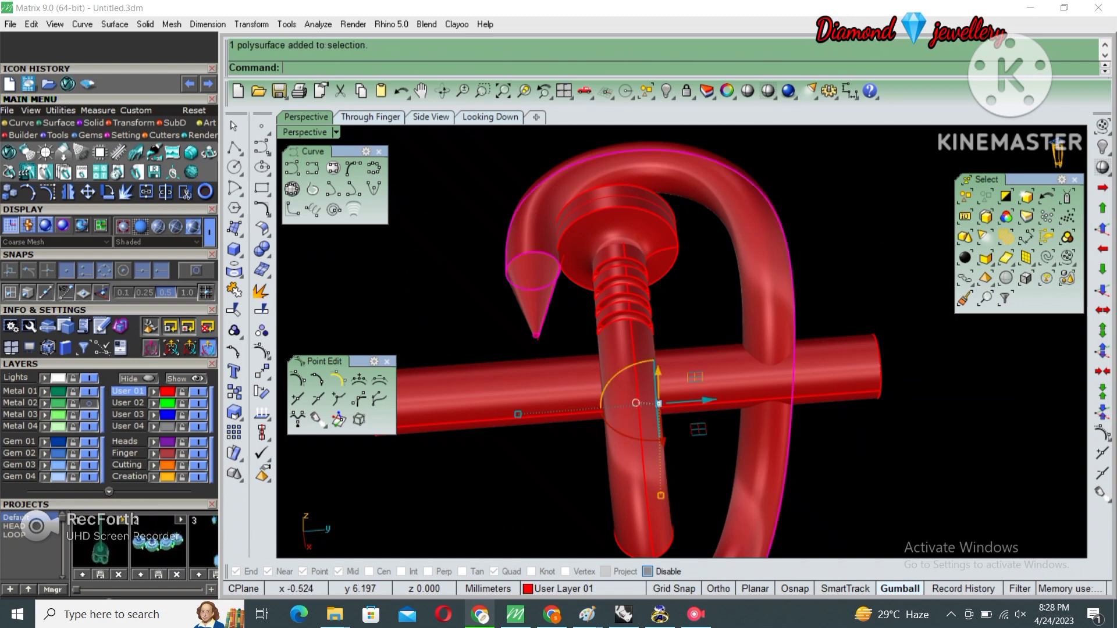
text(b)
key(Return)
click(757, 375)
key(Return)
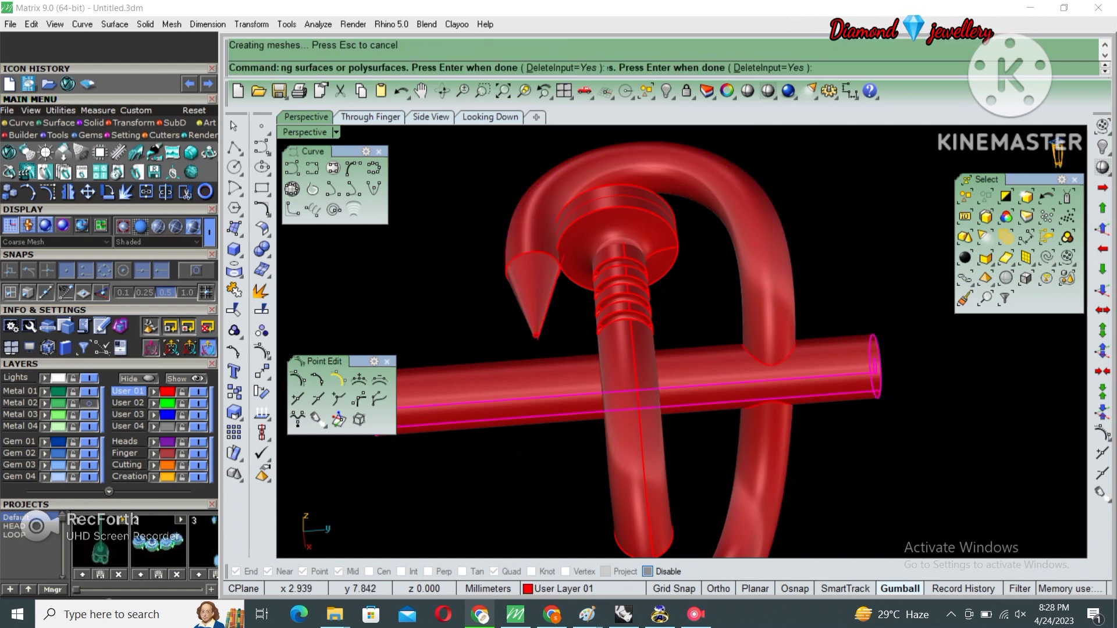
key(Delete)
- Select the small holed cylinder piece of the tube
scroll(681, 344, up, 3)
right_drag(681, 344, 774, 314)
scroll(681, 343, up, 5)
click(687, 346)
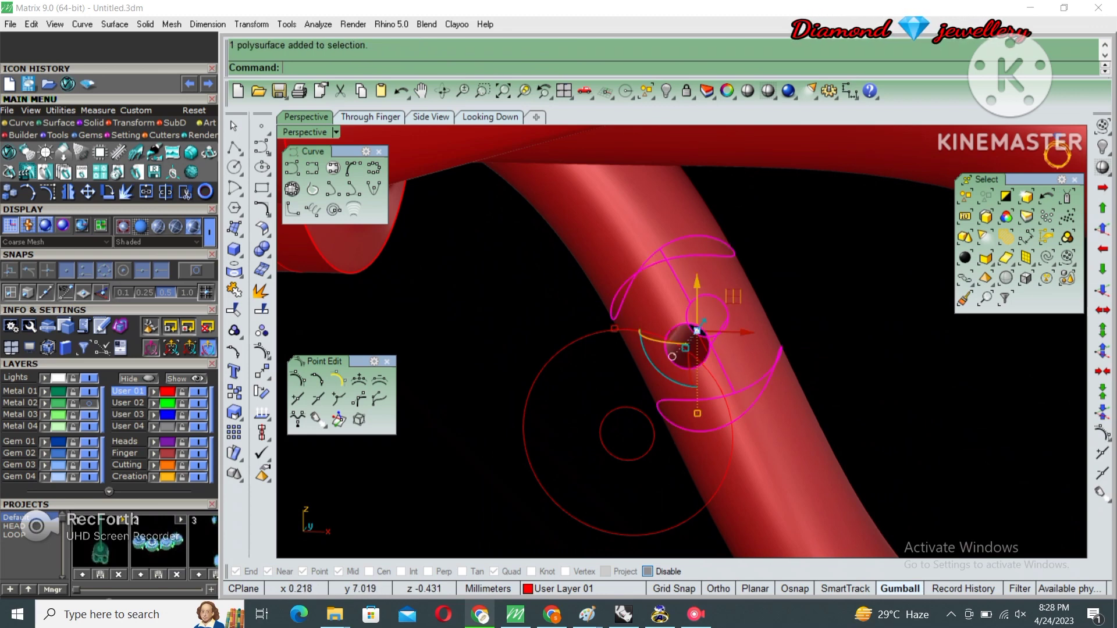
scroll(686, 346, down, 5)
- Hide all but the cylinder and draw a line from its centre to its edge
text(de)
key(Return)
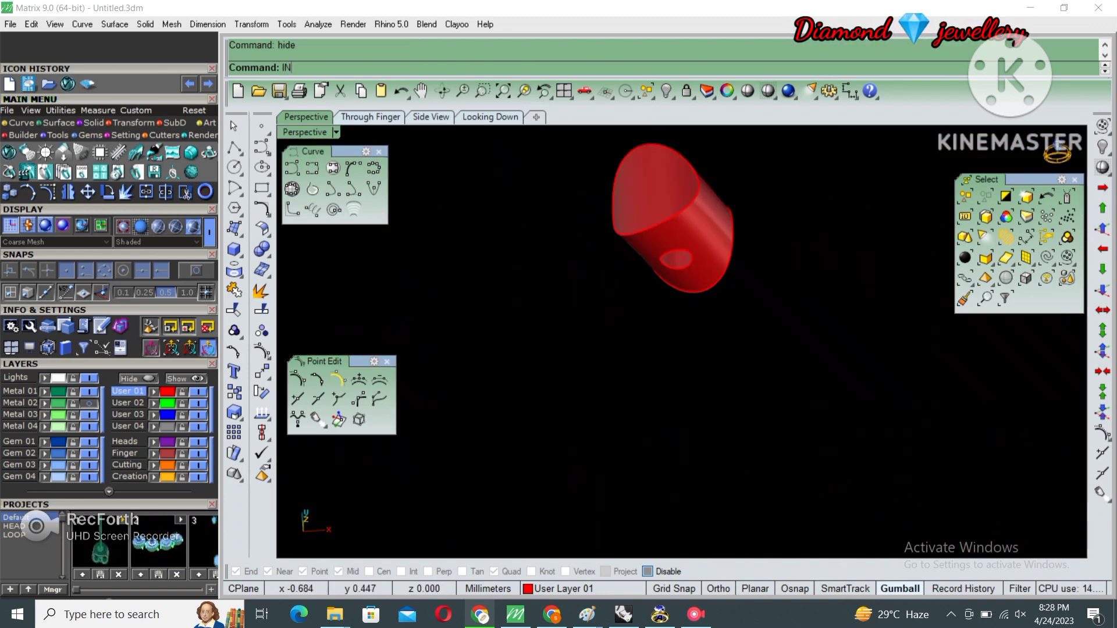
mouse_move(582, 291)
right_down()
mouse_move(698, 314)
mouse_move(670, 273)
right_up()
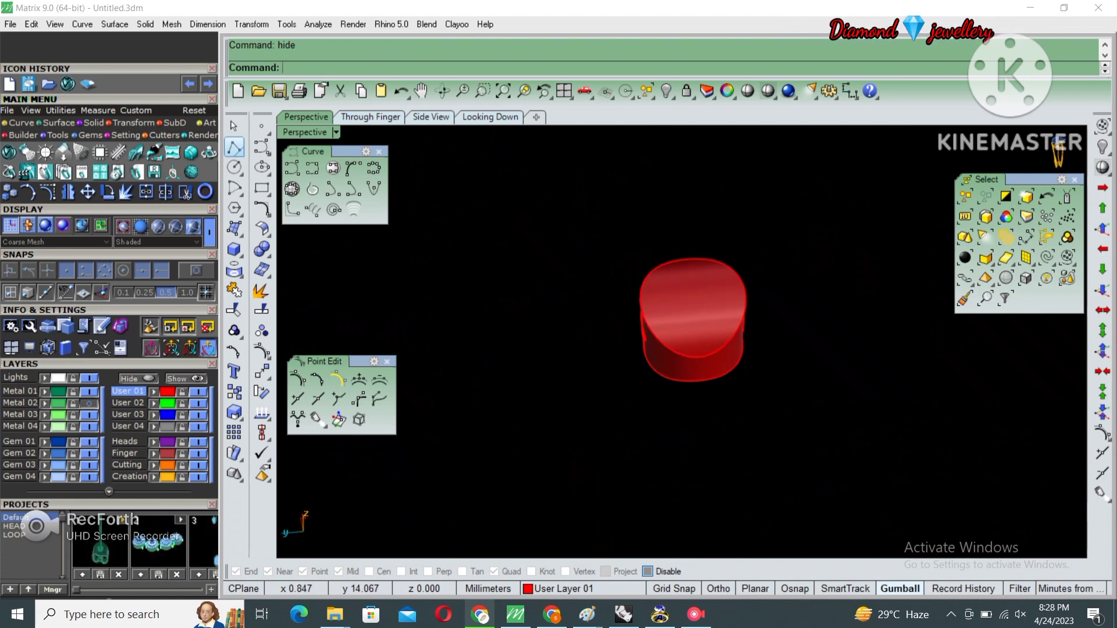
click(234, 147)
right_drag(640, 326, 669, 344)
click(656, 326)
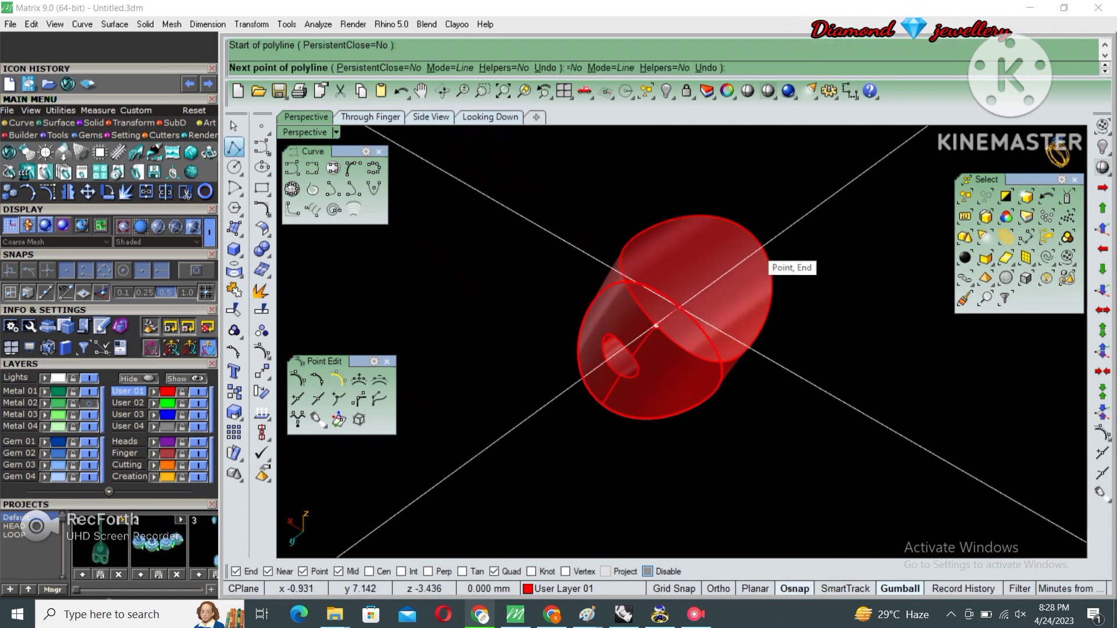
click(755, 239)
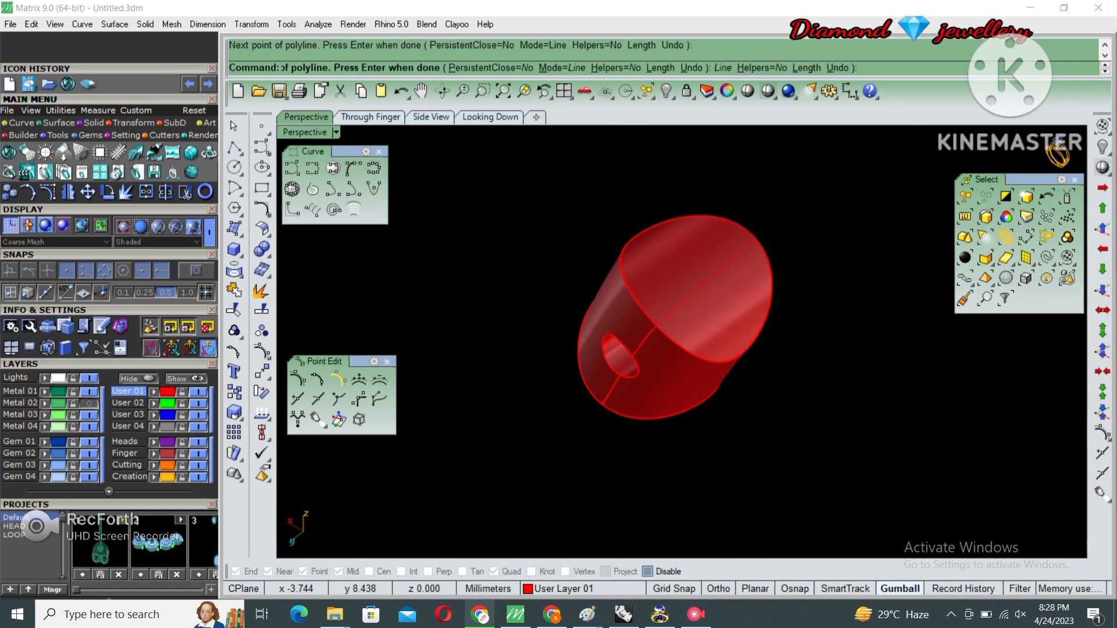
key(Return)
- Divide the new line into 3 segments
mouse_move(755, 239)
right_down()
mouse_move(727, 326)
mouse_move(735, 359)
right_up()
click(739, 340)
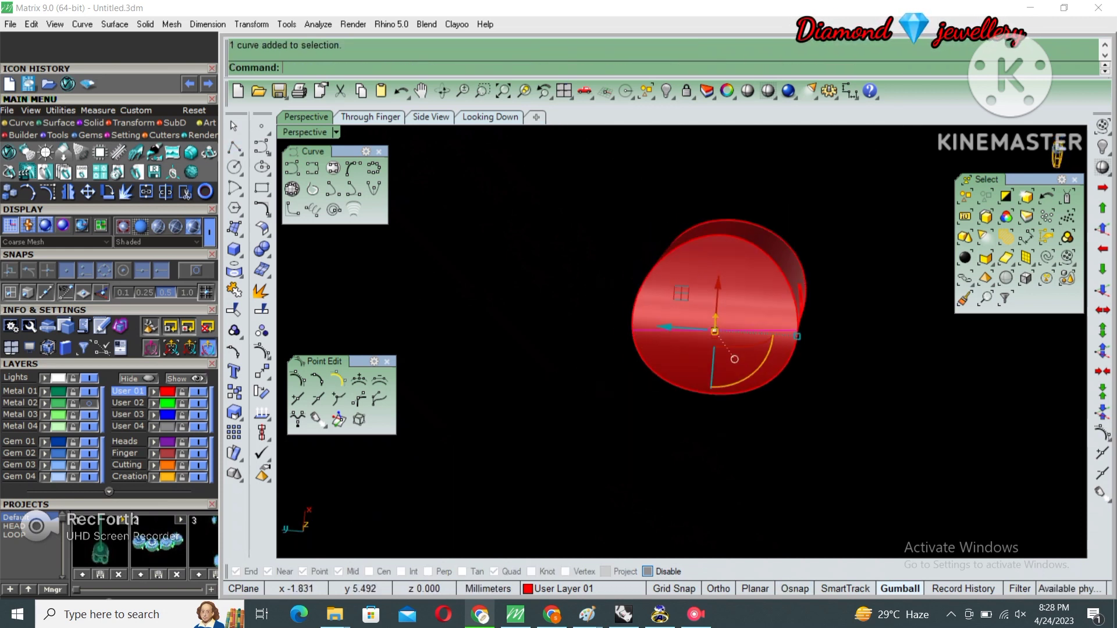
text(Divide)
key(Return)
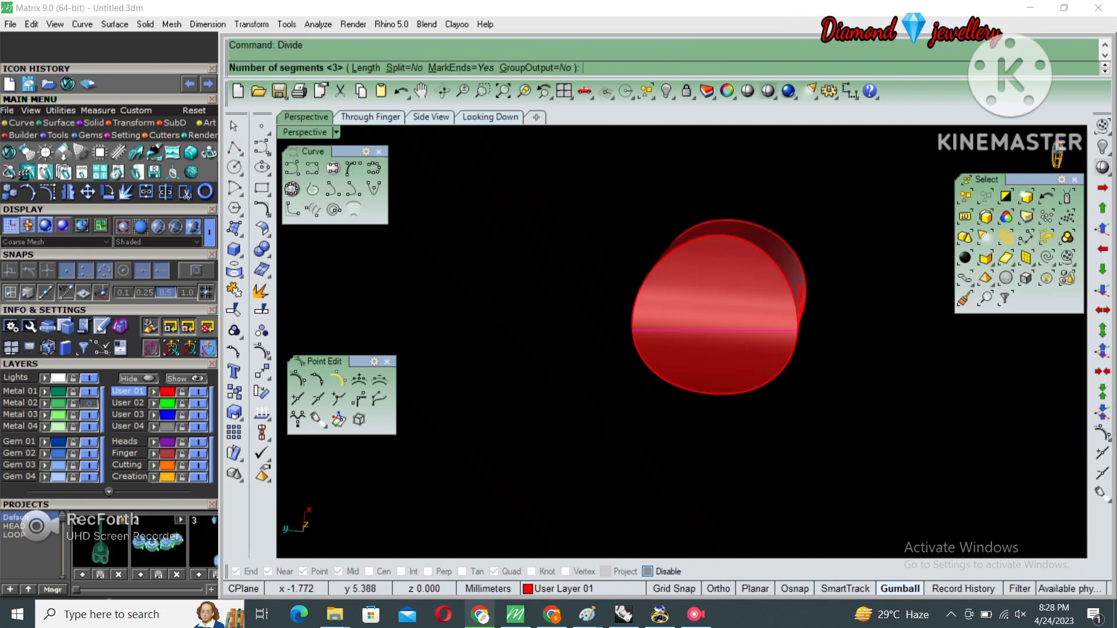
key(Return)
- Create a cutting plane through the cylinder with CutPlane
click(743, 333)
right_drag(743, 332, 742, 325)
text(c)
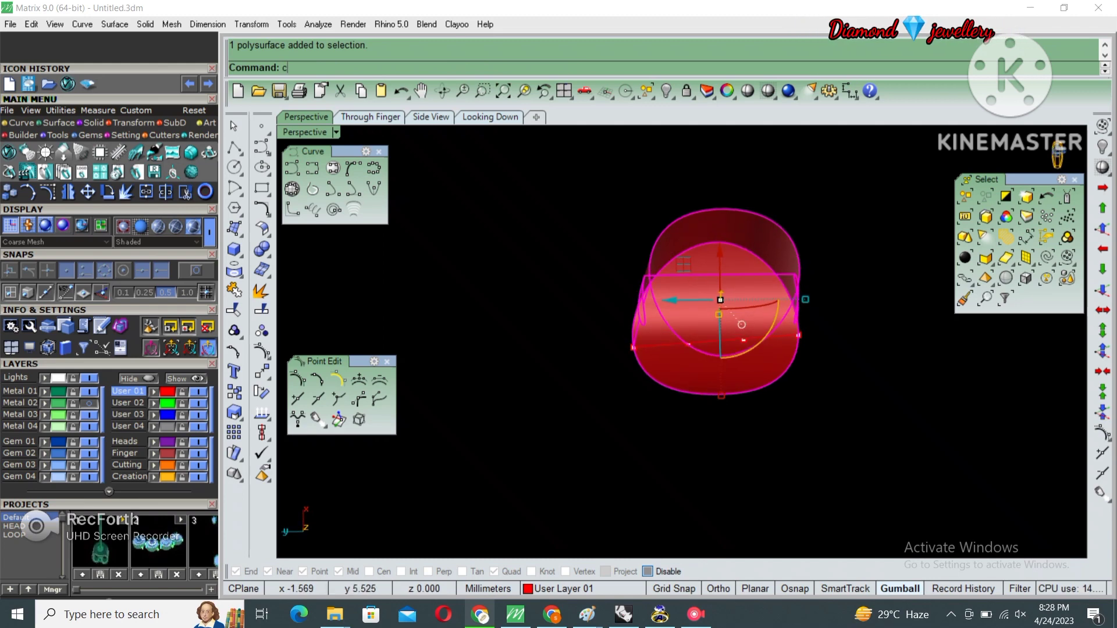
text(utplane)
key(Return)
click(747, 344)
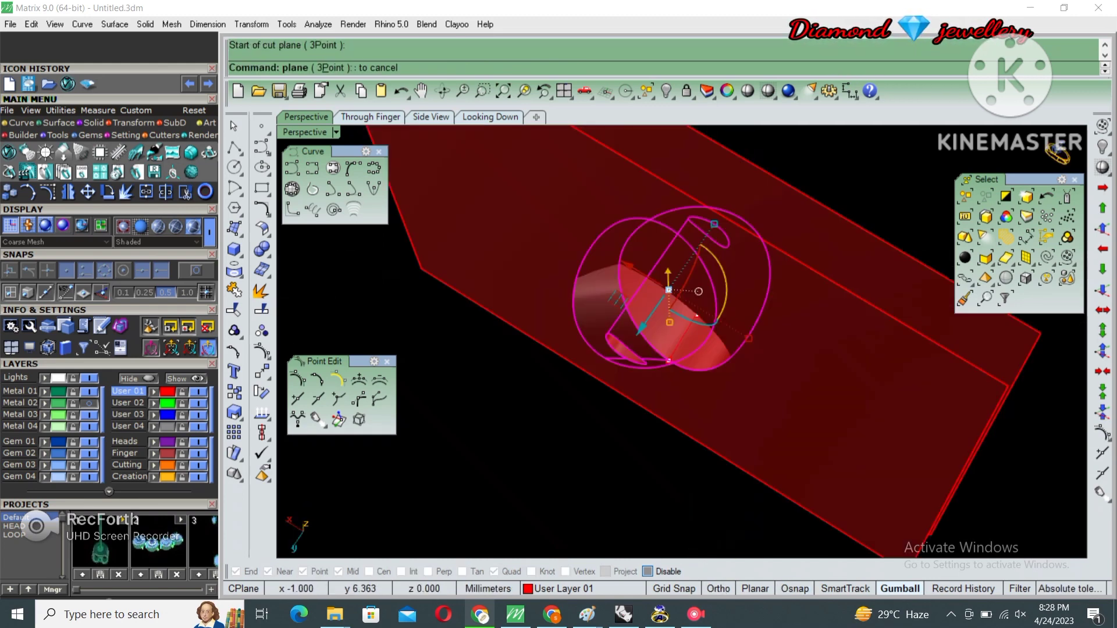
key(Escape)
- Split the disk with the plane, delete the plane, and select the disk pieces
click(669, 289)
text(b)
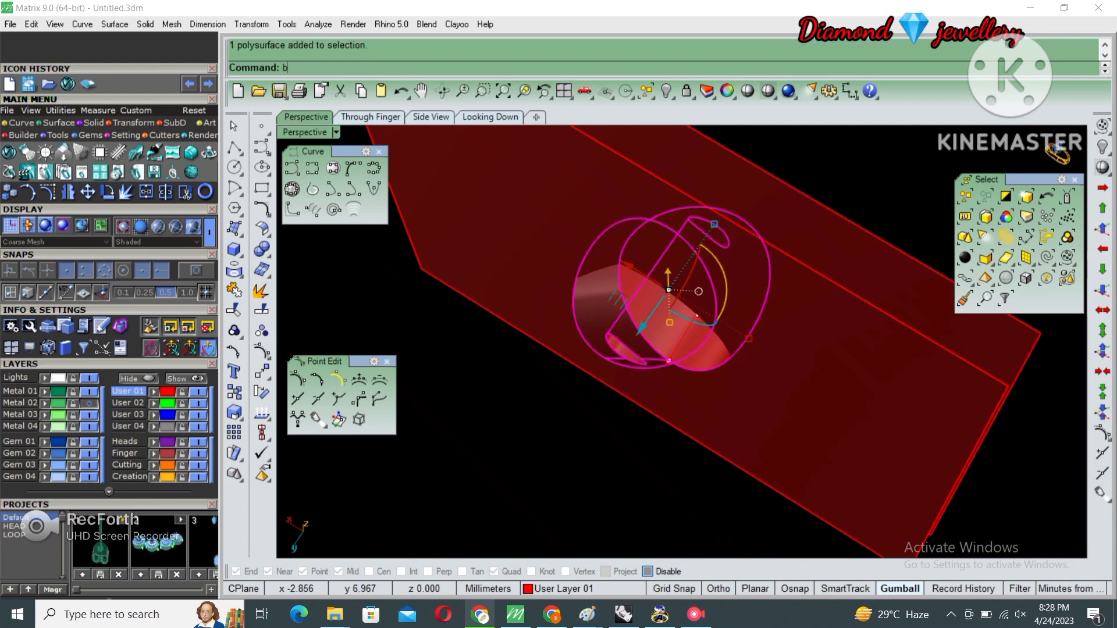
key(Return)
key(Delete)
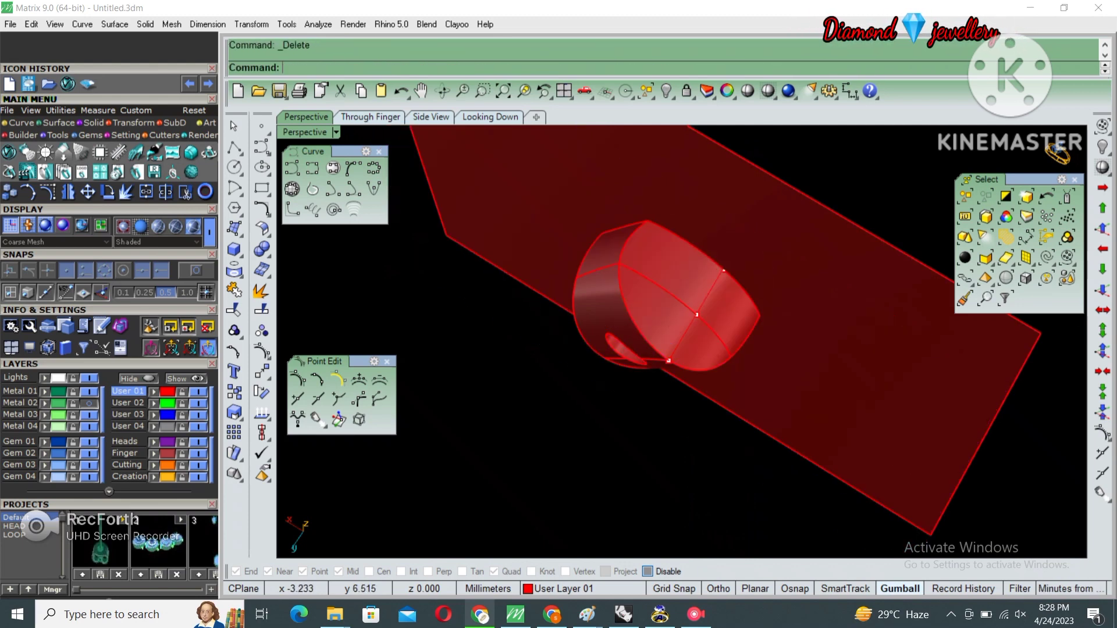
drag(536, 245, 881, 349)
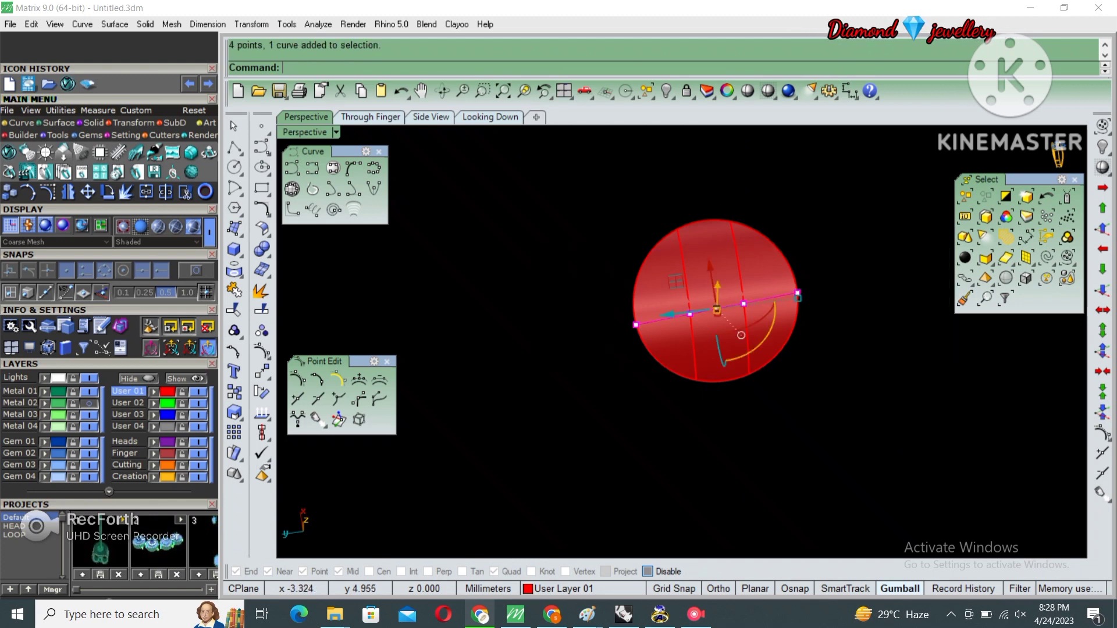
right_drag(757, 378, 733, 408)
click(757, 302)
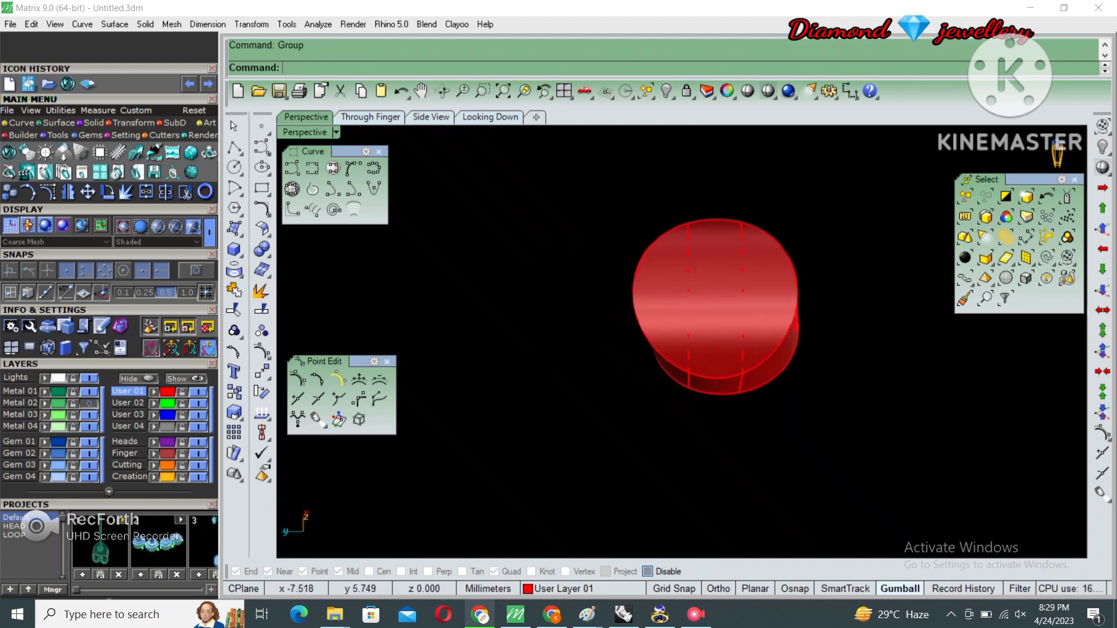
- Reveal the hidden hook and post, then frame the hook in the Looking Down view
scroll(681, 326, down, 3)
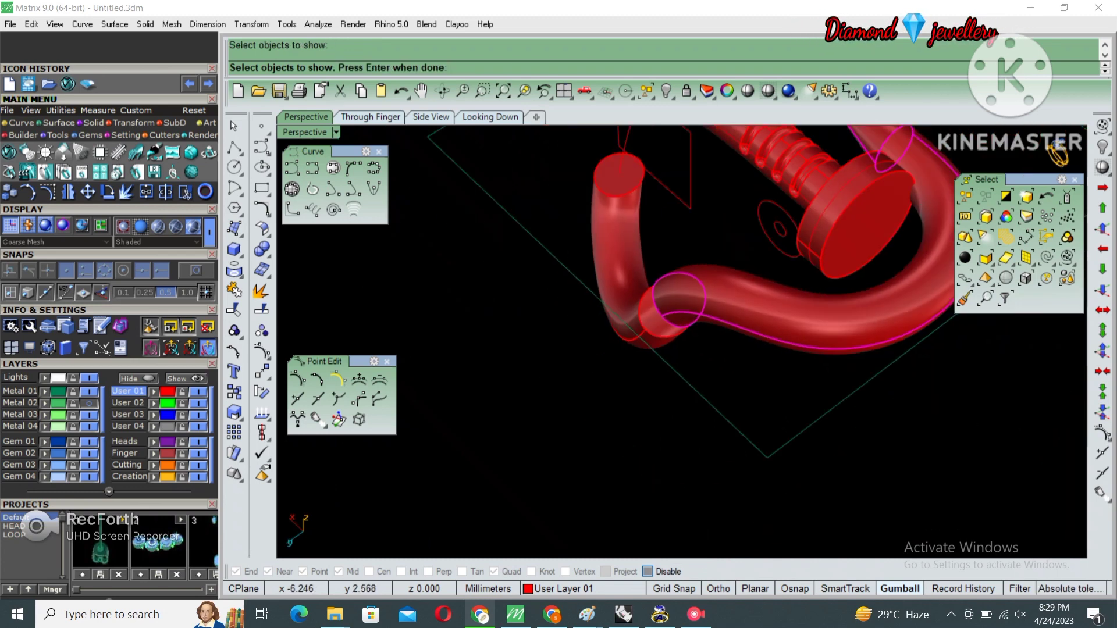
mouse_move(681, 326)
right_down()
mouse_move(727, 291)
mouse_move(675, 338)
mouse_move(687, 326)
right_up()
key(Return)
click(756, 407)
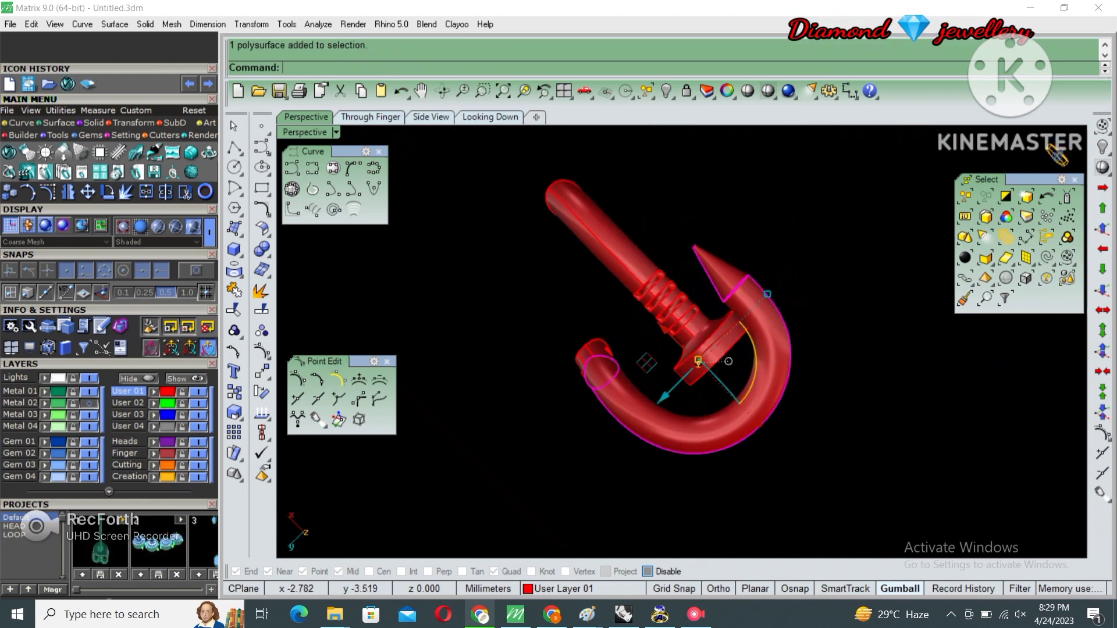
click(490, 117)
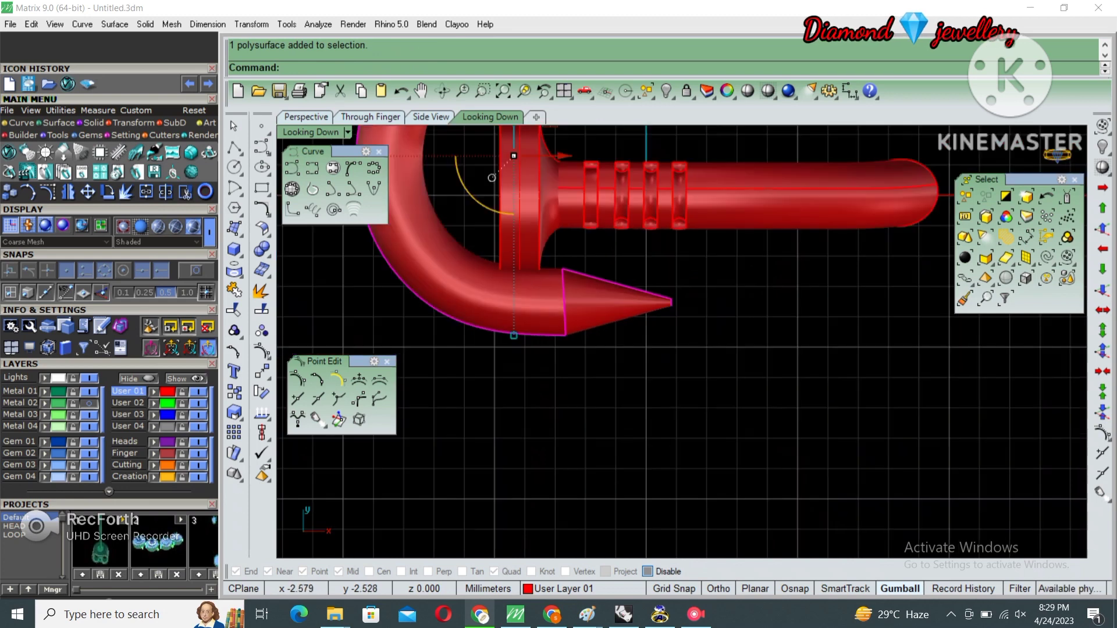
scroll(638, 330, down, 2)
scroll(638, 330, down, 2)
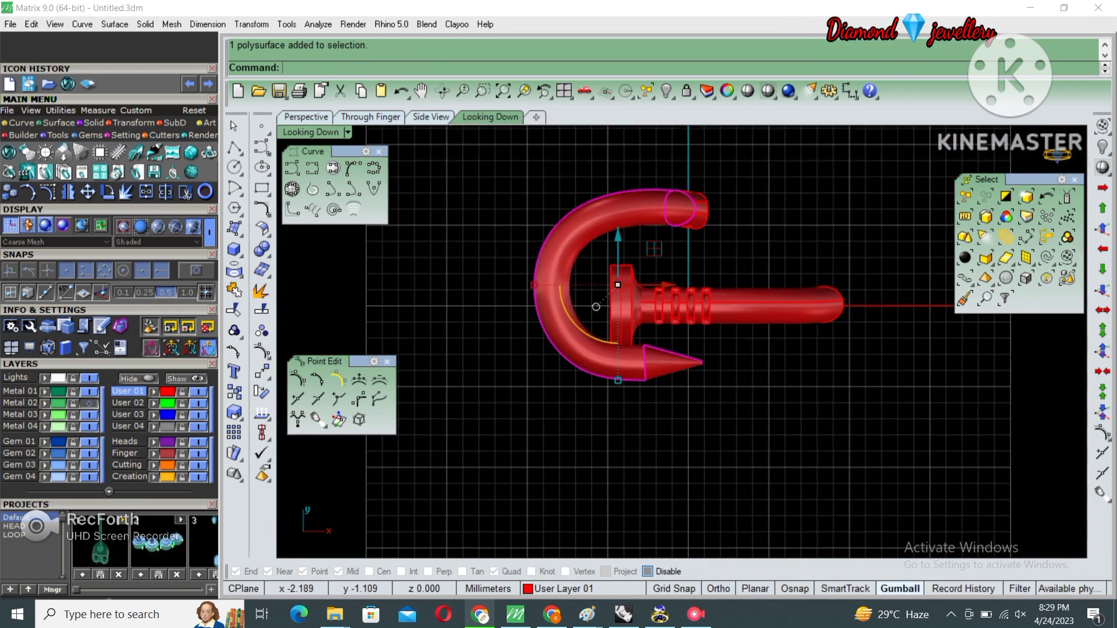
- Create a bounding-box cage of 6×6×6 points around the hook
key(Return)
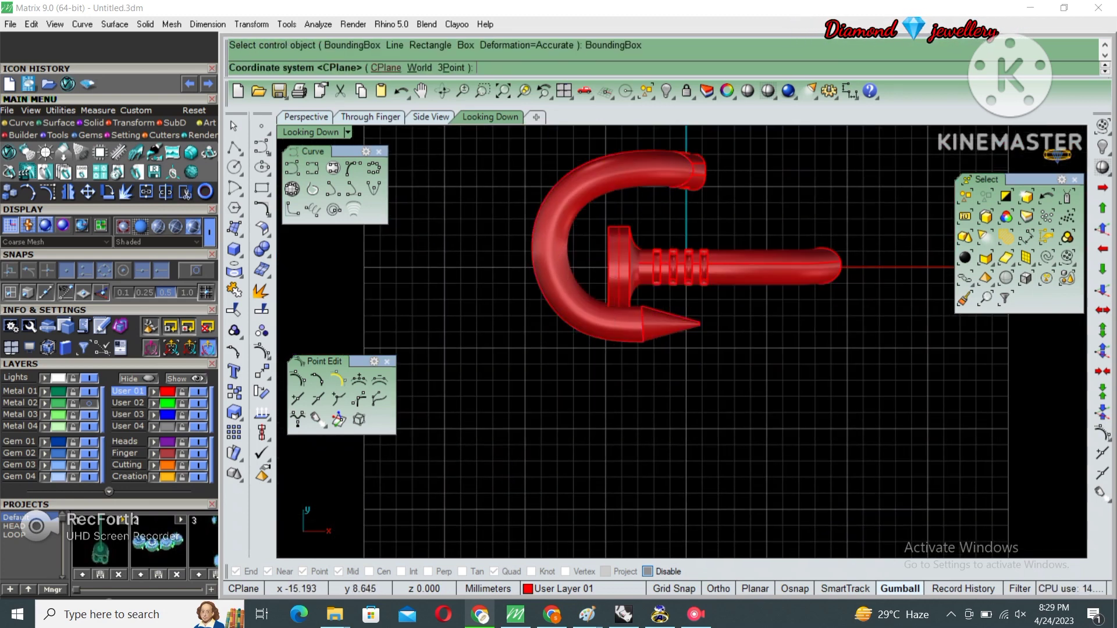
key(Return)
text(x)
key(Return)
text(6)
key(Return)
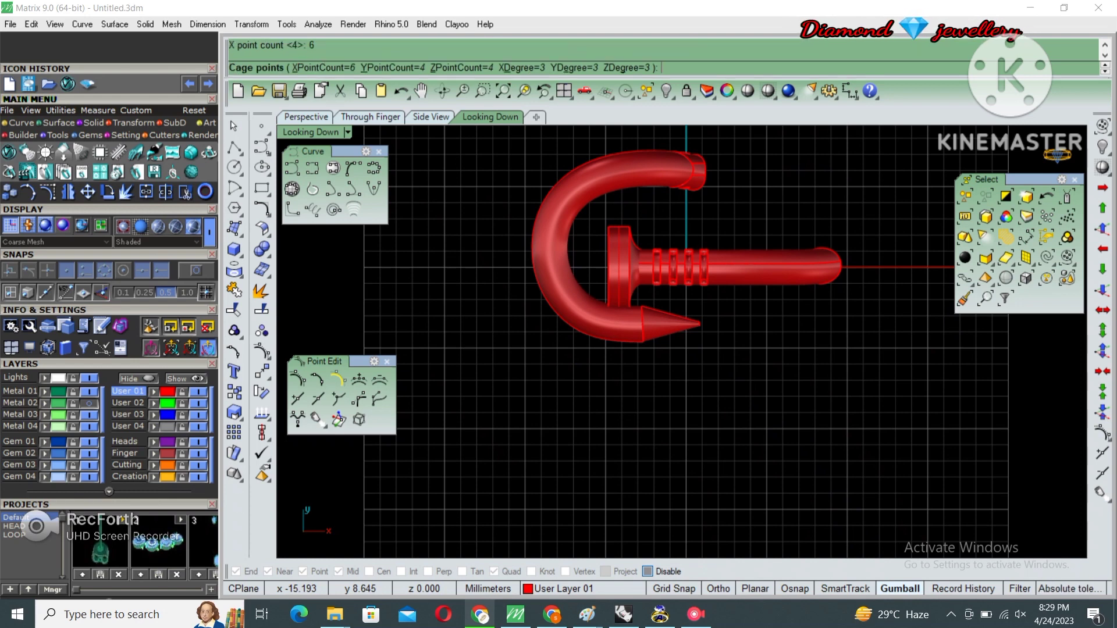
text(6)
key(Return)
text(6)
key(Return)
key(Return)
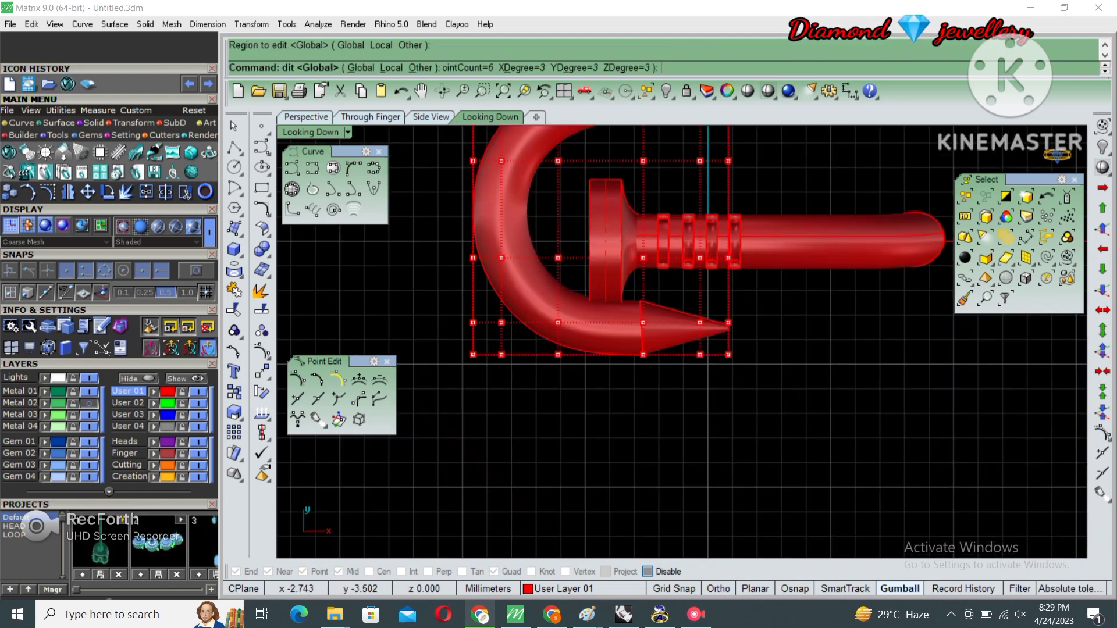
- Rotate the cage points around the hook tip to turn it into place
drag(604, 290, 746, 390)
scroll(696, 354, up, 2)
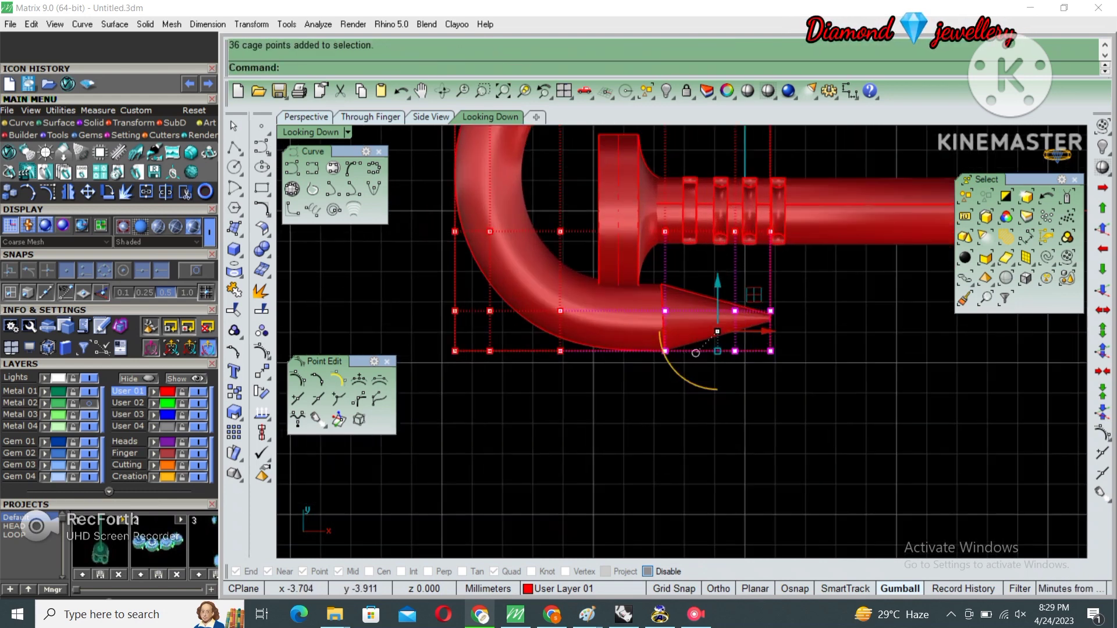
click(666, 311)
click(770, 311)
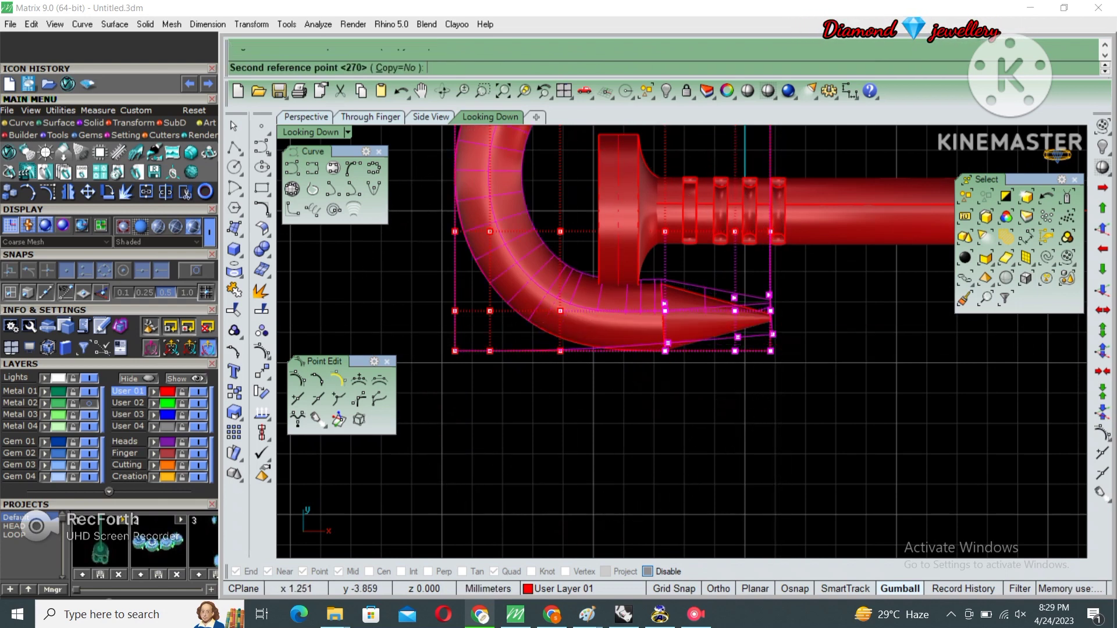
click(783, 333)
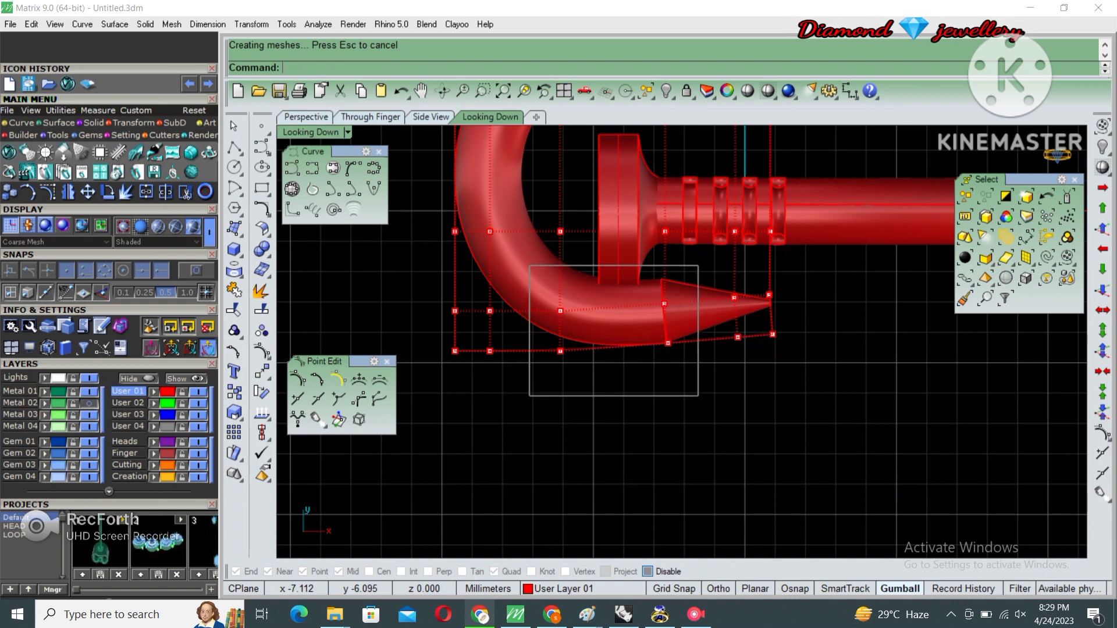
- Pull the 24 tip cage points down and shift the 24 left points to reshape the bend
drag(530, 266, 699, 395)
drag(614, 327, 614, 333)
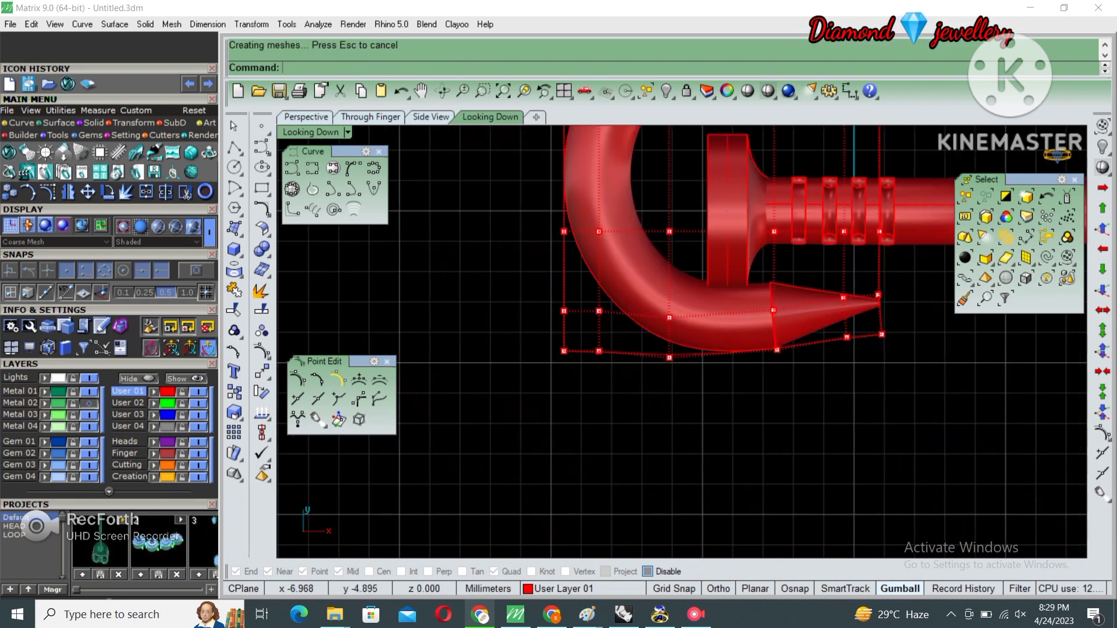
drag(536, 299, 636, 399)
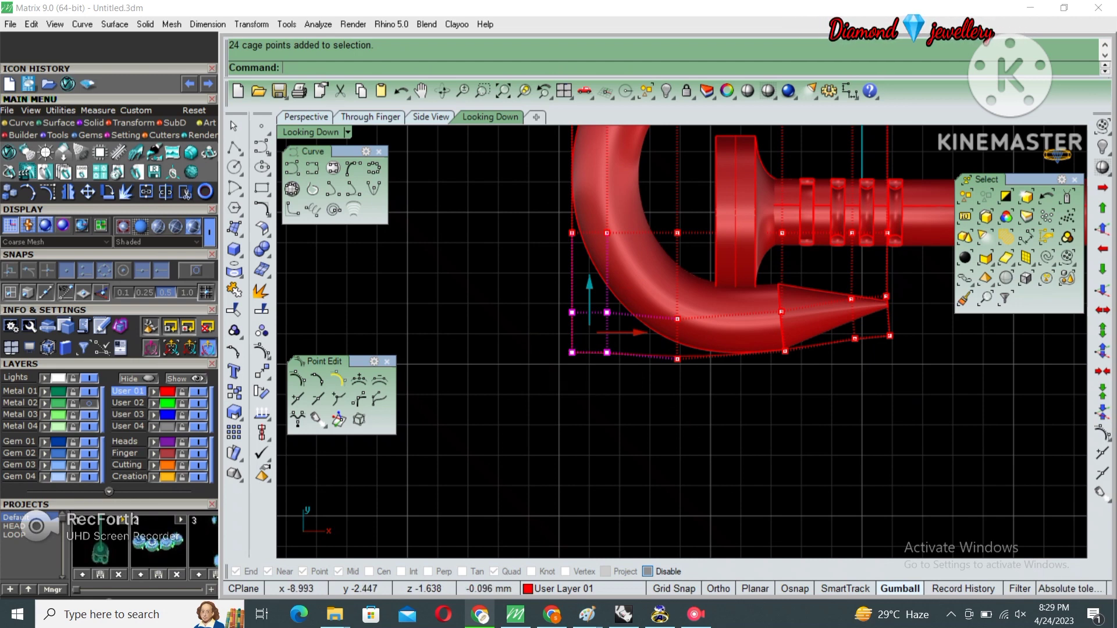
drag(590, 333, 589, 337)
scroll(583, 386, down, 3)
scroll(583, 386, down, 2)
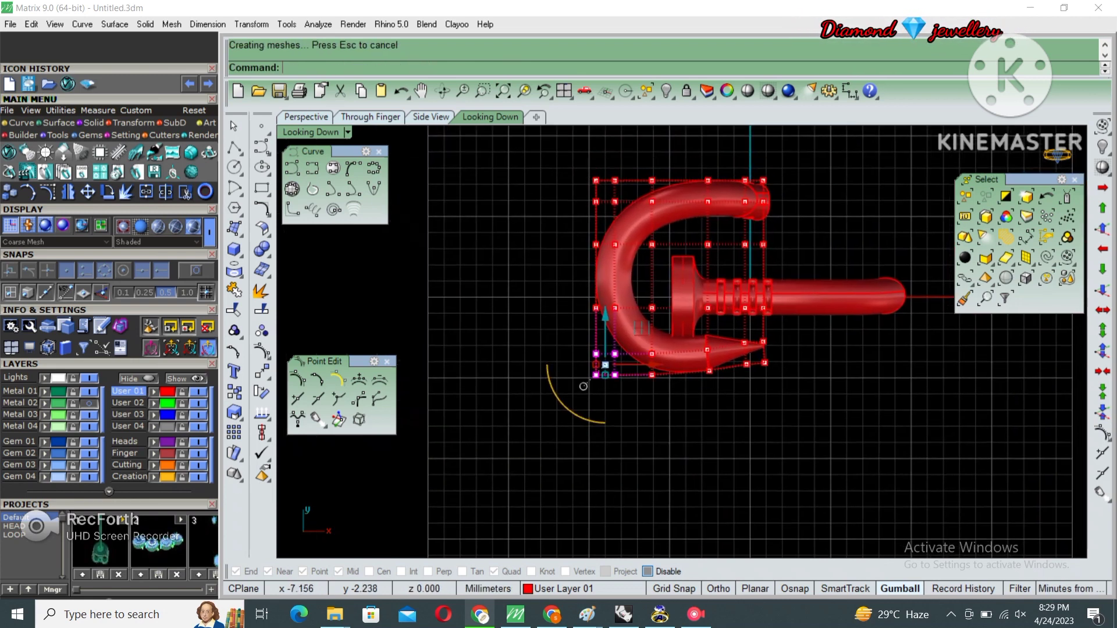
key(Escape)
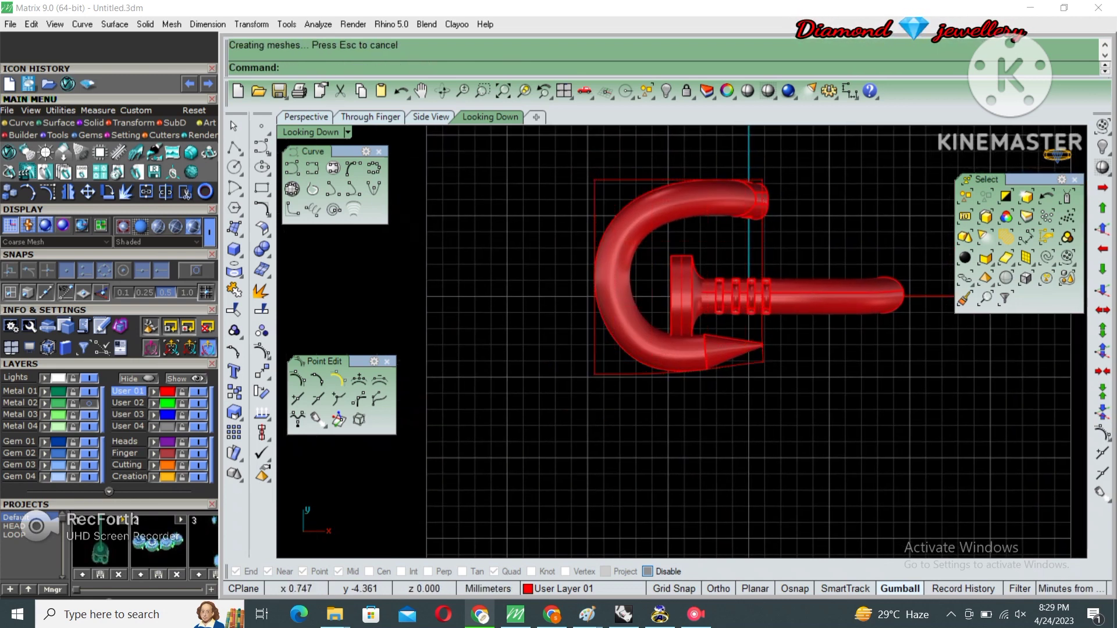
- Group the whole hook together with its curves
scroll(582, 463, down, 3)
drag(519, 220, 946, 496)
scroll(620, 462, up, 2)
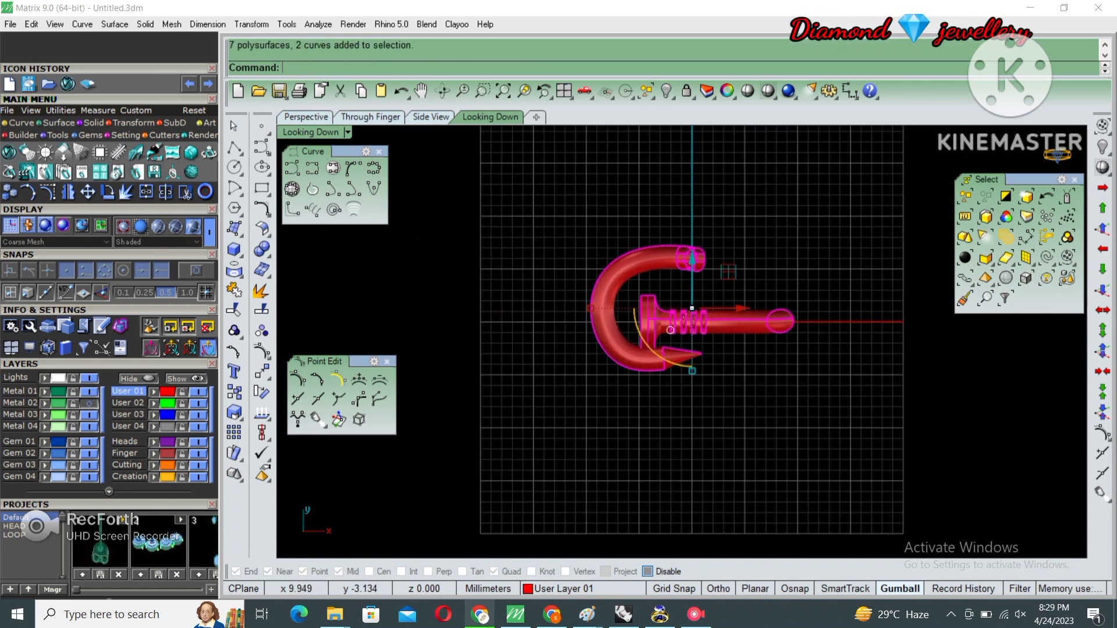
key(ctrl+g)
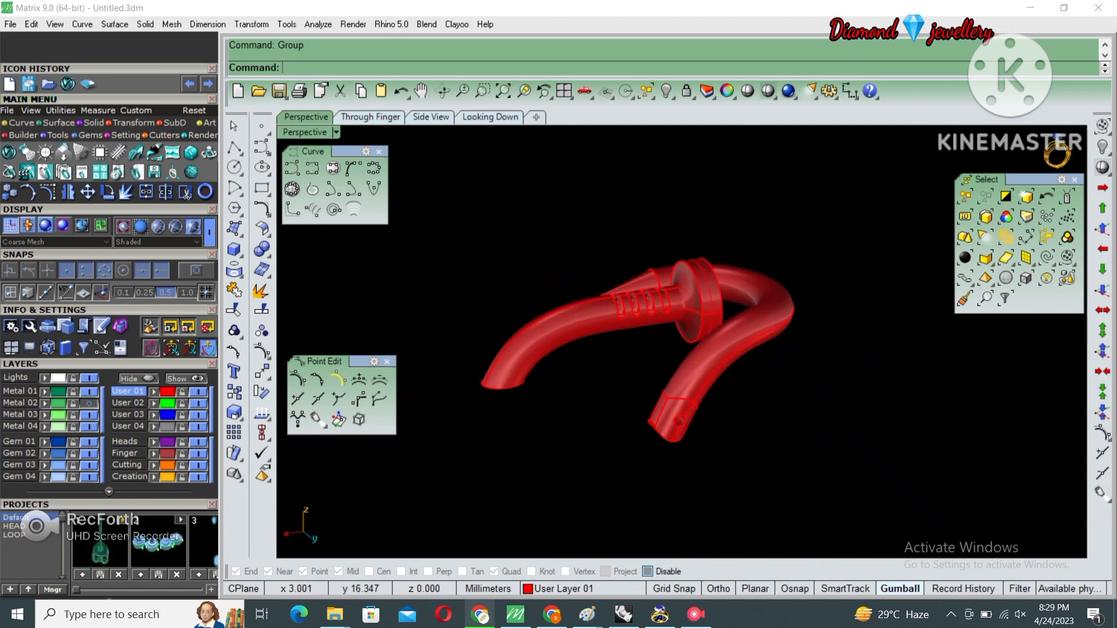
- Hide the hook's end piece and put the remaining parts on the green Metal 01 layer
right_drag(582, 349, 669, 402)
click(669, 407)
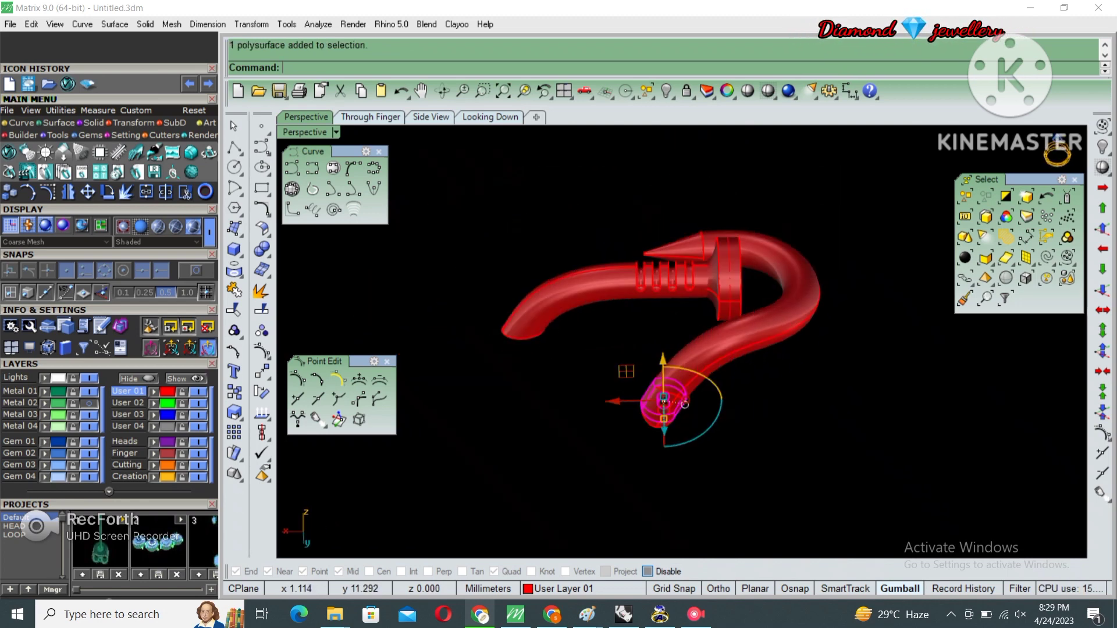
key(ctrl+h)
drag(871, 198, 636, 432)
right_drag(636, 431, 659, 328)
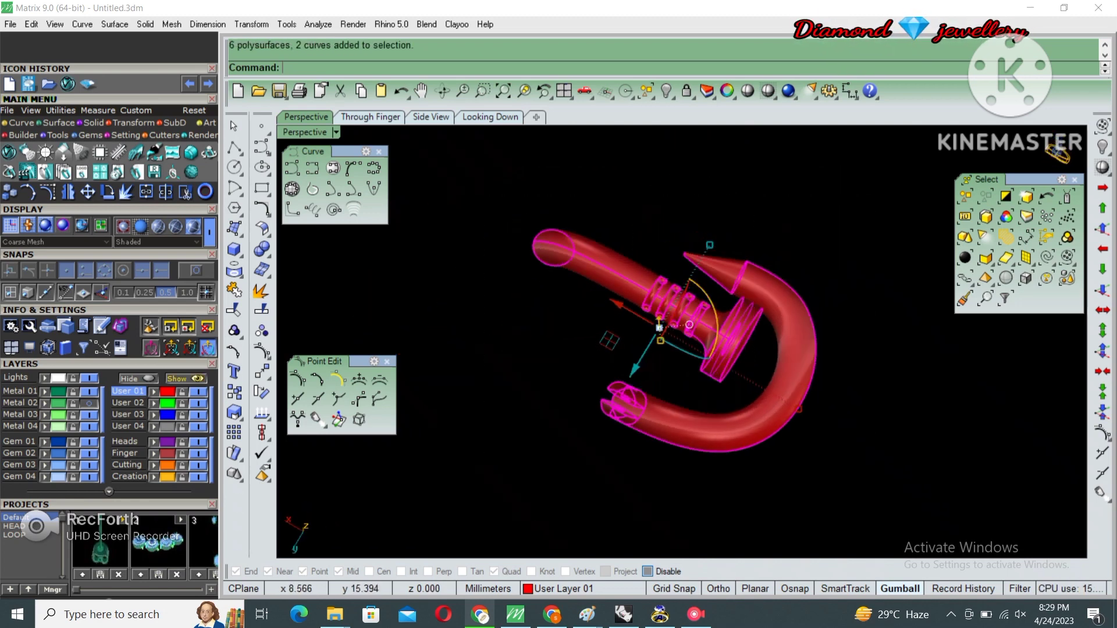
key(Escape)
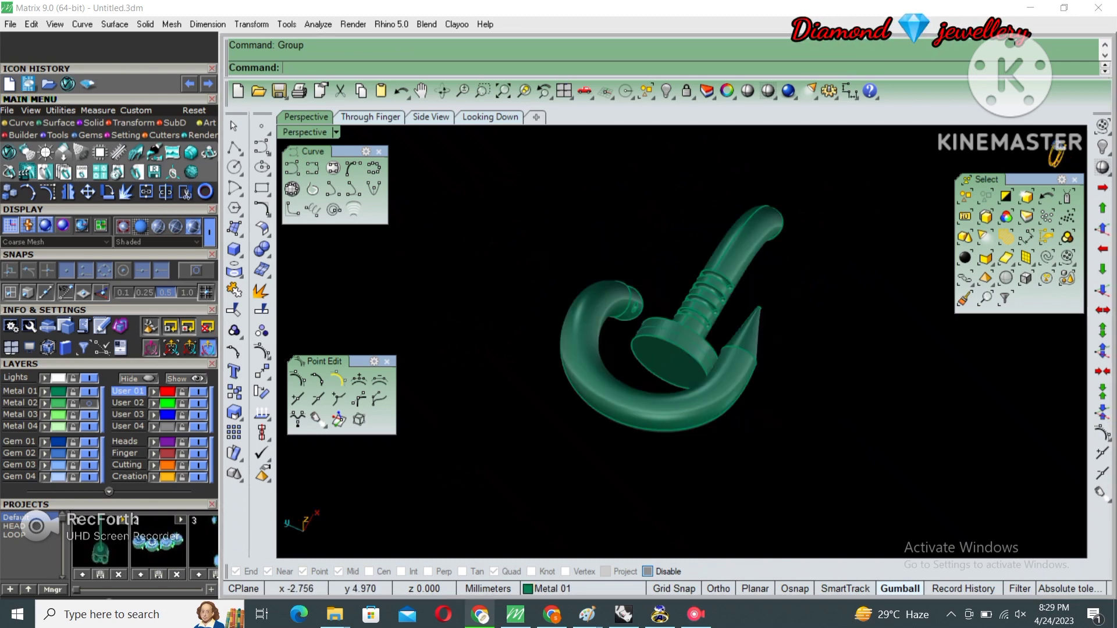
mouse_move(659, 328)
right_down()
mouse_move(617, 361)
mouse_move(581, 349)
right_up()
- Show the hidden red end pieces and move them to the gold Creation Curves layer
key(ctrl+shift+h)
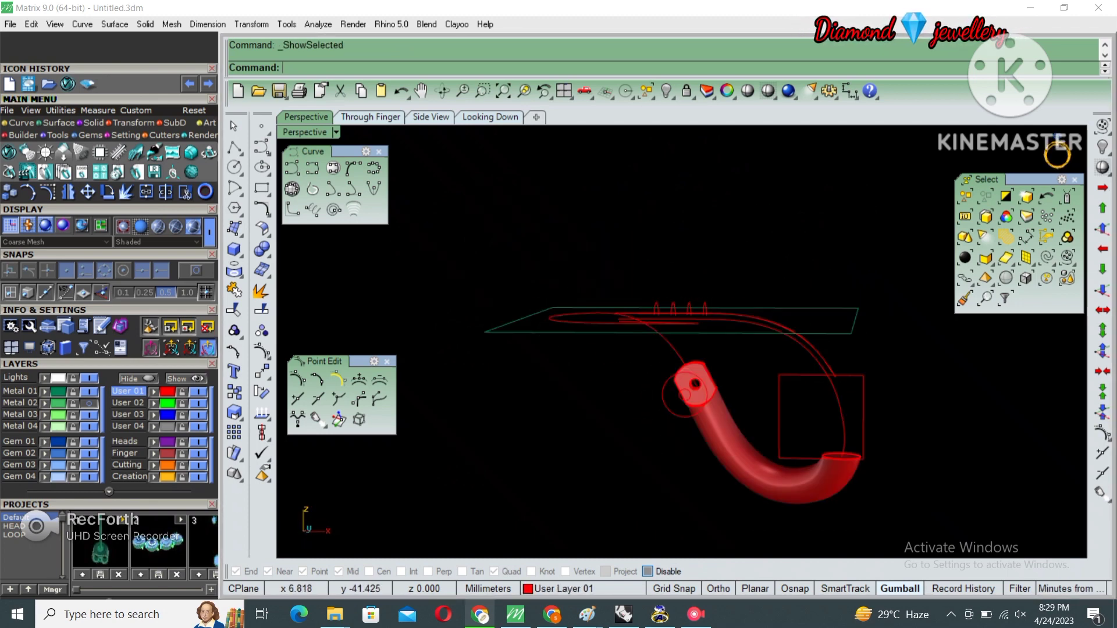
scroll(663, 372, up, 2)
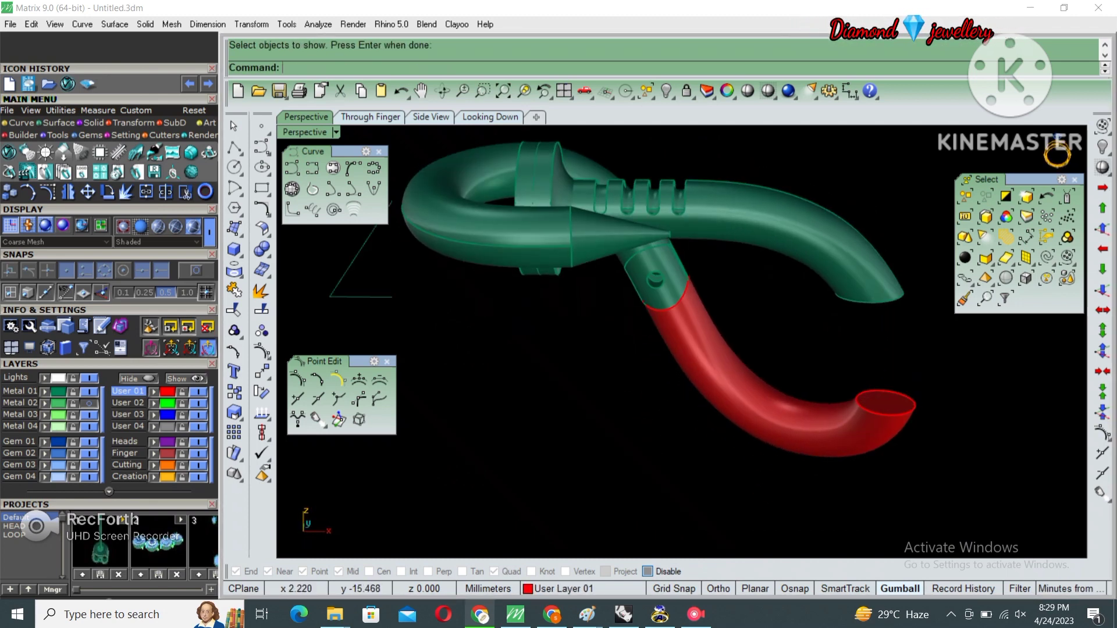
drag(591, 245, 869, 458)
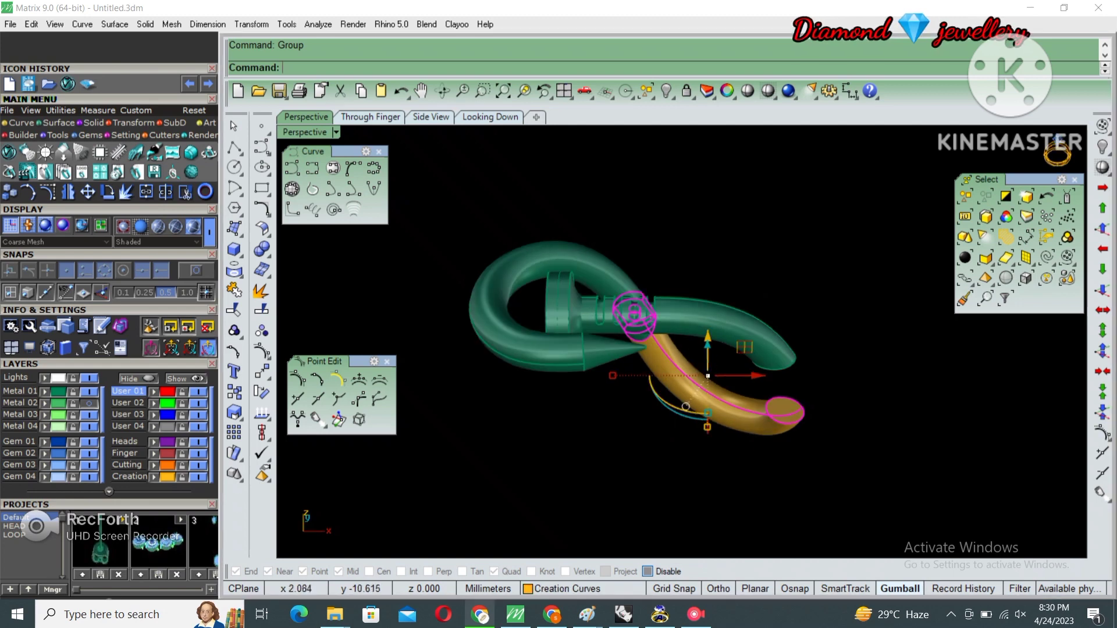
right_drag(640, 349, 524, 326)
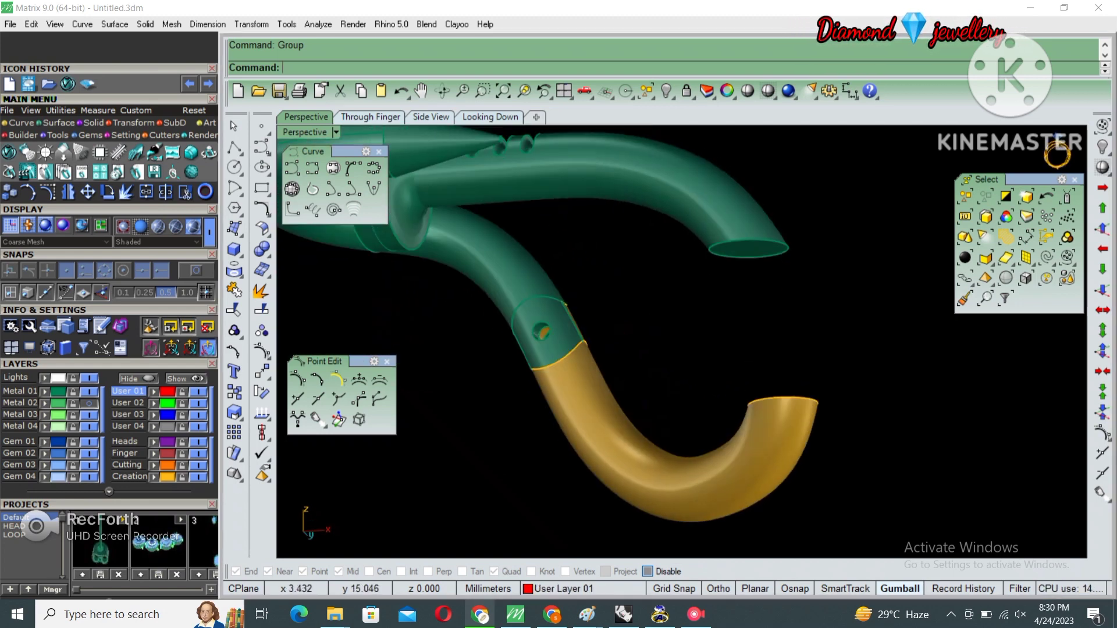
text(ss)
key(Return)
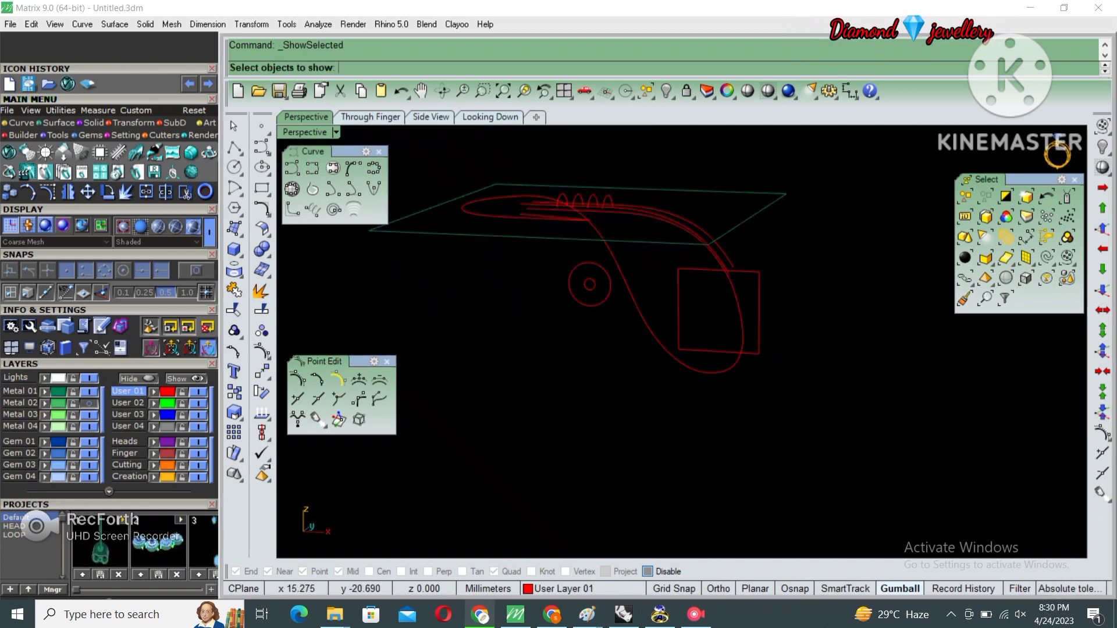
- Cut the hook's path curve and copy its centre curve to the clipboard
click(738, 314)
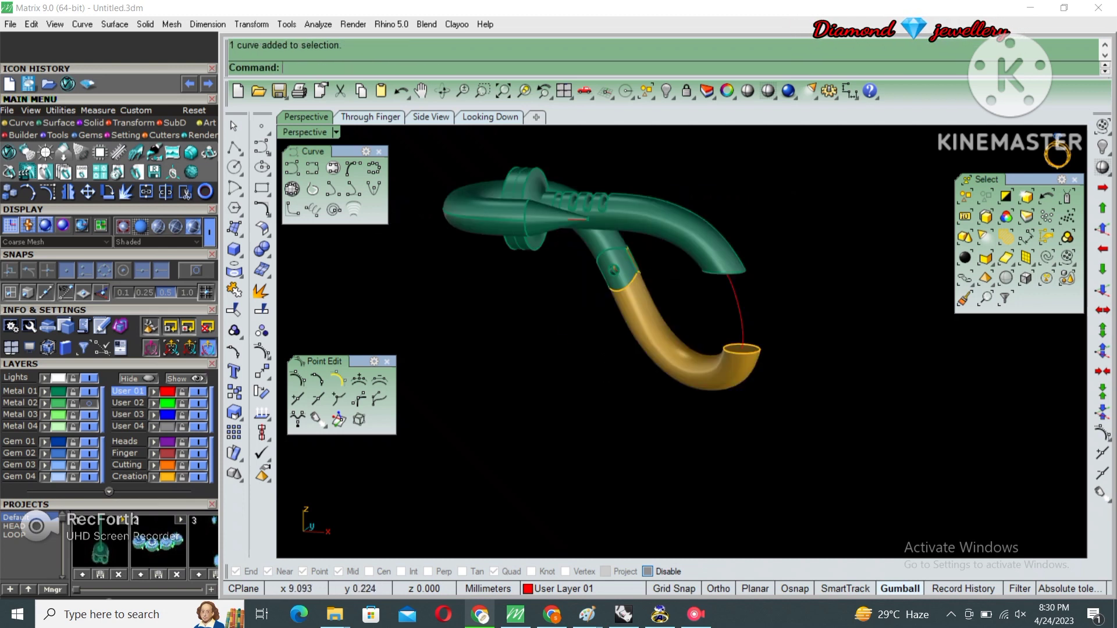
key(ctrl+x)
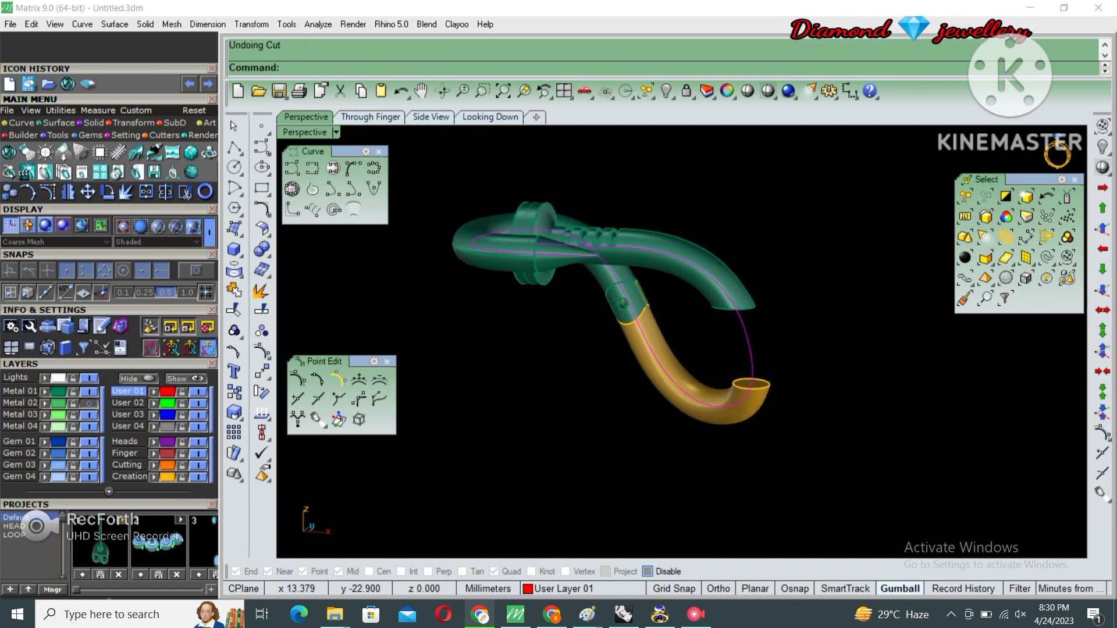
click(587, 349)
key(ctrl+c)
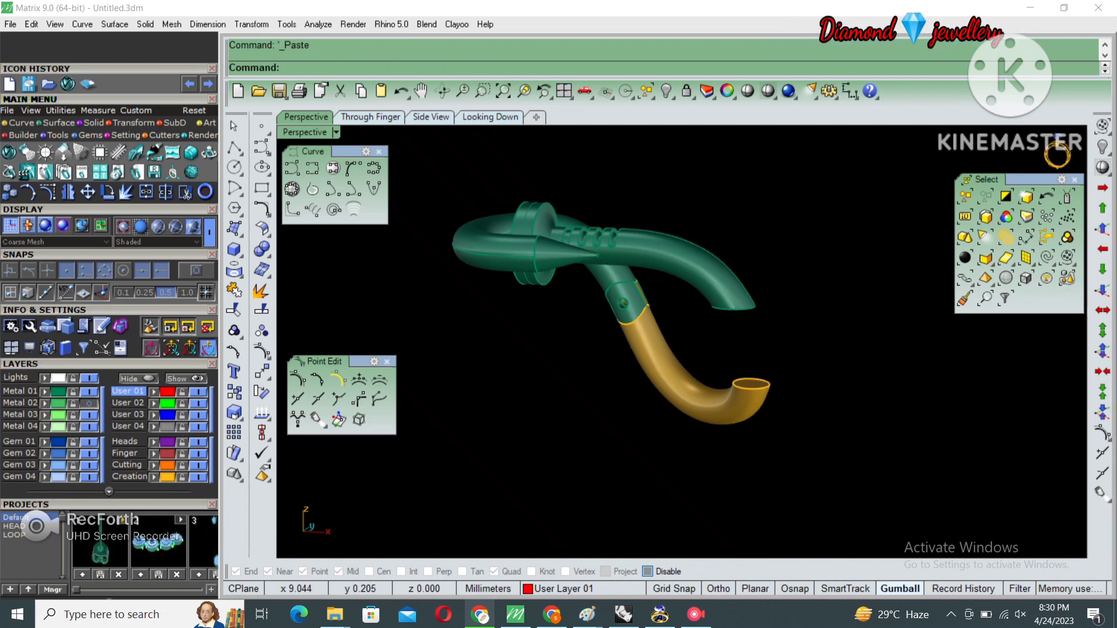
right_drag(588, 352, 592, 343)
- Split the curve at the gold tube's opening and run Pipe along the gap segment
text(split)
key(Return)
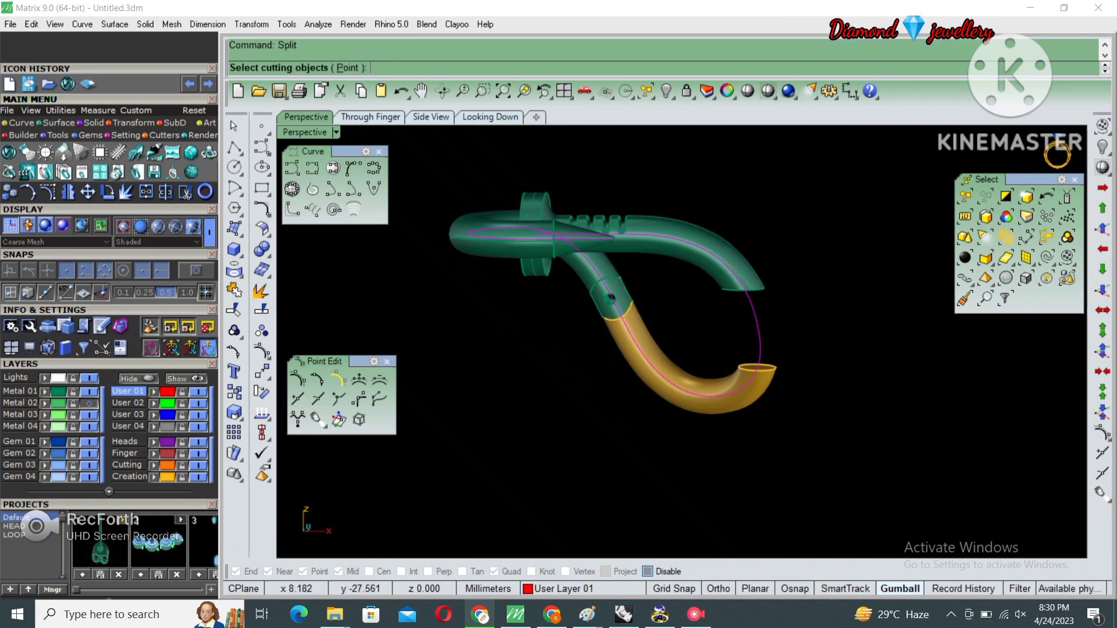
key(Return)
click(758, 364)
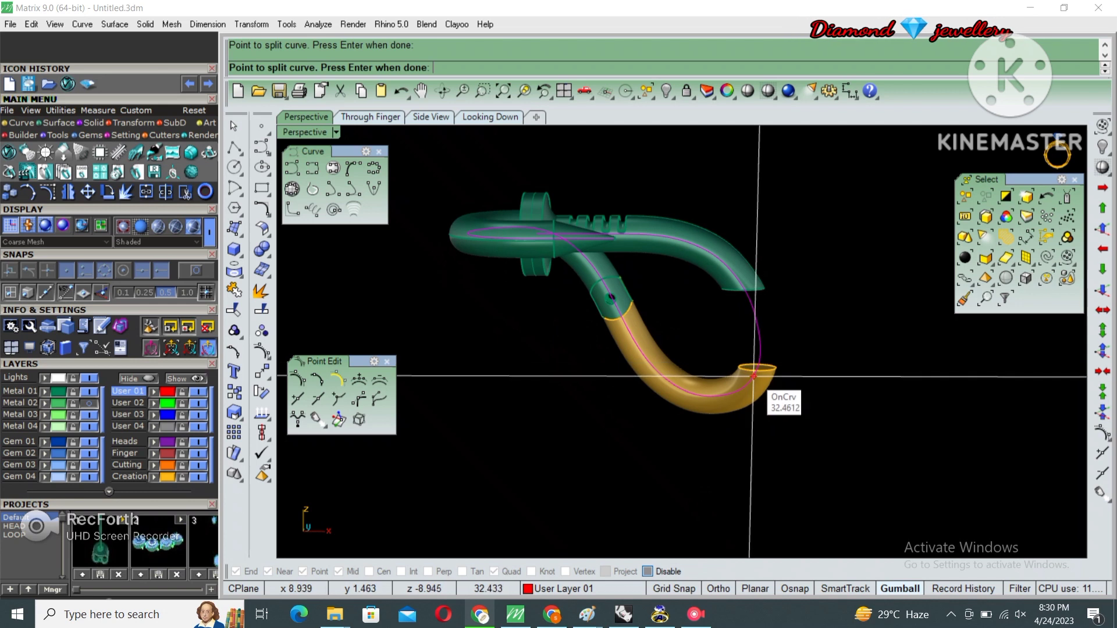
key(Return)
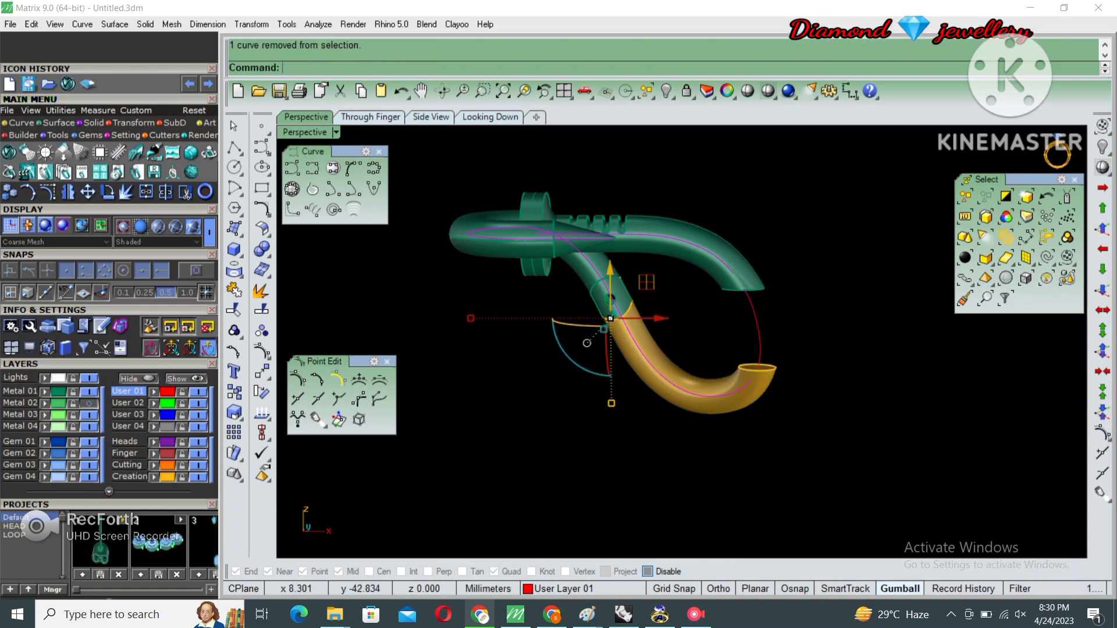
right_drag(725, 351, 725, 353)
text(Pip)
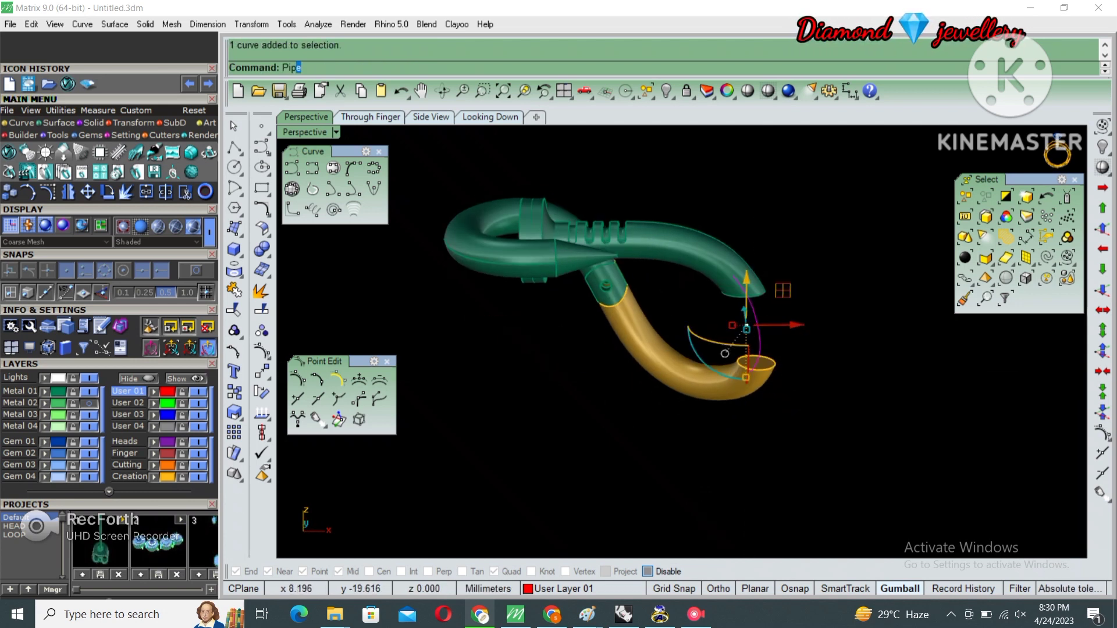
key(Return)
key(Return)
key(Return)
key(Return)
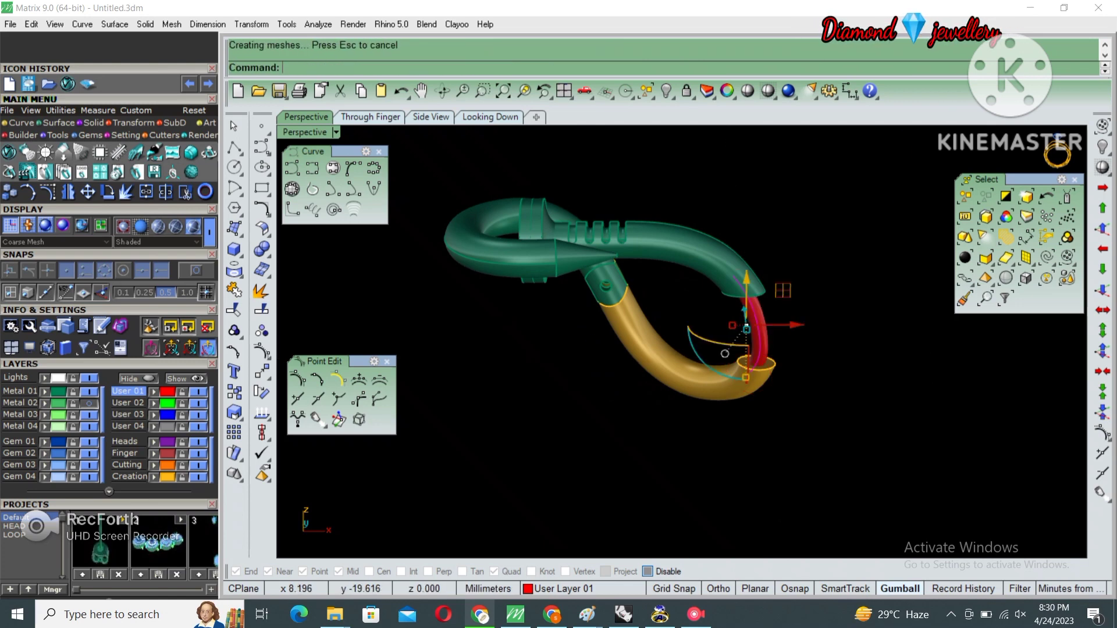
- Group the green hook parts and BooleanDifference the red pipe out of them
scroll(721, 349, up, 3)
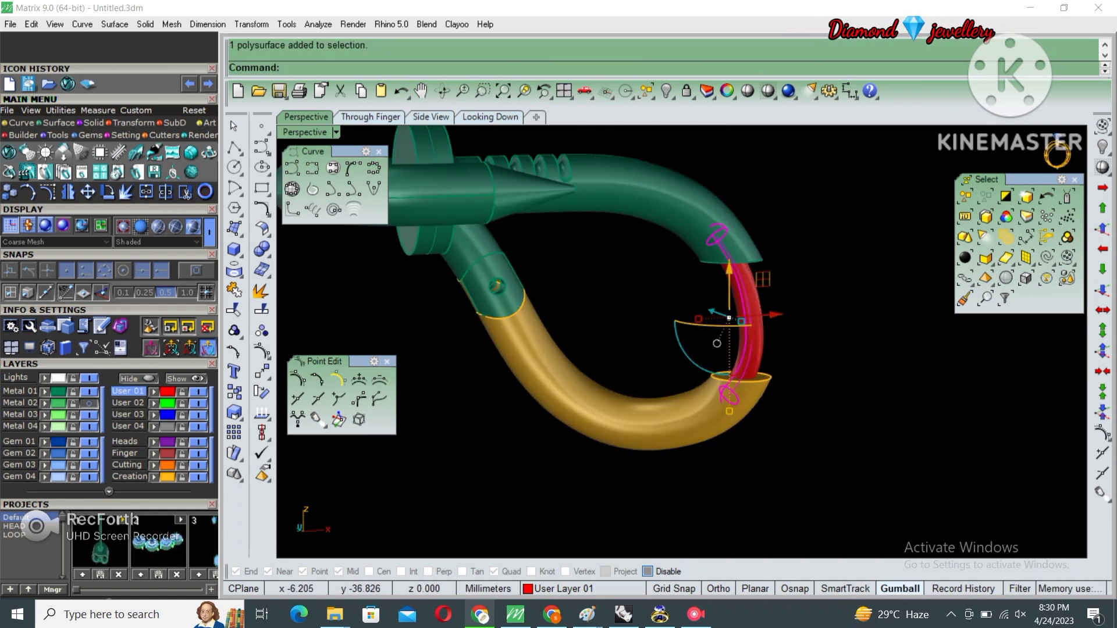
key(ctrl+g)
click(497, 289)
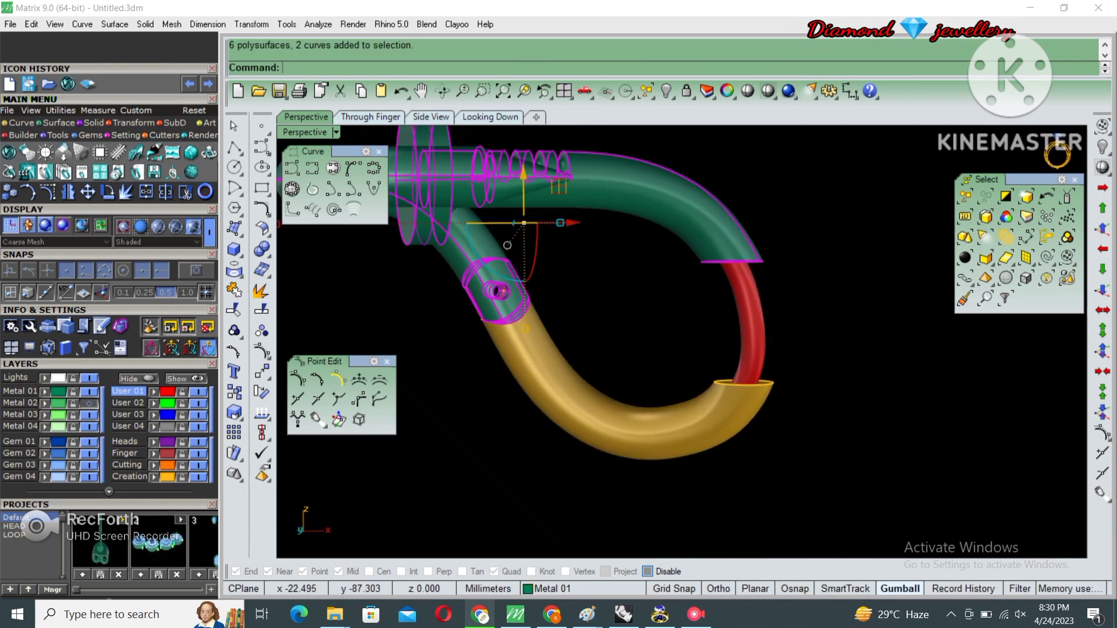
text(bd)
key(Return)
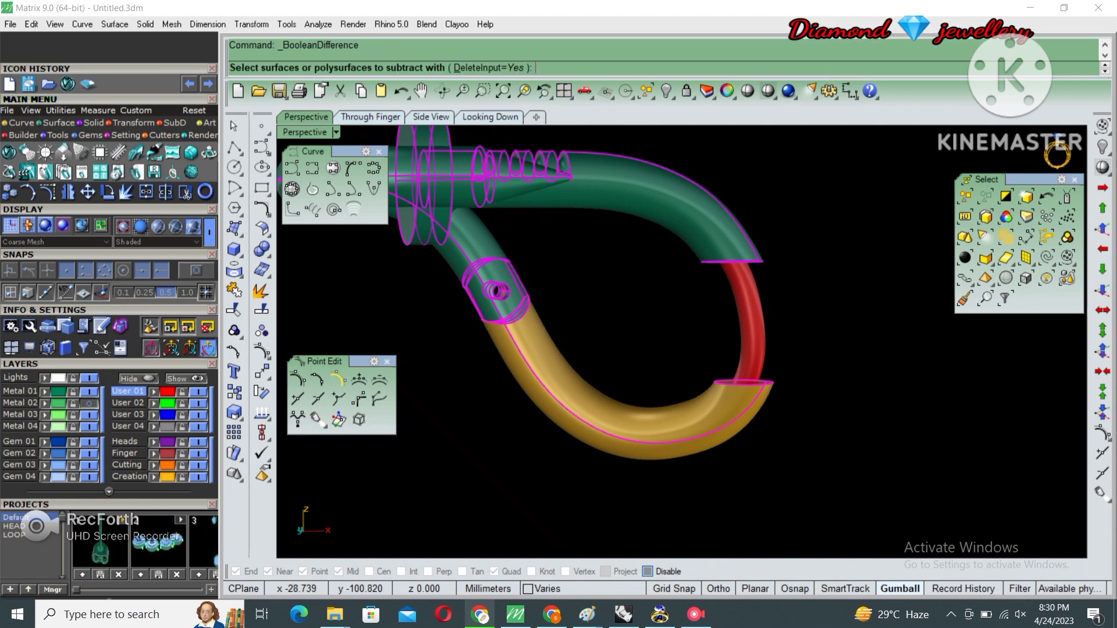
key(Return)
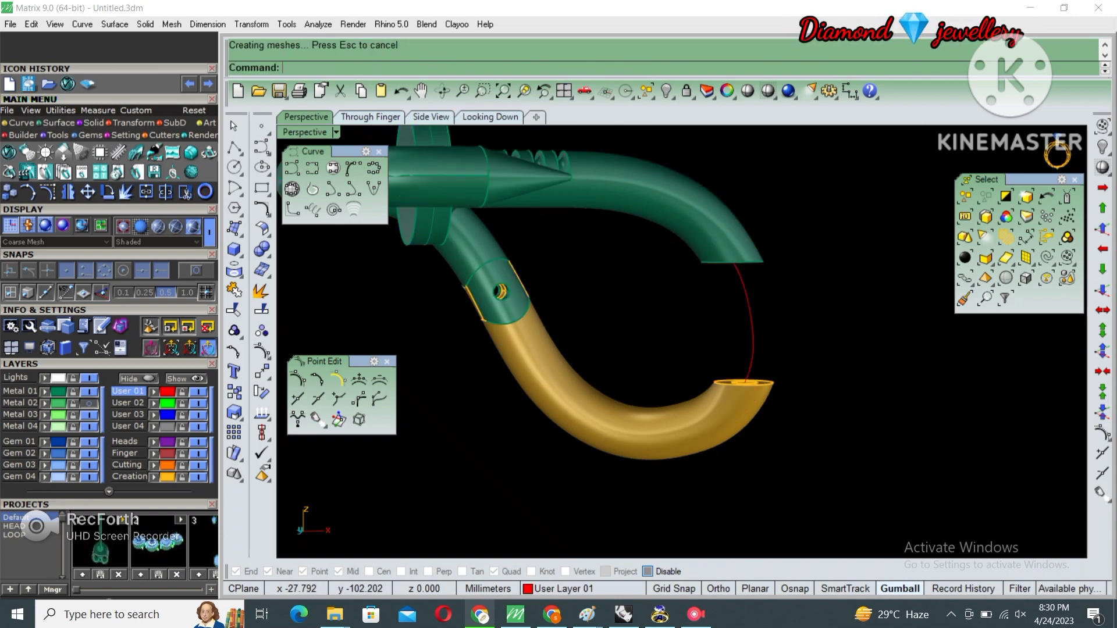
click(742, 279)
right_drag(756, 279, 670, 326)
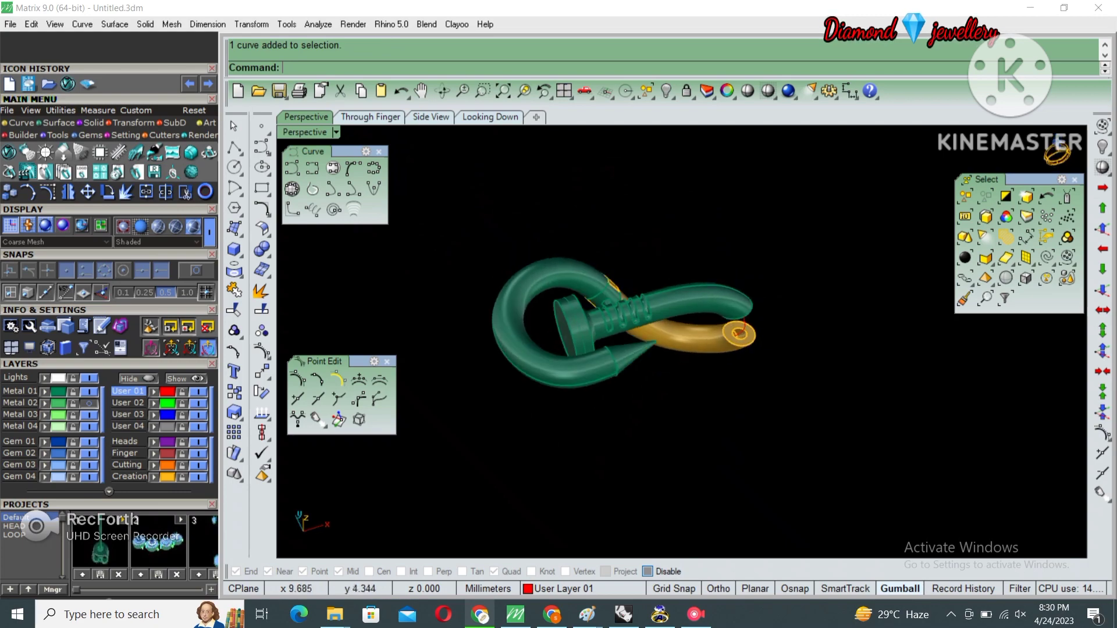
- Group all green and gold hook pieces into one earring and switch to the Looking Down view
right_drag(640, 379, 640, 262)
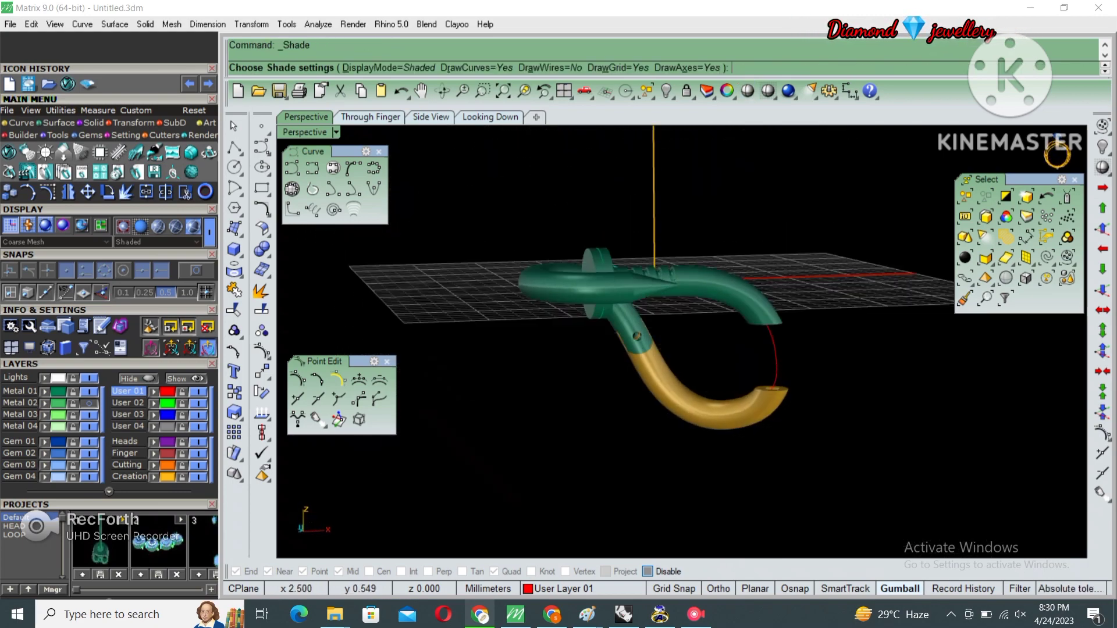
right_drag(681, 343, 594, 373)
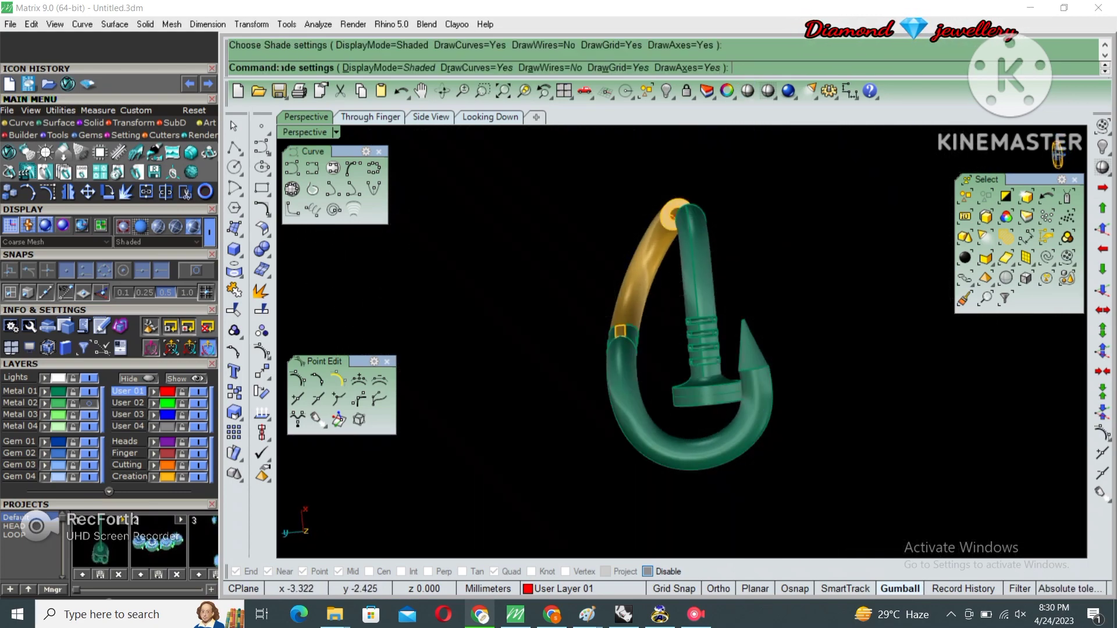
drag(814, 349, 730, 193)
key(ctrl+g)
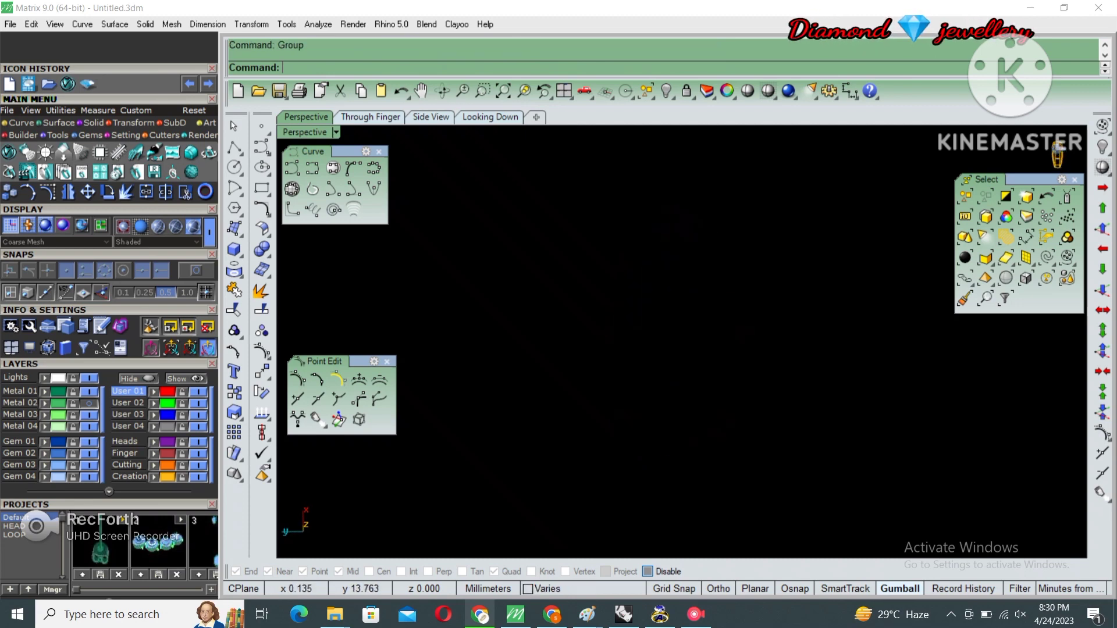
click(490, 116)
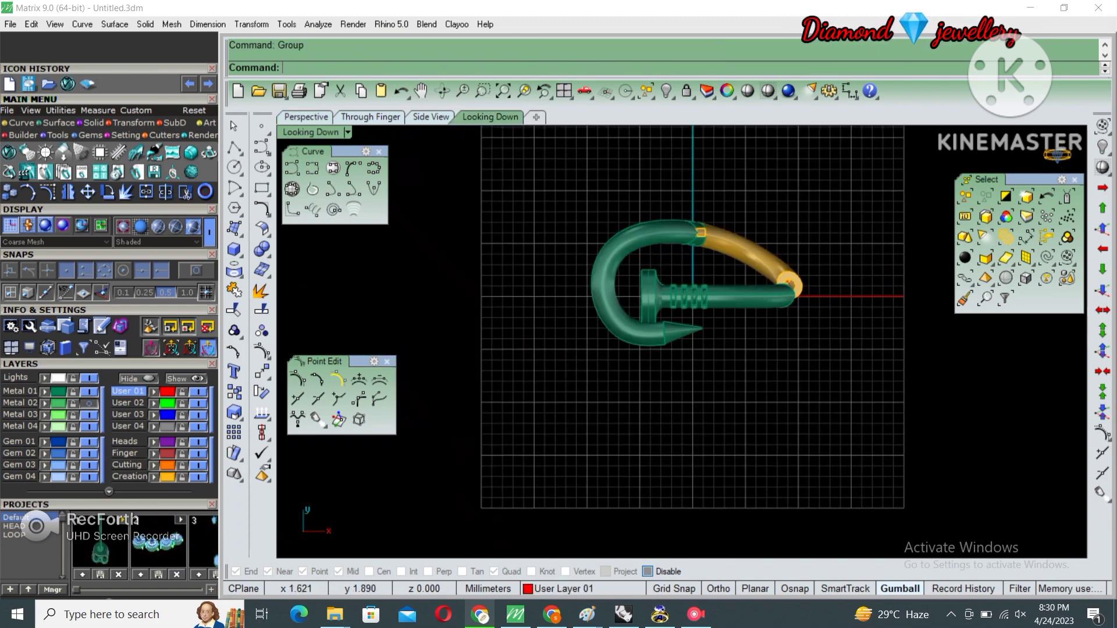
- Rotate the whole earring 90° about the origin
key(ctrl+a)
text(rotate)
key(Return)
text(0)
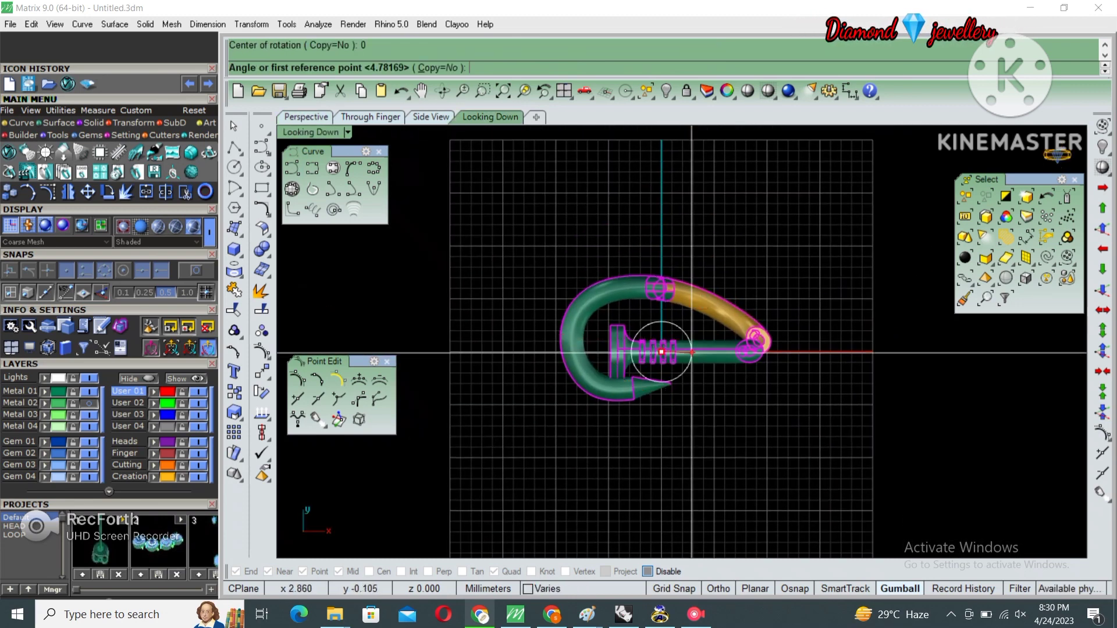
click(759, 343)
click(662, 239)
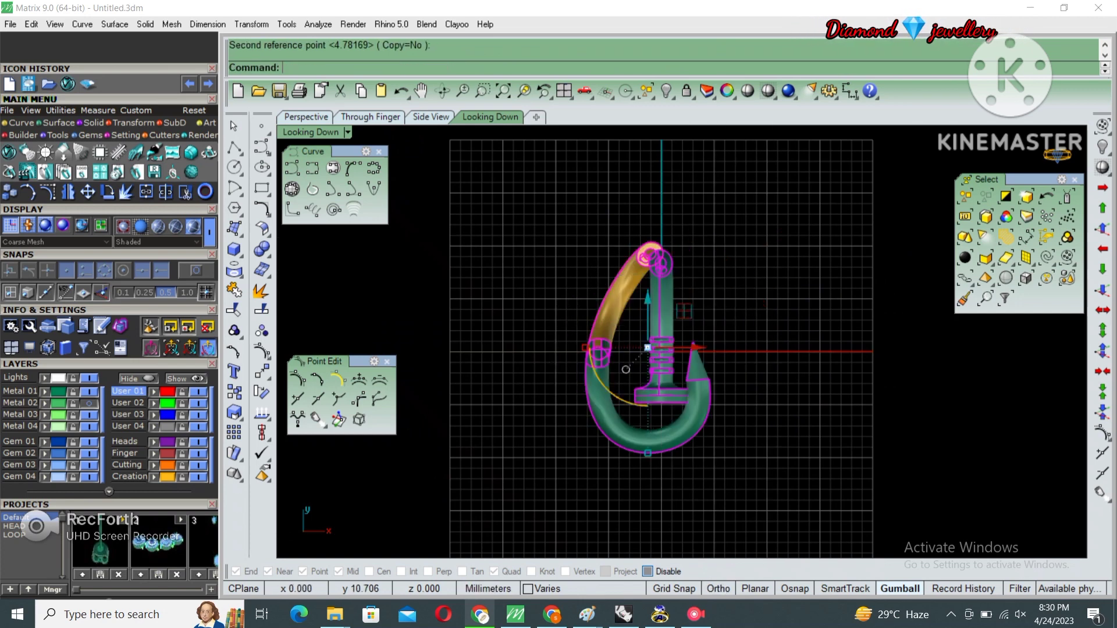
- Mirror a copy of the earring across a vertical line to its right, then return to Perspective
key(ctrl+a)
scroll(664, 319, down, 3)
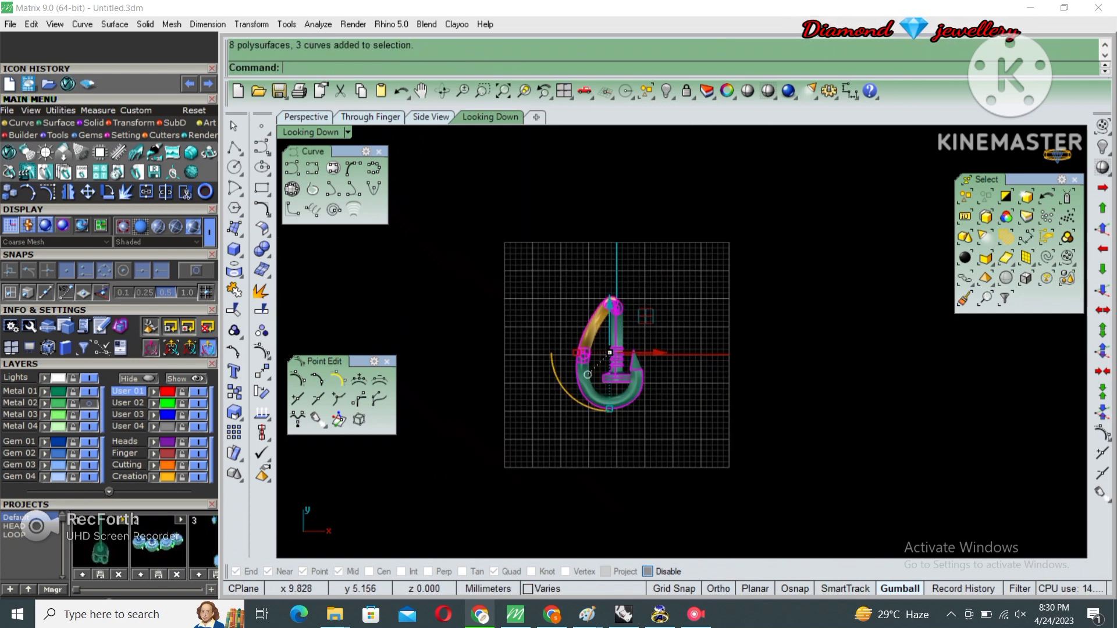
text(mirror)
key(Return)
click(664, 319)
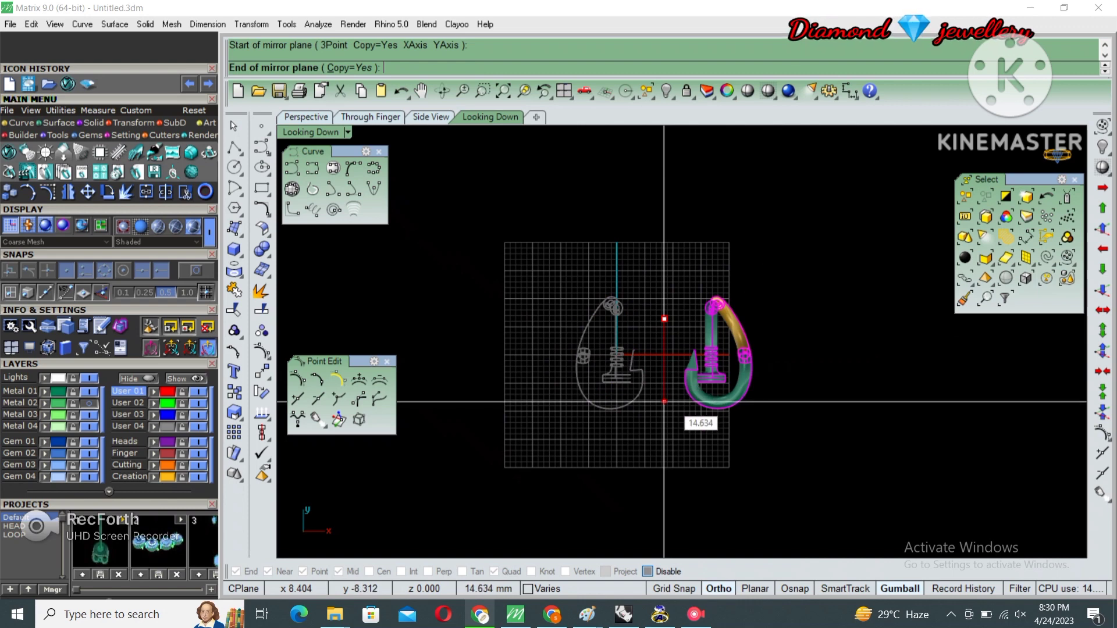
click(685, 408)
key(ctrl+z)
key(Return)
click(664, 318)
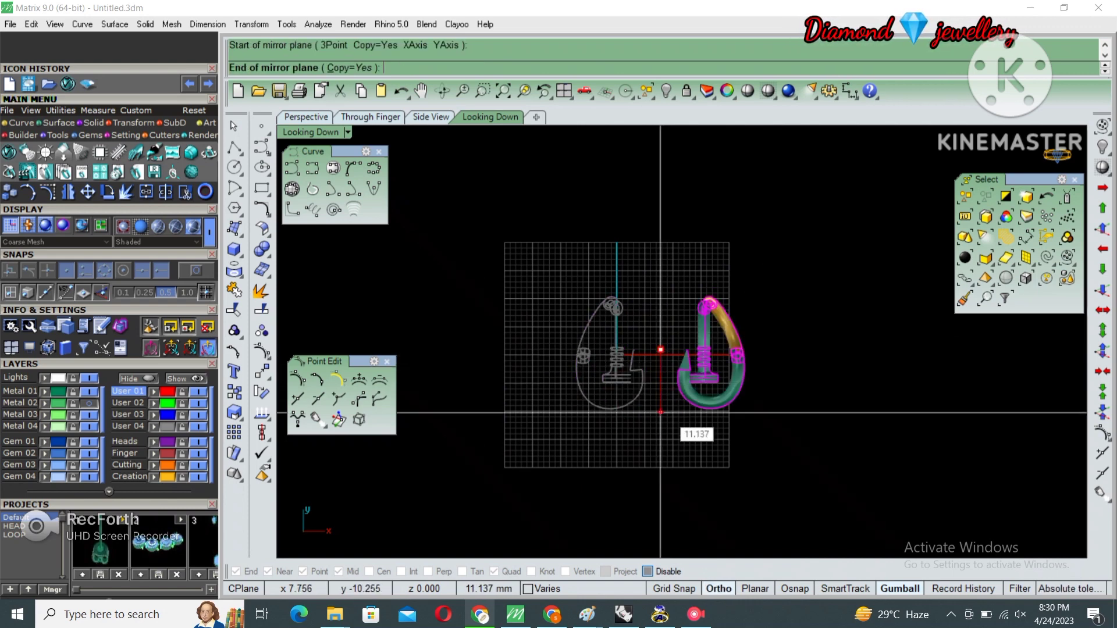
click(685, 409)
click(306, 116)
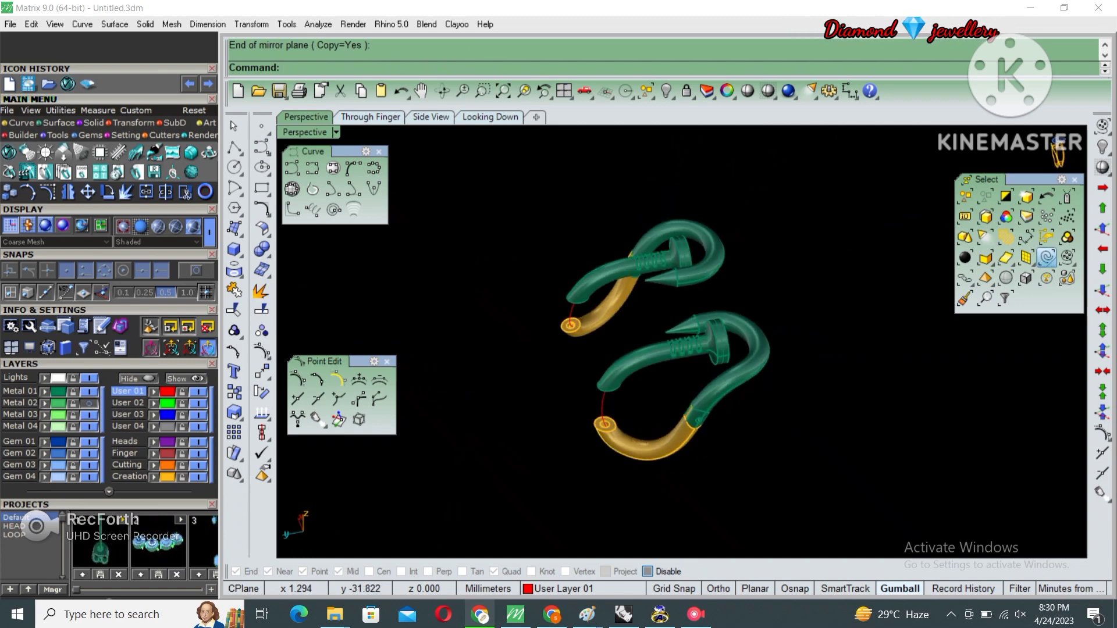
- Orbit to face both hooks and set the display mode to Working Shade
mouse_move(669, 338)
right_down()
mouse_move(844, 349)
mouse_move(797, 352)
right_up()
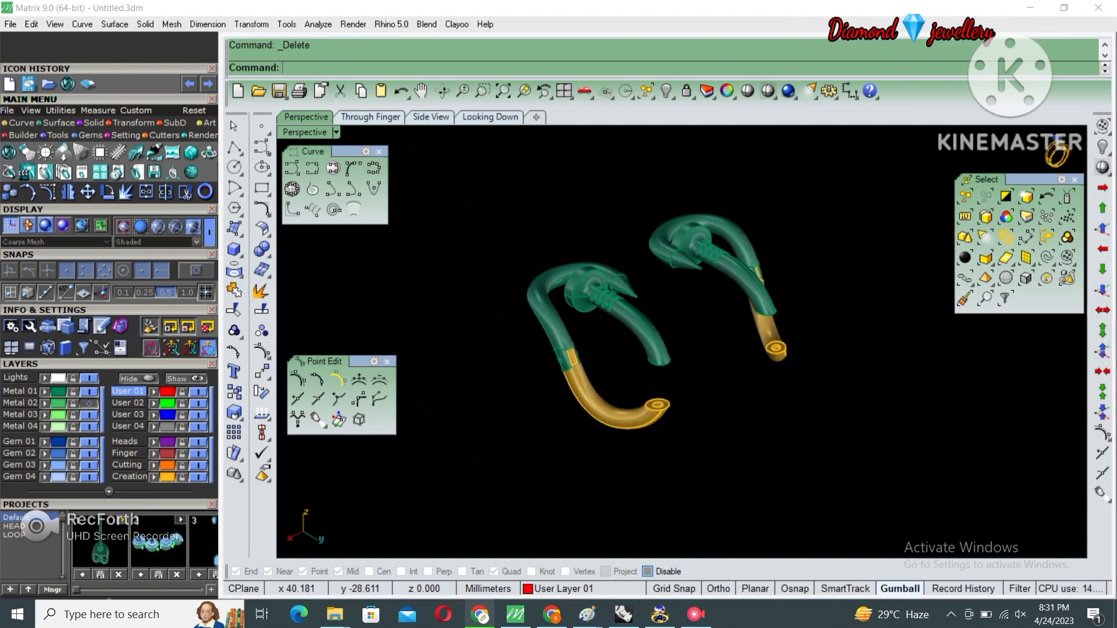
click(197, 241)
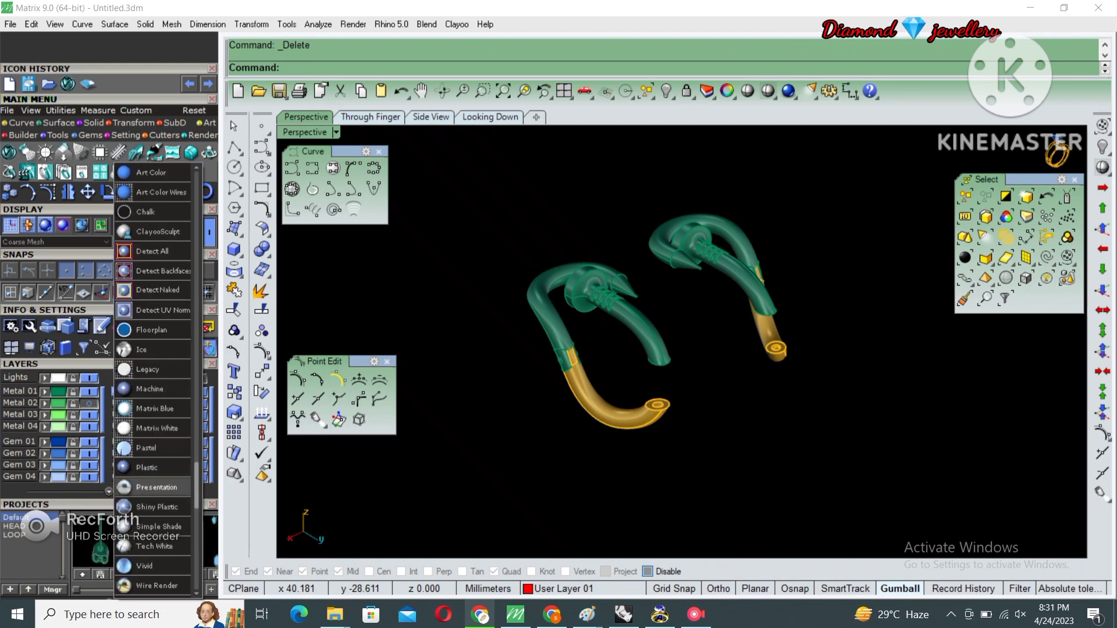
scroll(154, 508, down, 3)
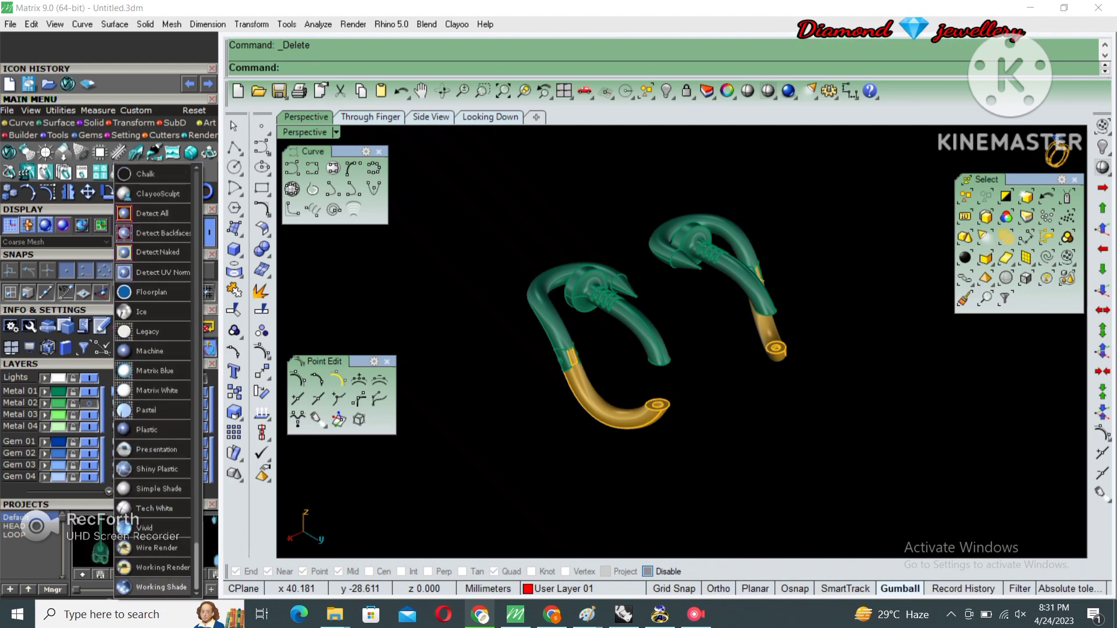
click(162, 587)
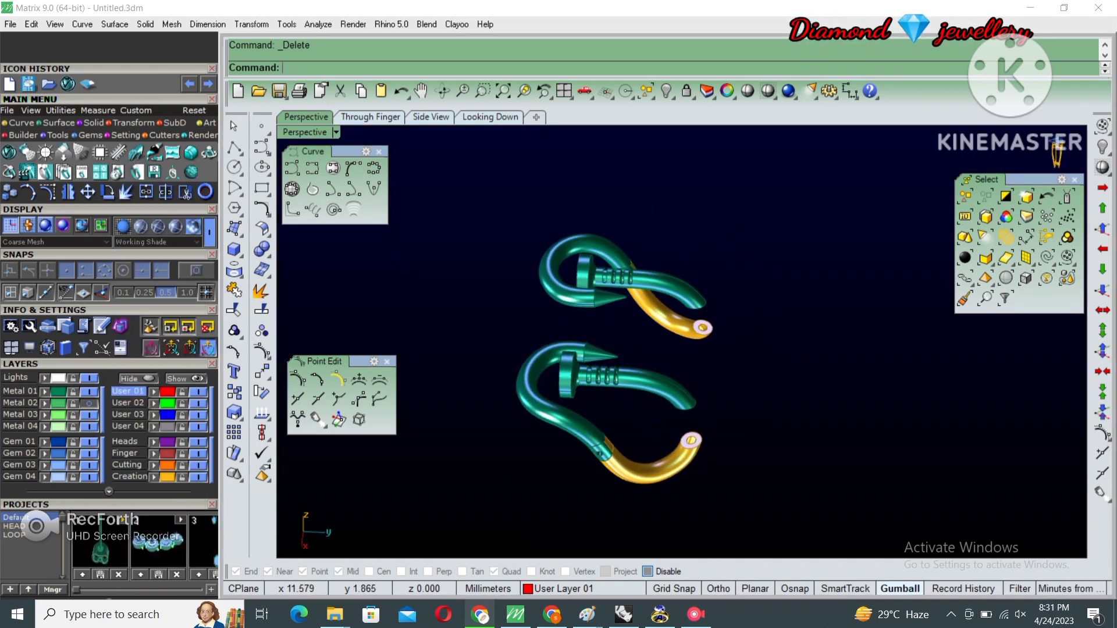